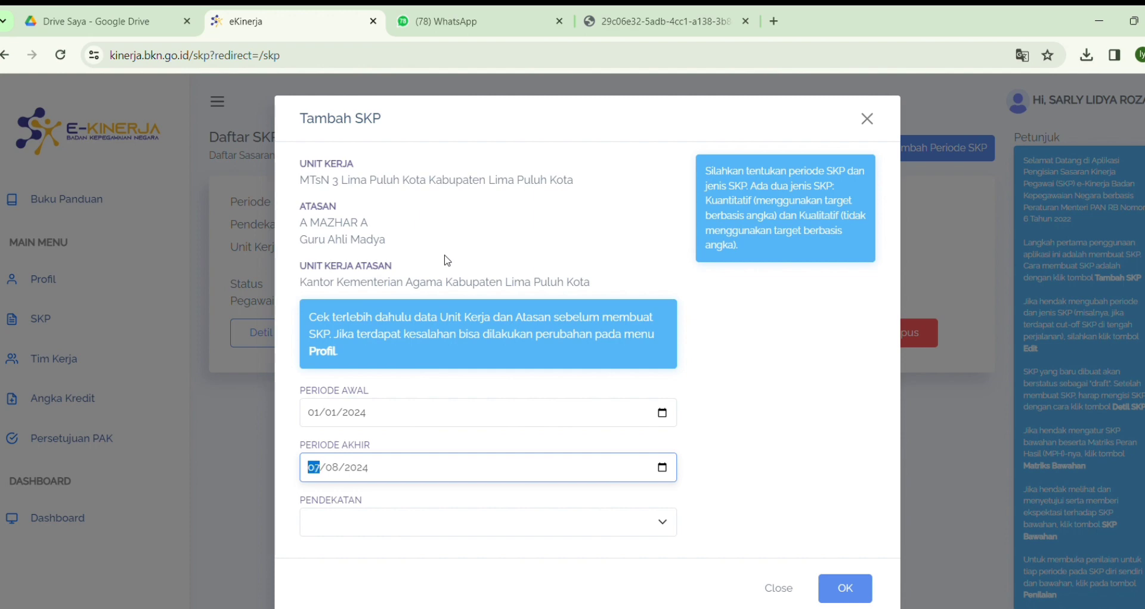
- Set the new SKP's end date to 12/31/2024
{"action": "double_click", "coordinate": [447, 260]}
{"action": "double_click", "coordinate": [448, 260]}
{"action": "left_click", "coordinate": [448, 260]}
{"action": "left_click", "coordinate": [447, 261]}
{"action": "left_click", "coordinate": [447, 260]}
{"action": "left_click", "coordinate": [421, 255]}
{"action": "left_click", "coordinate": [422, 255]}
{"action": "left_click", "coordinate": [363, 393]}
- Choose the Kuantitatif approach for the new SKP and save the period
{"action": "left_click", "coordinate": [521, 517]}
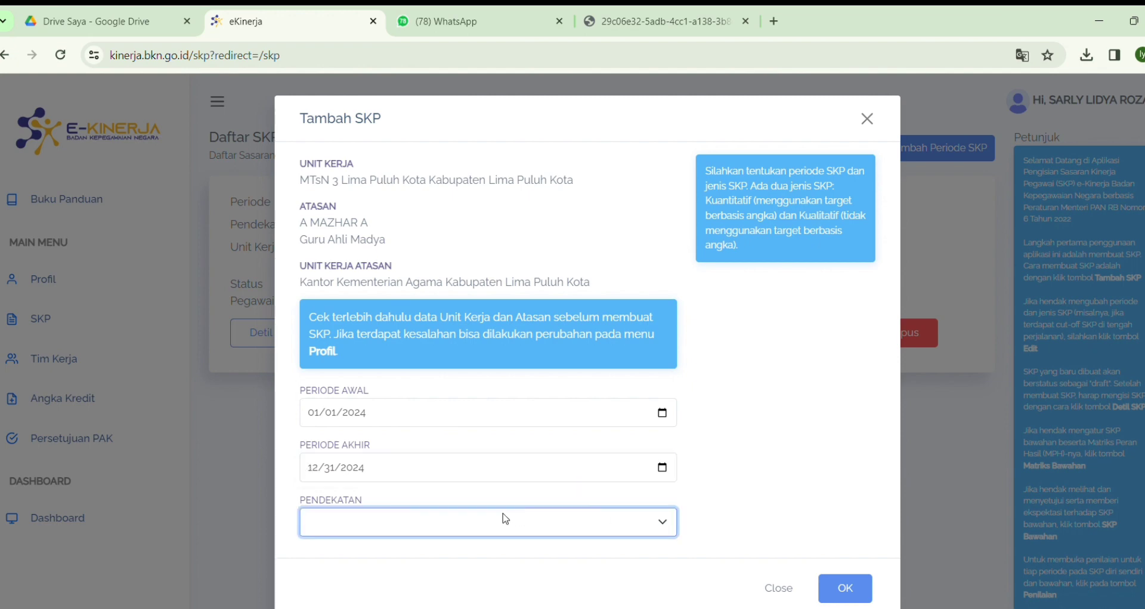
{"action": "left_click", "coordinate": [363, 544]}
{"action": "left_click", "coordinate": [847, 599]}
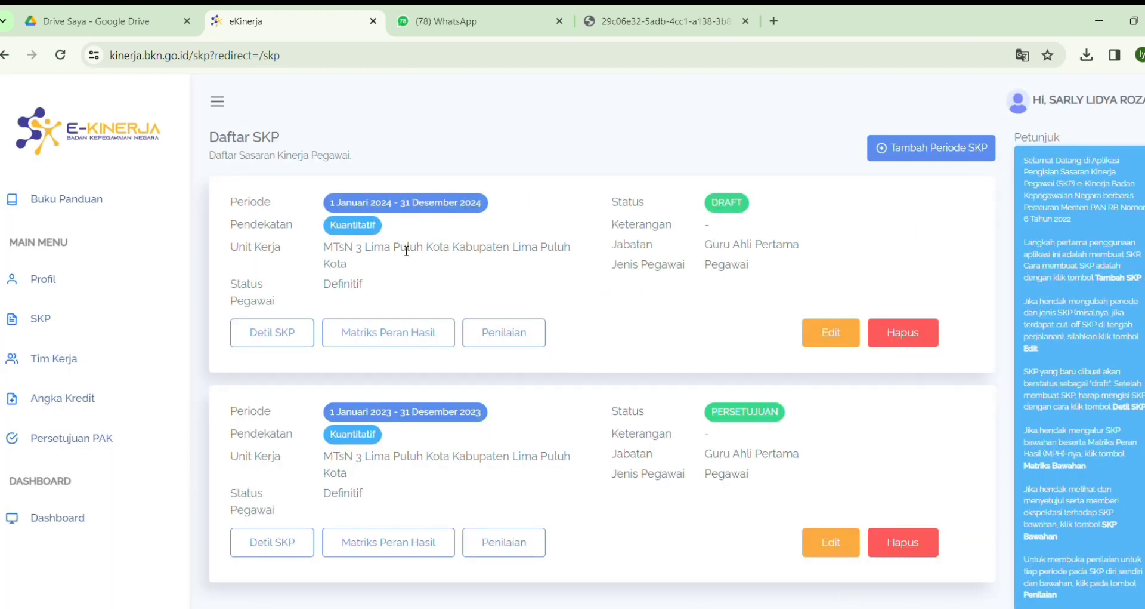
- Open the details of the SKP for 1 Januari 2024 - 31 Desember 2024 and look through its sections
{"action": "left_click", "coordinate": [298, 341]}
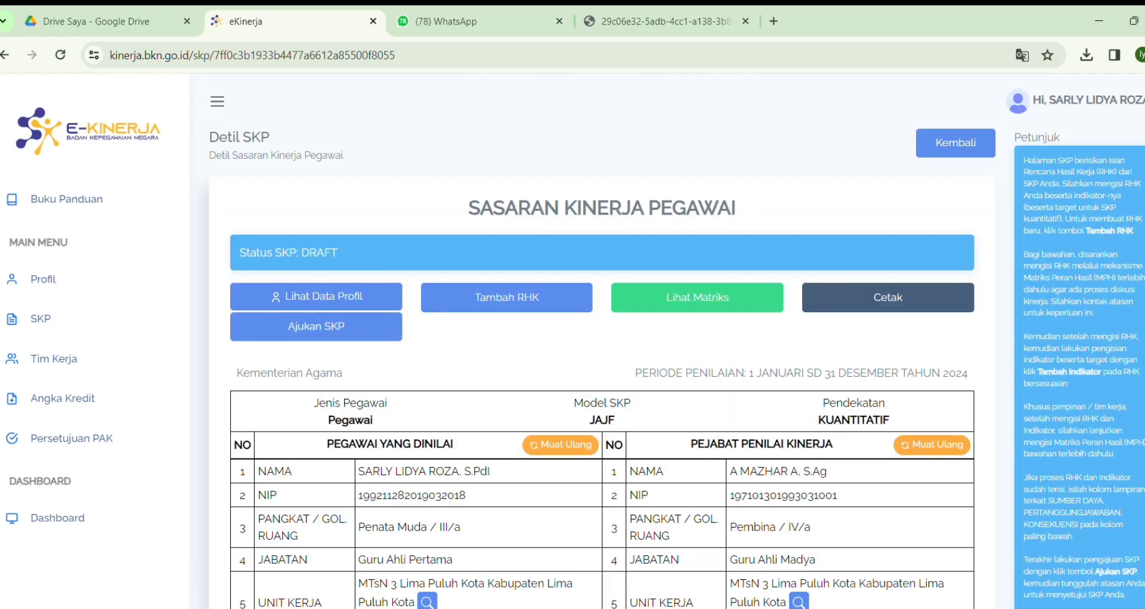
{"action": "scroll", "coordinate": [603, 340], "scroll_direction": "down", "scroll_amount": 8}
{"action": "scroll", "coordinate": [602, 340], "scroll_direction": "up", "scroll_amount": 6}
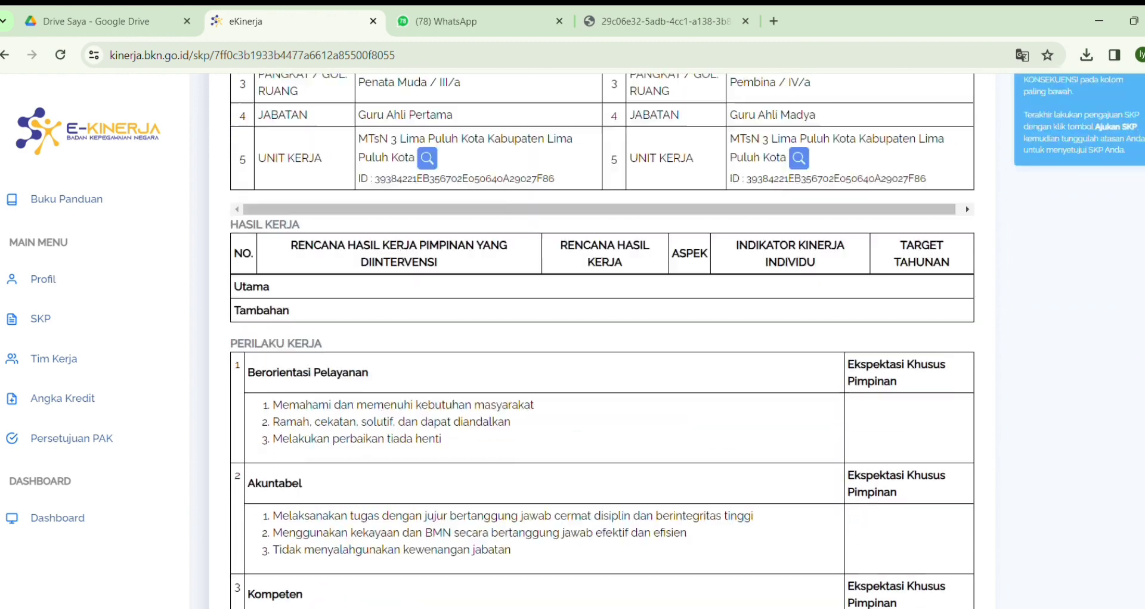
- Start a new RHK linked to the supervisor indicator "Persentase guru yang menerapkan metode pembelajaran inovativ dalam kurikulum" and set its type to Utama
{"action": "left_click", "coordinate": [507, 120]}
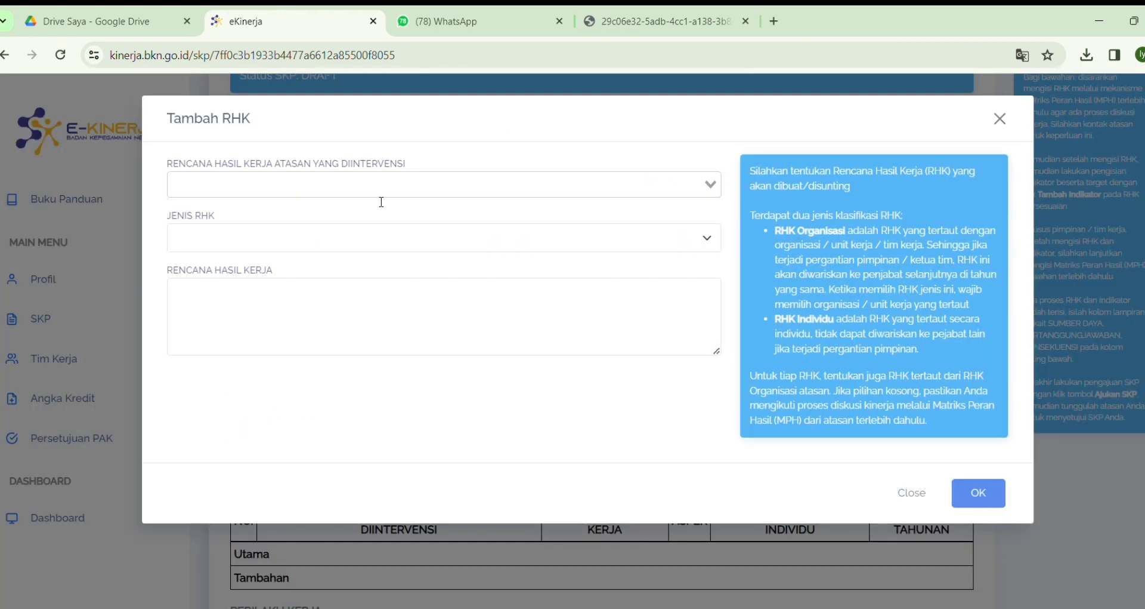
{"action": "left_click", "coordinate": [277, 185]}
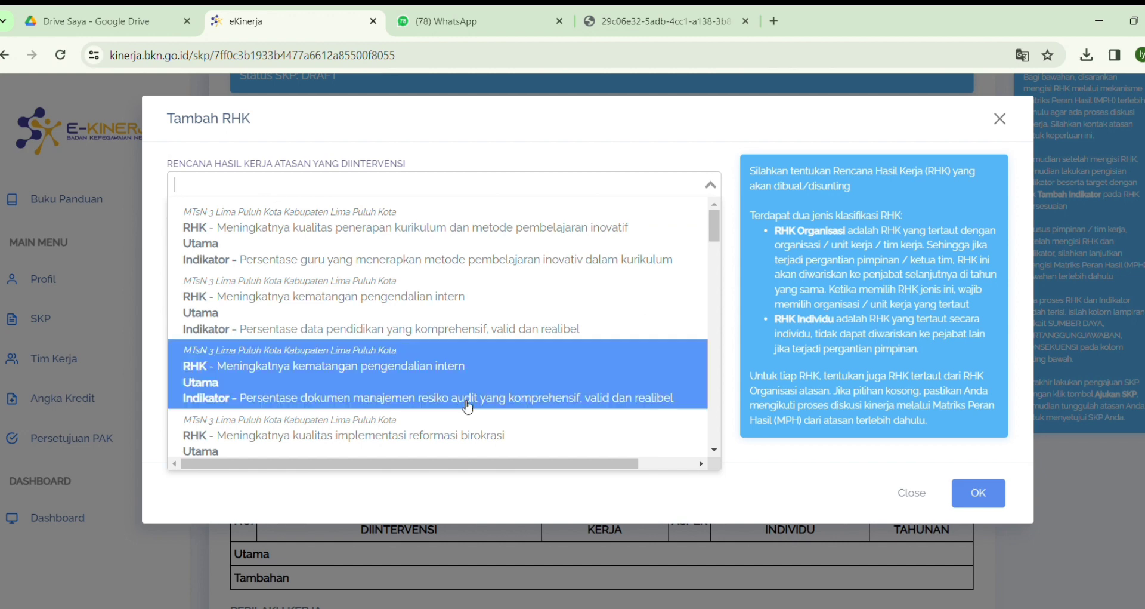
{"action": "mouse_move", "coordinate": [715, 227]}
{"action": "left_mouse_down"}
{"action": "mouse_move", "coordinate": [715, 382]}
{"action": "mouse_move", "coordinate": [717, 236]}
{"action": "mouse_move", "coordinate": [729, 238]}
{"action": "left_mouse_up"}
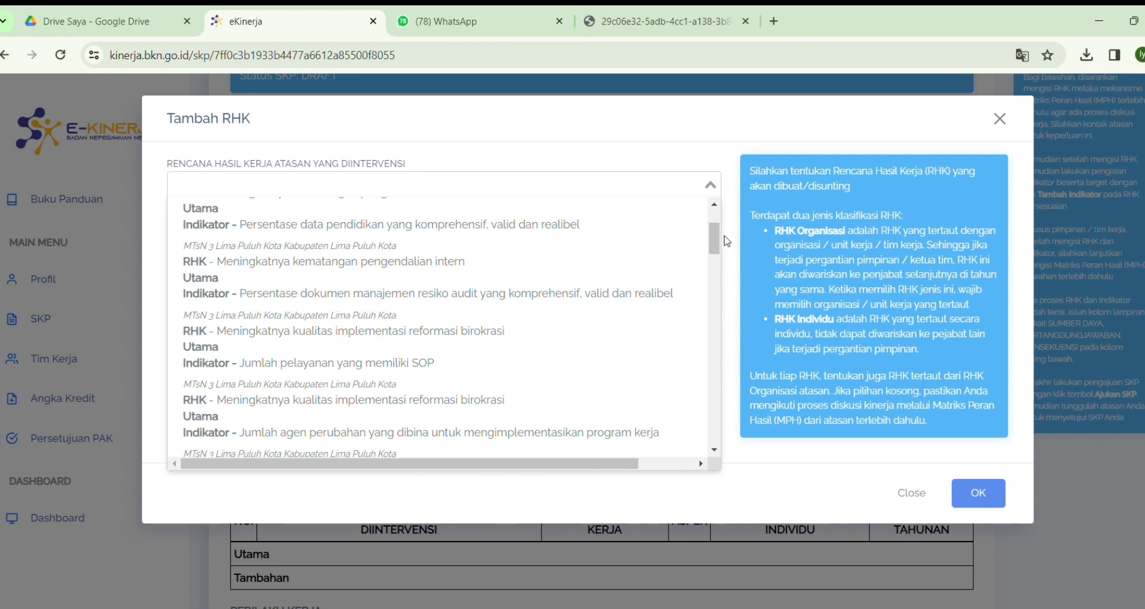
{"action": "left_click_drag", "start_coordinate": [720, 242], "coordinate": [724, 221]}
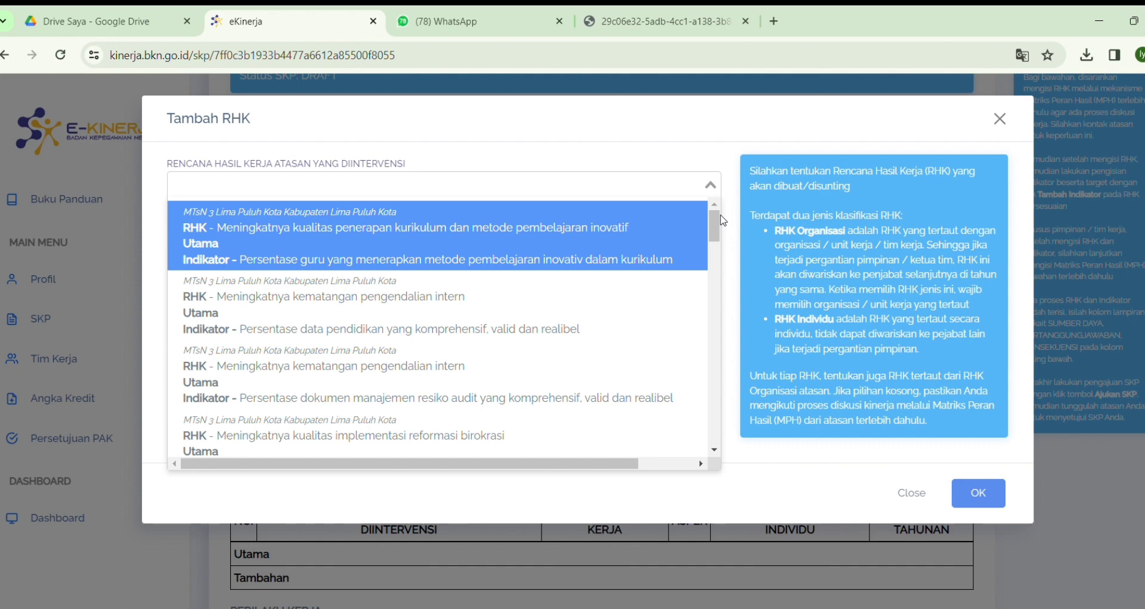
{"action": "left_click", "coordinate": [337, 250]}
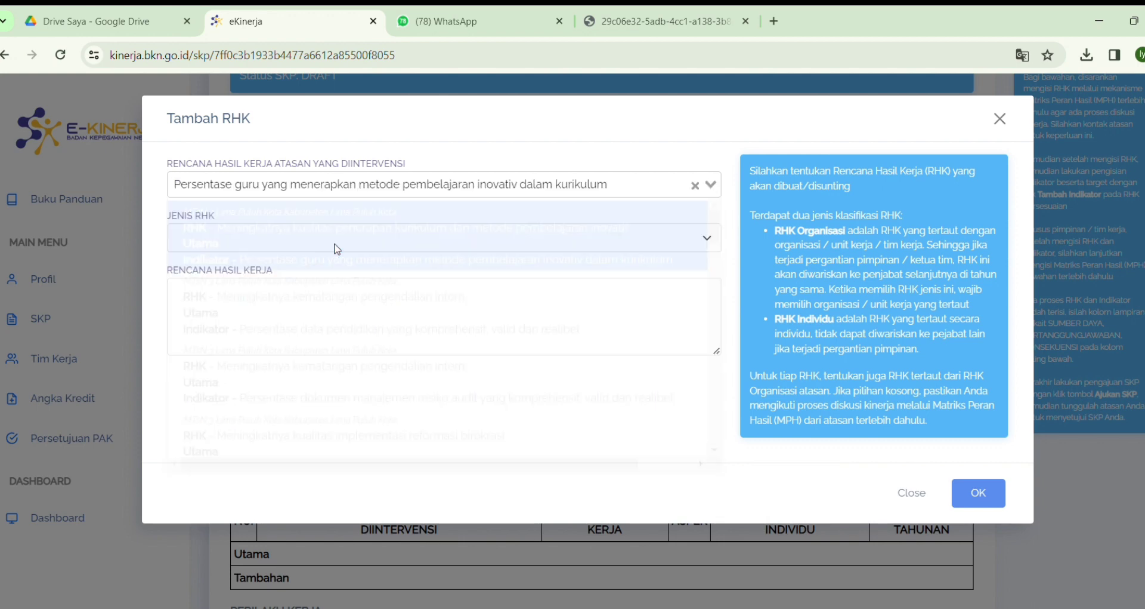
{"action": "left_click", "coordinate": [337, 249]}
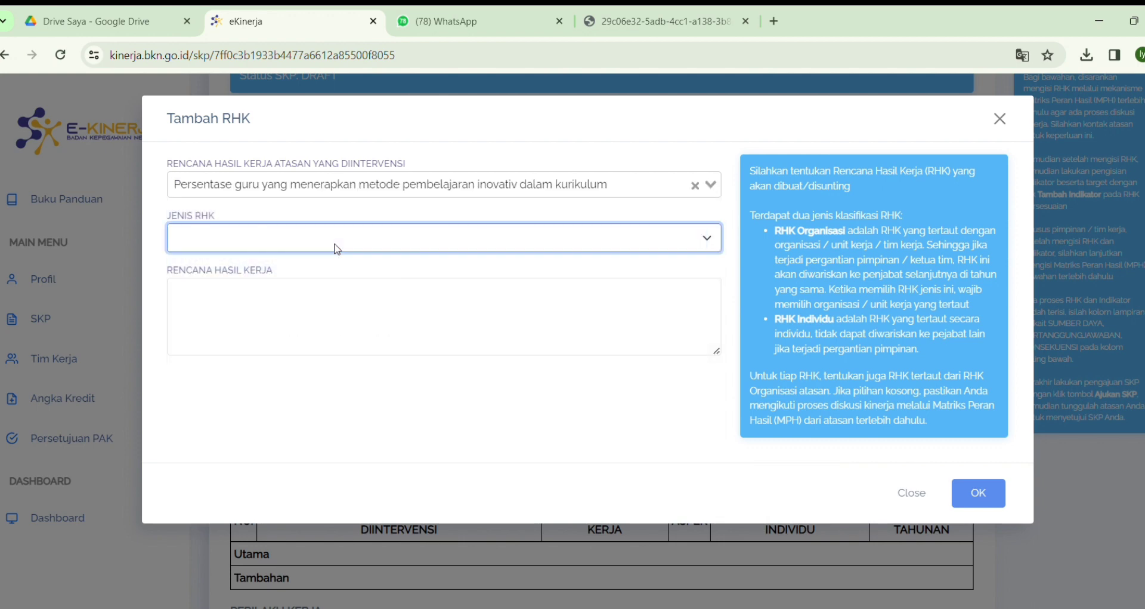
{"action": "left_click", "coordinate": [247, 263]}
- Enter "Dokumen penerapan metode pembelajaran inovativ dalam mata pelajaran matematika" as the planned work result
{"action": "left_click", "coordinate": [269, 316]}
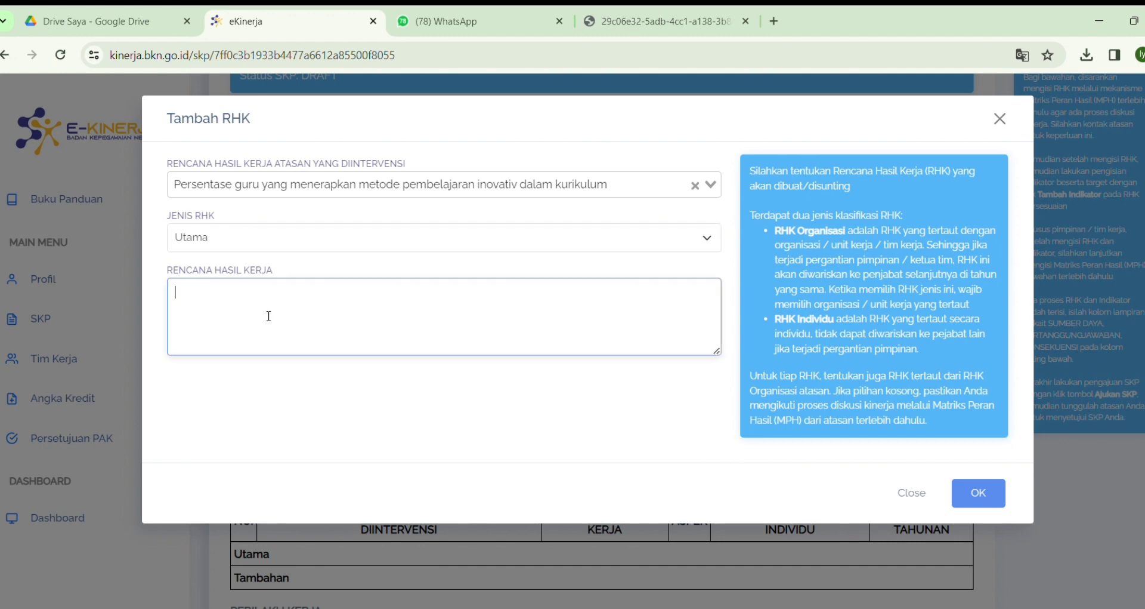
{"action": "type", "text": "Dokumen penerapa"}
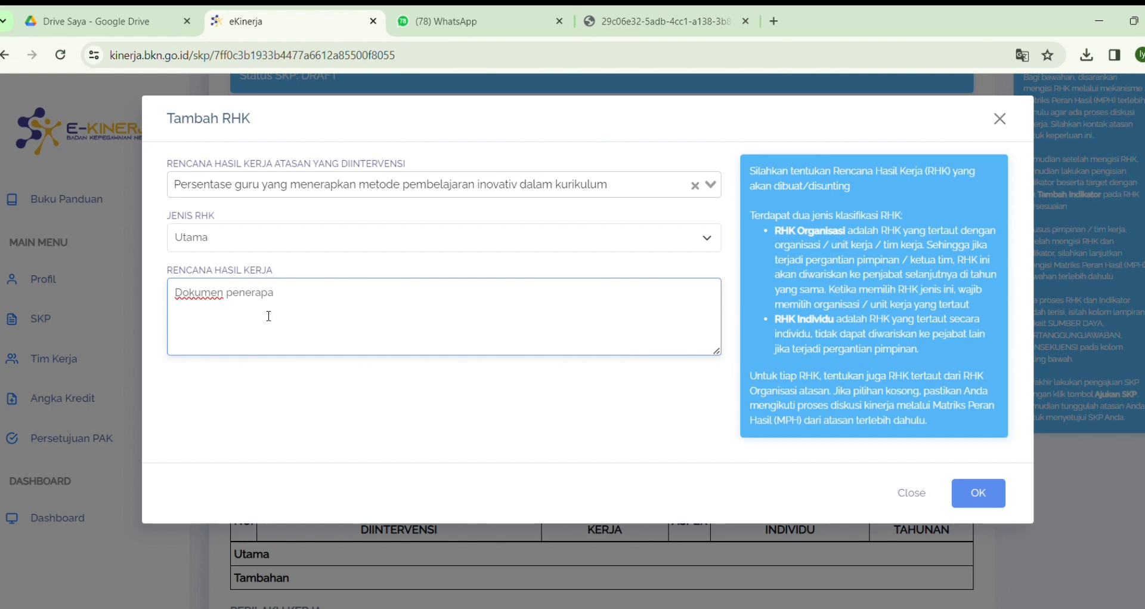
{"action": "type", "text": "n metode pembela"}
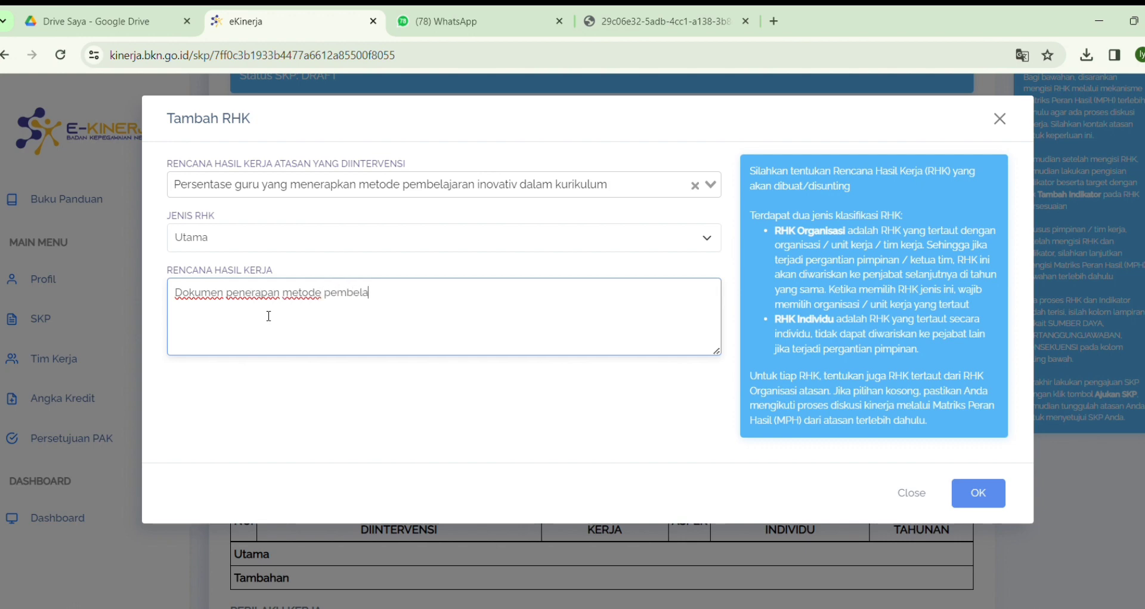
{"action": "type", "text": "jaran"}
{"action": "type", "text": "inovativ da"}
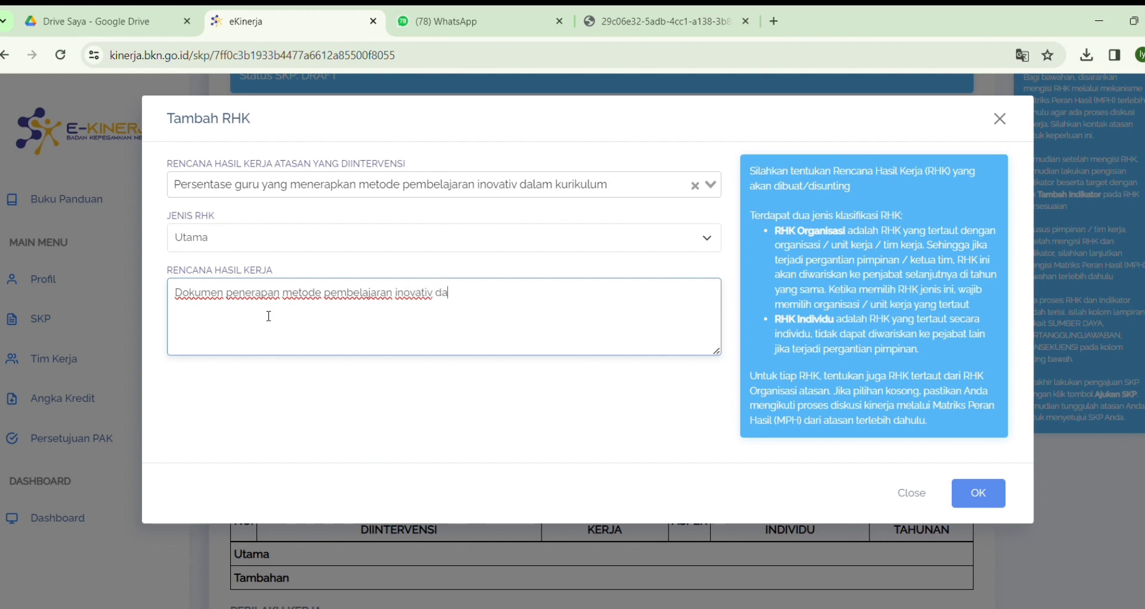
{"action": "type", "text": "lam mata pelajaran mate"}
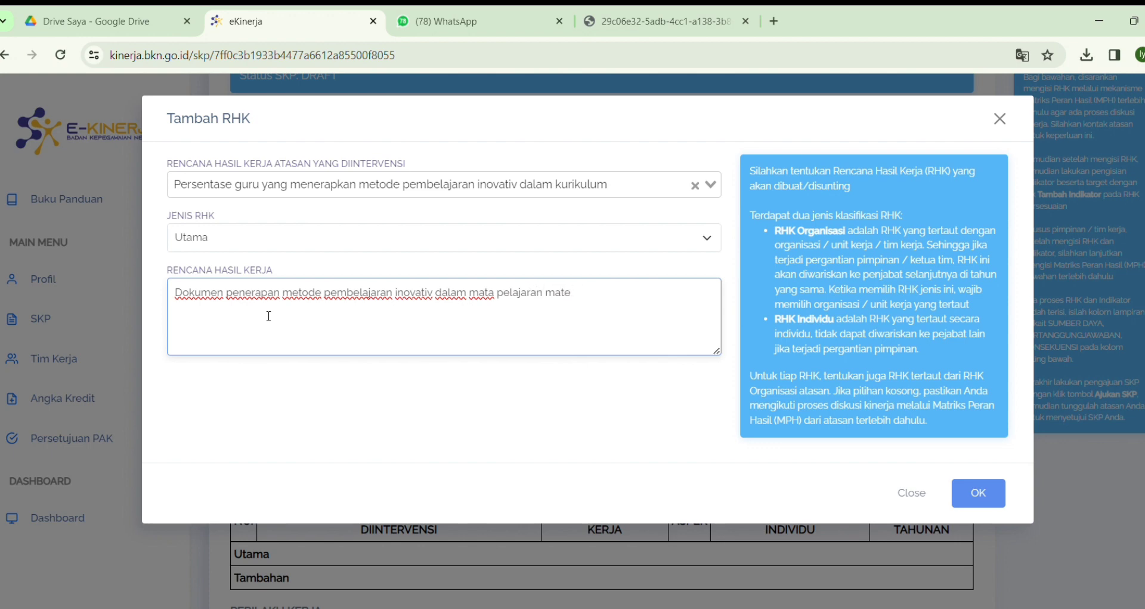
{"action": "type", "text": "matika"}
- Check the first work result in the reference SKP document, and save the new RHK
{"action": "left_click", "coordinate": [634, 14]}
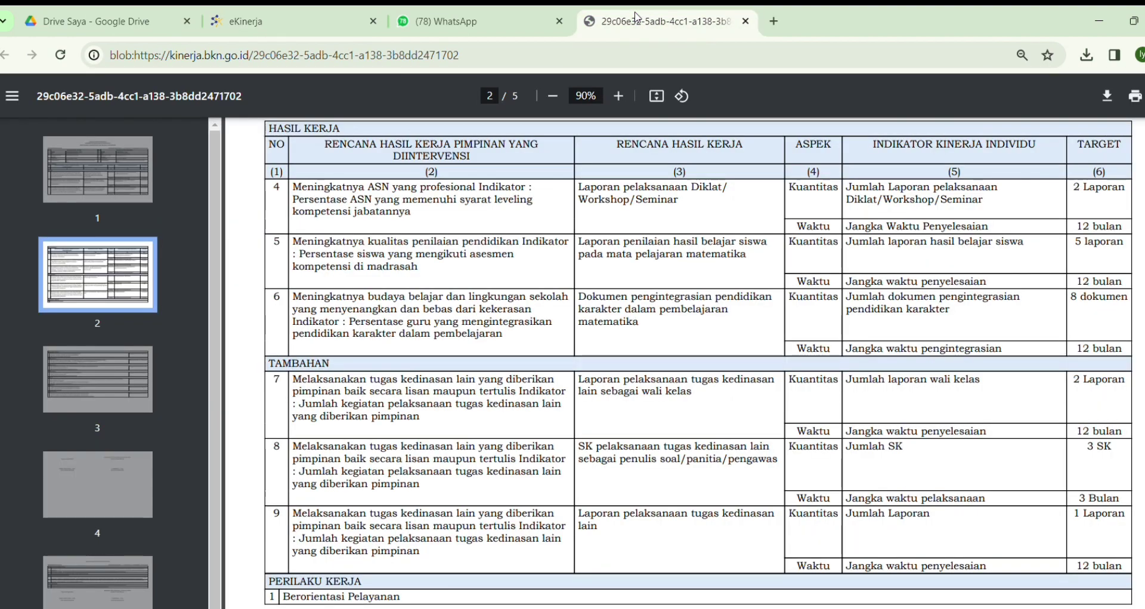
{"action": "scroll", "coordinate": [893, 342], "scroll_direction": "up", "scroll_amount": 10}
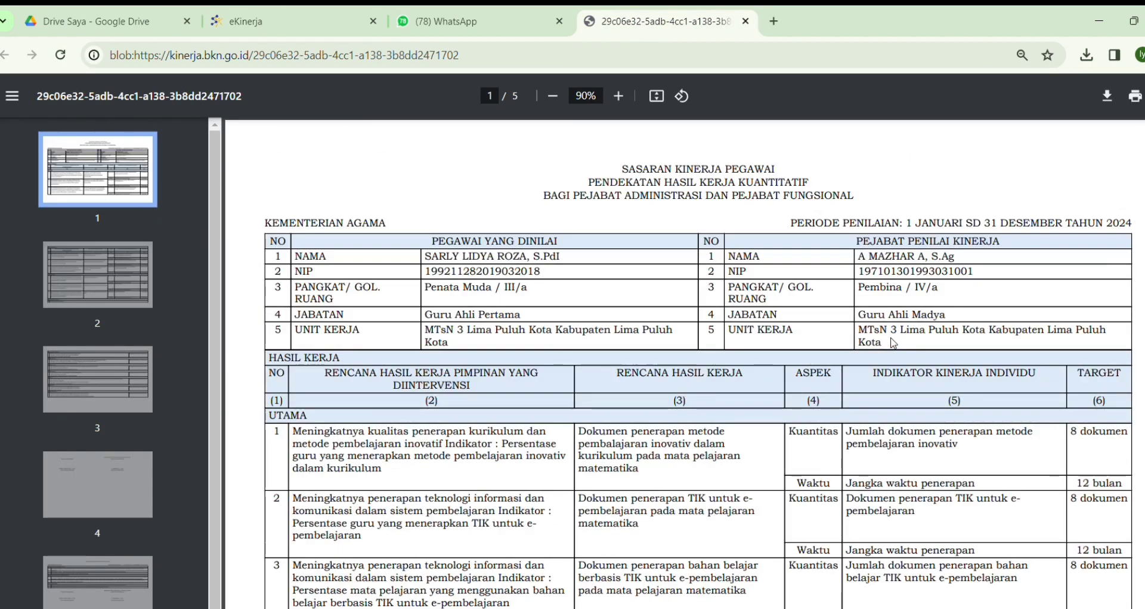
{"action": "left_click", "coordinate": [305, 8]}
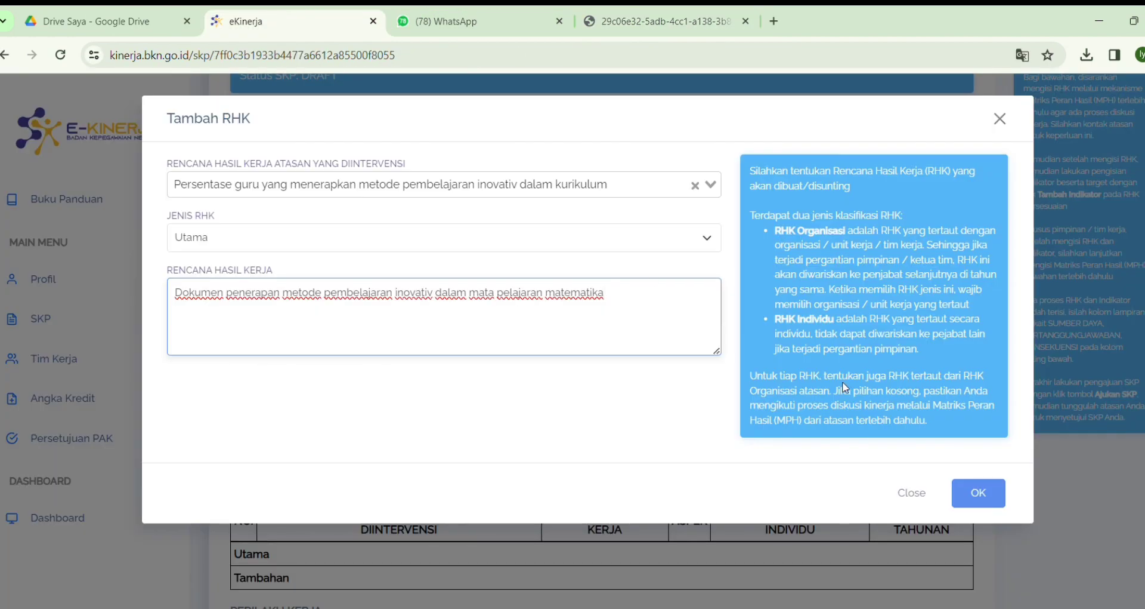
{"action": "left_click", "coordinate": [999, 497]}
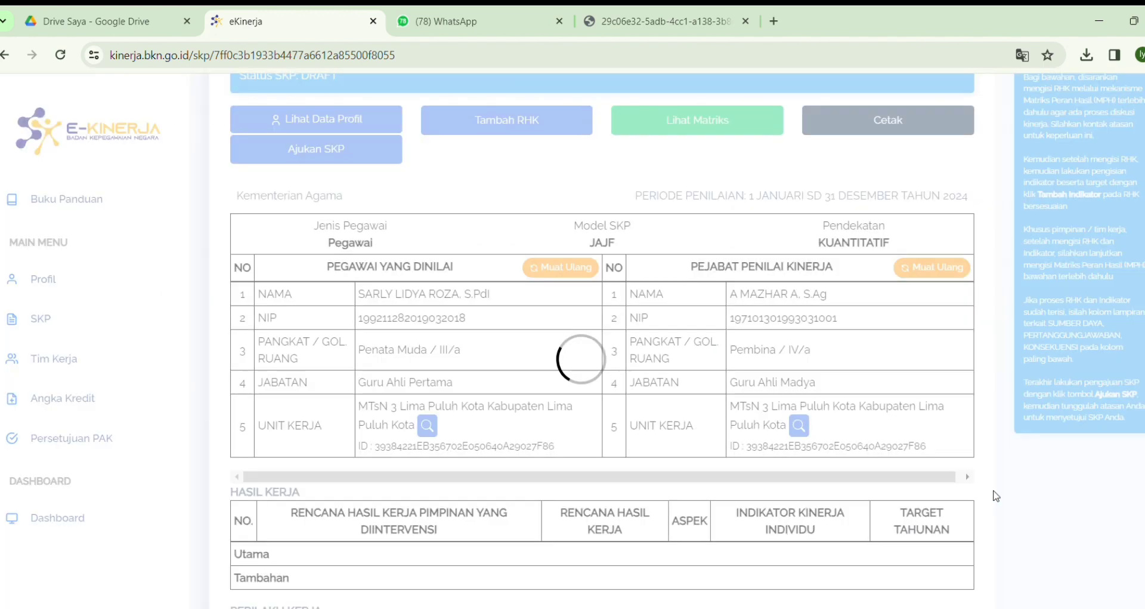
- Start adding an indicator to the new RHK and set its aspect to Kuantitas
{"action": "scroll", "coordinate": [815, 291], "scroll_direction": "down", "scroll_amount": 5}
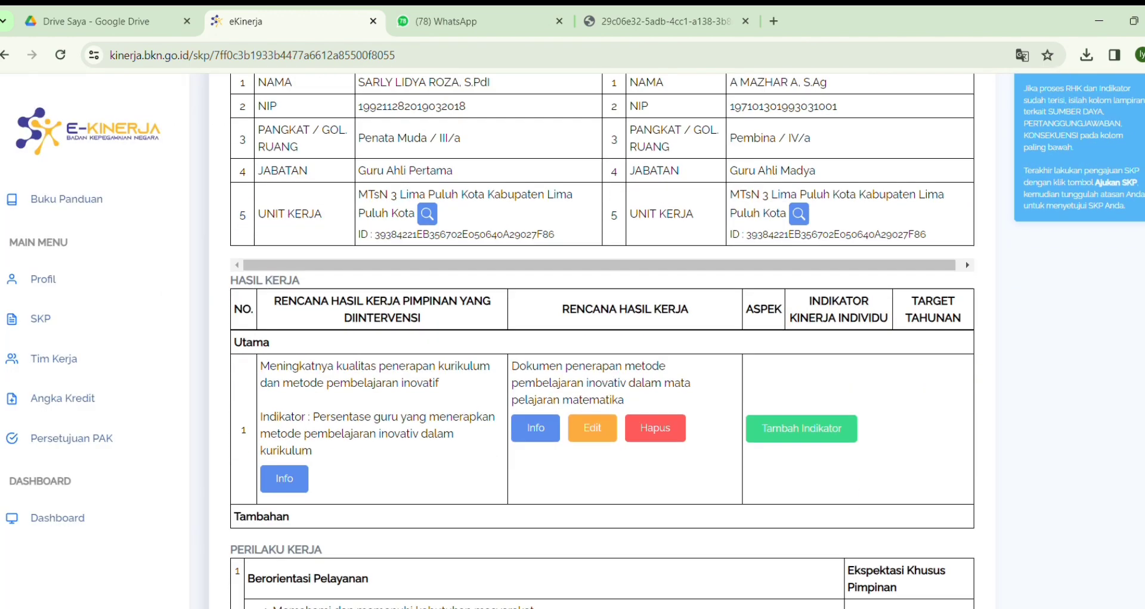
{"action": "left_click", "coordinate": [814, 295]}
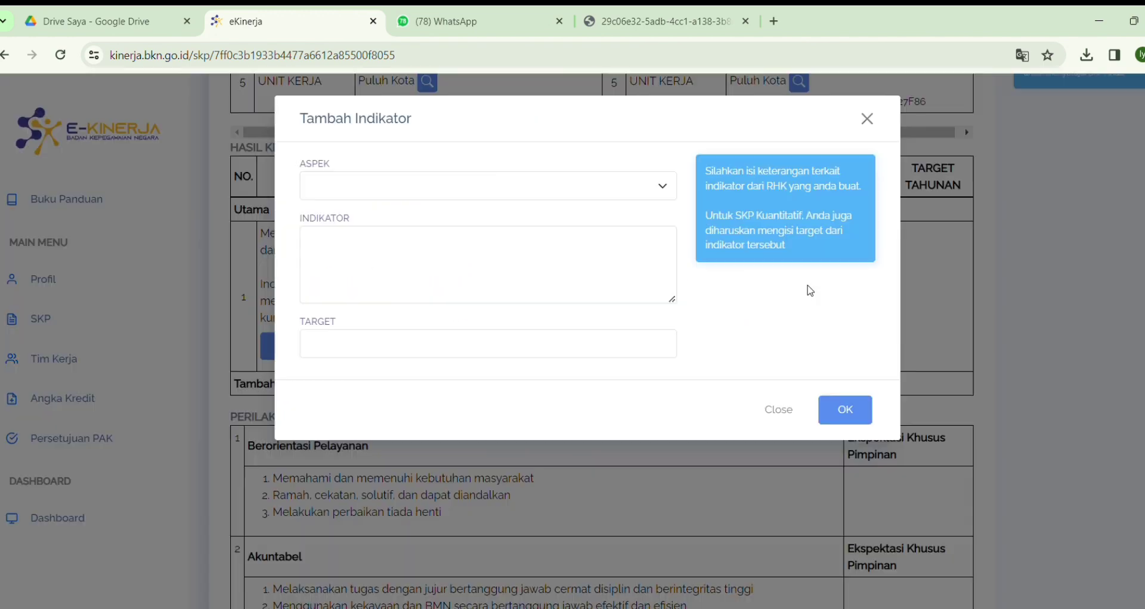
{"action": "left_click", "coordinate": [545, 187]}
{"action": "left_click", "coordinate": [372, 226]}
- Draft the indicator text starting with "Jumlah dokumen penerapan pembelajaran"
{"action": "left_click", "coordinate": [371, 242]}
{"action": "type", "text": "ju"}
{"action": "key", "text": "BackSpace"}
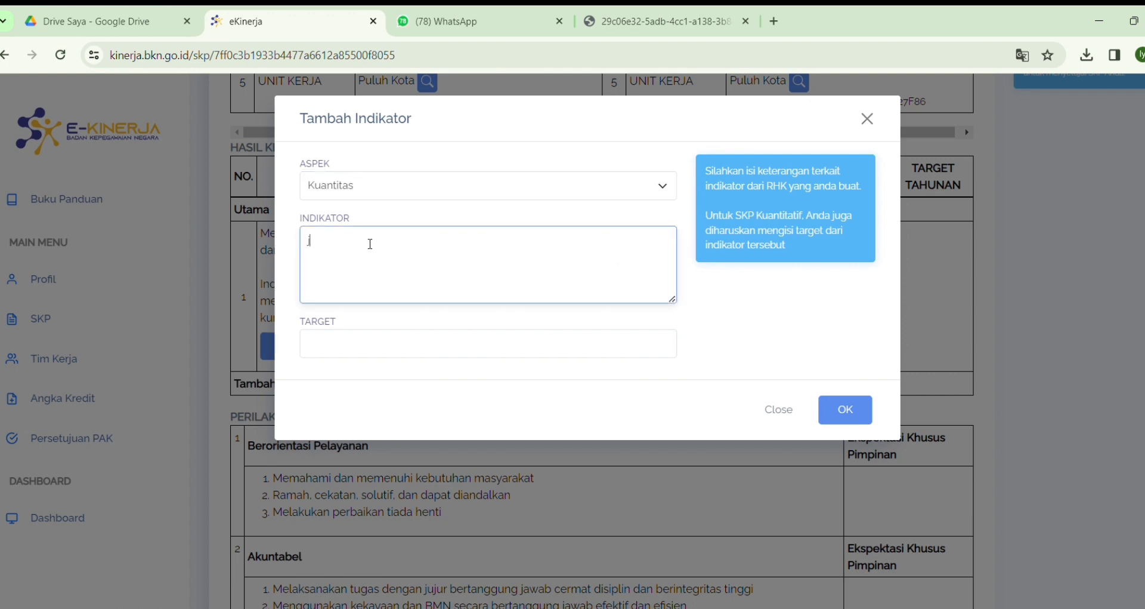
{"action": "key", "text": "BackSpace"}
{"action": "type", "text": "Ju"}
{"action": "key", "text": "BackSpace"}
{"action": "type", "text": "umlah dokumen"}
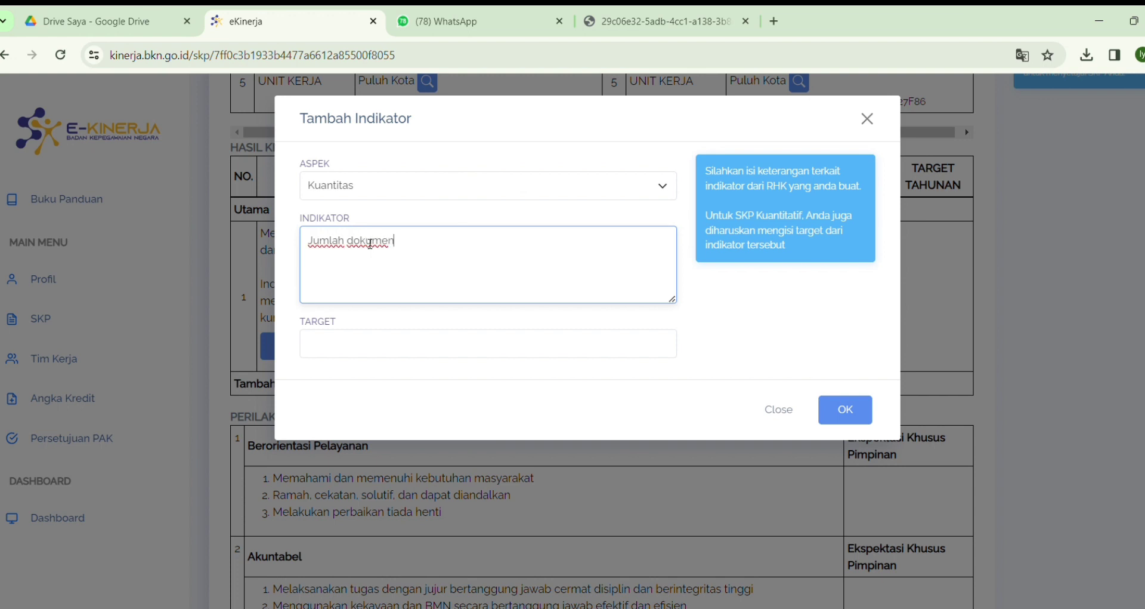
{"action": "type", "text": " penerapan meto"}
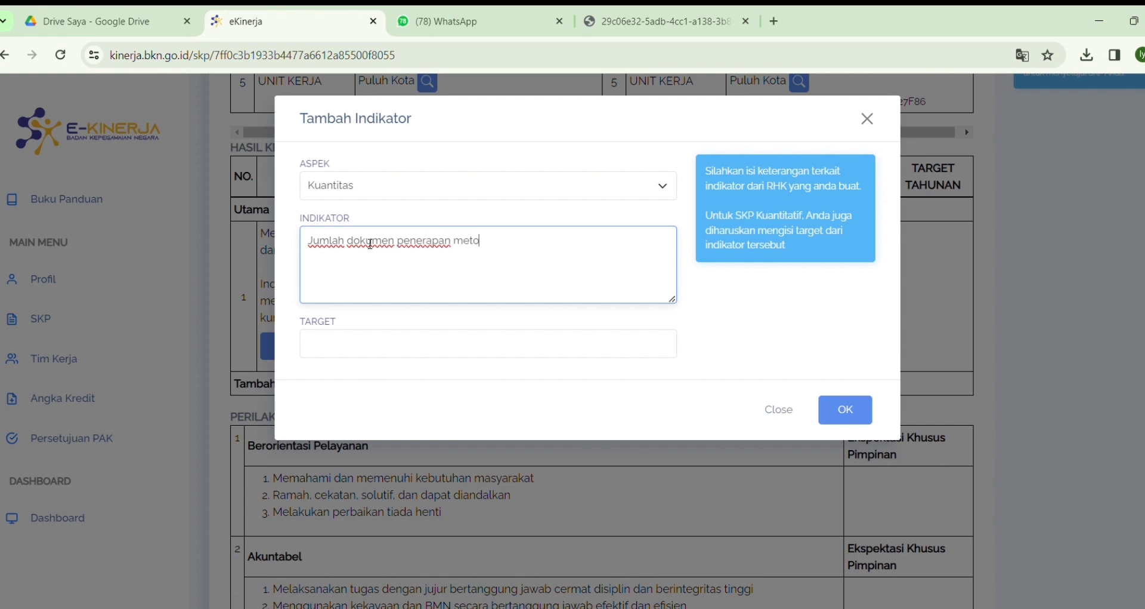
{"action": "type", "text": "do"}
{"action": "key", "text": "BackSpace"}
{"action": "key", "text": "BackSpace"}
{"action": "key", "text": "BackSpace"}
{"action": "key", "text": "BackSpace"}
{"action": "key", "text": "BackSpace"}
{"action": "key", "text": "BackSpace"}
{"action": "type", "text": "pembelajaran ino"}
- Check the wording in the reference SKP document and correct the indicator to "Jumlah dokumen penerapan metode pembelajaran inovatif"
{"action": "left_click", "coordinate": [666, 12]}
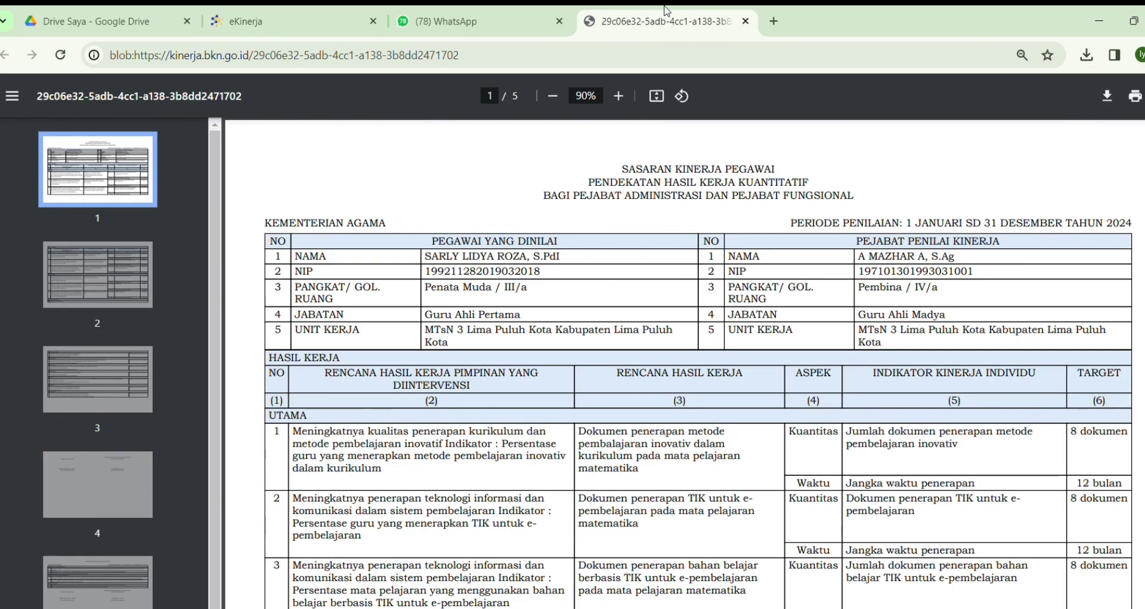
{"action": "left_click", "coordinate": [348, 11]}
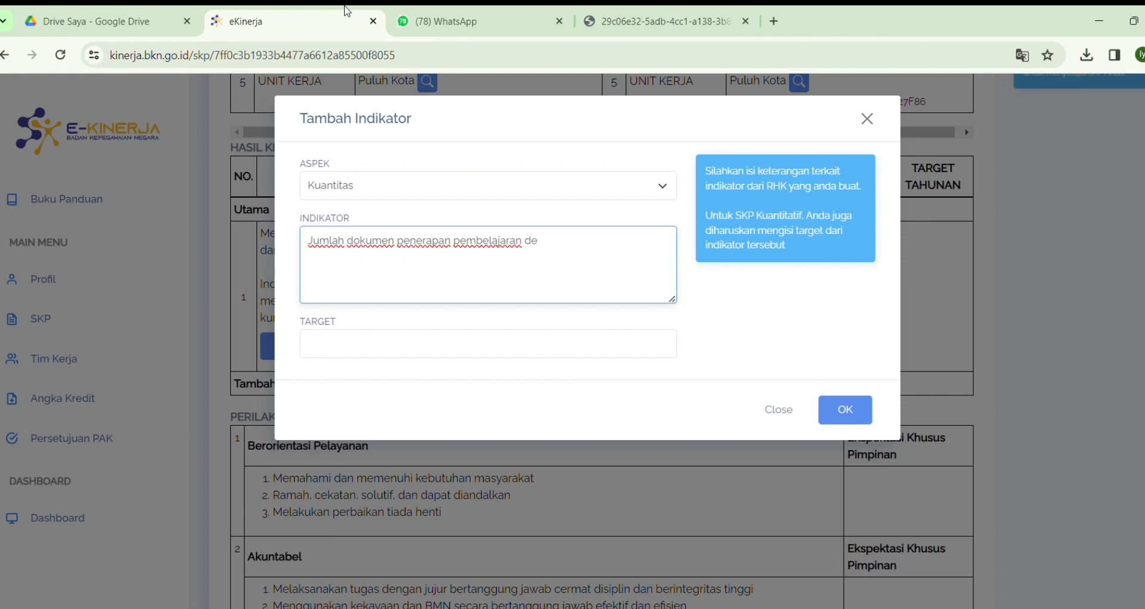
{"action": "key", "text": "BackSpace"}
{"action": "key", "text": "BackSpace"}
{"action": "key", "text": "BackSpace"}
{"action": "key", "text": "BackSpace"}
{"action": "key", "text": "BackSpace"}
{"action": "key", "text": "BackSpace"}
{"action": "key", "text": "BackSpace"}
{"action": "key", "text": "BackSpace"}
{"action": "key", "text": "BackSpace"}
{"action": "key", "text": "BackSpace"}
{"action": "key", "text": "BackSpace"}
{"action": "key", "text": "BackSpace"}
{"action": "key", "text": "BackSpace"}
{"action": "key", "text": "BackSpace"}
{"action": "key", "text": "BackSpace"}
{"action": "type", "text": "me"}
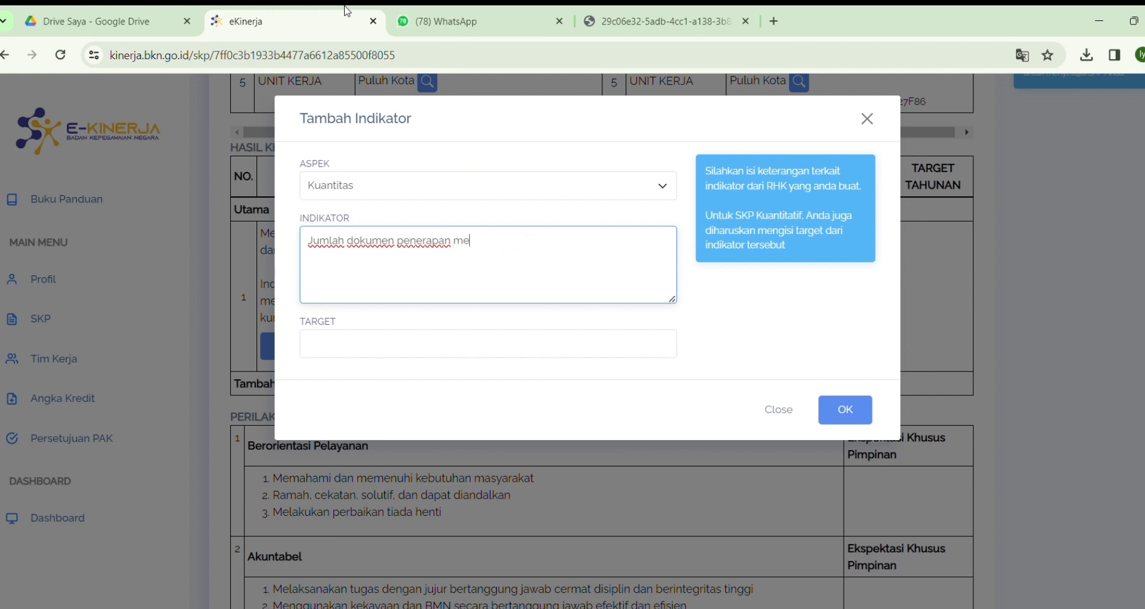
{"action": "type", "text": "tode pembelajaran ino"}
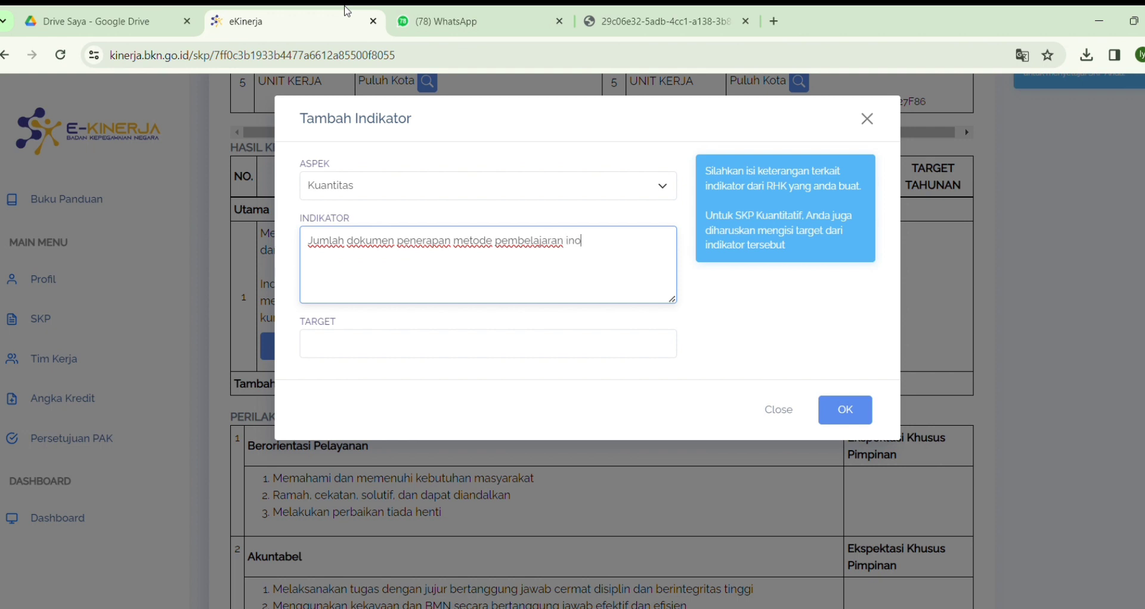
{"action": "type", "text": "vatif"}
- Set the quantity indicator's target to "8 Dokumen" and save the indicator
{"action": "left_click", "coordinate": [361, 355]}
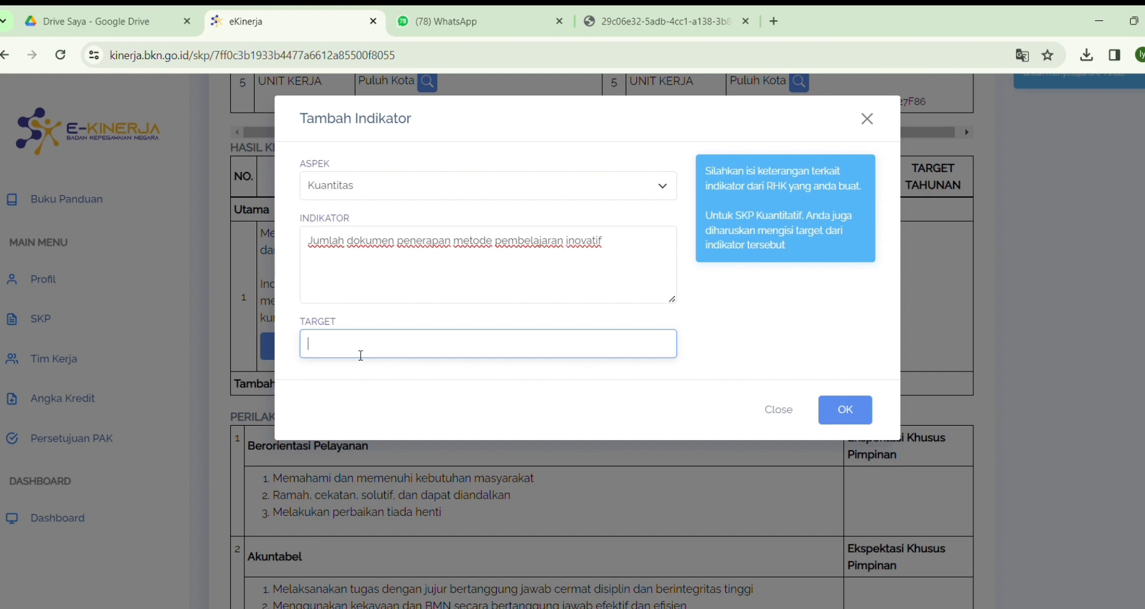
{"action": "type", "text": "8 Dokumen"}
{"action": "left_click", "coordinate": [845, 410]}
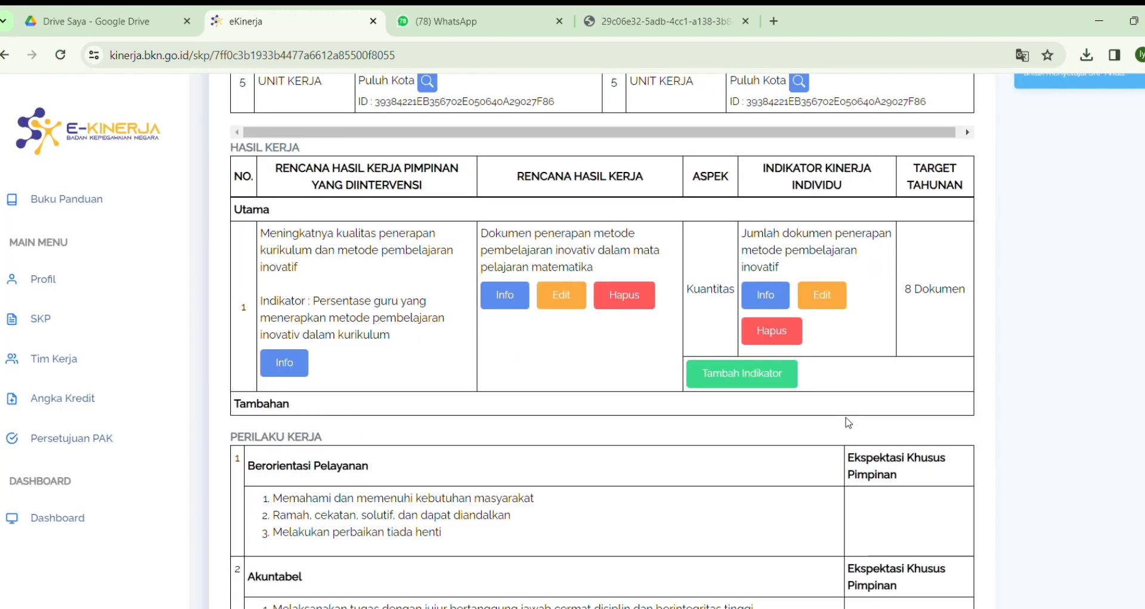
- Start a second indicator for the RHK with the aspect Waktu and the text "Jangka waktu pelaksanaan"
{"action": "left_click", "coordinate": [779, 379]}
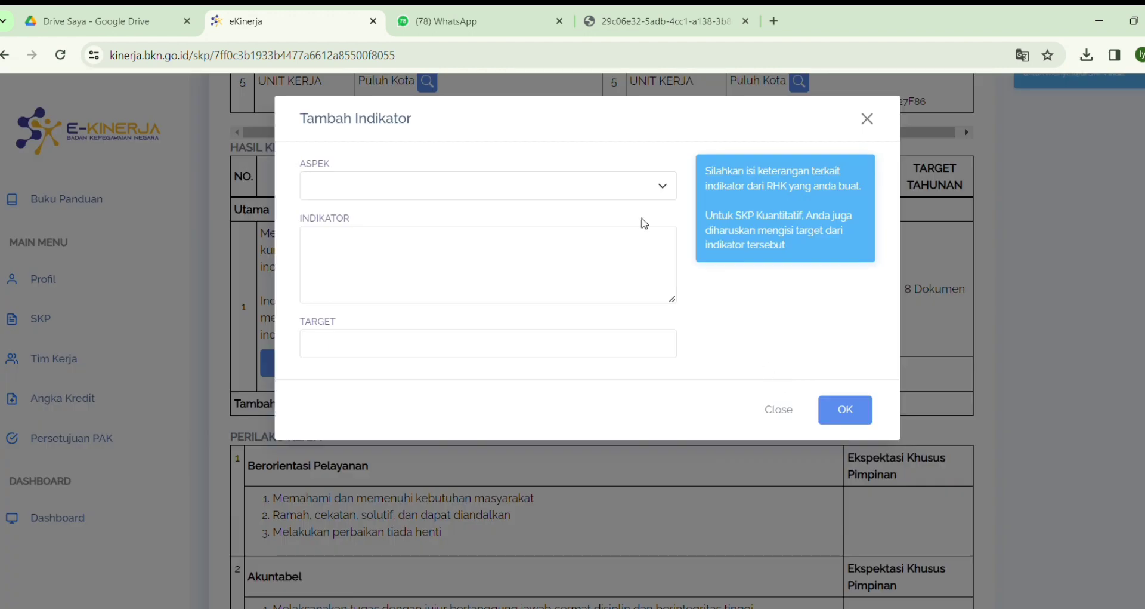
{"action": "left_click", "coordinate": [607, 200]}
{"action": "left_click", "coordinate": [401, 231]}
{"action": "left_click", "coordinate": [375, 257]}
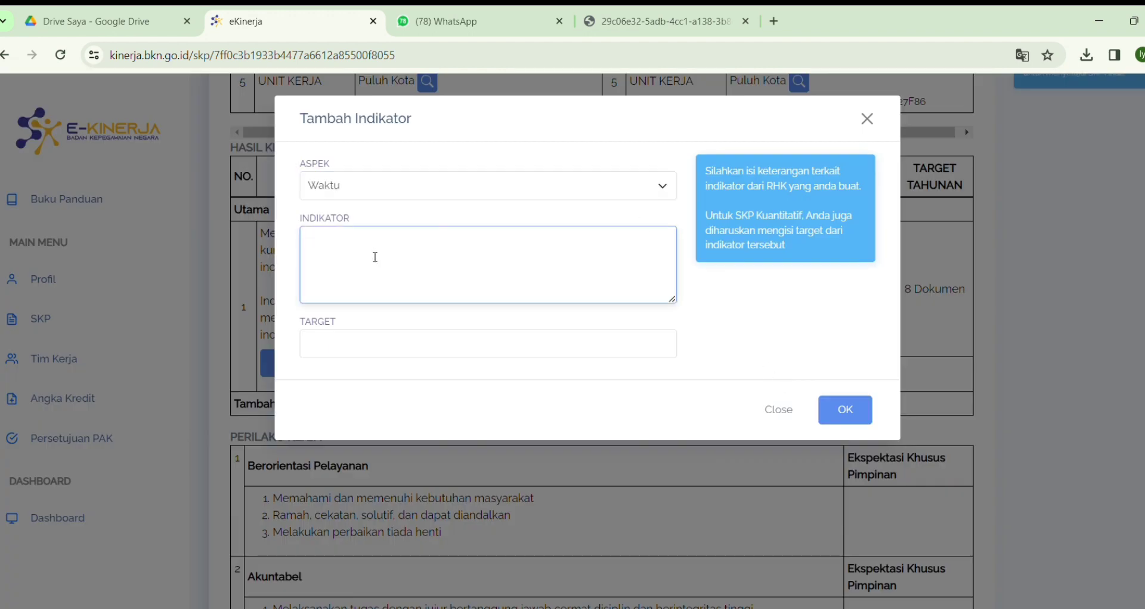
{"action": "type", "text": "Jangka waktu pel"}
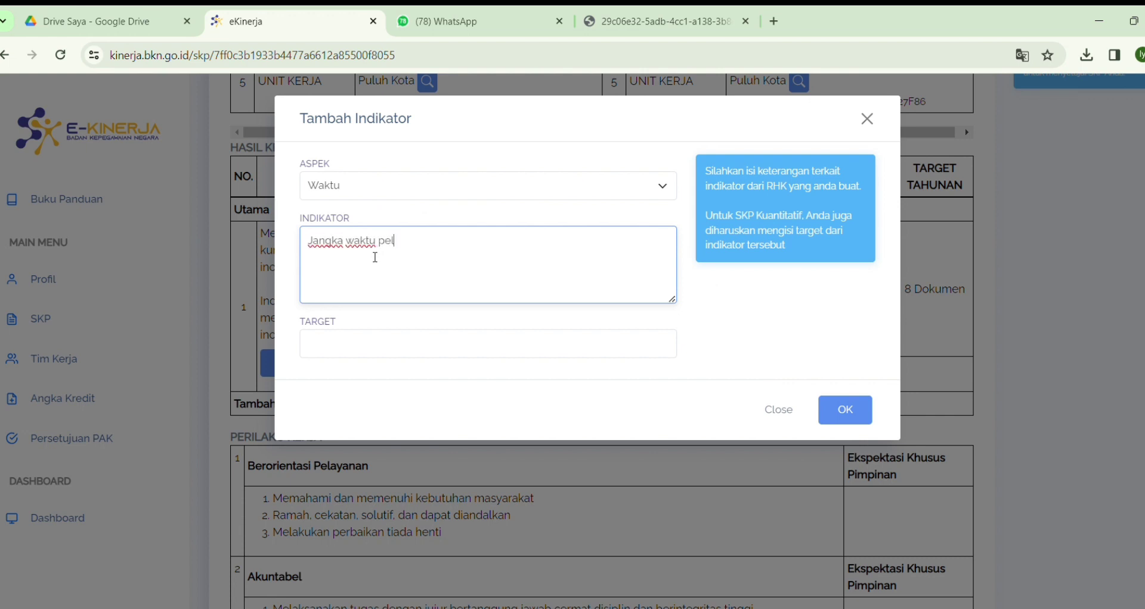
{"action": "type", "text": "aksanaan"}
- Set the time indicator's target to "12 bulan" and save the indicator
{"action": "left_click", "coordinate": [363, 348]}
{"action": "type", "text": "12 "}
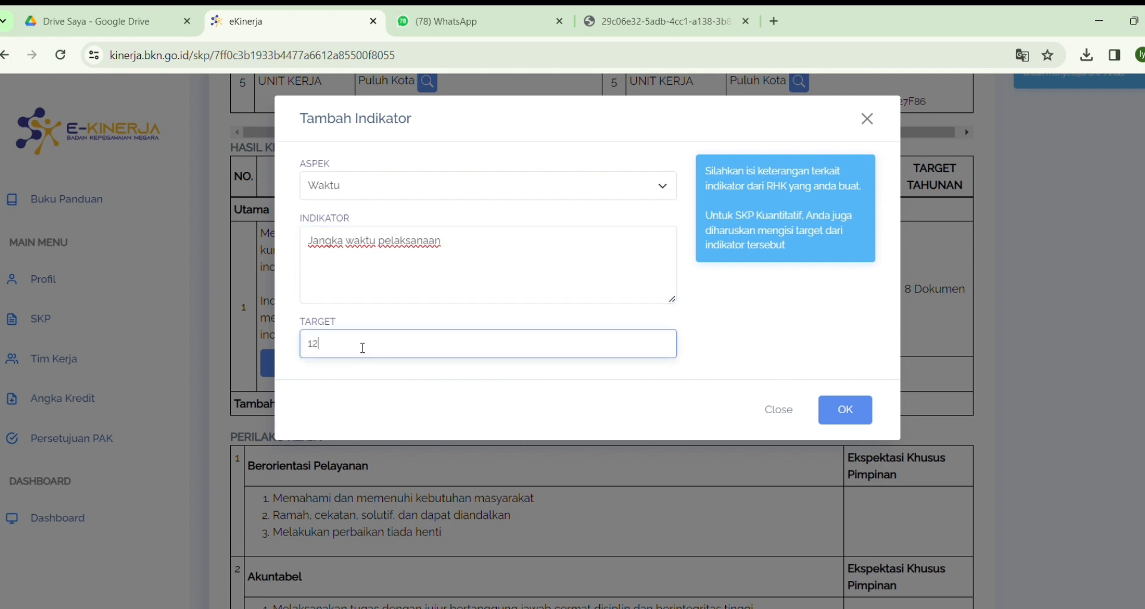
{"action": "type", "text": "bulan"}
{"action": "left_click", "coordinate": [851, 411]}
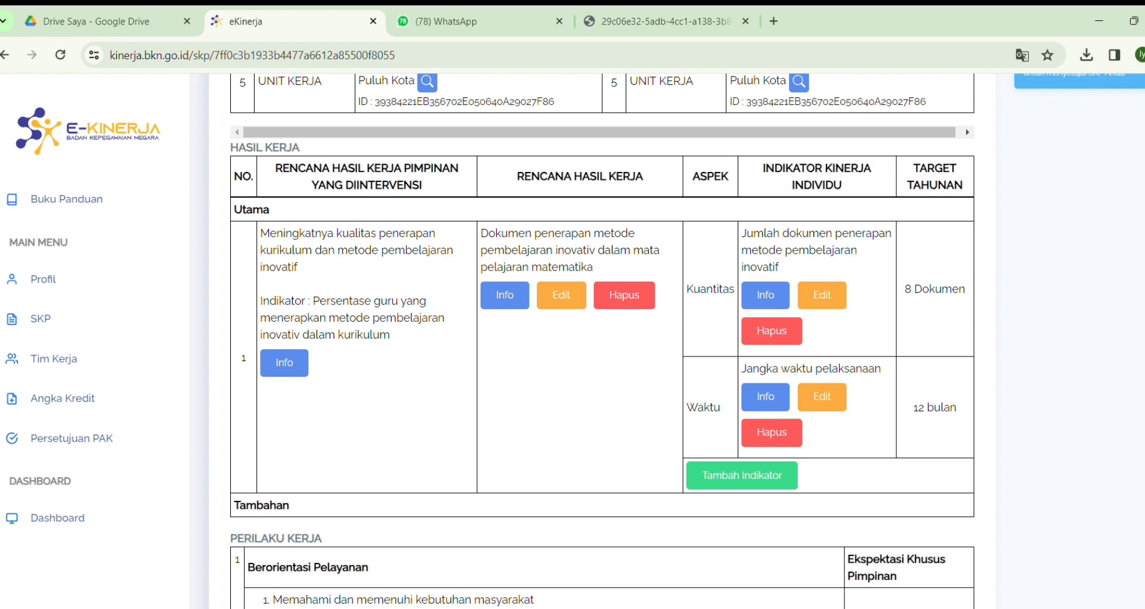
- Start a new RHK and open the choices for the superior's intervened work result plan
{"action": "scroll", "coordinate": [596, 340], "scroll_direction": "up", "scroll_amount": 10}
{"action": "left_click", "coordinate": [556, 175]}
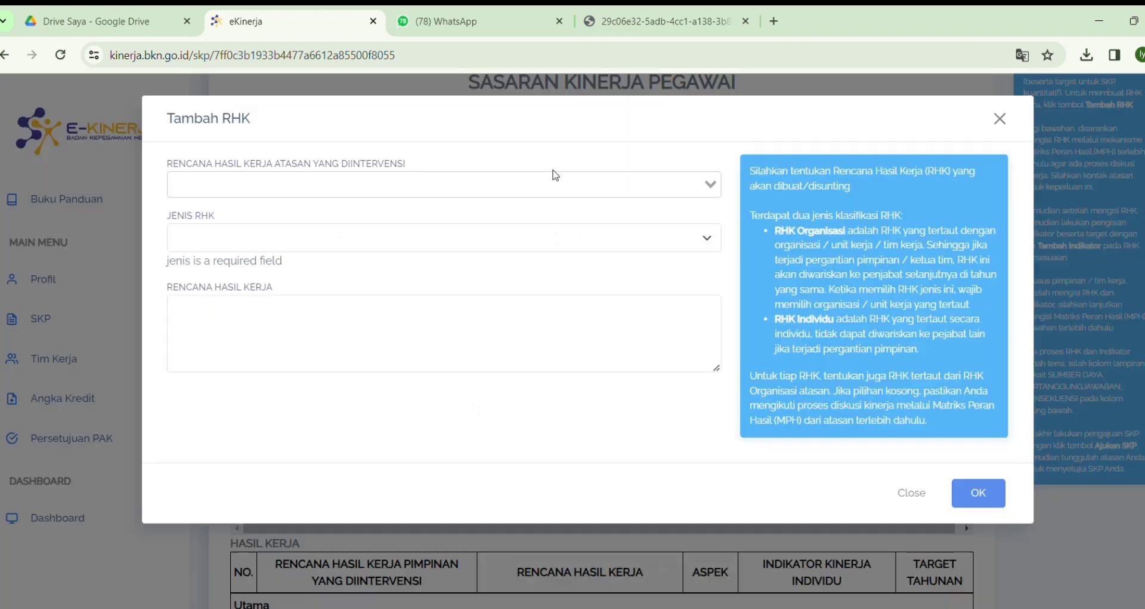
{"action": "left_click", "coordinate": [597, 185]}
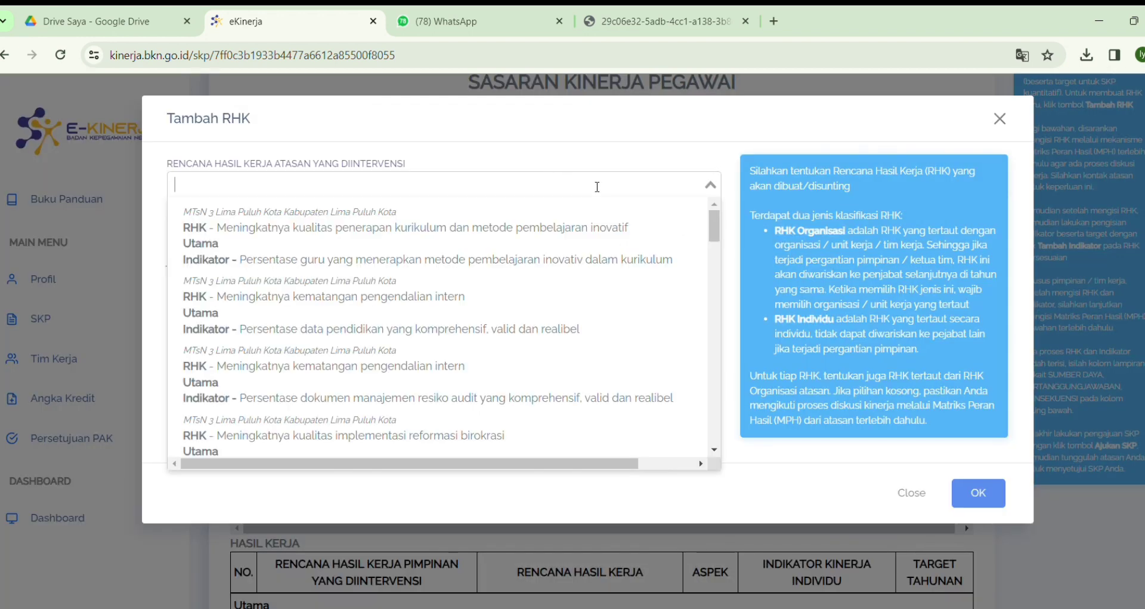
- Review the superior's RHKs and their indicators to find one suited to the new RHK
{"action": "key", "text": "Down"}
{"action": "key", "text": "Down"}
{"action": "key", "text": "Down"}
{"action": "key", "text": "Down"}
{"action": "key", "text": "Down"}
{"action": "key", "text": "Down"}
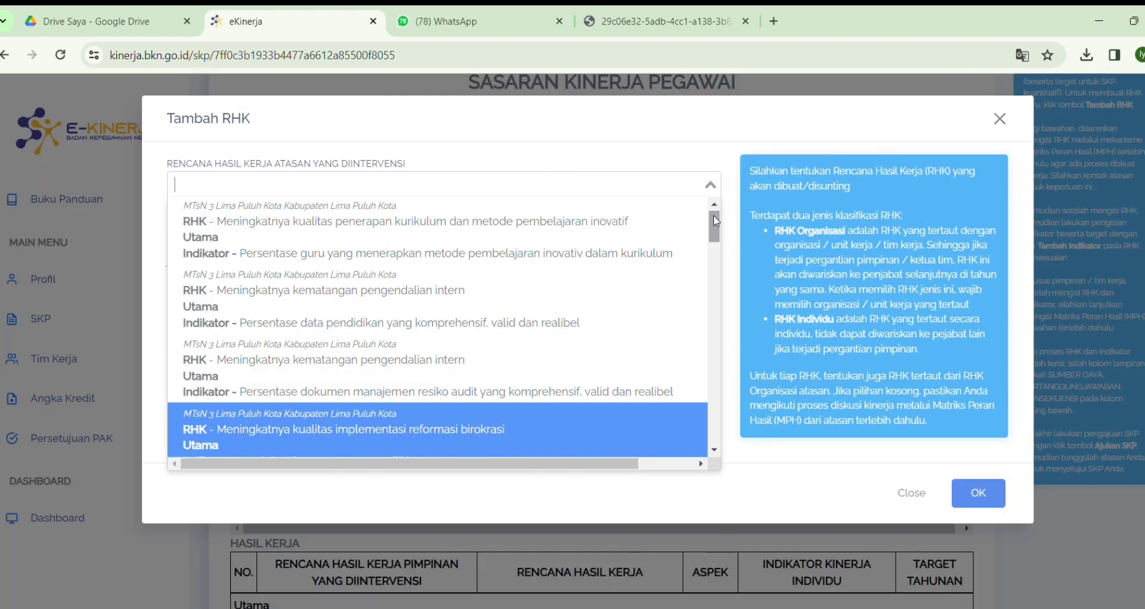
{"action": "key", "text": "Up"}
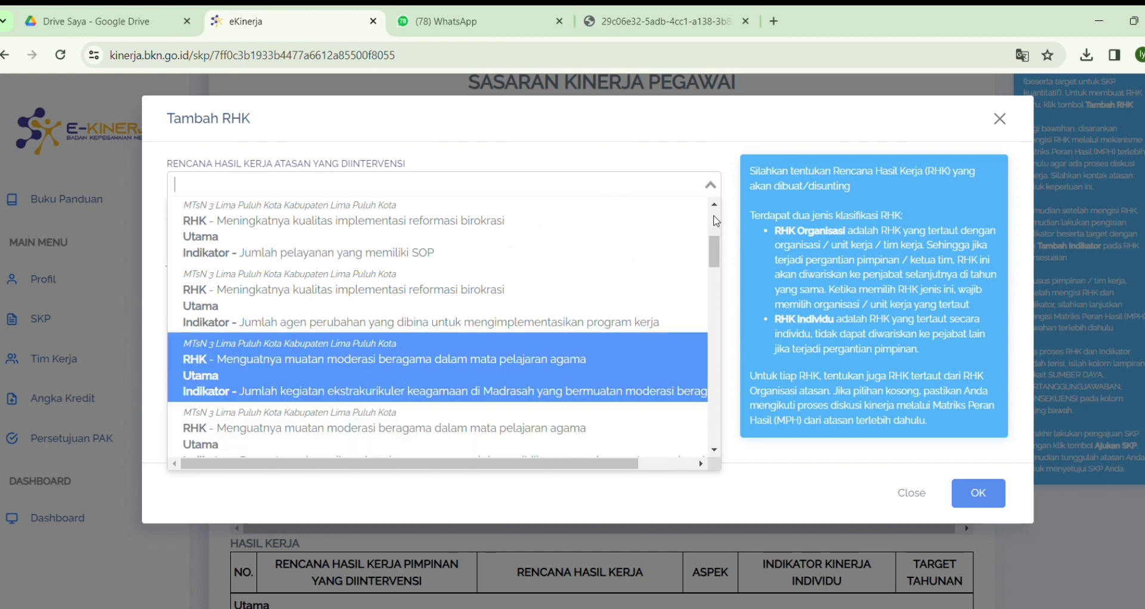
{"action": "key", "text": "Down"}
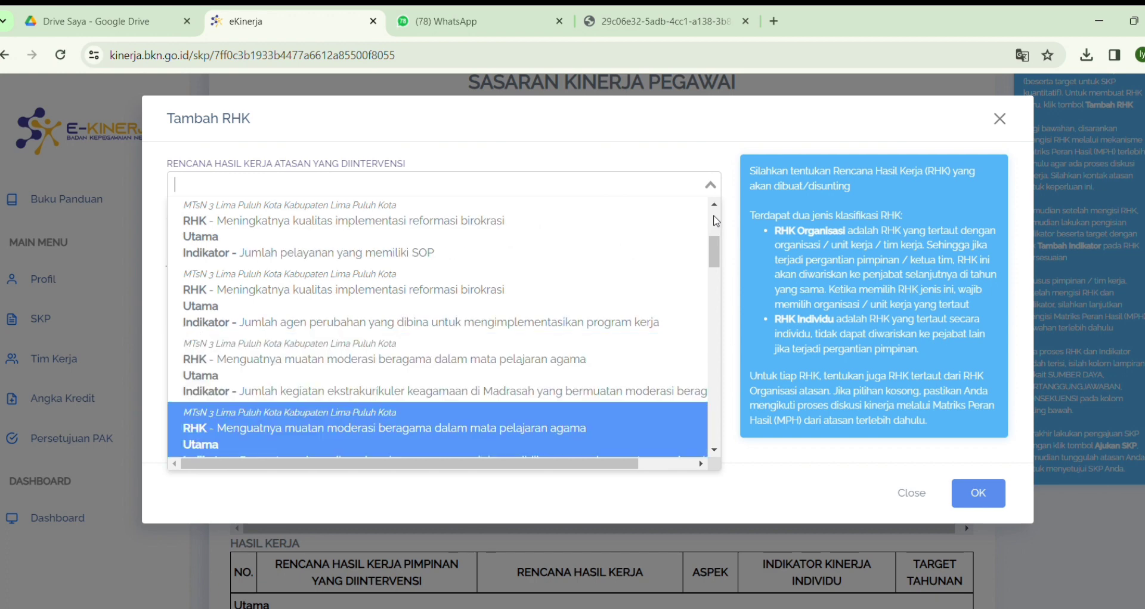
{"action": "key", "text": "Down"}
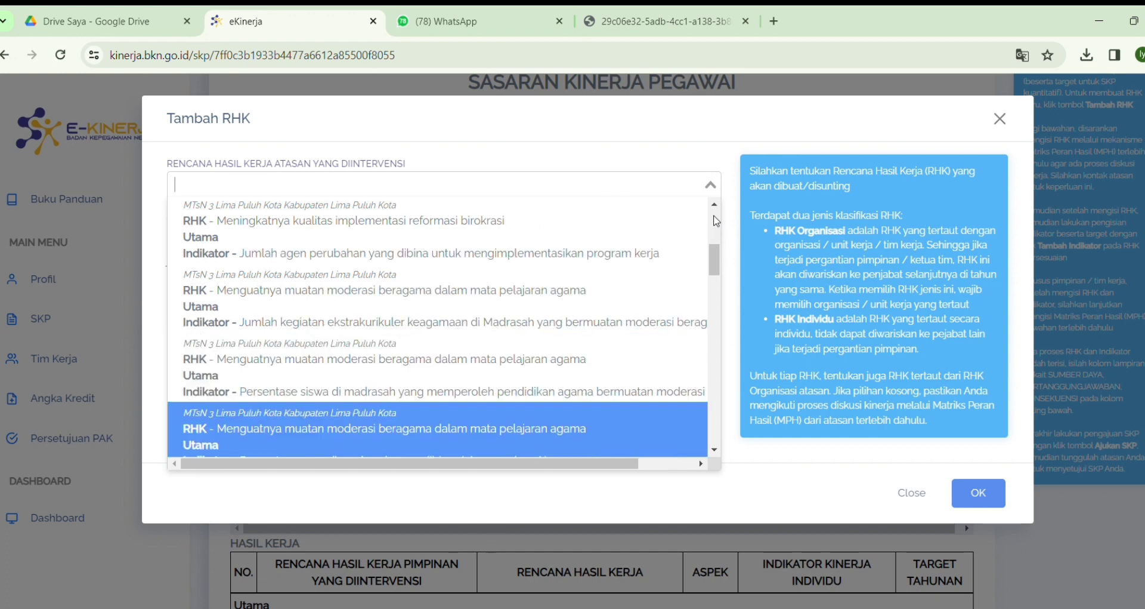
{"action": "key", "text": "Down"}
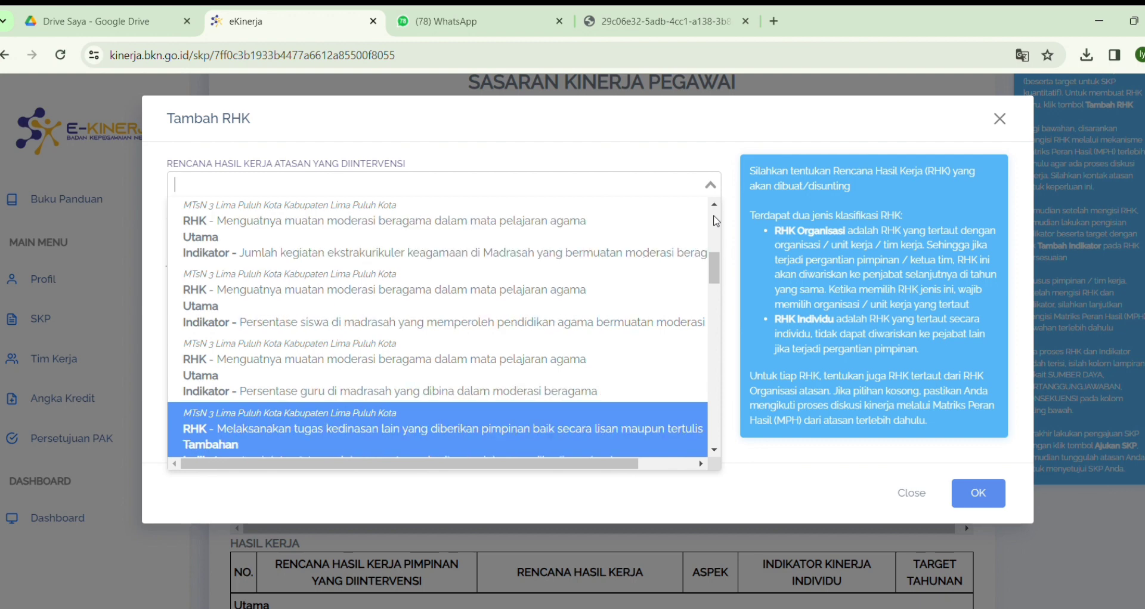
{"action": "key", "text": "Down"}
{"action": "key", "text": "Down"}
{"action": "key", "text": "Down"}
{"action": "key", "text": "Down"}
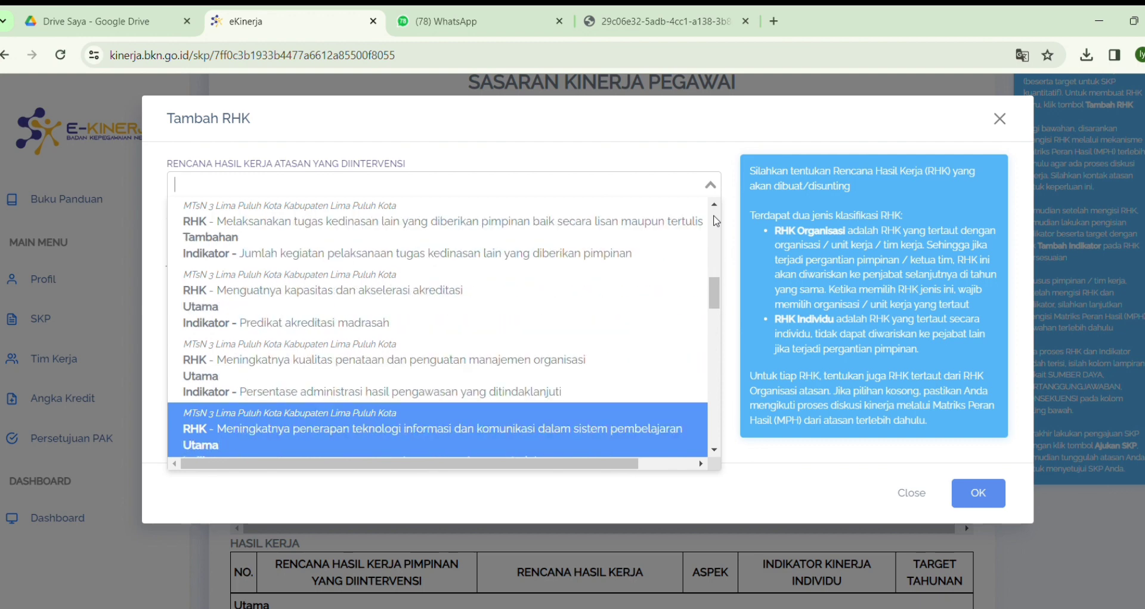
{"action": "key", "text": "Down"}
{"action": "key", "text": "Down"}
{"action": "key", "text": "Down"}
{"action": "key", "text": "Down"}
{"action": "key", "text": "Down"}
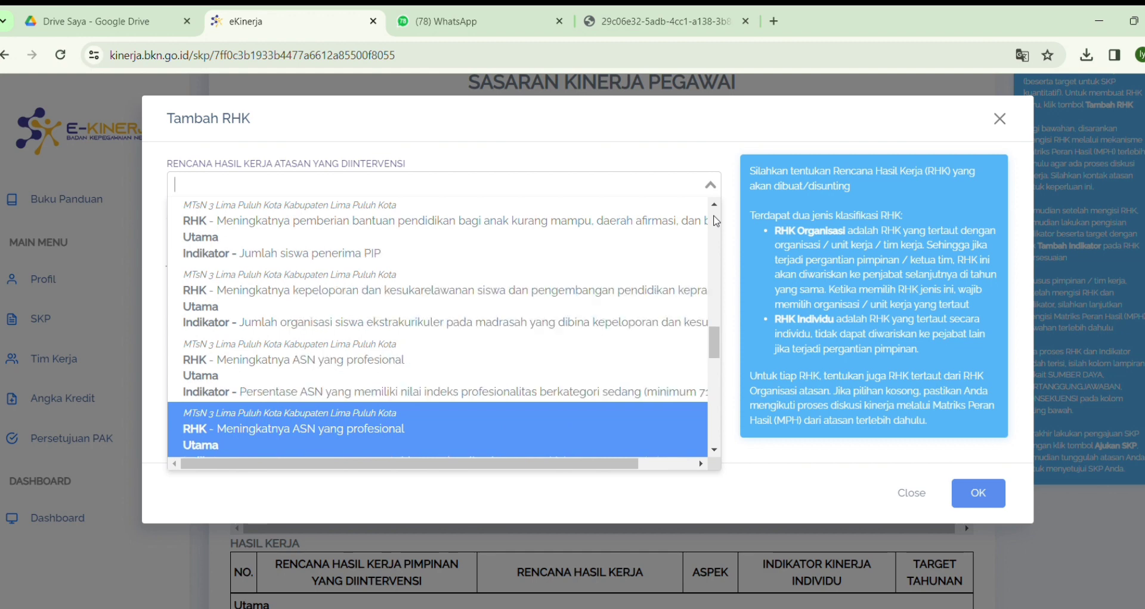
{"action": "key", "text": "Down"}
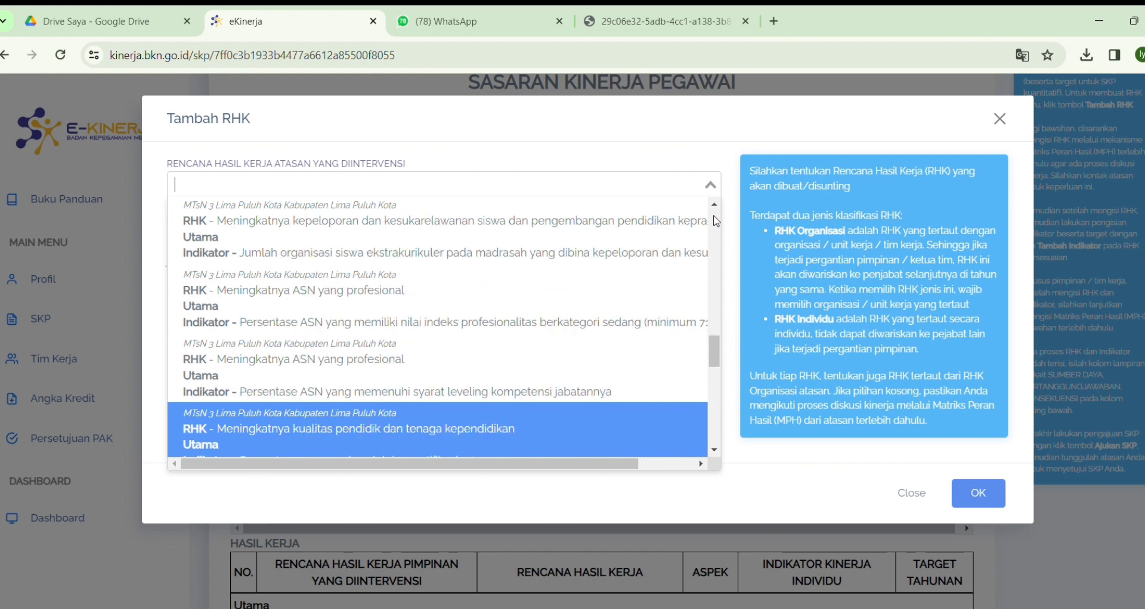
{"action": "key", "text": "Down"}
{"action": "key", "text": "Down"}
{"action": "key", "text": "Down"}
{"action": "key", "text": "Down"}
{"action": "key", "text": "Down"}
{"action": "key", "text": "Down"}
{"action": "key", "text": "Down"}
{"action": "key", "text": "Down"}
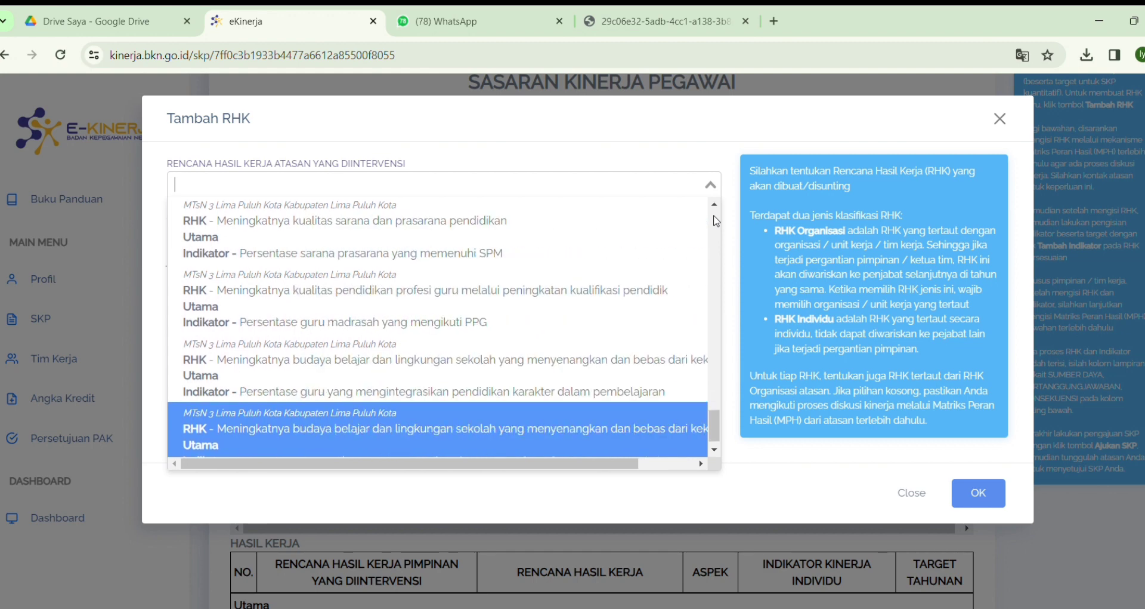
{"action": "key", "text": "Down"}
{"action": "key", "text": "Down"}
{"action": "key", "text": "Down"}
{"action": "key", "text": "Down"}
{"action": "key", "text": "Down"}
{"action": "key", "text": "Down"}
{"action": "key", "text": "Down"}
{"action": "key", "text": "Down"}
{"action": "key", "text": "Down"}
{"action": "key", "text": "Down"}
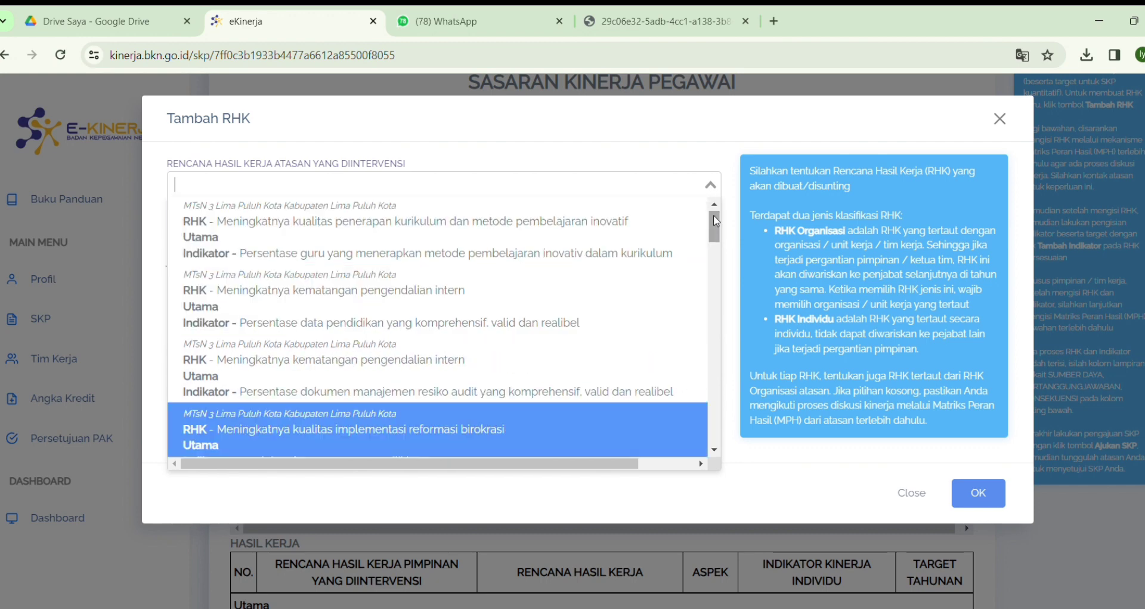
- Link the new RHK to the superior's indicator "Persentase guru yang menerapkan TIK untuk e-pembelajaran" and set its type to Utama
{"action": "key", "text": "Down"}
{"action": "key", "text": "Down"}
{"action": "key", "text": "Down"}
{"action": "key", "text": "Down"}
{"action": "key", "text": "Down"}
{"action": "key", "text": "Down"}
{"action": "key", "text": "Down"}
{"action": "key", "text": "Down"}
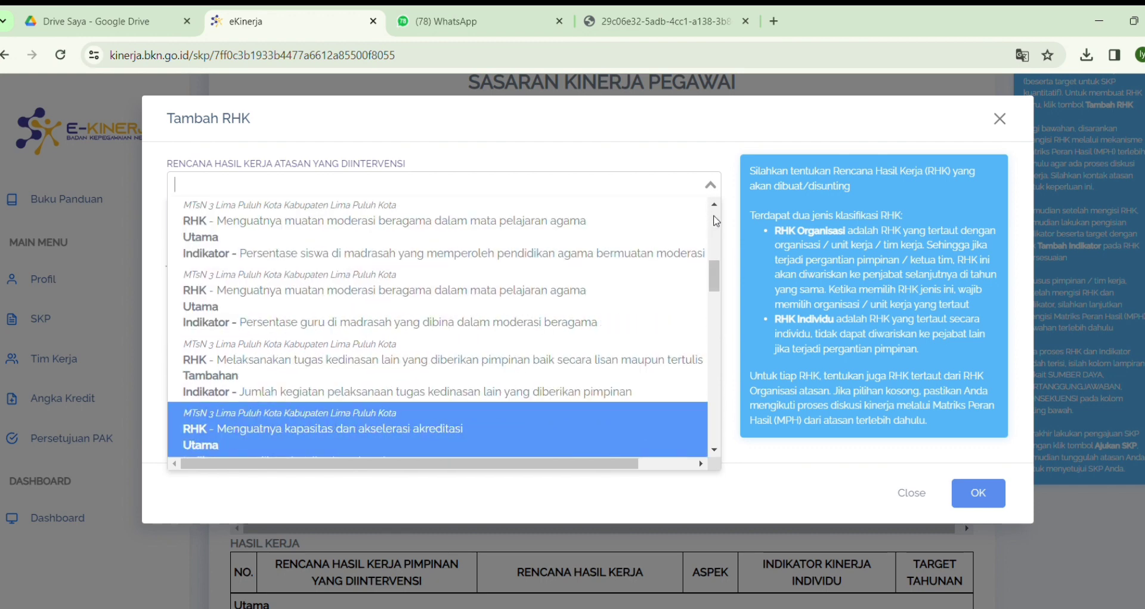
{"action": "key", "text": "Down"}
{"action": "key", "text": "Down"}
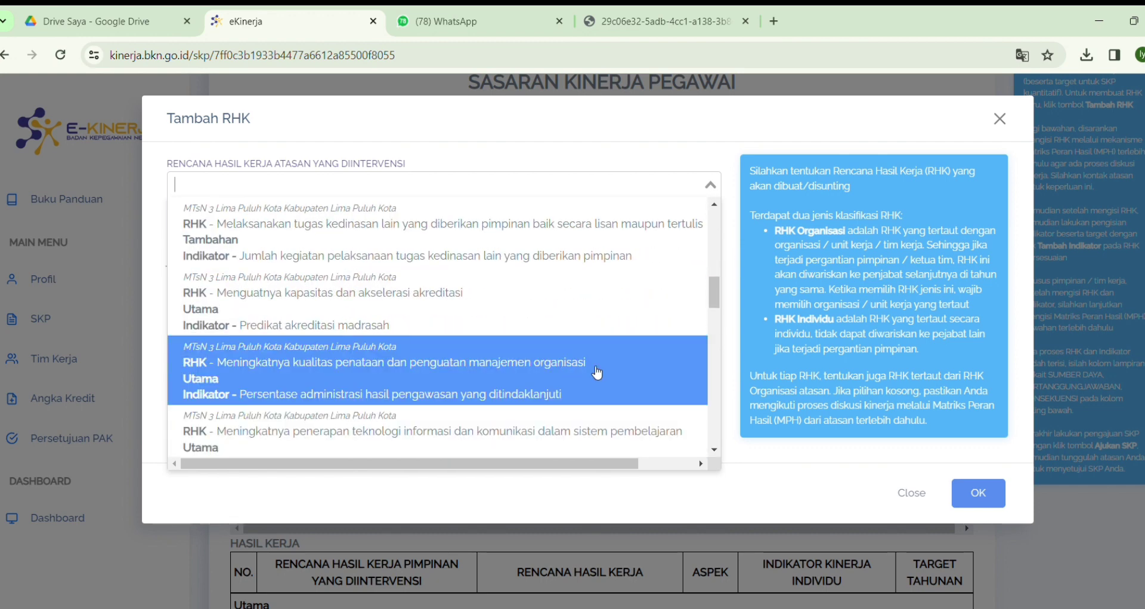
{"action": "left_click", "coordinate": [603, 440]}
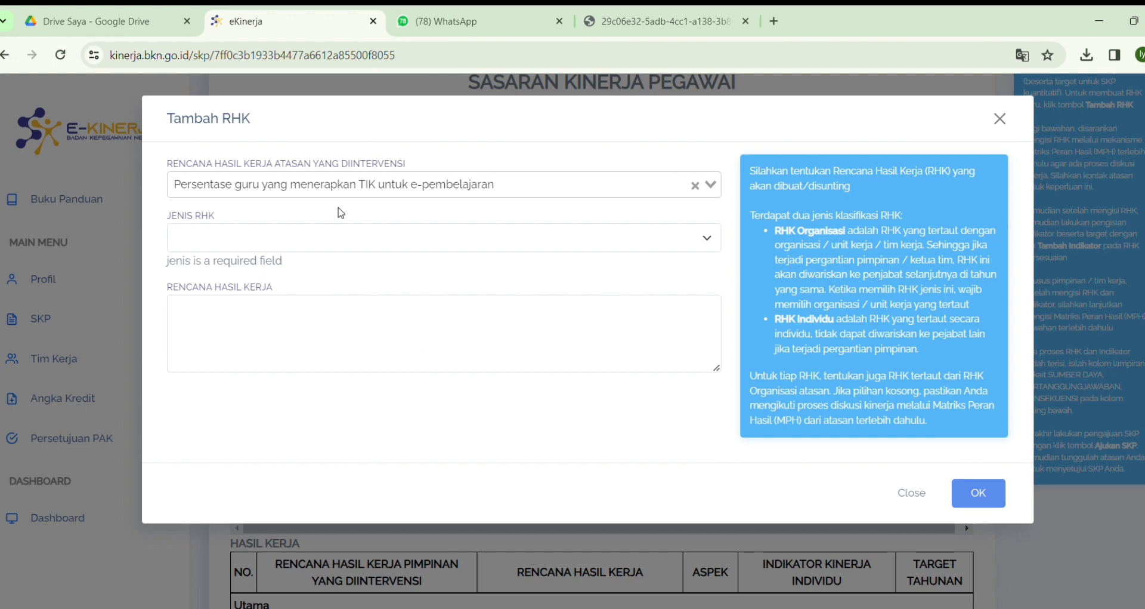
{"action": "left_click", "coordinate": [357, 240]}
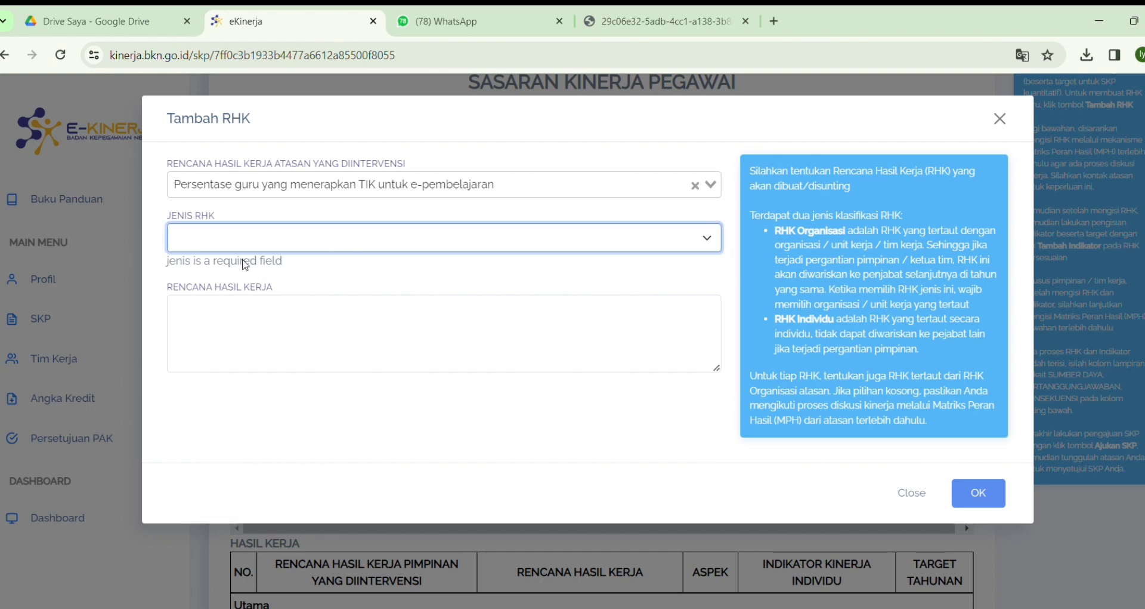
{"action": "left_click", "coordinate": [245, 264]}
{"action": "left_click", "coordinate": [239, 289]}
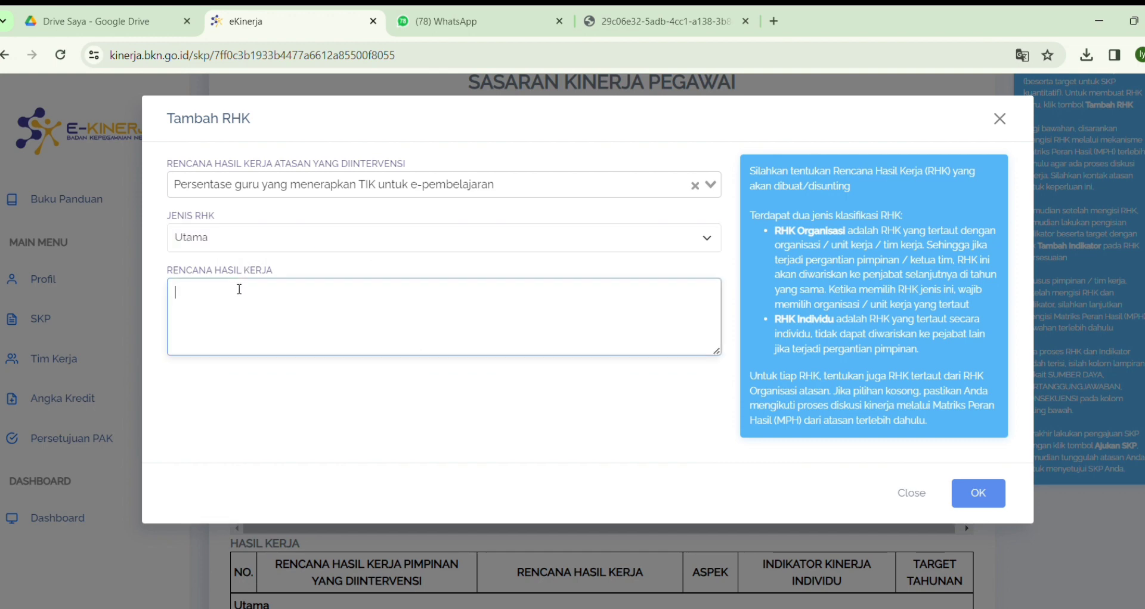
- Enter "Dokumen penerapan TIK untuk e-pembelajaran pada mata pelajaran matematika" as the planned work result and save the RHK
{"action": "type", "text": "Dokumen pene"}
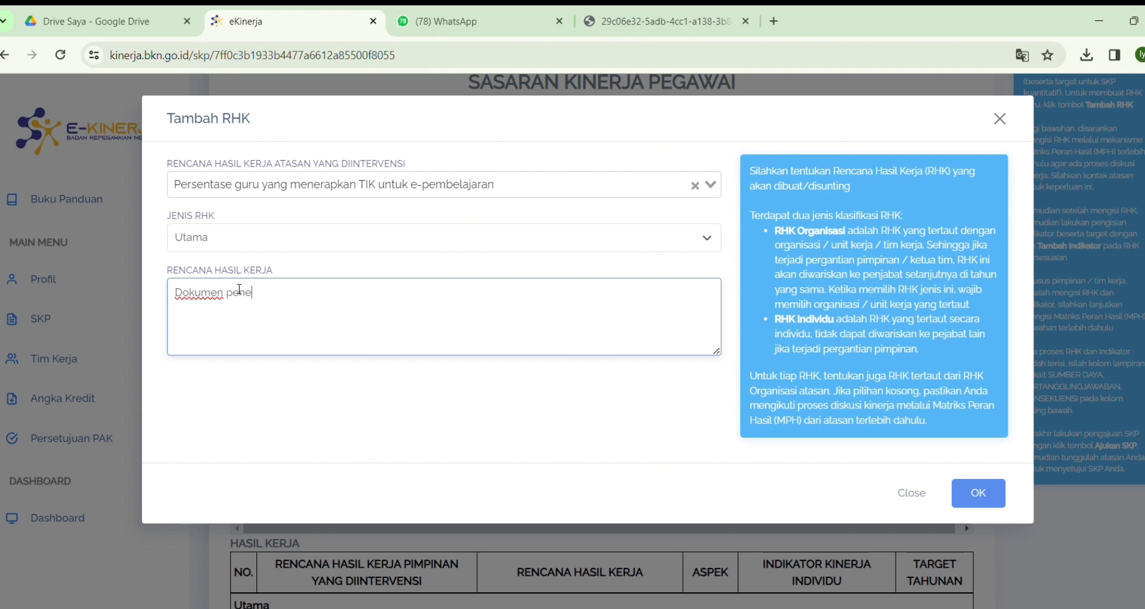
{"action": "type", "text": "rapan RIK"}
{"action": "type", "text": "TIK unt"}
{"action": "type", "text": "uk e"}
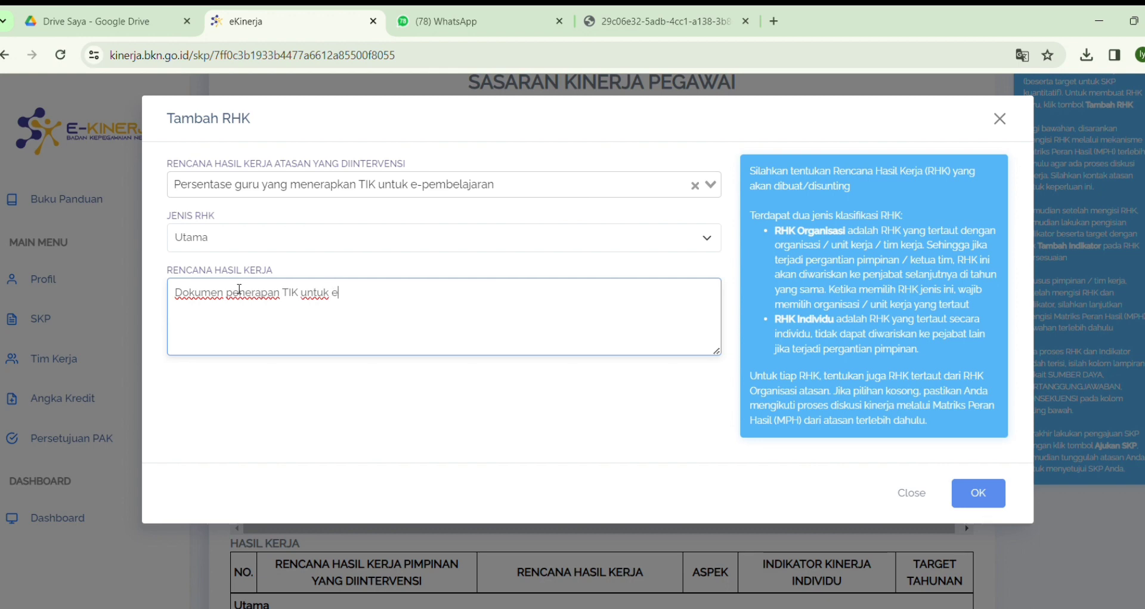
{"action": "type", "text": "-pembelajaran pad"}
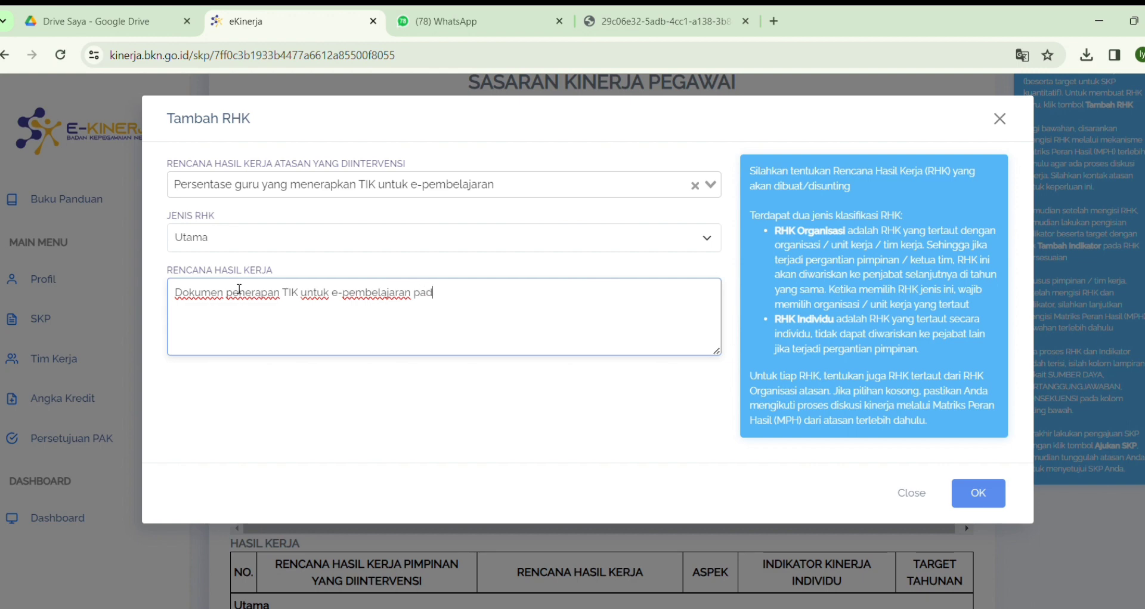
{"action": "type", "text": "a mata pelajaran mat"}
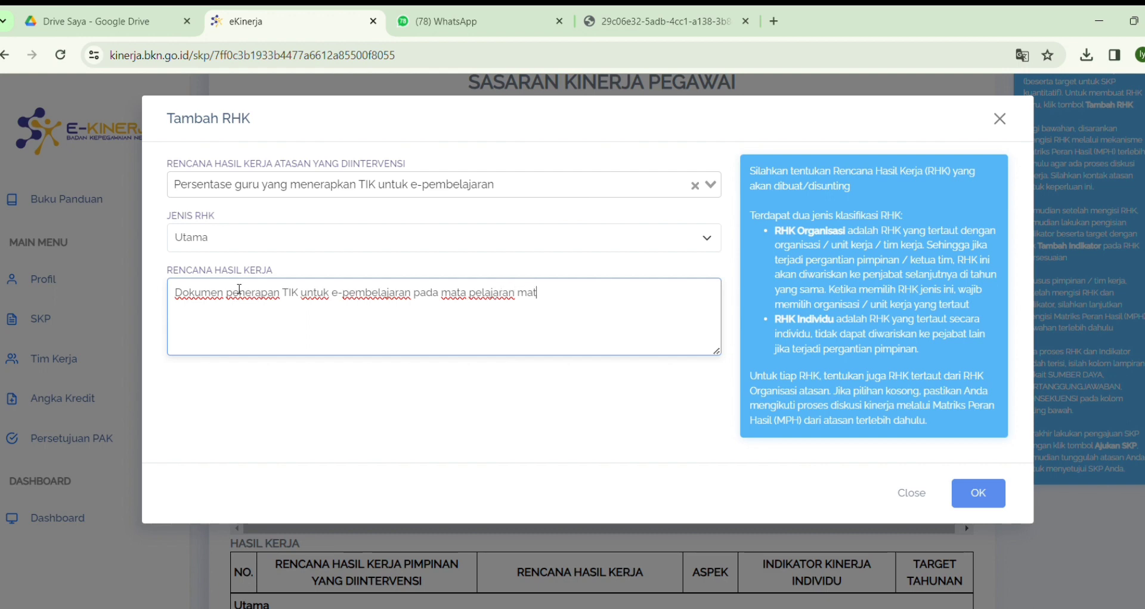
{"action": "type", "text": "ematika"}
{"action": "left_click", "coordinate": [1003, 504]}
{"action": "scroll", "coordinate": [616, 459], "scroll_direction": "down", "scroll_amount": 8}
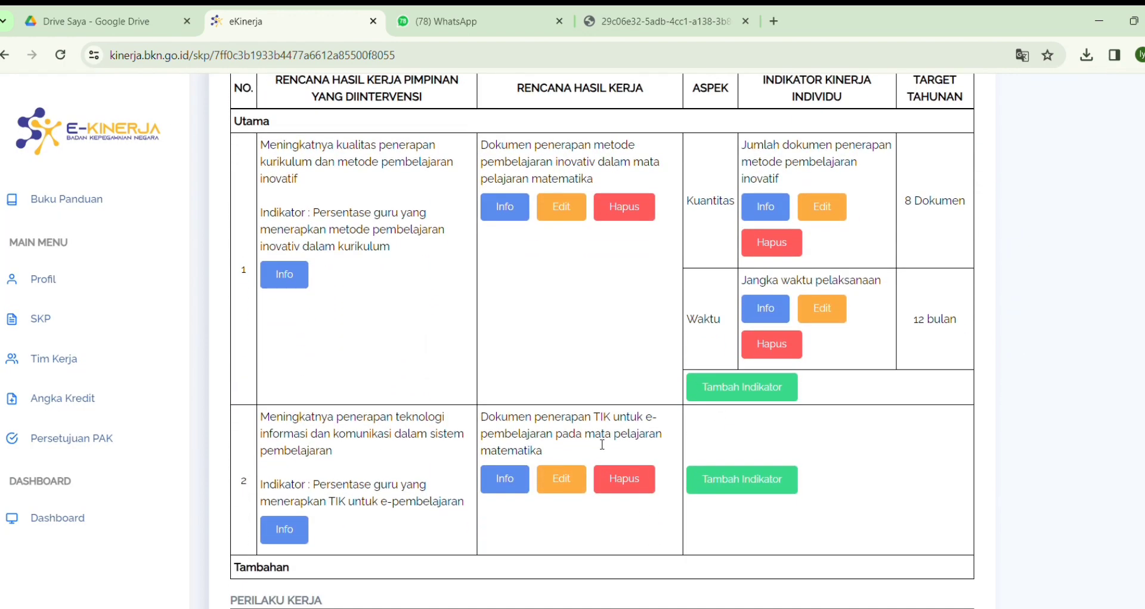
{"action": "left_click", "coordinate": [722, 477]}
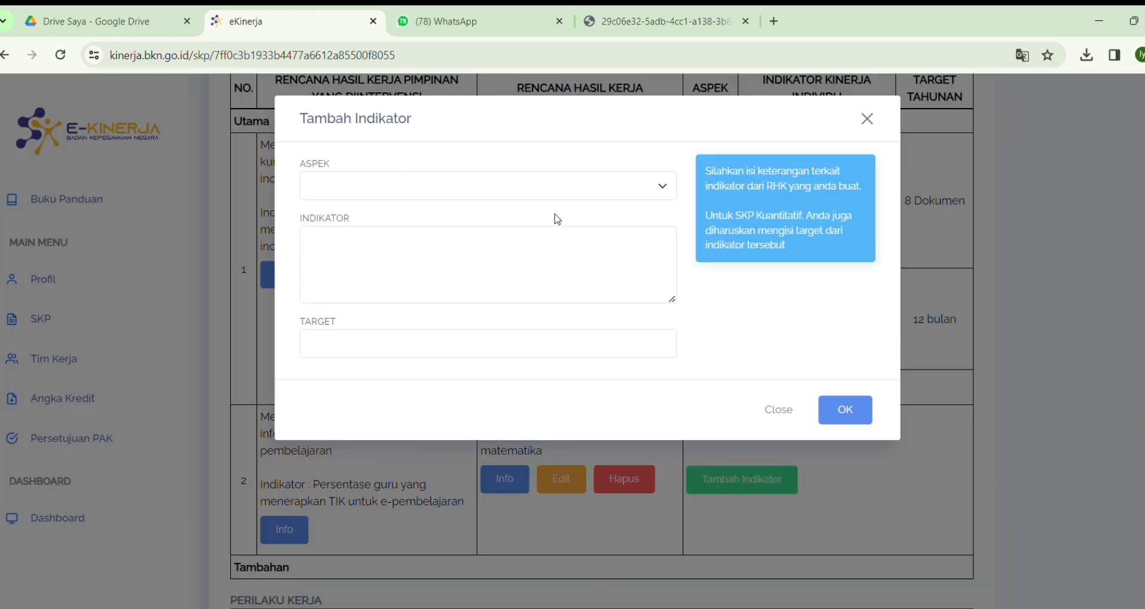
{"action": "left_click", "coordinate": [544, 193]}
{"action": "left_click", "coordinate": [349, 220]}
{"action": "left_click", "coordinate": [346, 276]}
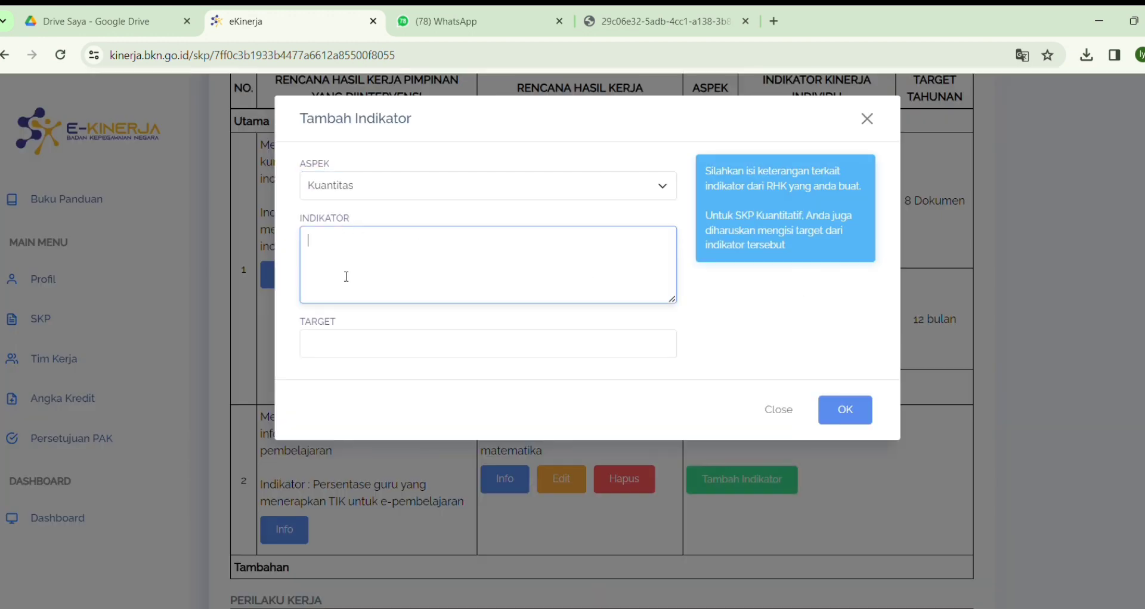
{"action": "type", "text": "Jumlah dokumen"}
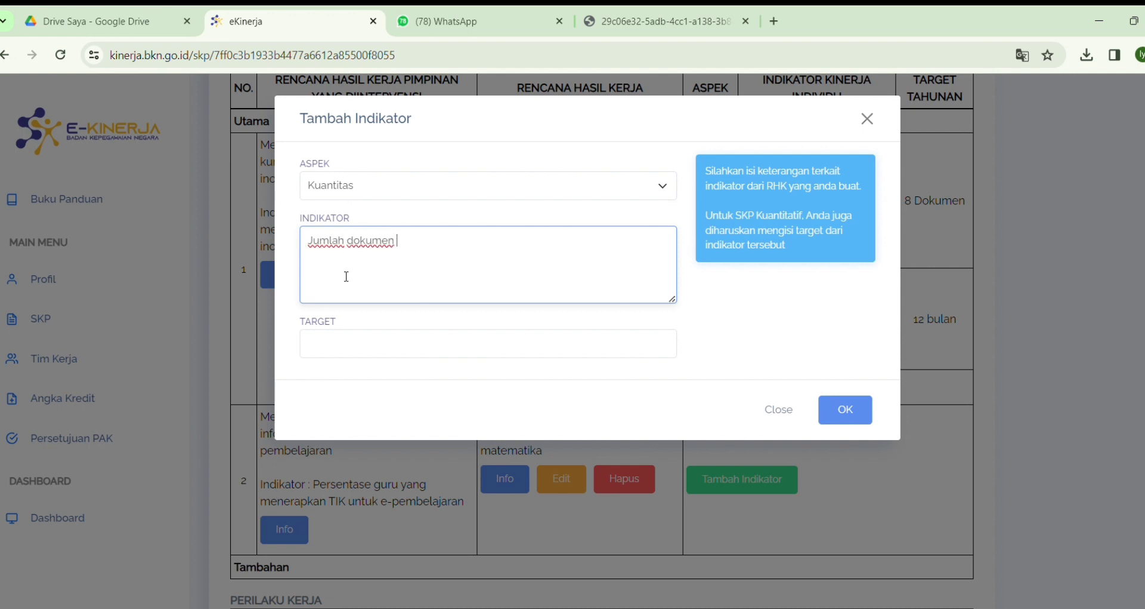
{"action": "left_click", "coordinate": [867, 119]}
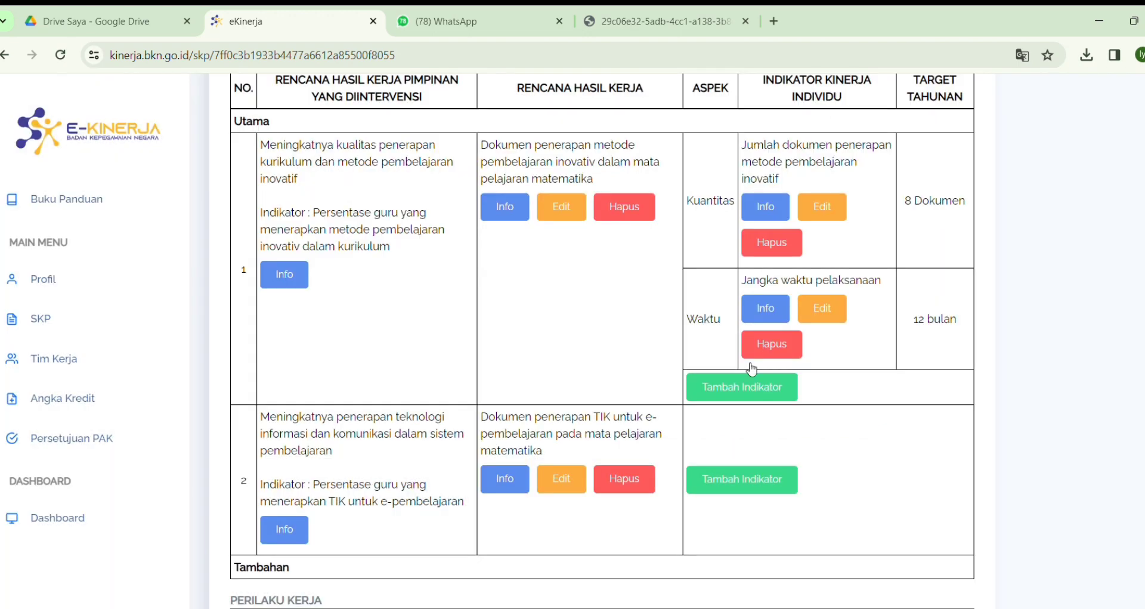
- Start an indicator for the second RHK with the aspect Kuantitas and the text "Jumlah dokumen penerapan TIK pada e-pembelajaran"
{"action": "left_click", "coordinate": [735, 478]}
{"action": "left_click", "coordinate": [351, 263]}
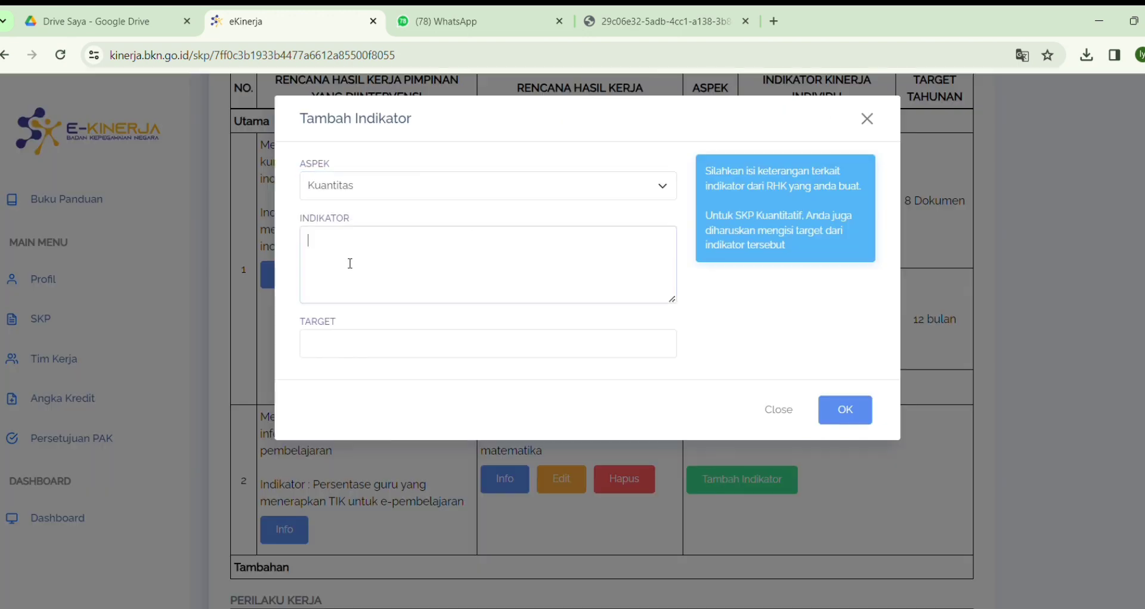
{"action": "type", "text": "ju"}
{"action": "type", "text": "J"}
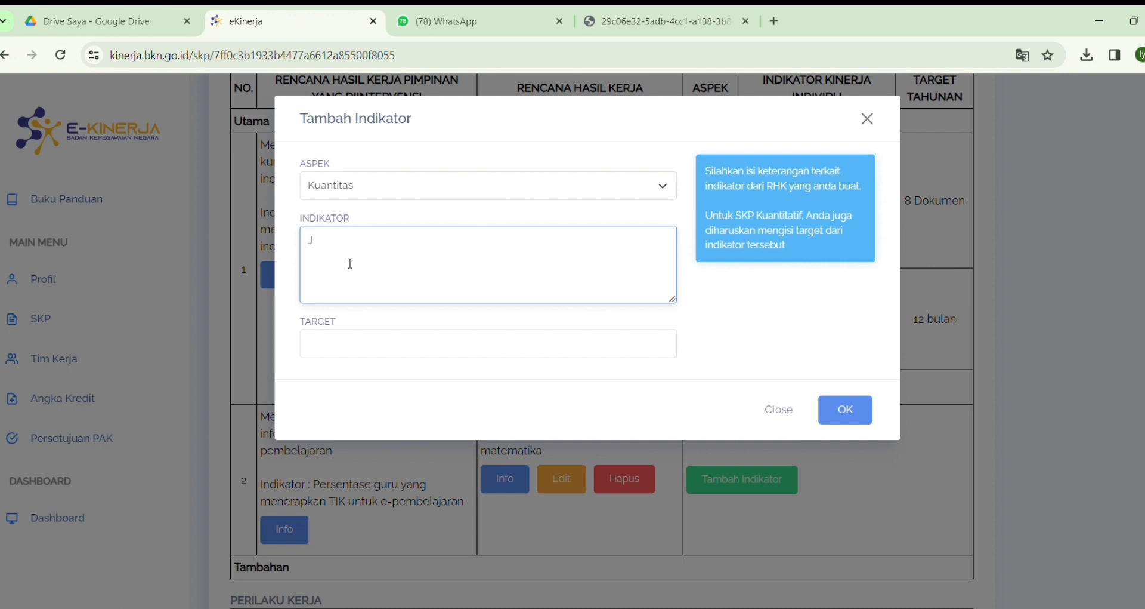
{"action": "type", "text": "umlah dokumen penerapan T"}
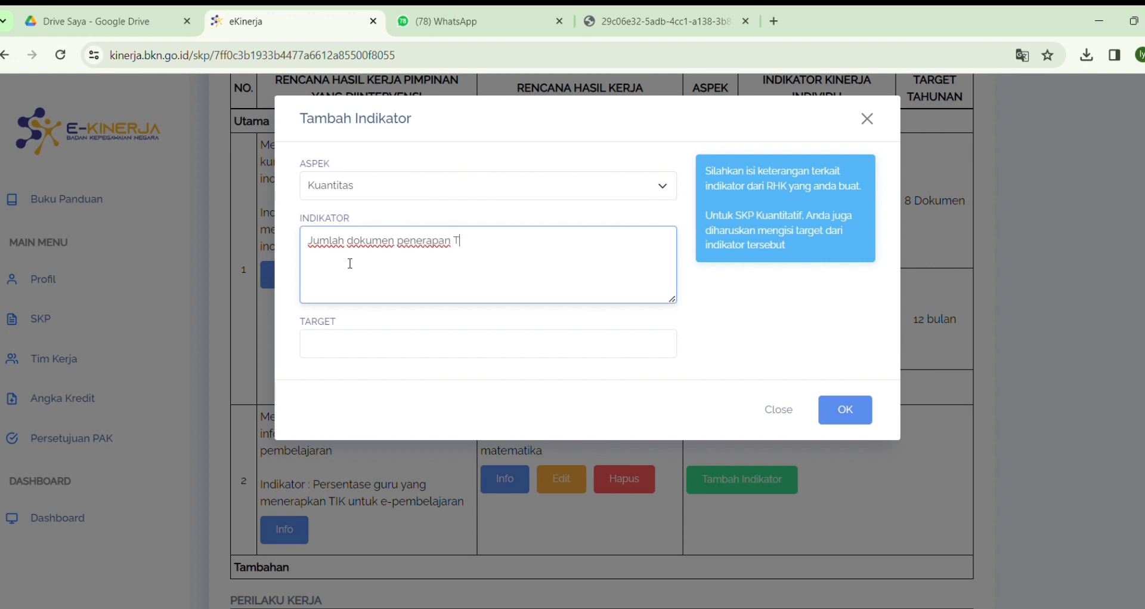
{"action": "type", "text": "IK pada e-pembelajaran"}
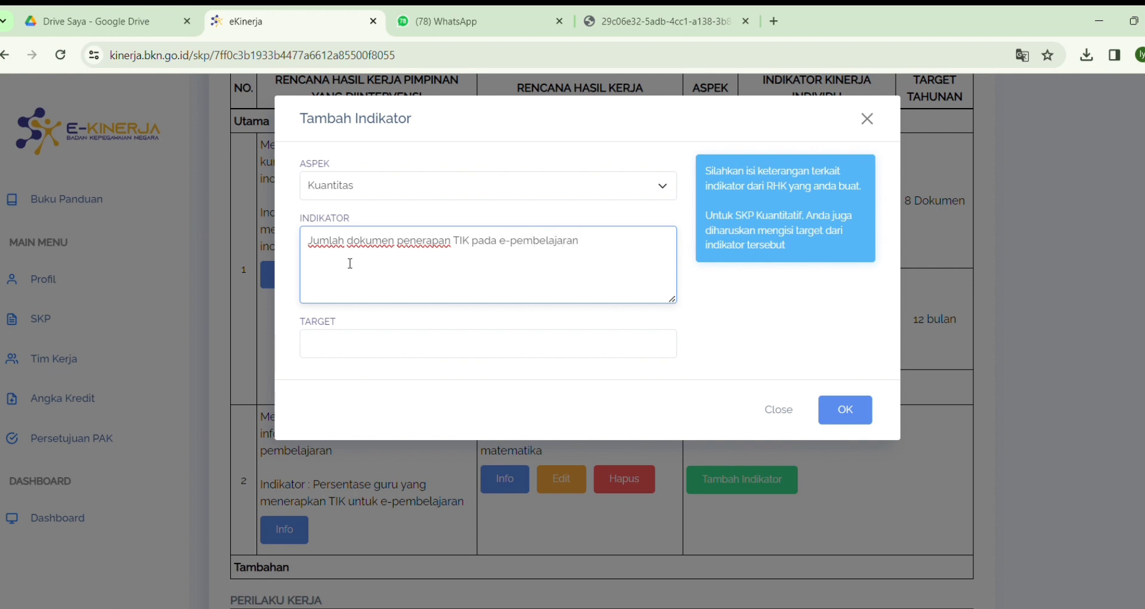
- Set the TIK quantity indicator's target to "8 Dokumen" and save the indicator
{"action": "left_click", "coordinate": [399, 355]}
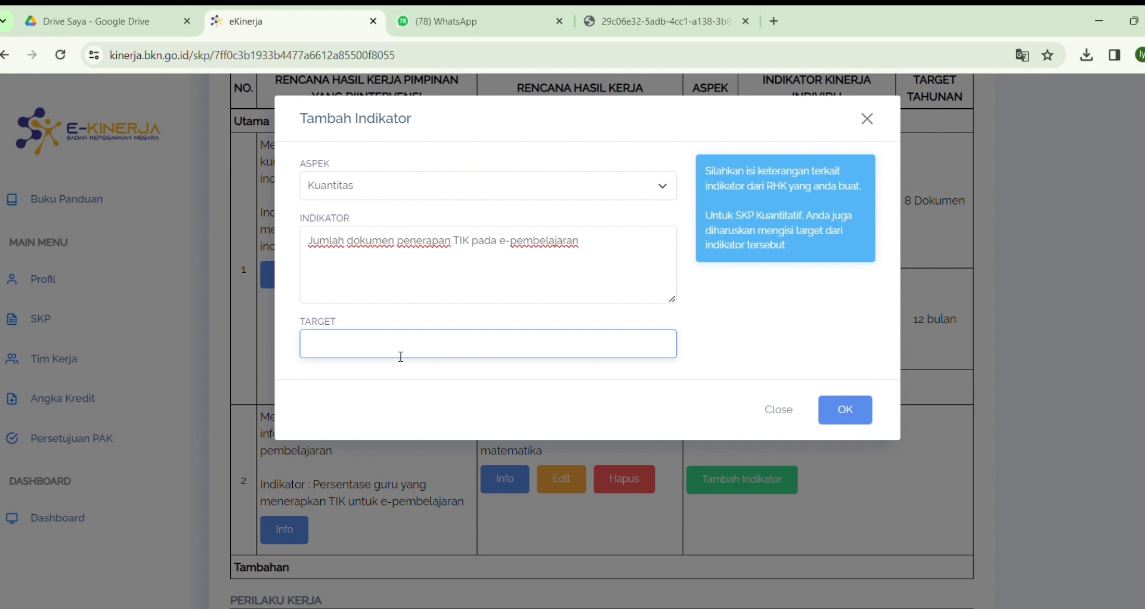
{"action": "left_click", "coordinate": [414, 470]}
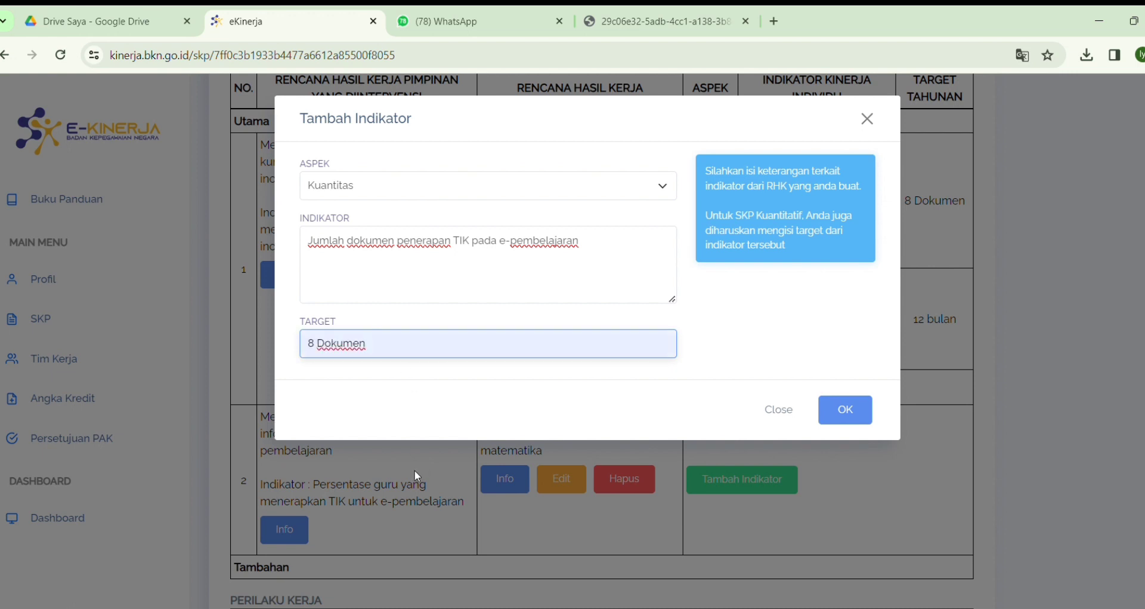
{"action": "left_click", "coordinate": [859, 415]}
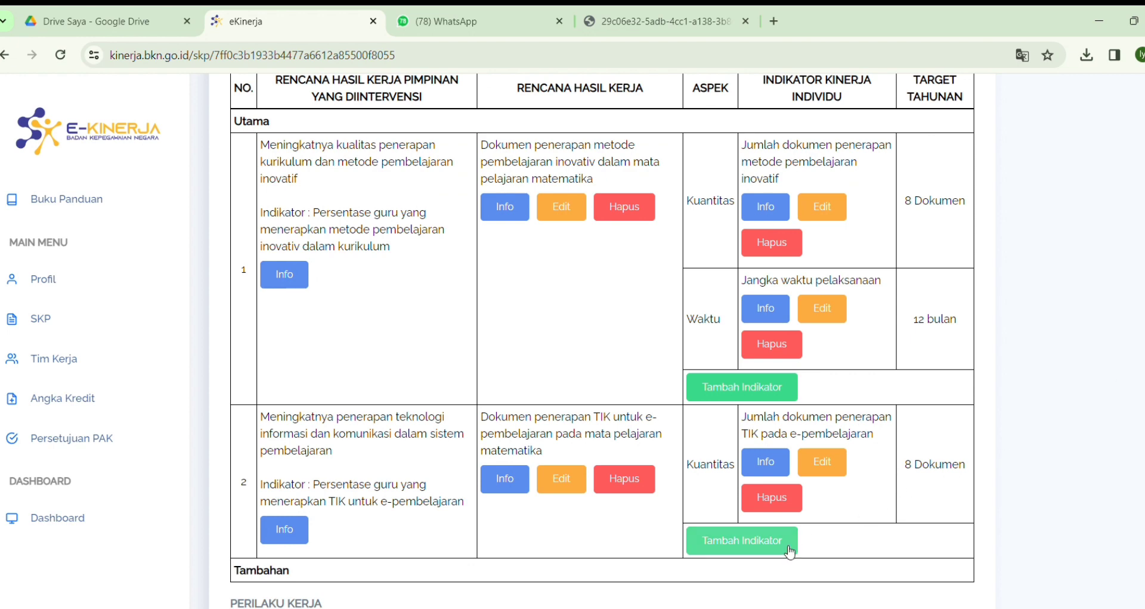
- Add a Waktu indicator "Jangka waktu pelaksanaan" with the target "12 bulan" to the second RHK and save it
{"action": "left_click", "coordinate": [791, 550]}
{"action": "left_click", "coordinate": [409, 189]}
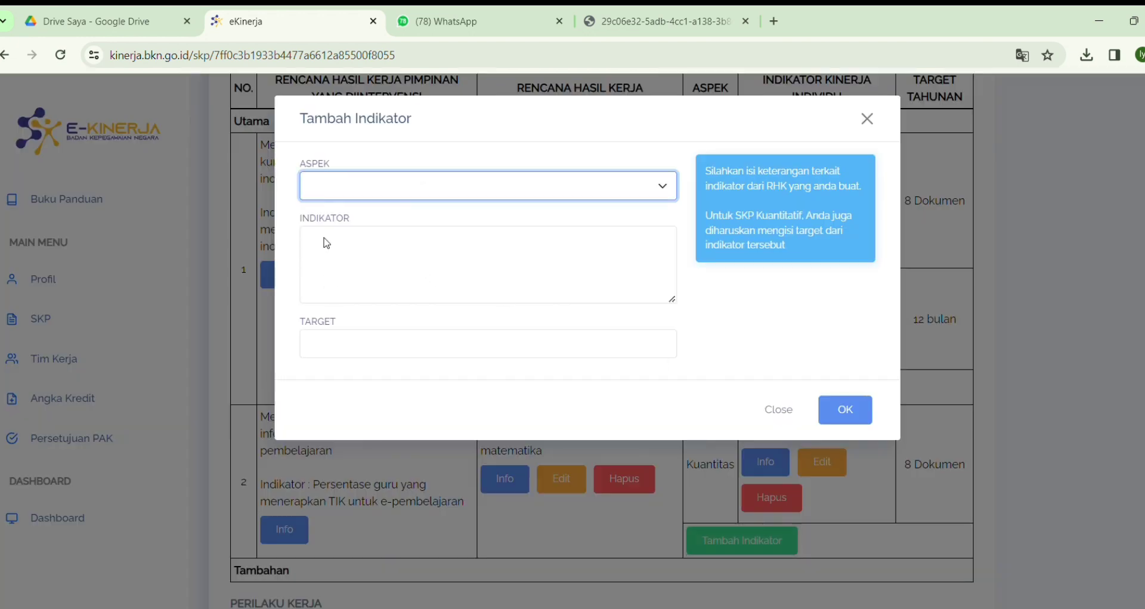
{"action": "left_click", "coordinate": [326, 242]}
{"action": "left_click", "coordinate": [334, 247]}
{"action": "type", "text": "Jangka"}
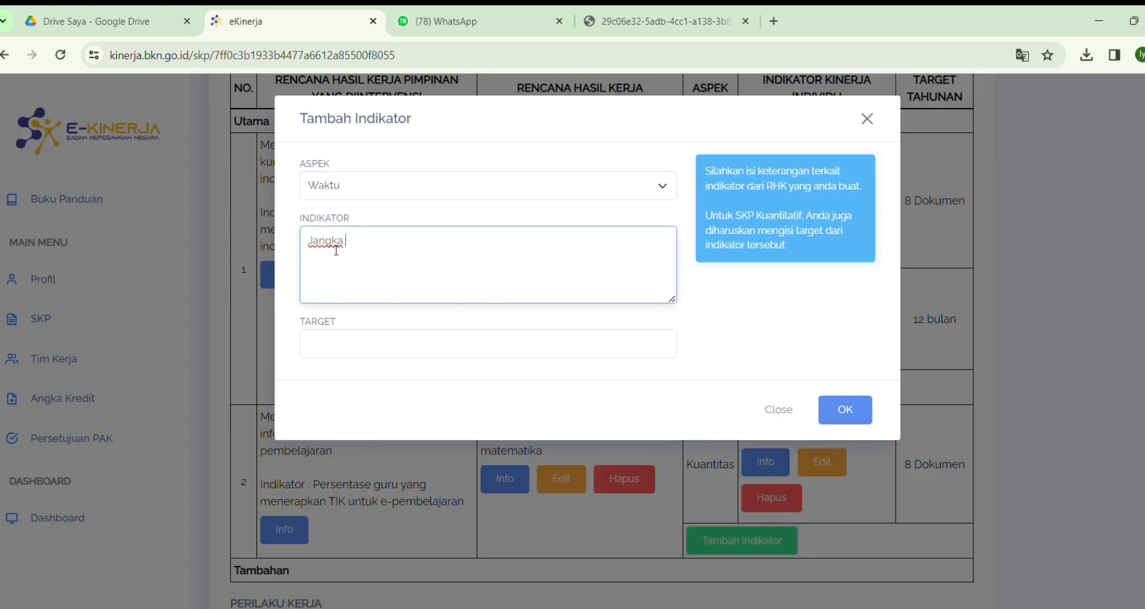
{"action": "type", "text": " waktu pelaksanaan"}
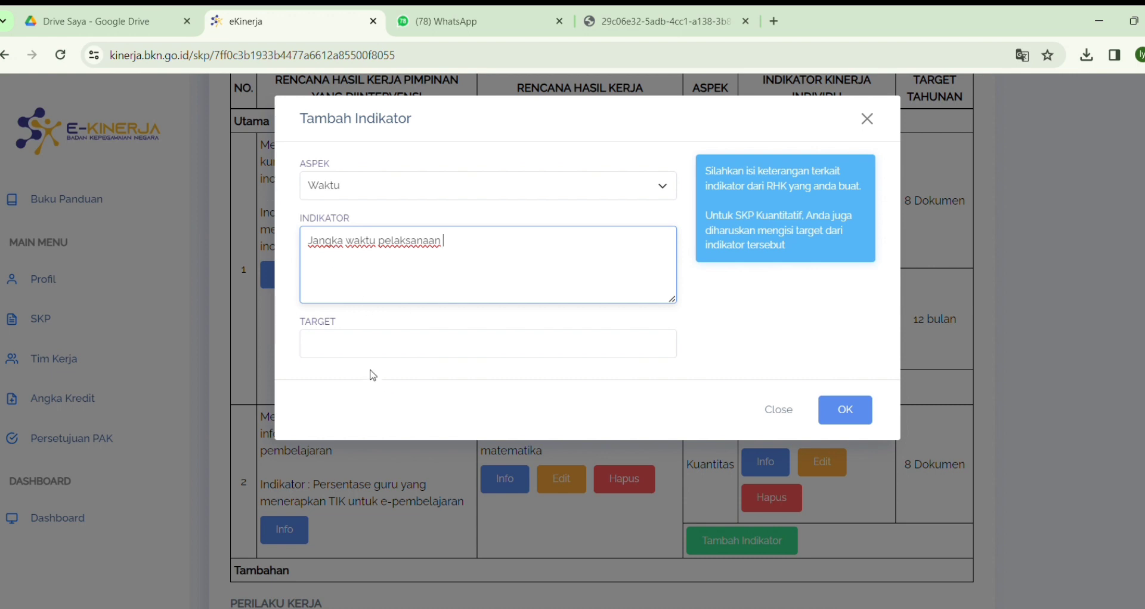
{"action": "left_click", "coordinate": [377, 356]}
{"action": "type", "text": "12 bulan"}
{"action": "left_click", "coordinate": [409, 382]}
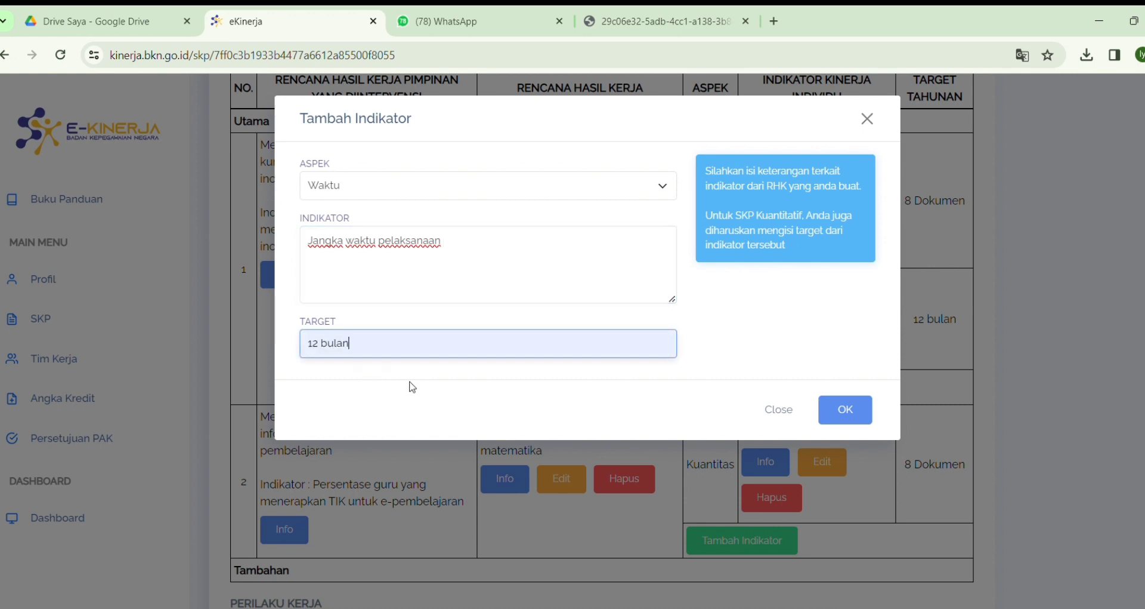
{"action": "left_click", "coordinate": [871, 416]}
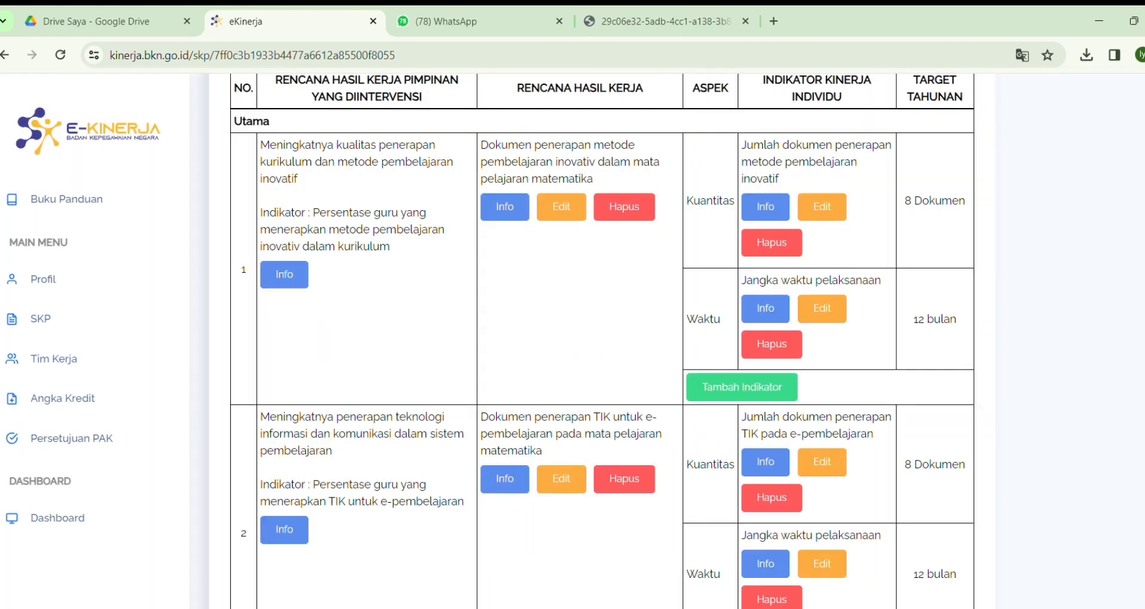
- Start a new Utama RHK linked to the superior's indicator "Persentase mata pelajaran yang menggunakan bahan belajar berbasis TIK untuk e-pembelajaran"
{"action": "scroll", "coordinate": [603, 341], "scroll_direction": "down", "scroll_amount": 2}
{"action": "scroll", "coordinate": [603, 342], "scroll_direction": "up", "scroll_amount": 4}
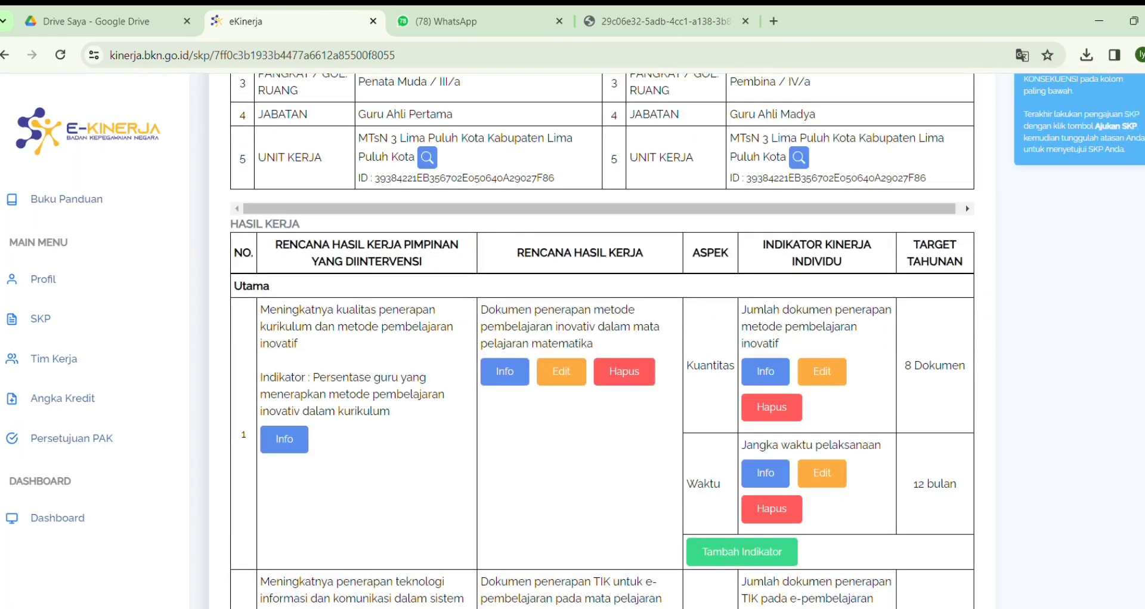
{"action": "scroll", "coordinate": [603, 341], "scroll_direction": "down", "scroll_amount": 6}
{"action": "scroll", "coordinate": [603, 341], "scroll_direction": "up", "scroll_amount": 10}
{"action": "left_click", "coordinate": [563, 98]}
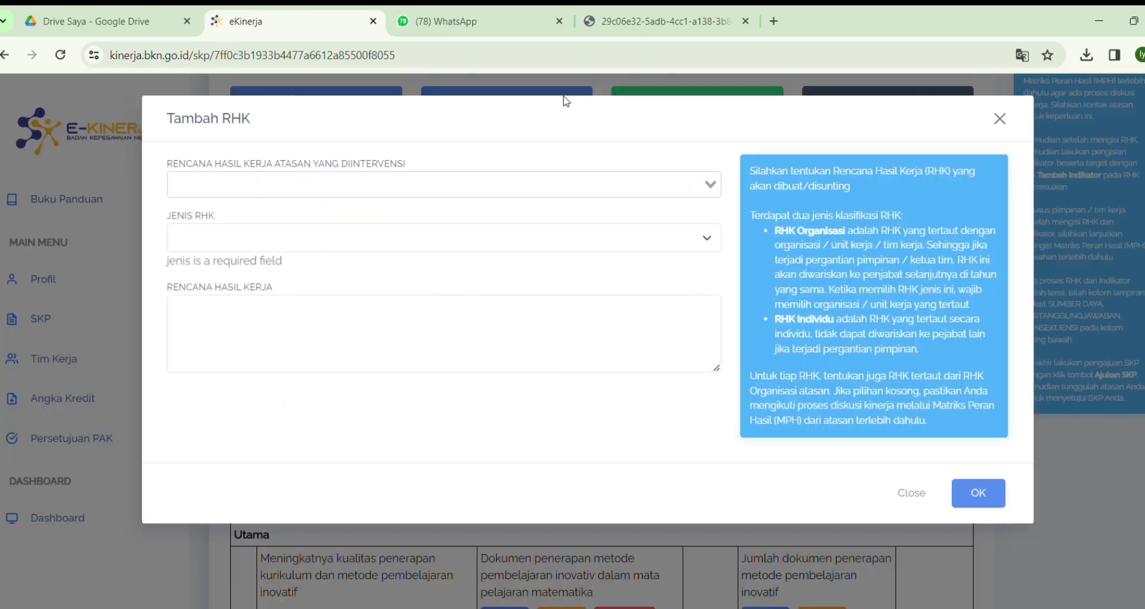
{"action": "left_click", "coordinate": [712, 185]}
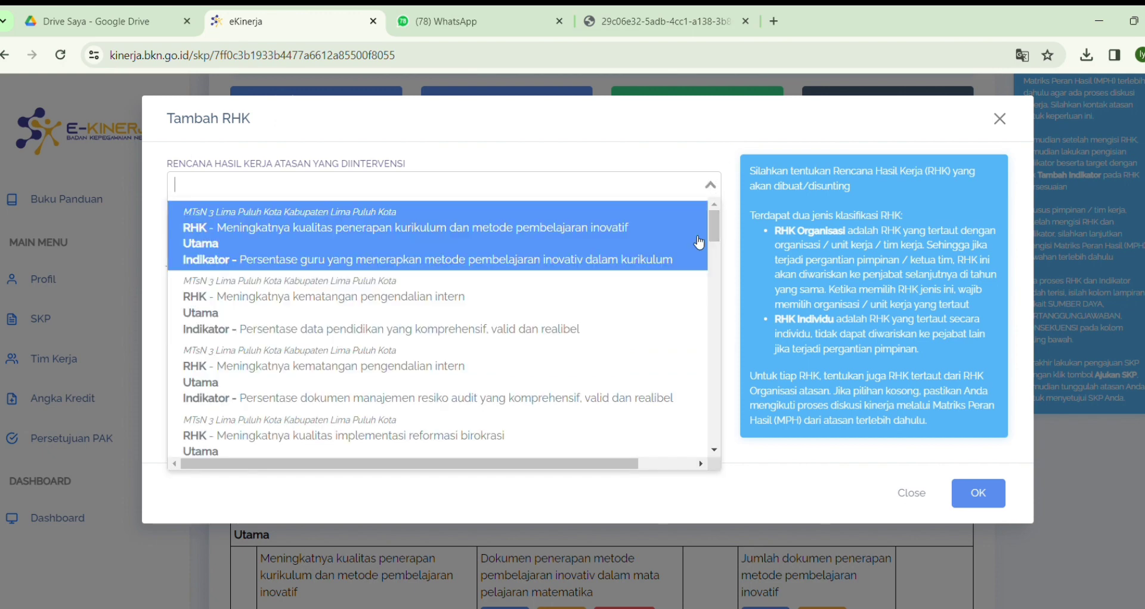
{"action": "left_click_drag", "start_coordinate": [716, 227], "coordinate": [715, 315]}
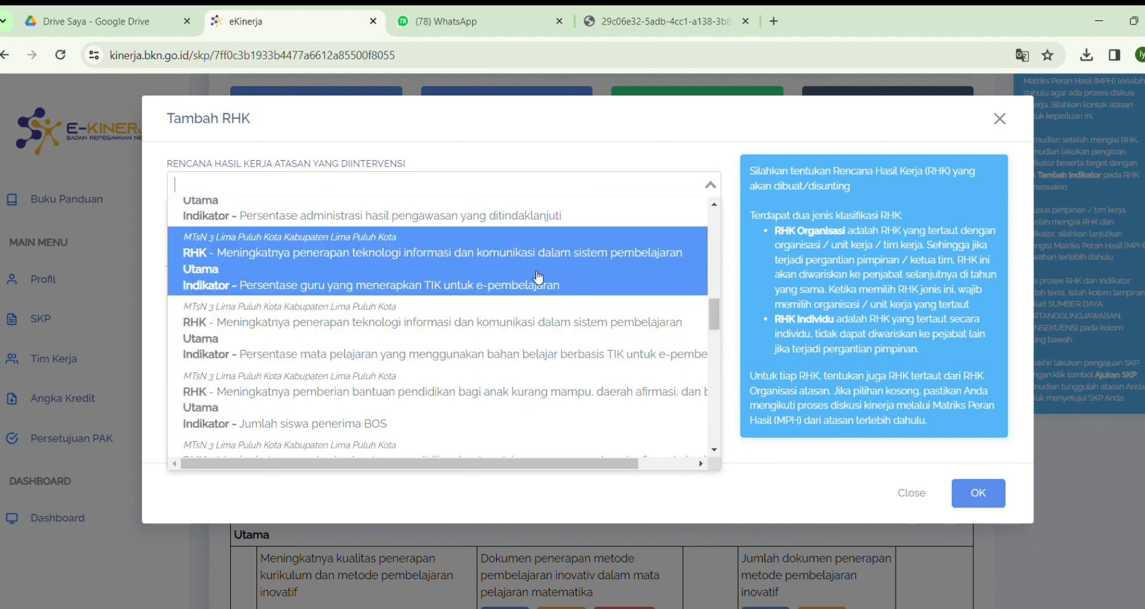
{"action": "left_click", "coordinate": [511, 329]}
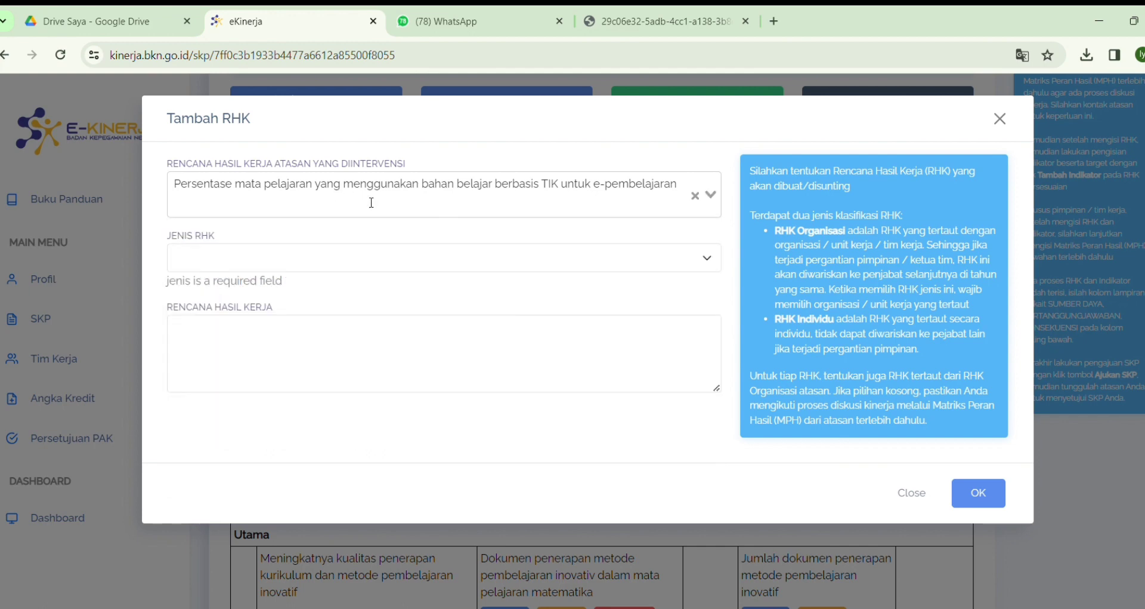
{"action": "left_click", "coordinate": [391, 259]}
{"action": "left_click", "coordinate": [200, 286]}
- Enter "Dokumen bahan belajar berbasis TIK untuk e-pembelajaran pada mata pelajaran matematika" as the planned work result and save the RHK
{"action": "left_click", "coordinate": [220, 328]}
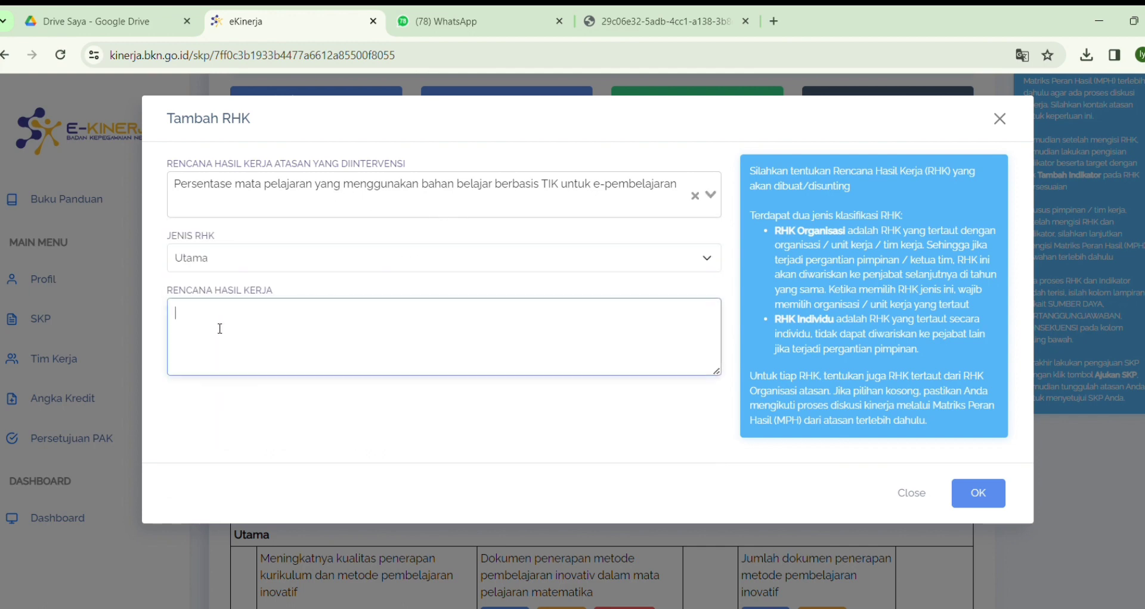
{"action": "type", "text": "Dokumen"}
{"action": "type", "text": "bahan bel"}
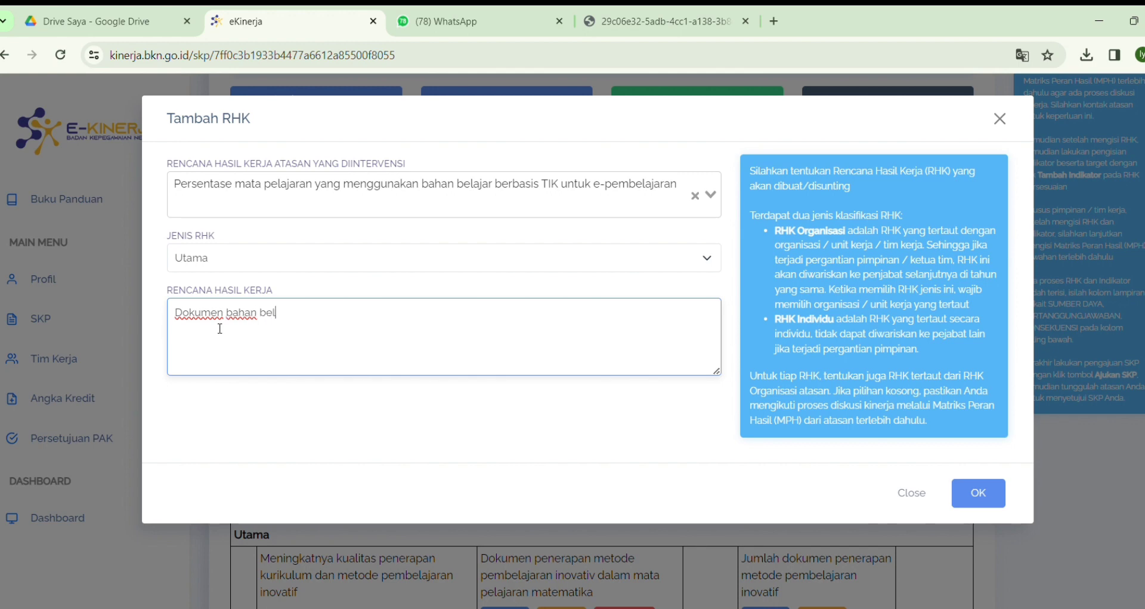
{"action": "type", "text": "ajar berbasis "}
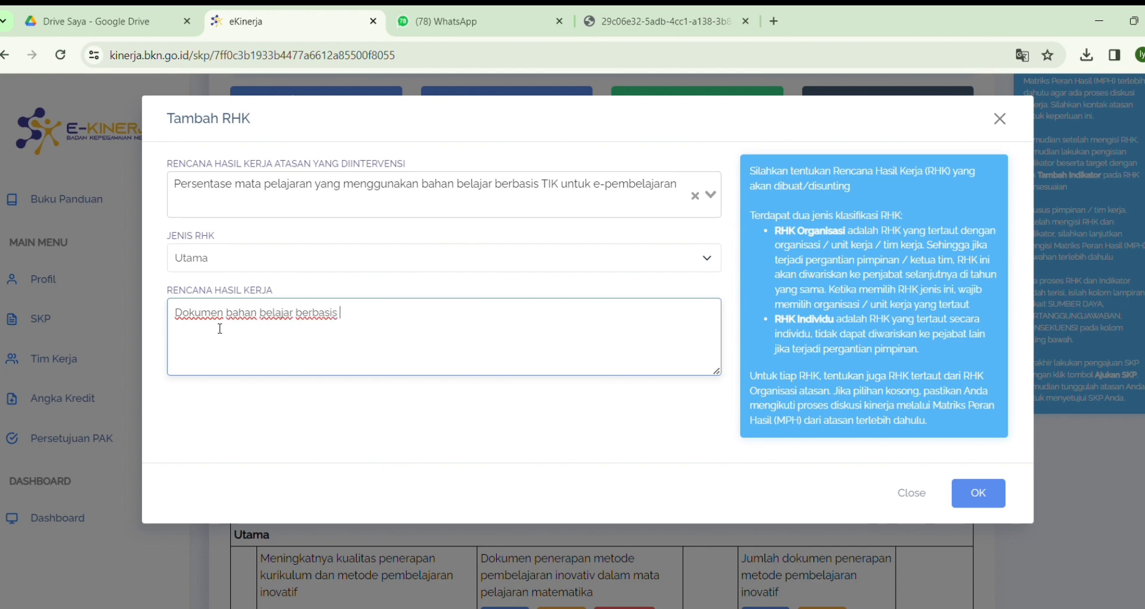
{"action": "type", "text": "TIK untuk e-pembelajaran "}
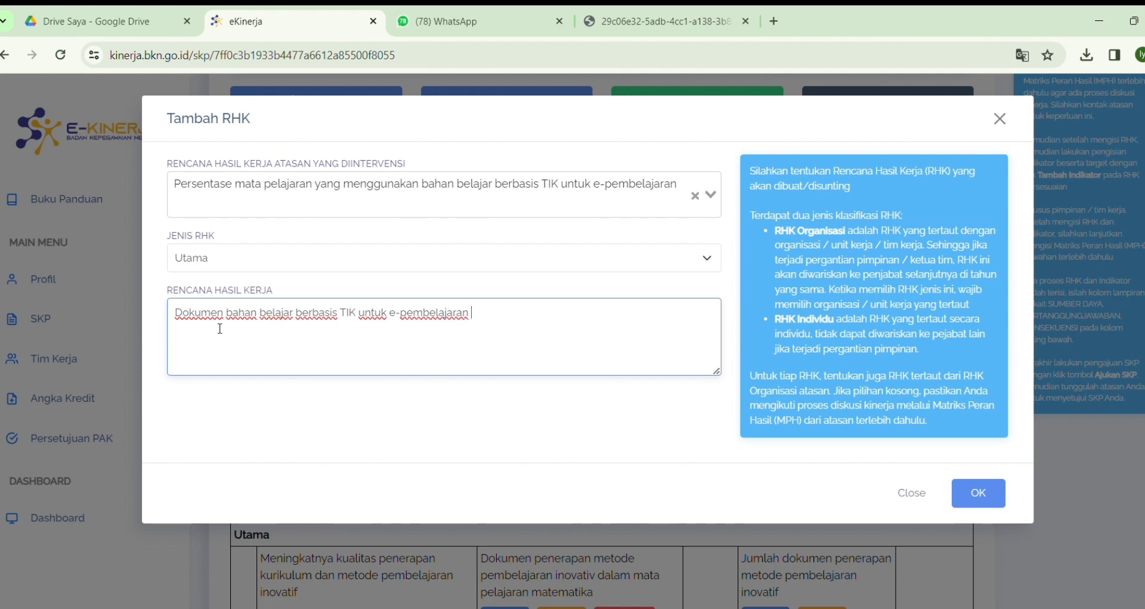
{"action": "type", "text": "pada mata pelajaran mate"}
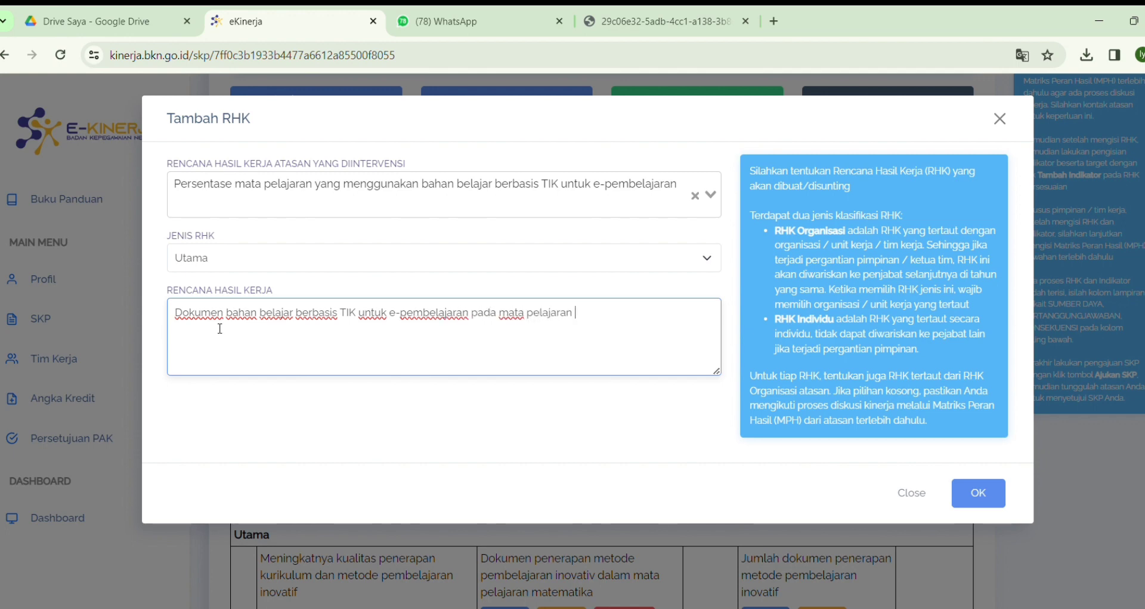
{"action": "type", "text": "matika"}
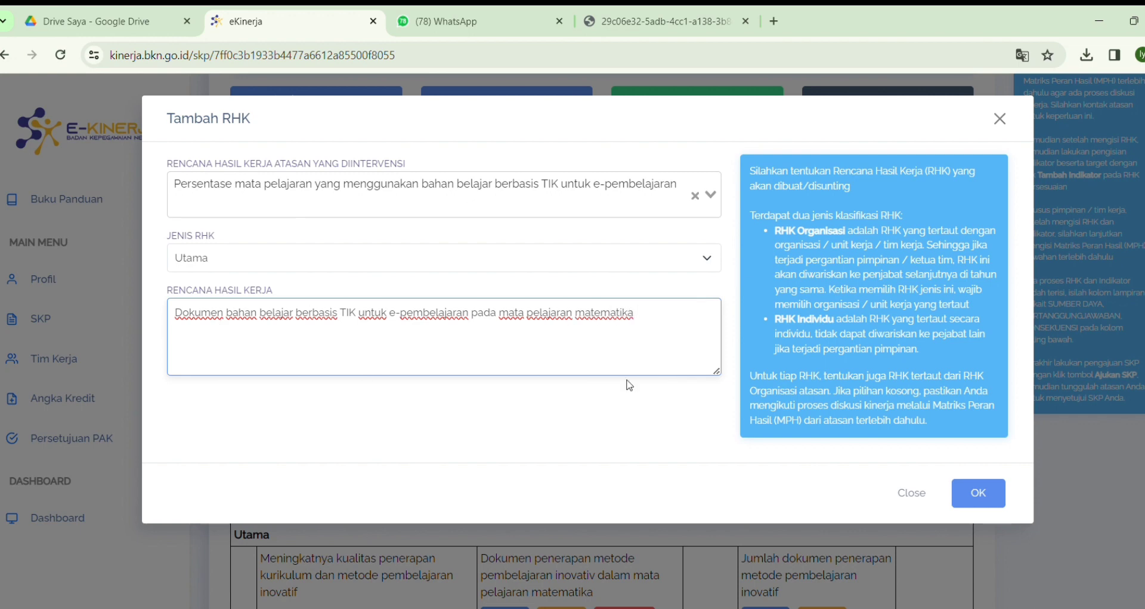
{"action": "left_click", "coordinate": [977, 492]}
- Start an indicator for the third RHK with the aspect Kuantitas and the text "Jumlah dokumen bahan belajar berbasis TIK"
{"action": "scroll", "coordinate": [740, 453], "scroll_direction": "down", "scroll_amount": 10}
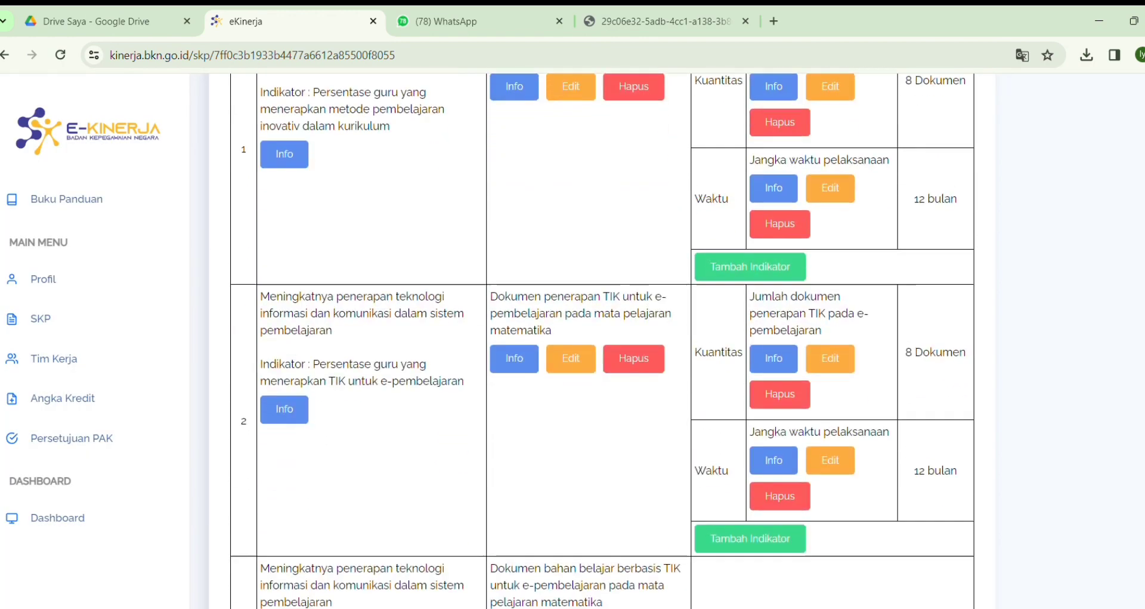
{"action": "left_click", "coordinate": [746, 437]}
{"action": "left_click", "coordinate": [495, 187]}
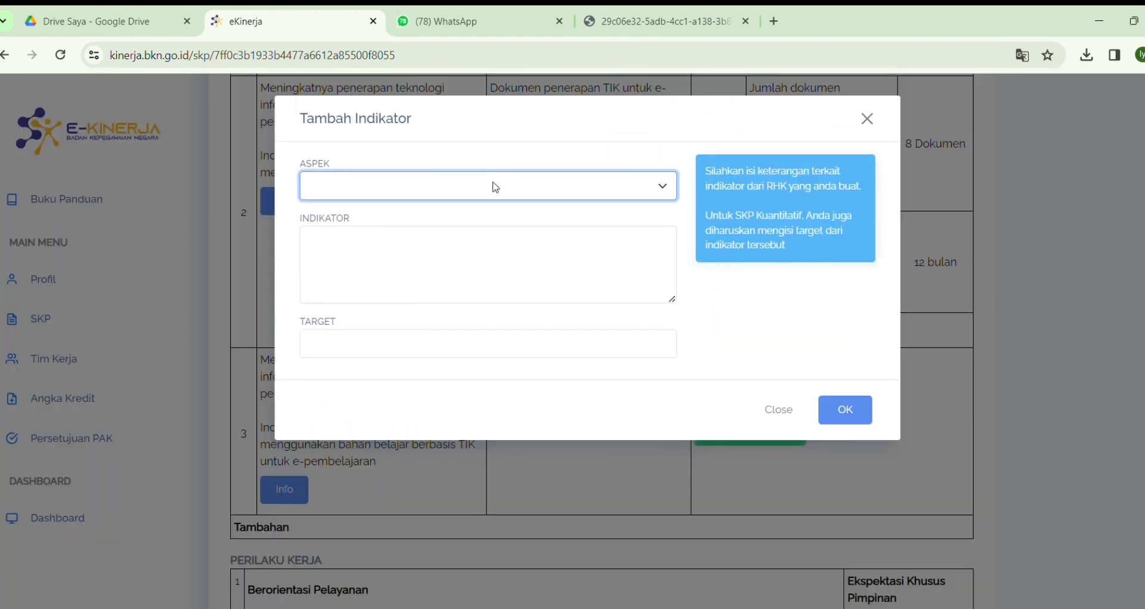
{"action": "left_click", "coordinate": [350, 220]}
{"action": "left_click", "coordinate": [346, 257]}
{"action": "type", "text": "Jumlah dokue"}
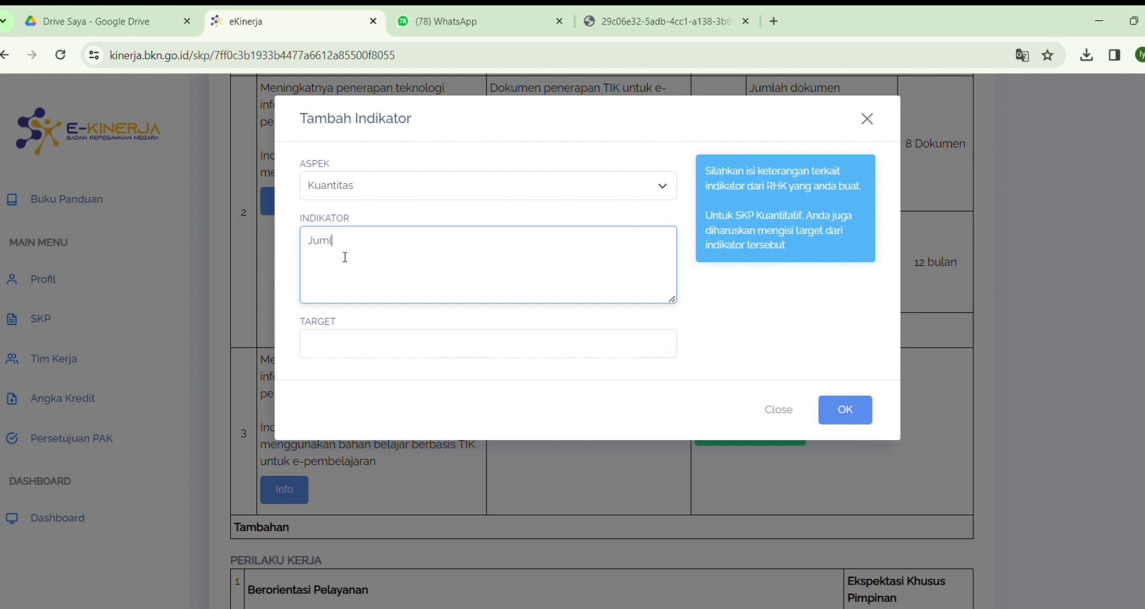
{"action": "key", "text": "BackSpace"}
{"action": "type", "text": "men bahan be;aj"}
{"action": "key", "text": "BackSpace"}
{"action": "key", "text": "BackSpace"}
{"action": "key", "text": "BackSpace"}
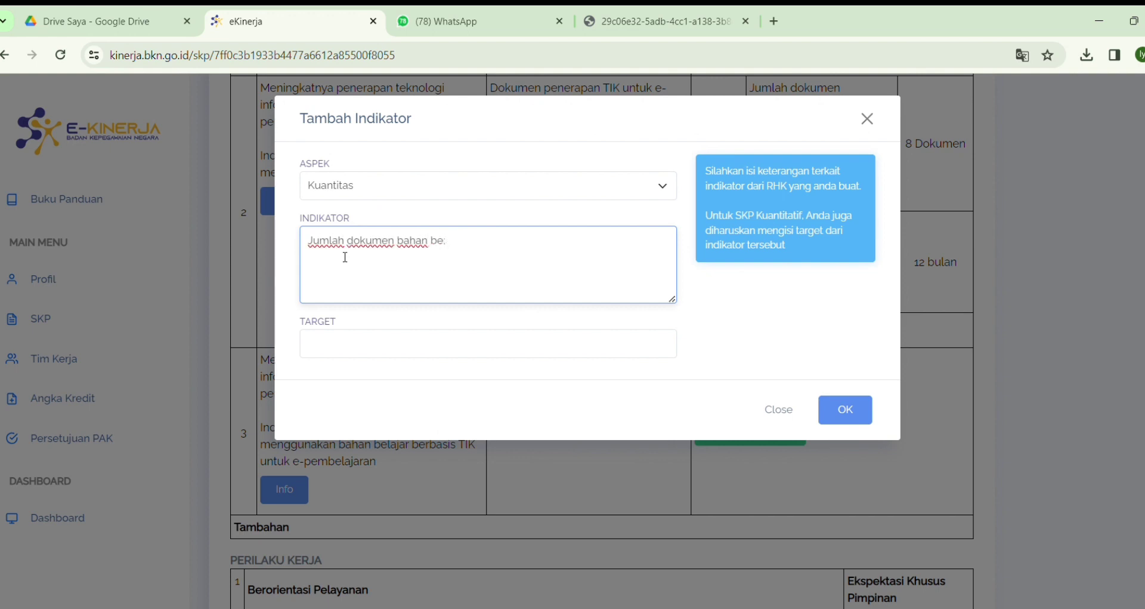
{"action": "type", "text": "lajar berbasis TIK"}
- Set the learning-material quantity indicator's target to "8 Dokumen" and save the indicator
{"action": "left_click", "coordinate": [416, 348]}
{"action": "left_click", "coordinate": [420, 438]}
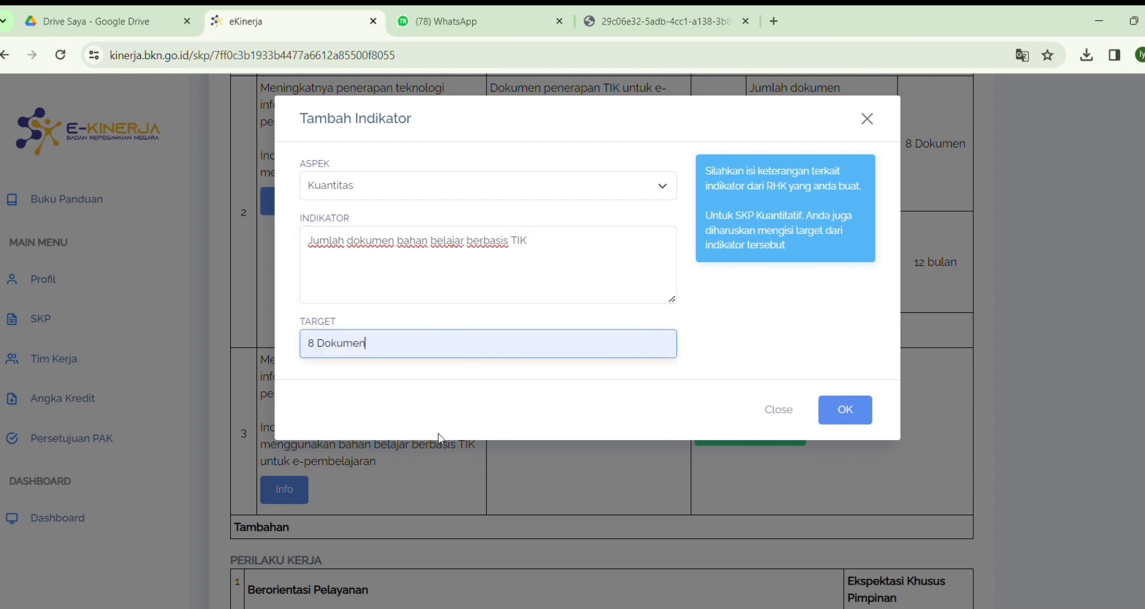
{"action": "left_click", "coordinate": [844, 411]}
- Add a Waktu indicator "Jangka waktu pelaksanaan" with the target "12 bulan" to the third RHK and save it
{"action": "left_click", "coordinate": [787, 498]}
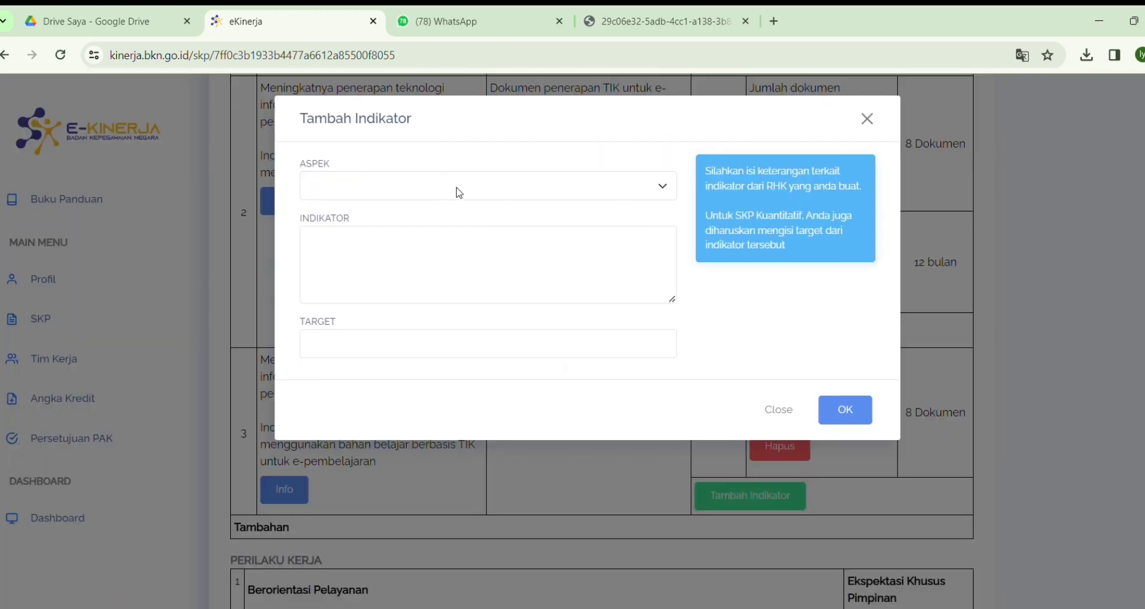
{"action": "left_click", "coordinate": [460, 192]}
{"action": "left_click", "coordinate": [340, 238]}
{"action": "left_click", "coordinate": [339, 249]}
{"action": "type", "text": "j"}
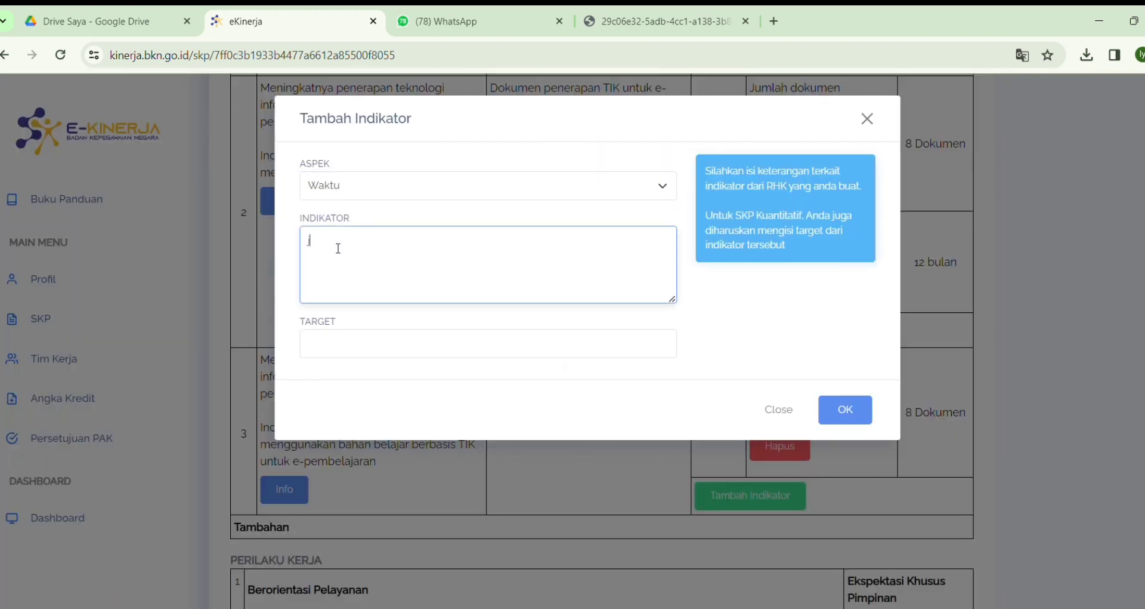
{"action": "type", "text": "A"}
{"action": "type", "text": "gka waktu pelaksanaan"}
{"action": "left_click", "coordinate": [338, 352]}
{"action": "type", "text": "12"}
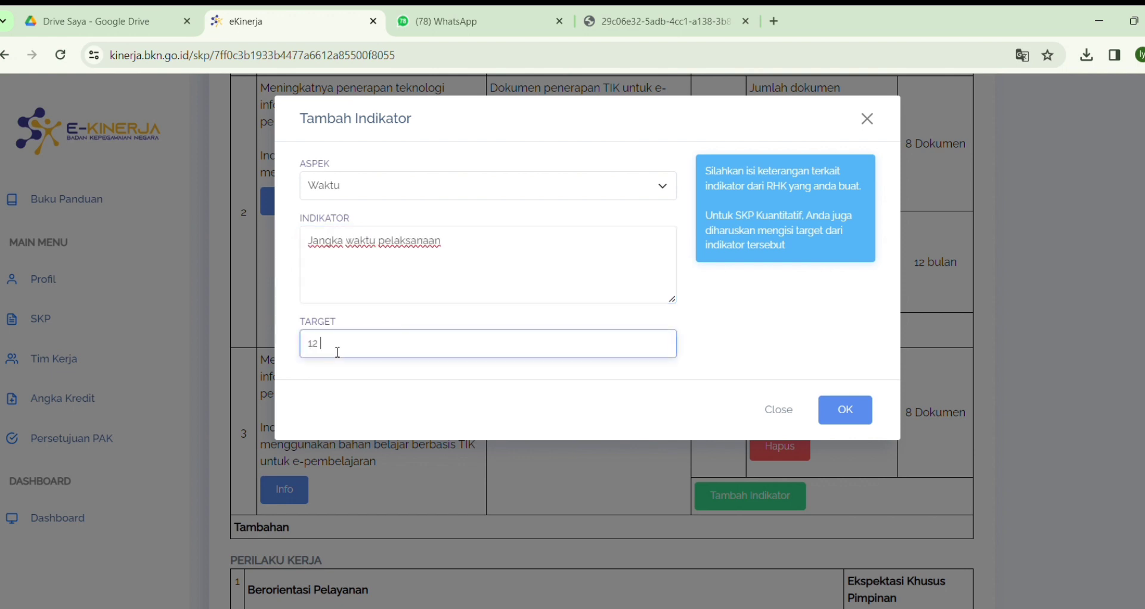
{"action": "left_click", "coordinate": [396, 376]}
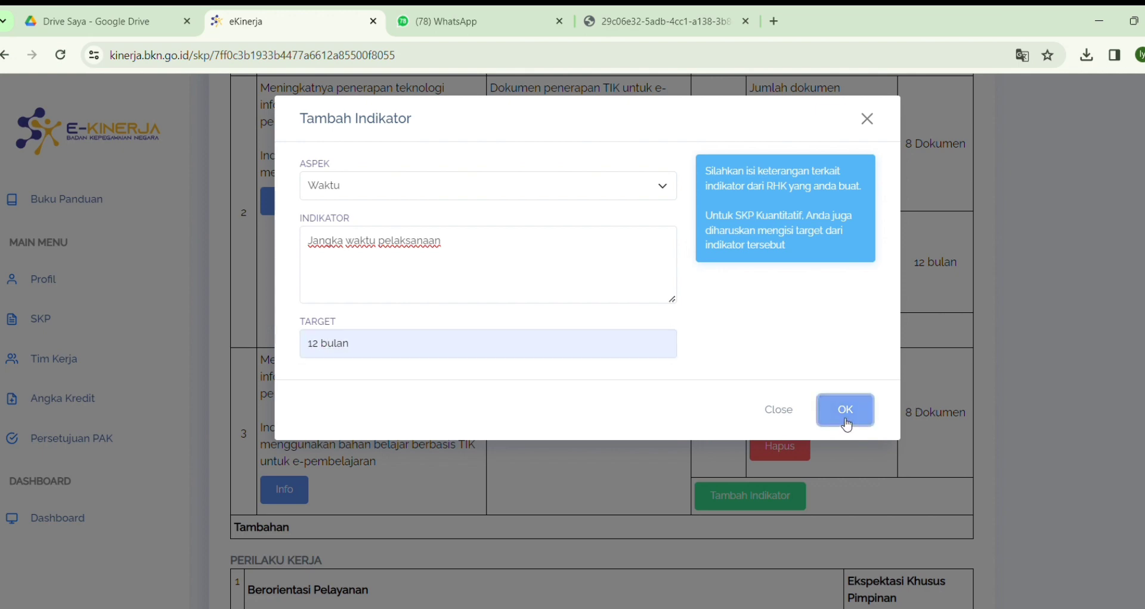
{"action": "left_click", "coordinate": [846, 417]}
- Start a fourth RHK and open the choice of the superior's work results it can be linked to
{"action": "scroll", "coordinate": [603, 340], "scroll_direction": "down", "scroll_amount": 3}
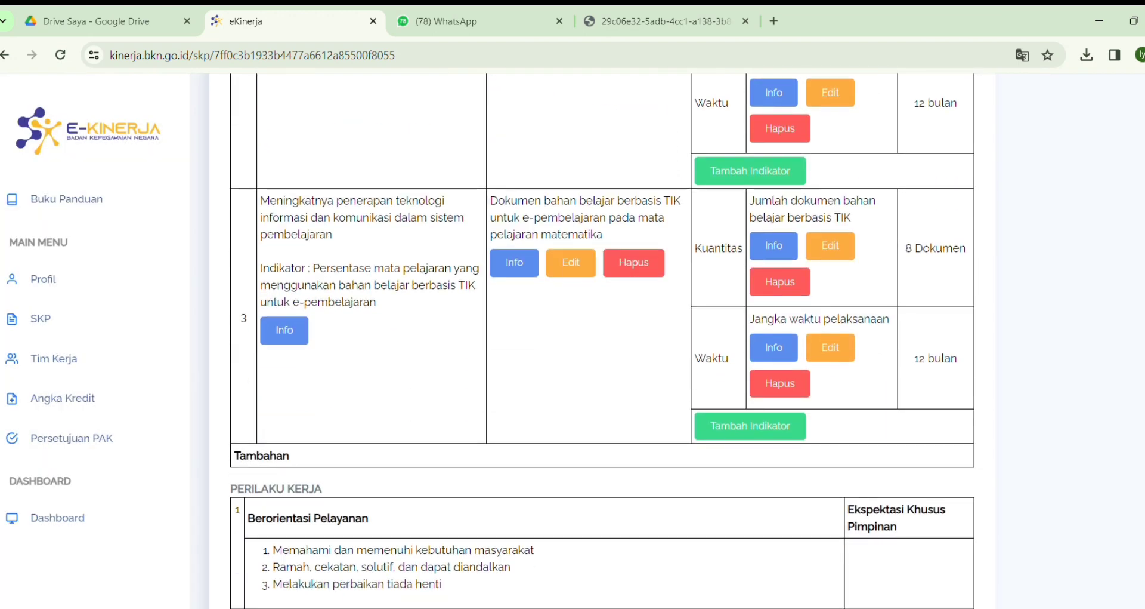
{"action": "scroll", "coordinate": [603, 340], "scroll_direction": "up", "scroll_amount": 8}
{"action": "scroll", "coordinate": [602, 340], "scroll_direction": "down", "scroll_amount": 9}
{"action": "scroll", "coordinate": [565, 140], "scroll_direction": "up", "scroll_amount": 15}
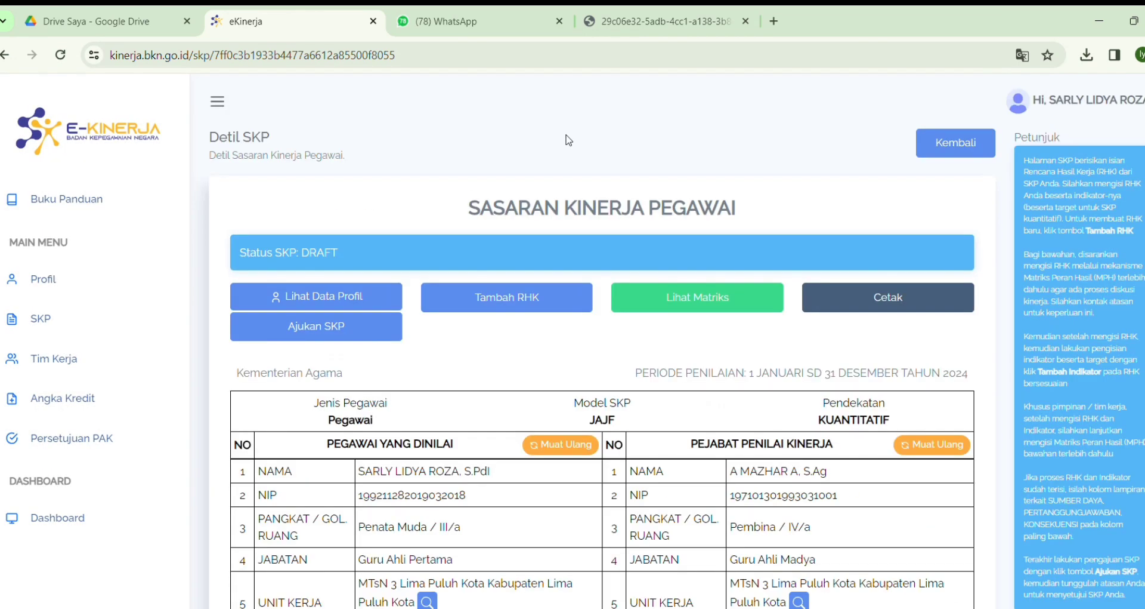
{"action": "left_click", "coordinate": [561, 295]}
{"action": "left_click", "coordinate": [680, 191]}
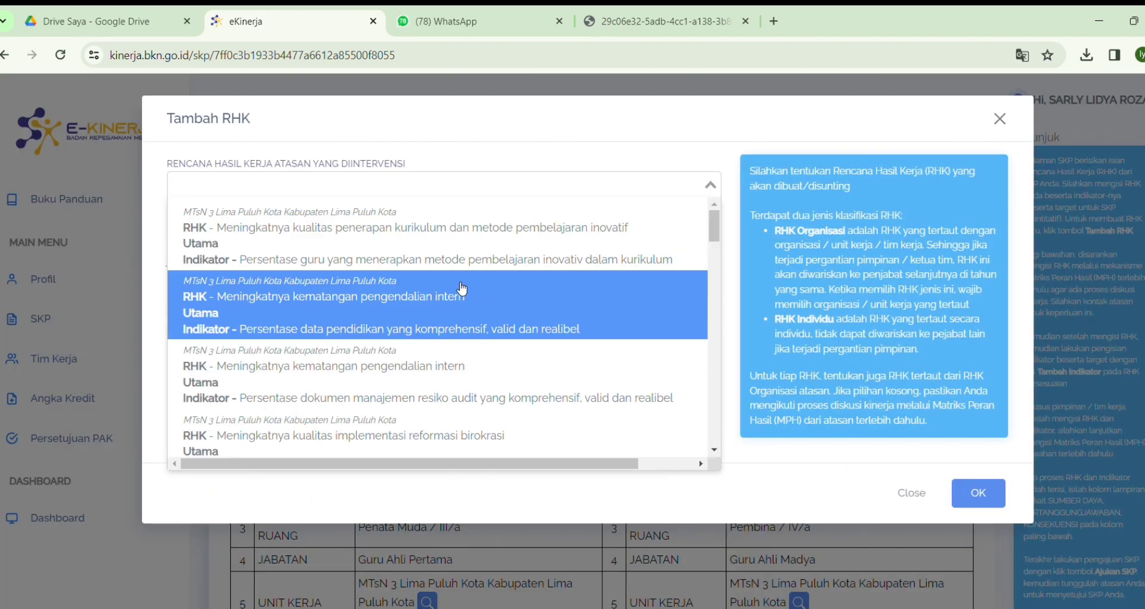
- Look through the superior's work results and their indicators for one suited to the fourth RHK
{"action": "scroll", "coordinate": [506, 368], "scroll_direction": "down", "scroll_amount": 3}
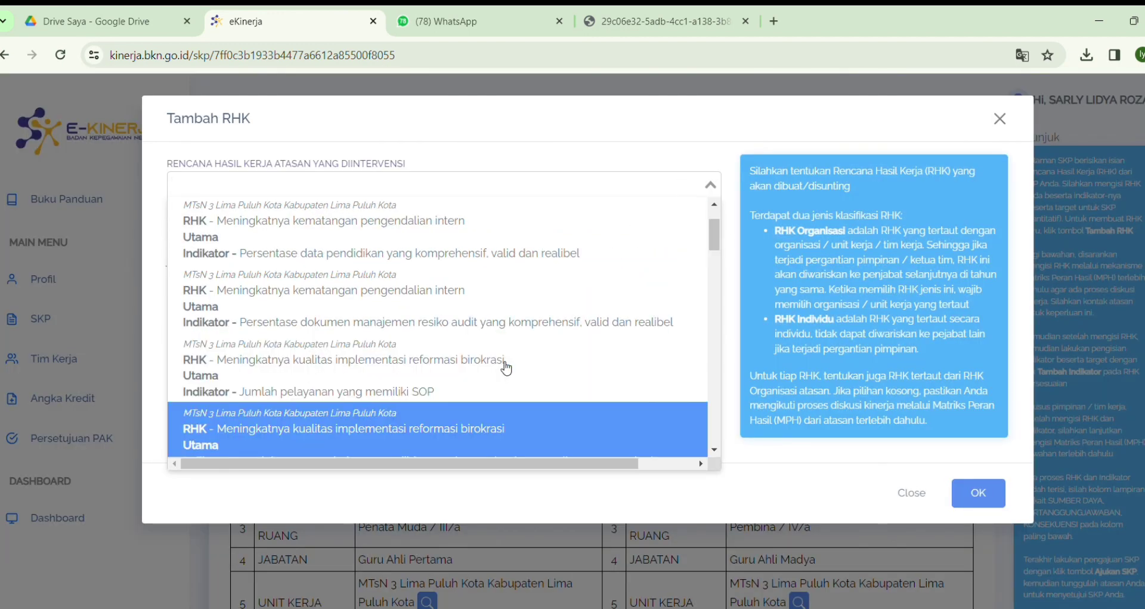
{"action": "scroll", "coordinate": [506, 368], "scroll_direction": "down", "scroll_amount": 1}
{"action": "scroll", "coordinate": [506, 368], "scroll_direction": "down", "scroll_amount": 4}
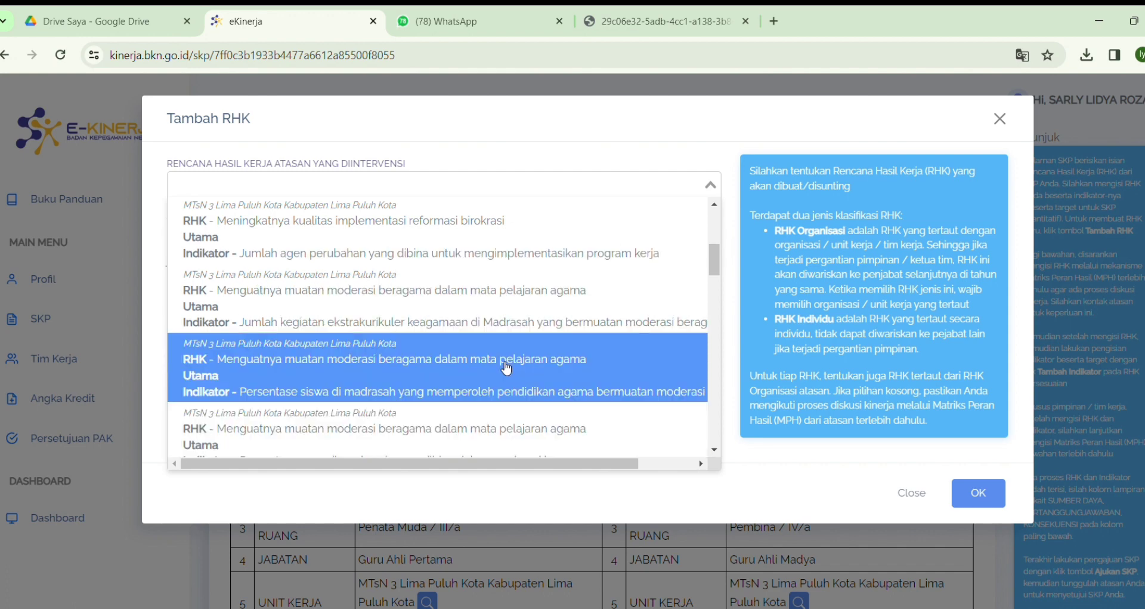
{"action": "key", "text": "Down"}
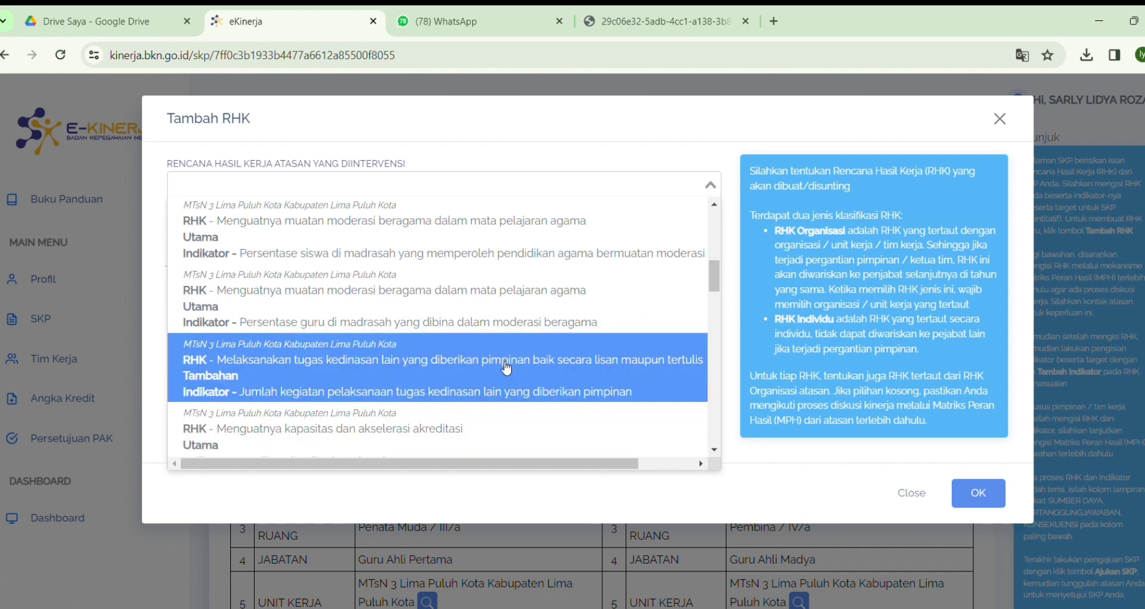
{"action": "scroll", "coordinate": [507, 369], "scroll_direction": "down", "scroll_amount": 1}
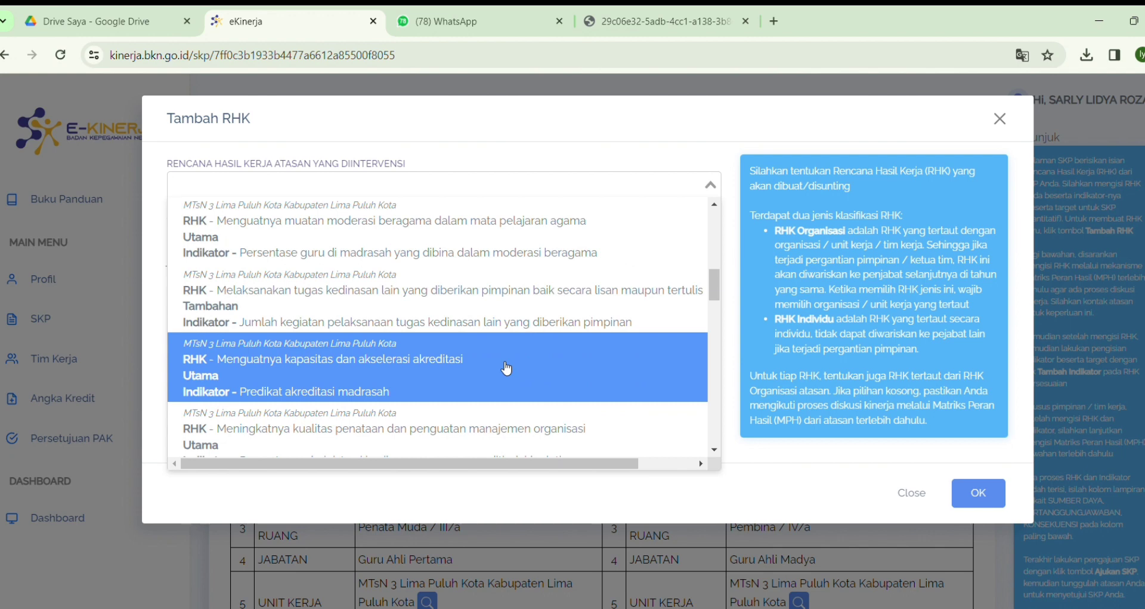
{"action": "key", "text": "Down"}
{"action": "scroll", "coordinate": [506, 368], "scroll_direction": "down", "scroll_amount": 1}
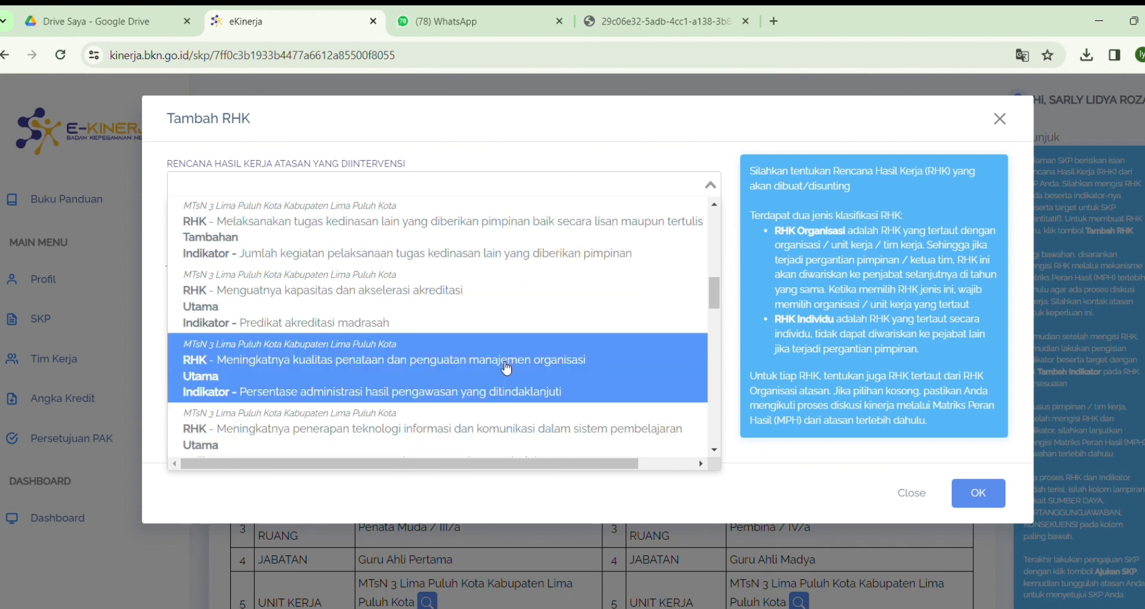
{"action": "key", "text": "Down"}
{"action": "scroll", "coordinate": [506, 368], "scroll_direction": "down", "scroll_amount": 1}
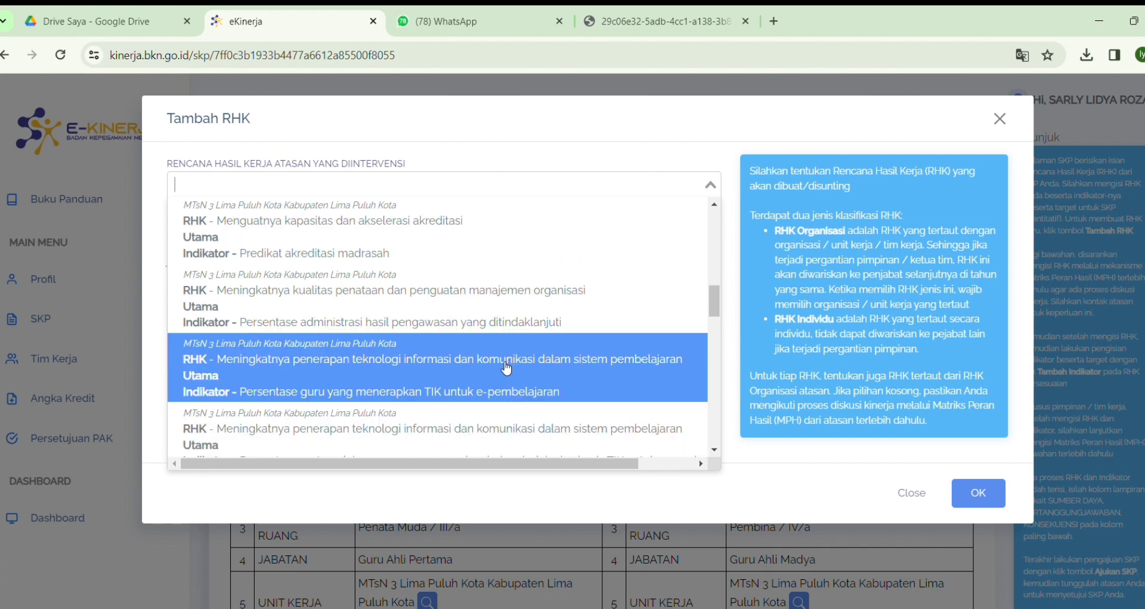
{"action": "key", "text": "Down"}
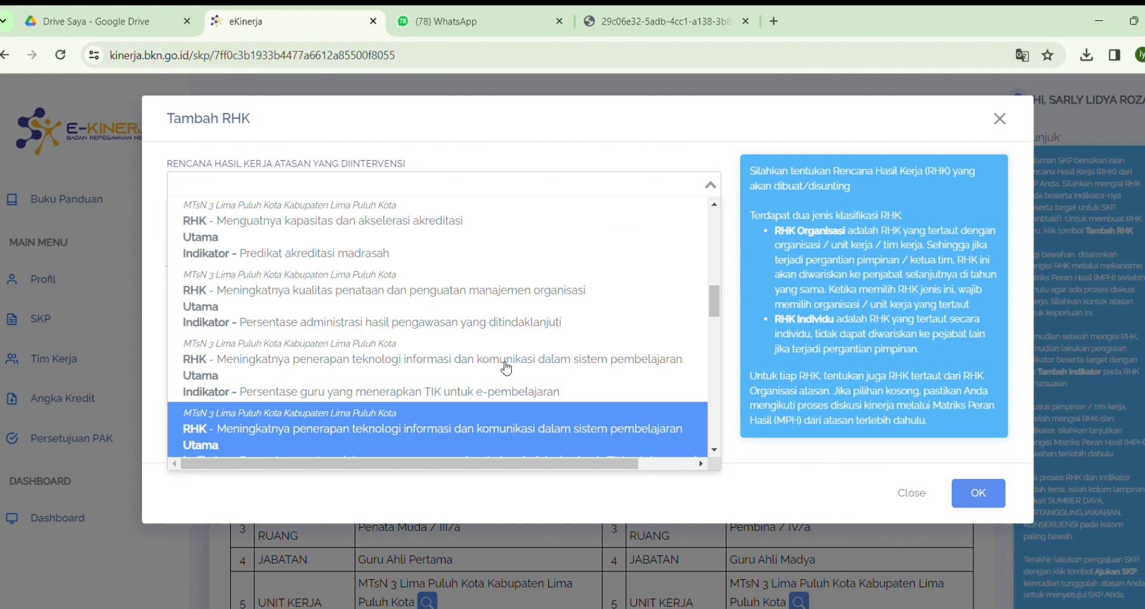
{"action": "scroll", "coordinate": [506, 368], "scroll_direction": "down", "scroll_amount": 3}
{"action": "key", "text": "Down"}
{"action": "key", "text": "Down"}
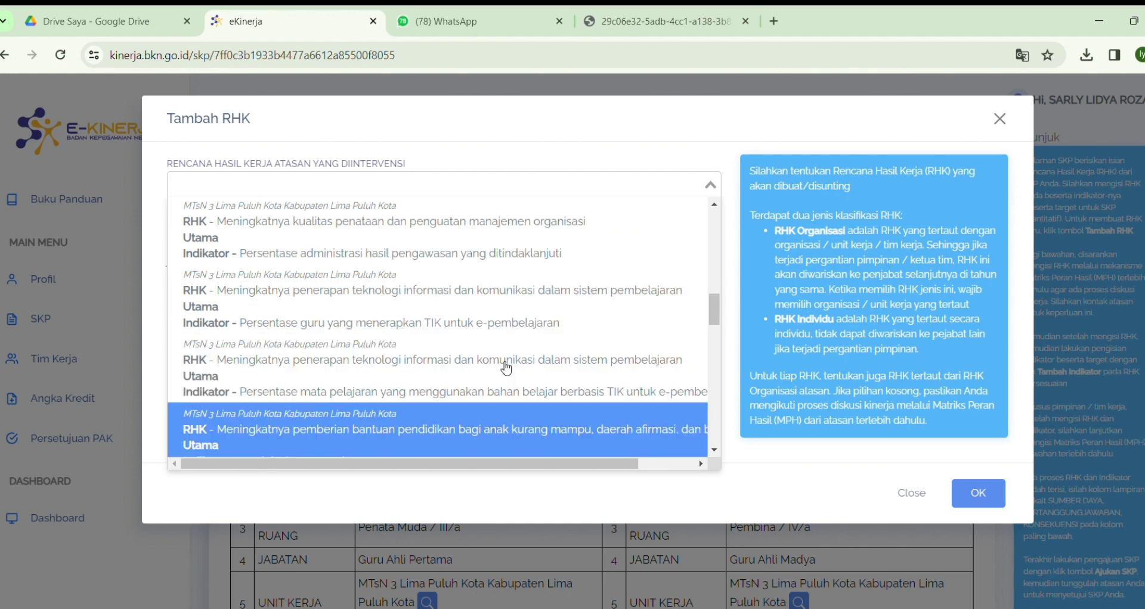
{"action": "key", "text": "Down"}
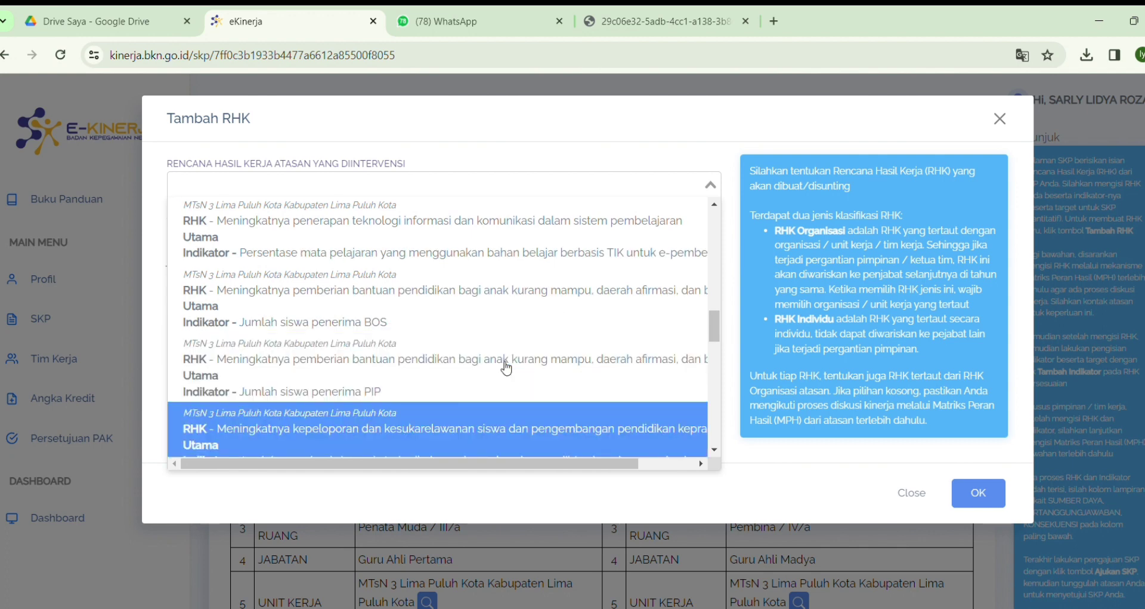
{"action": "scroll", "coordinate": [506, 368], "scroll_direction": "down", "scroll_amount": 1}
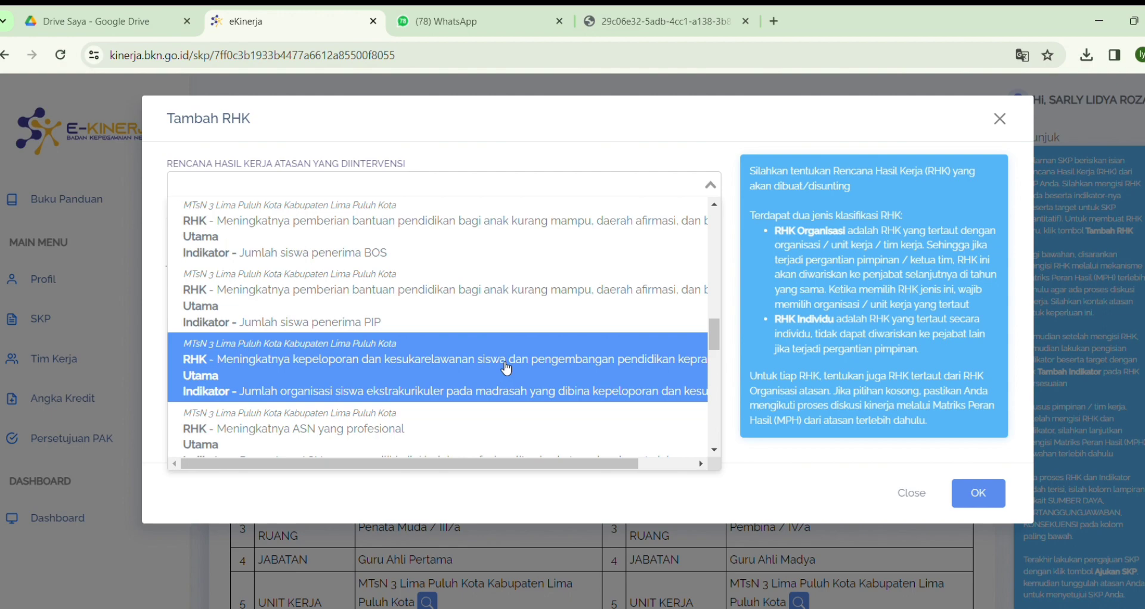
{"action": "key", "text": "Down"}
{"action": "scroll", "coordinate": [507, 368], "scroll_direction": "down", "scroll_amount": 1}
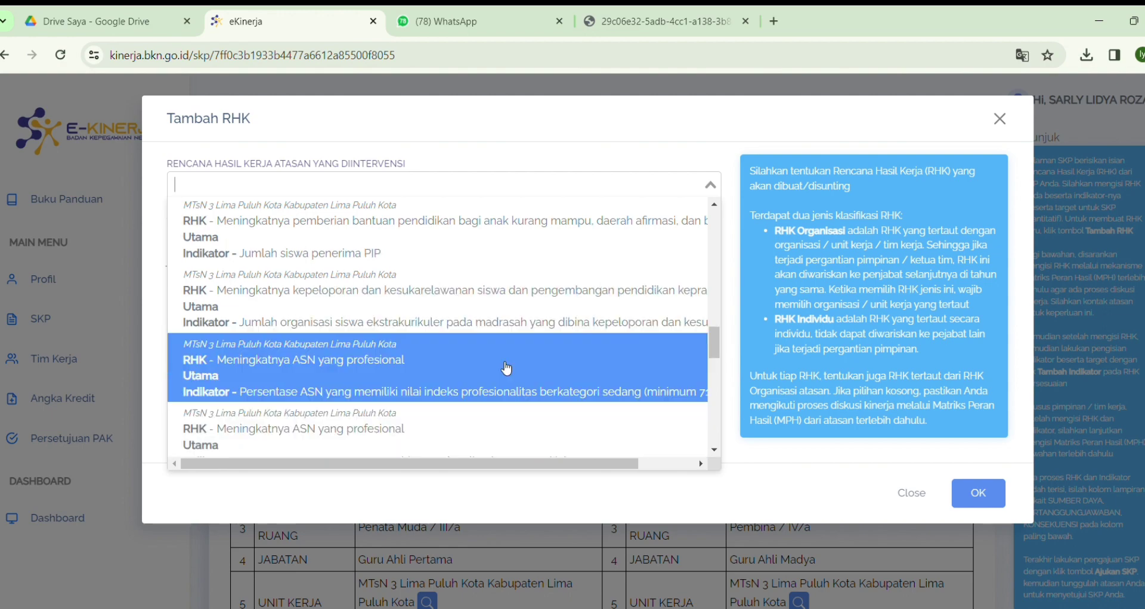
- Check the reference SKP PDF for the fourth planned work result and the superior's result it supports
{"action": "left_click", "coordinate": [621, 20]}
{"action": "scroll", "coordinate": [459, 407], "scroll_direction": "down", "scroll_amount": 3}
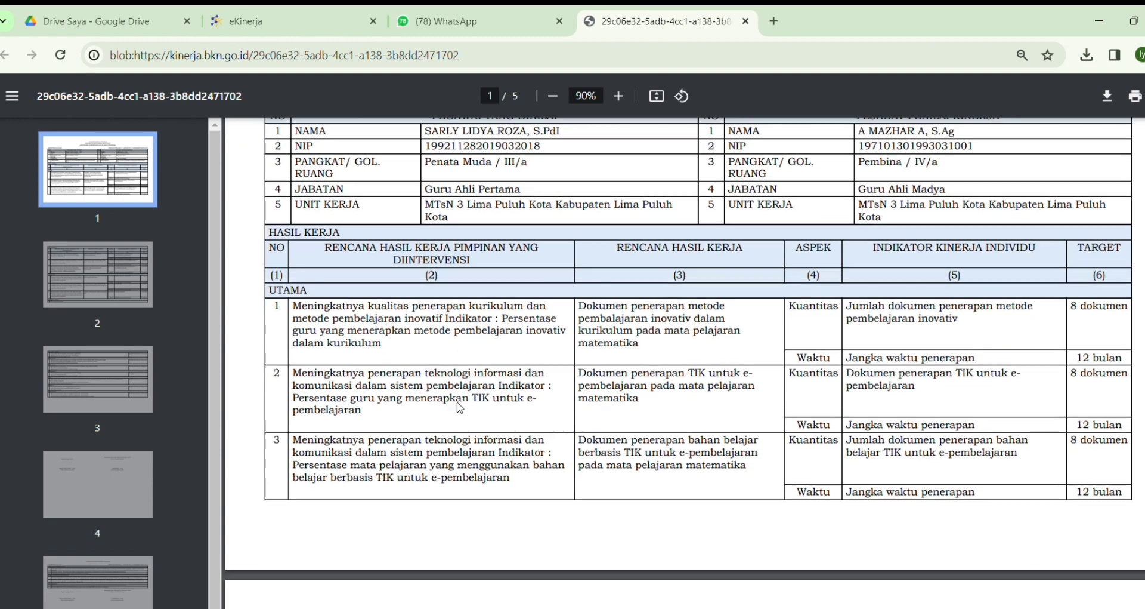
{"action": "scroll", "coordinate": [460, 408], "scroll_direction": "down", "scroll_amount": 3}
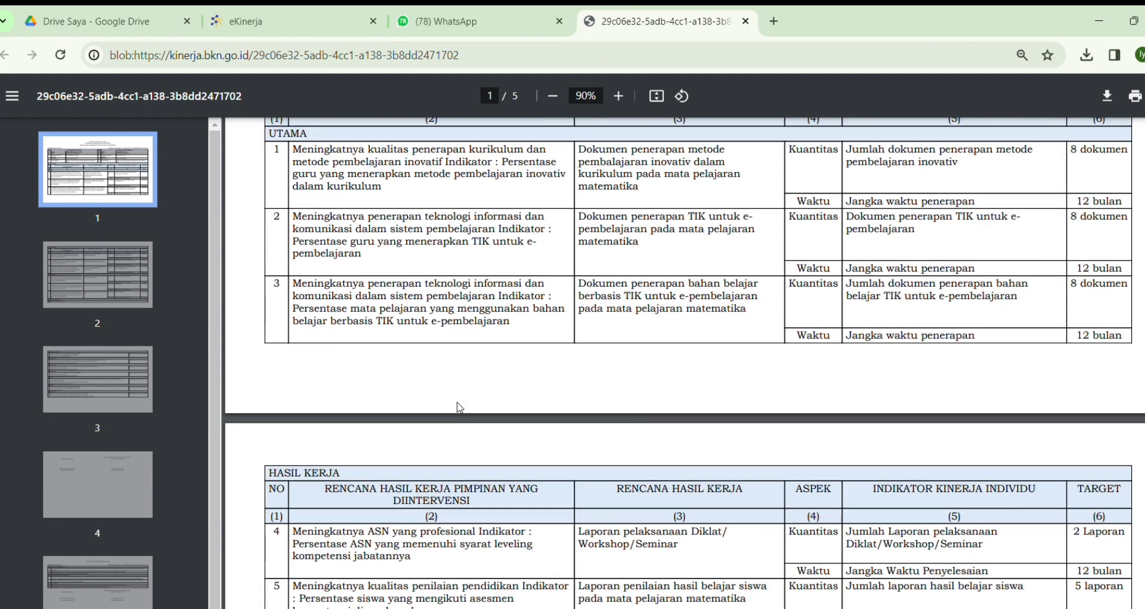
- Back in eKinerja, link the fourth RHK to the superior's indicator "Persentase ASN yang memenuhi syarat leveling kompetensi jabatannya"
{"action": "left_click", "coordinate": [274, 21]}
{"action": "scroll", "coordinate": [350, 248], "scroll_direction": "down", "scroll_amount": 4}
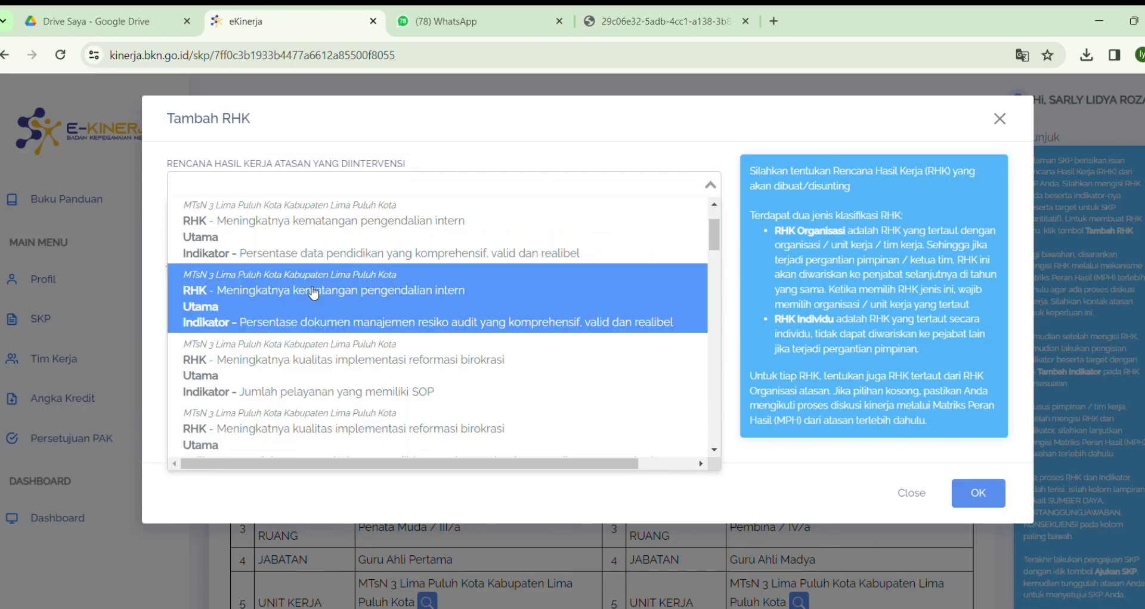
{"action": "scroll", "coordinate": [314, 293], "scroll_direction": "down", "scroll_amount": 4}
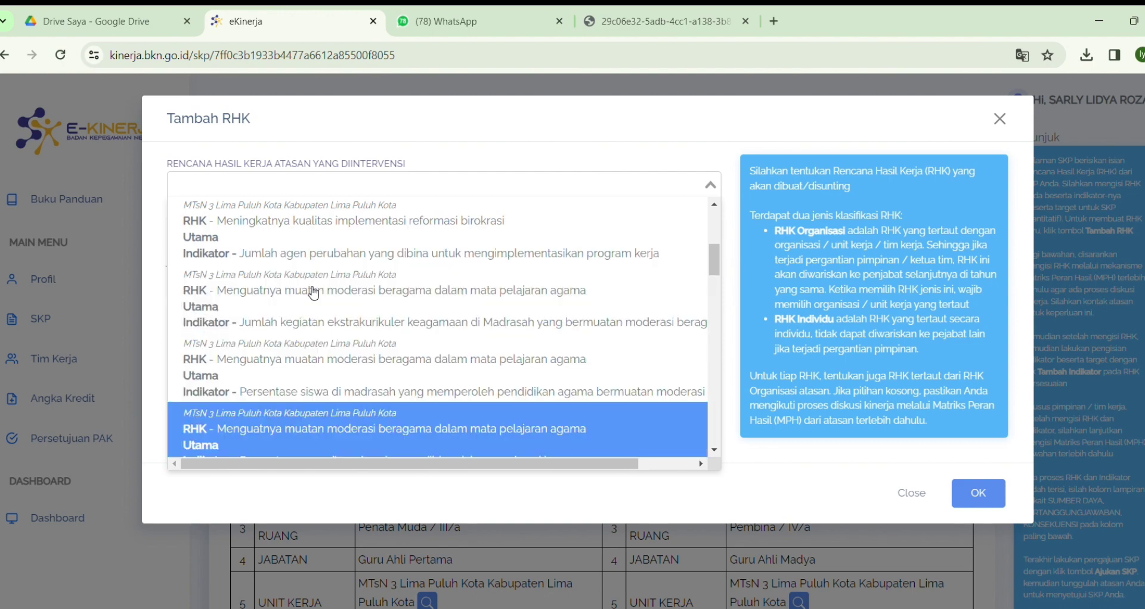
{"action": "scroll", "coordinate": [315, 292], "scroll_direction": "down", "scroll_amount": 4}
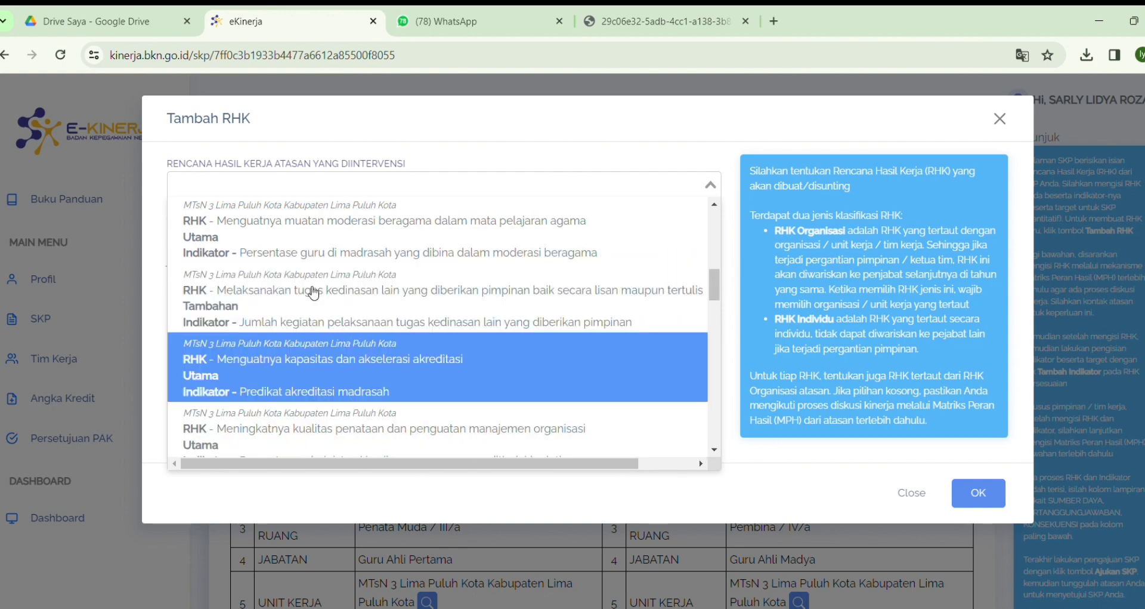
{"action": "key", "text": "Down"}
{"action": "key", "text": "Down"}
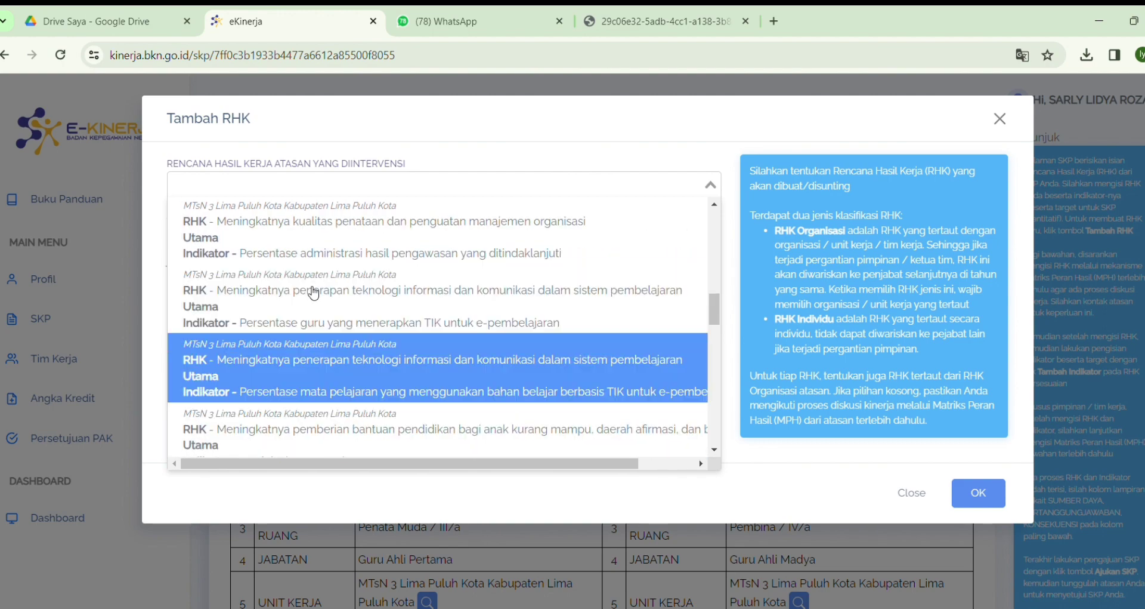
{"action": "key", "text": "Down"}
{"action": "key", "text": "Down"}
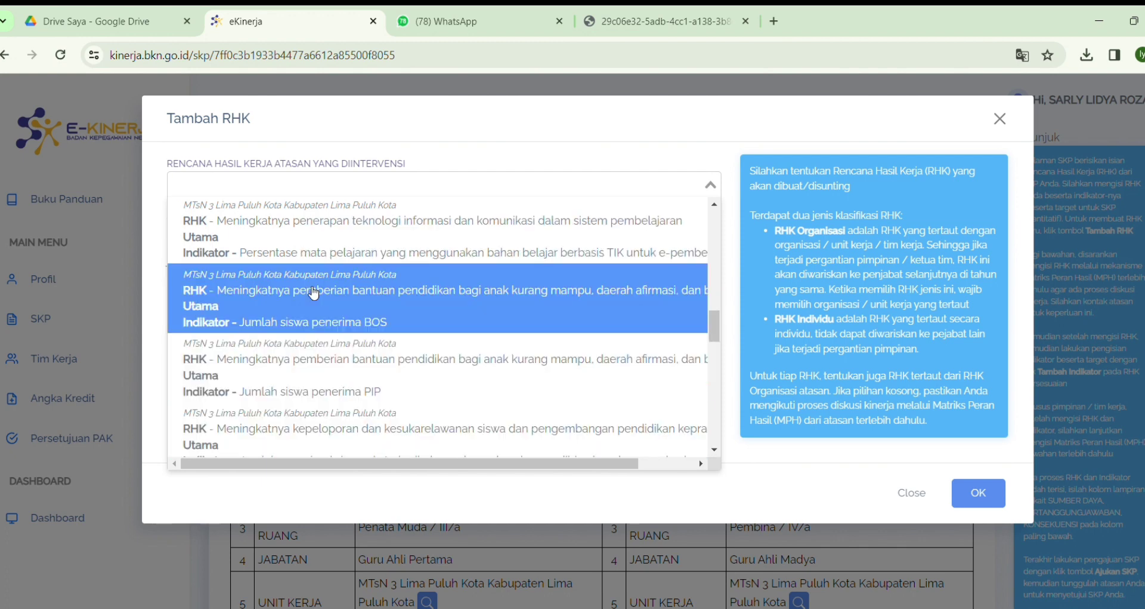
{"action": "key", "text": "Down"}
{"action": "key", "text": "Down"}
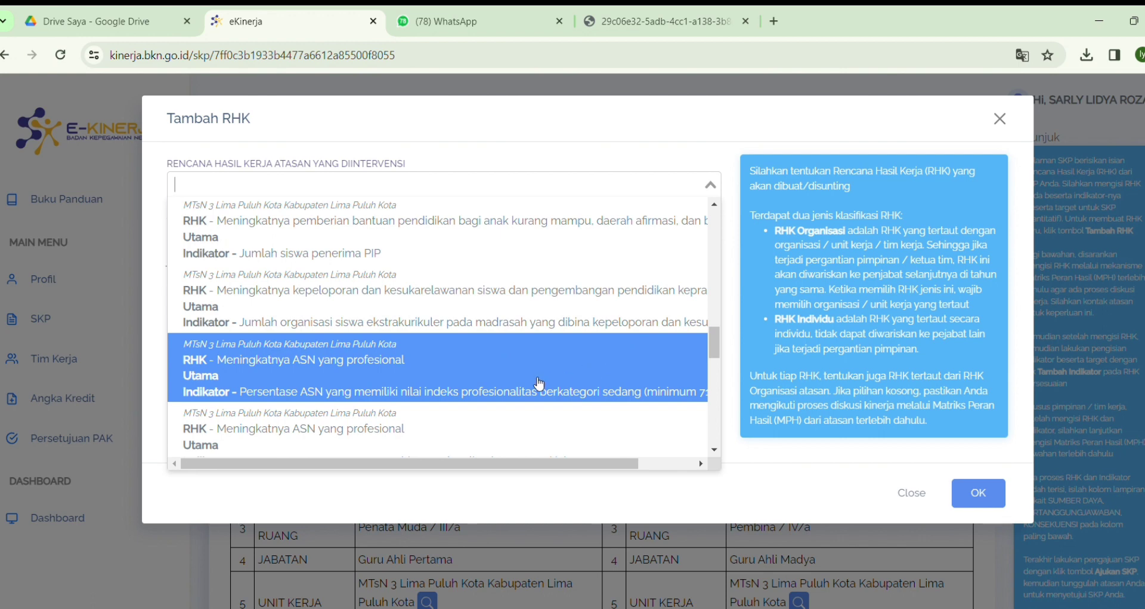
{"action": "left_click", "coordinate": [406, 438]}
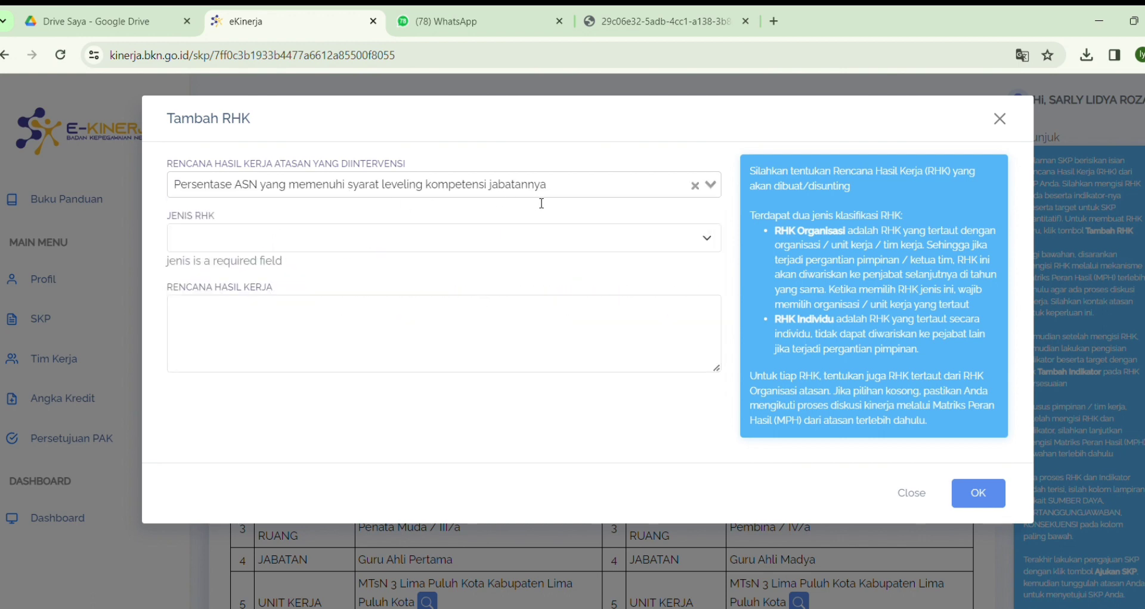
- Set the fourth RHK's type to Utama, enter "Laporan Diklat/Seminar/Workshop" as its work result, and save it
{"action": "left_click", "coordinate": [343, 238]}
{"action": "left_click", "coordinate": [210, 263]}
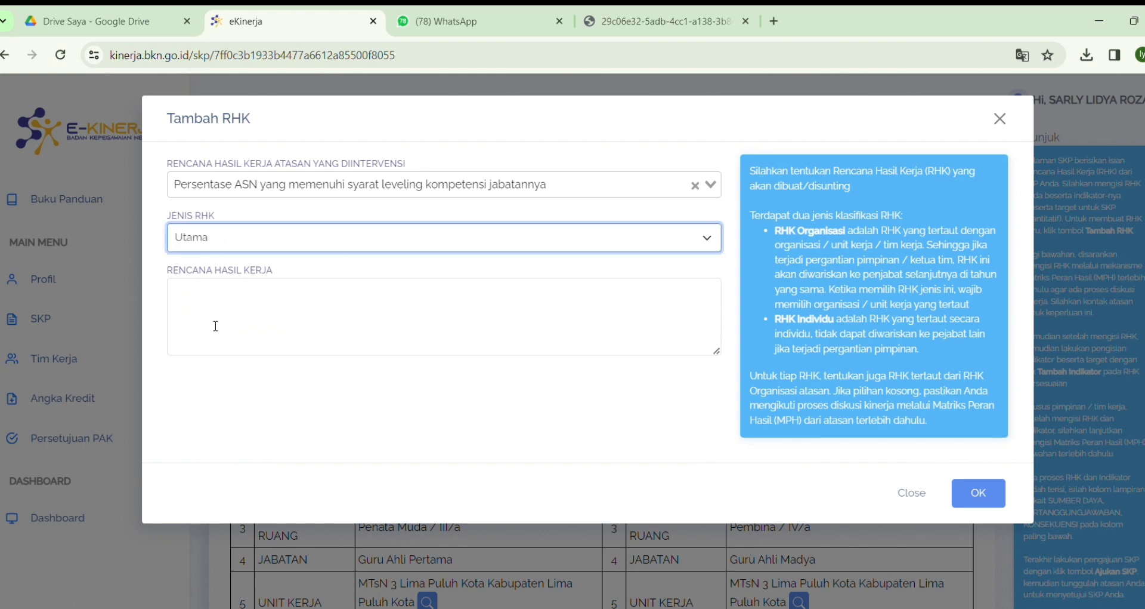
{"action": "left_click", "coordinate": [215, 326]}
{"action": "type", "text": "Laporan"}
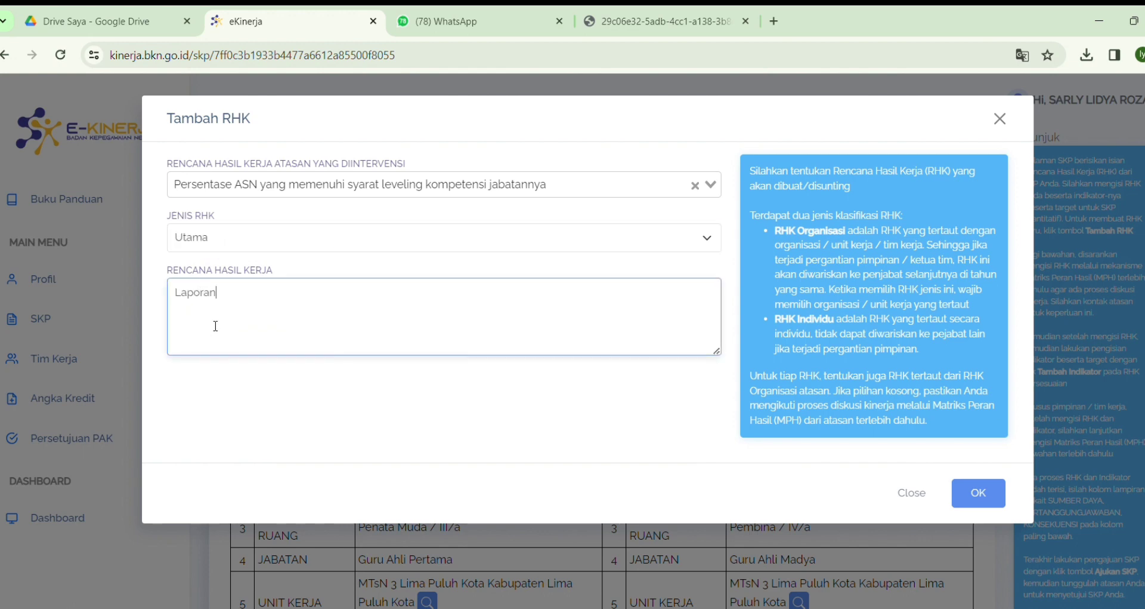
{"action": "type", "text": " Diklat/Seminar/Workshop"}
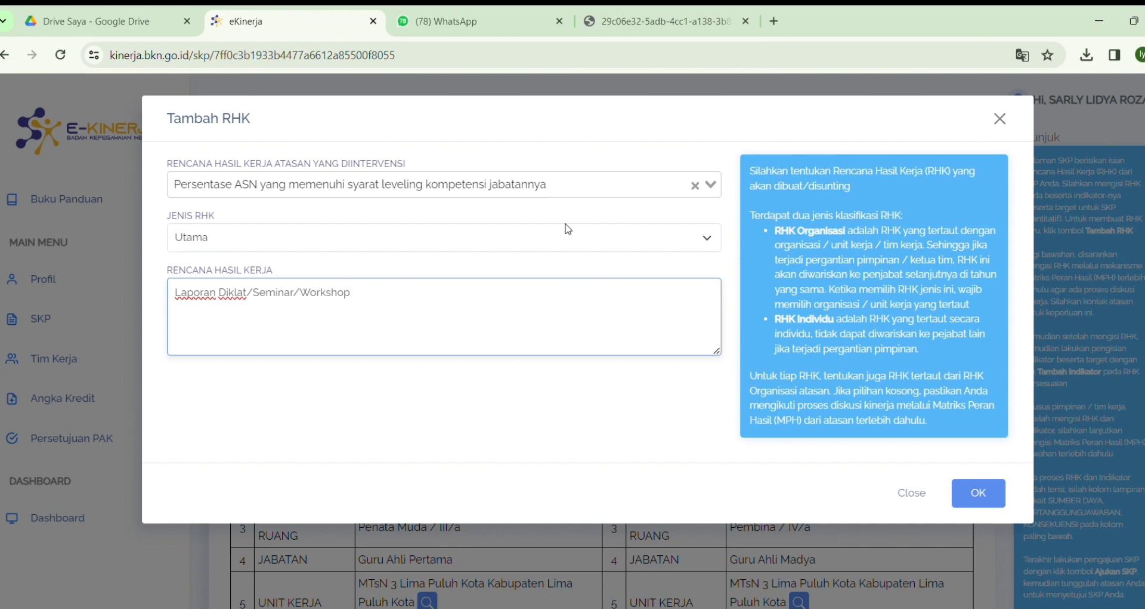
{"action": "left_click", "coordinate": [978, 493]}
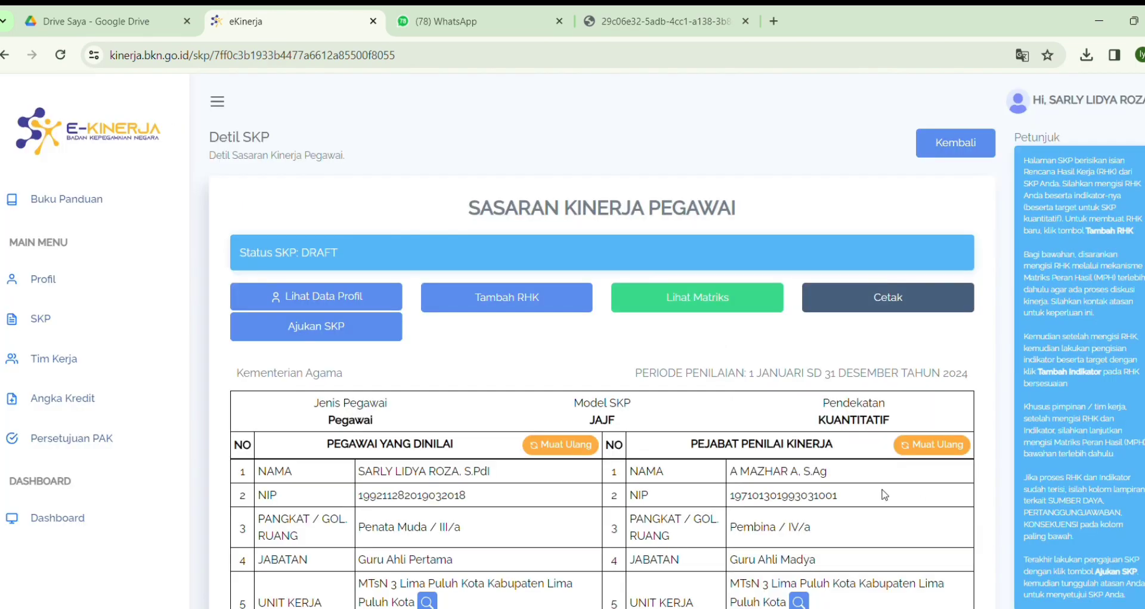
- Add a Kuantitas indicator "Jumlah laporan Diklat/Seminar/Workshop" with the target "2 Laporan" to the fourth RHK and save it
{"action": "scroll", "coordinate": [823, 379], "scroll_direction": "down", "scroll_amount": 15}
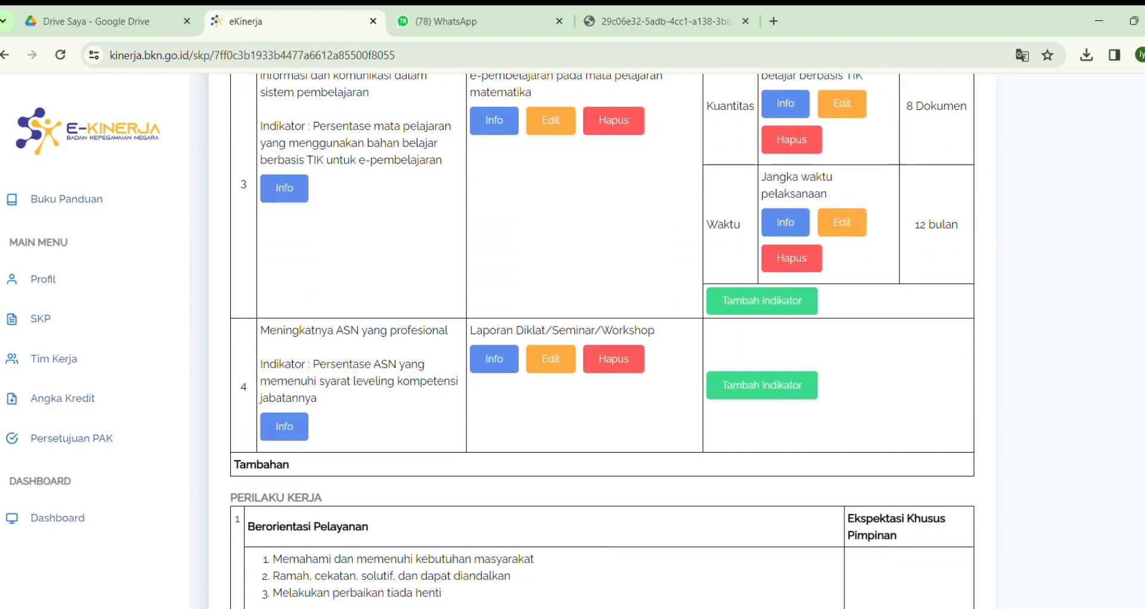
{"action": "left_click", "coordinate": [803, 383]}
{"action": "left_click", "coordinate": [473, 189]}
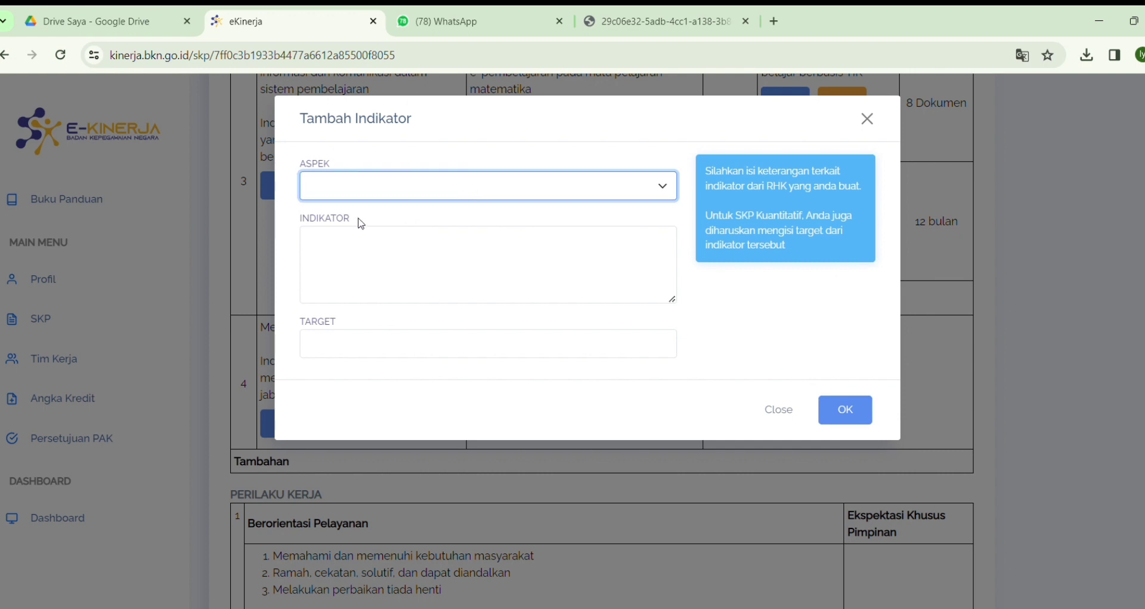
{"action": "left_click", "coordinate": [358, 226]}
{"action": "left_click", "coordinate": [360, 243]}
{"action": "type", "text": "Juml"}
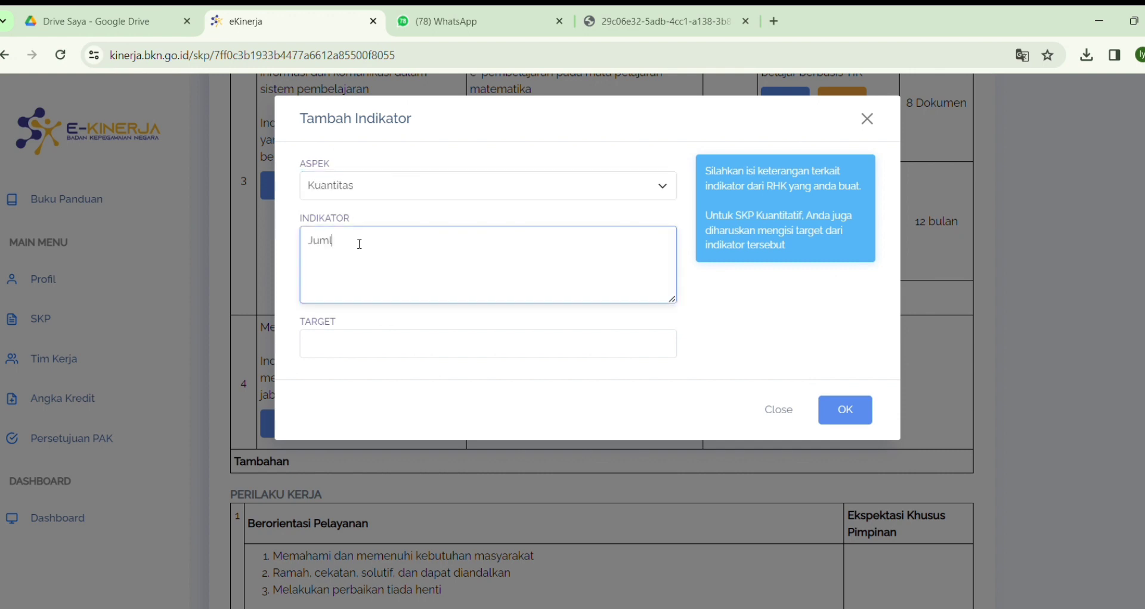
{"action": "type", "text": "ah laporan Diklat/Semina"}
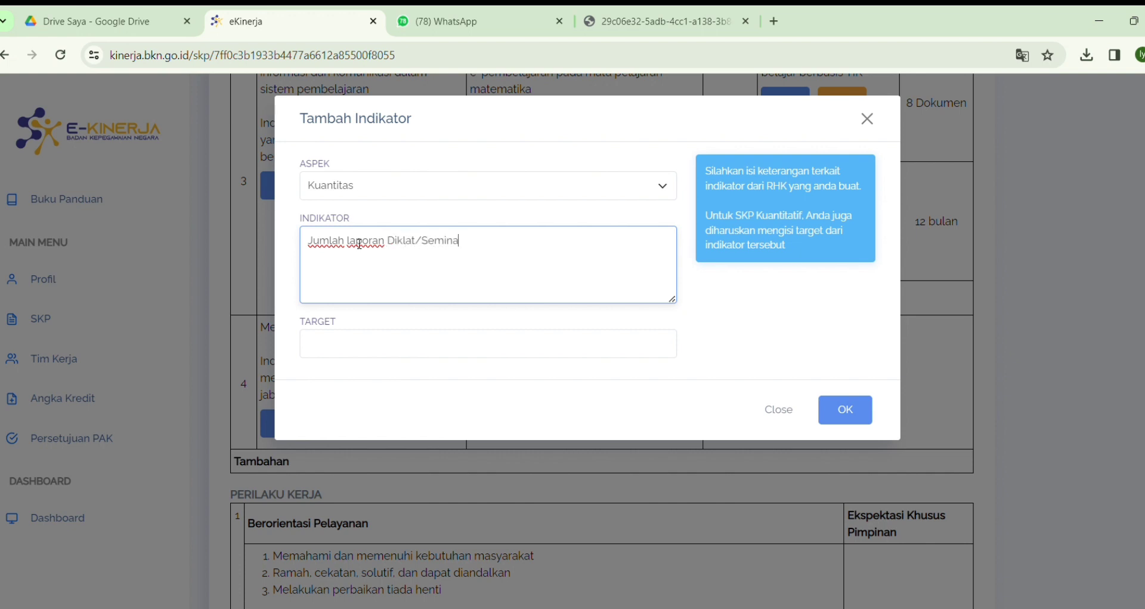
{"action": "type", "text": "r/Workshop"}
{"action": "left_click", "coordinate": [353, 360]}
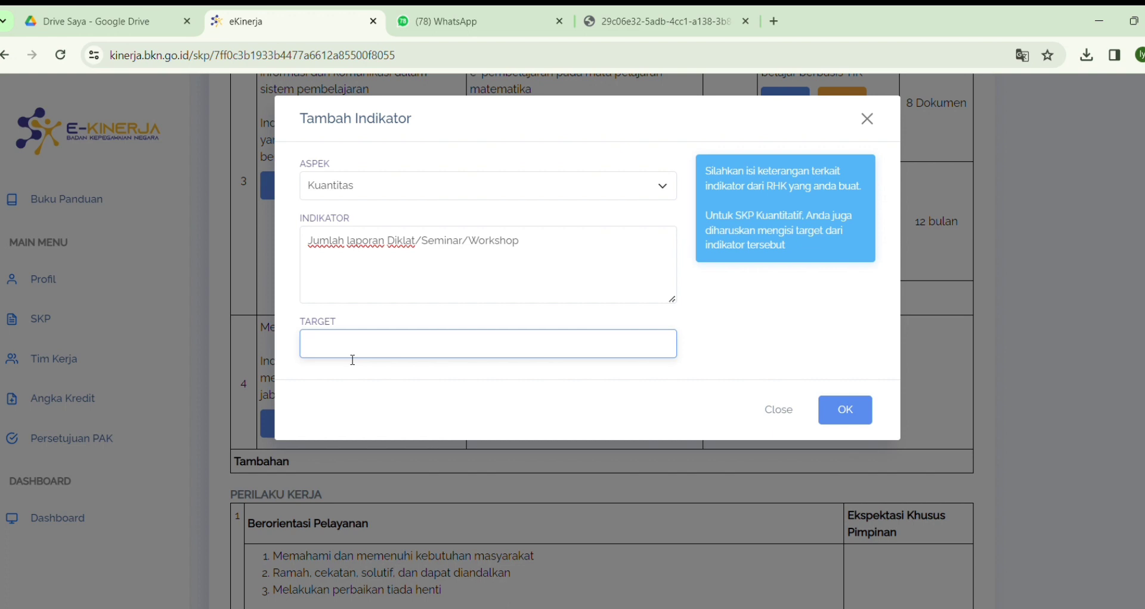
{"action": "type", "text": "2 Laporan"}
{"action": "left_click", "coordinate": [857, 422]}
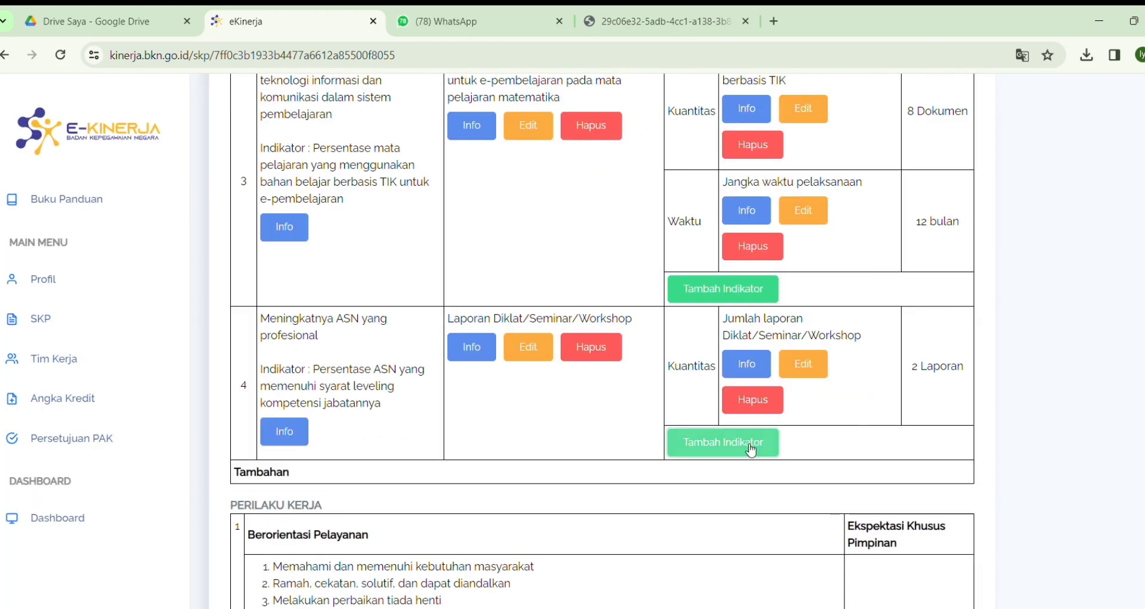
- Add a Waktu indicator "Jangka waktu pelaksanaan" with the target "12 bulan" to the fourth RHK and save it
{"action": "left_click", "coordinate": [721, 442]}
{"action": "left_click", "coordinate": [482, 198]}
{"action": "left_click", "coordinate": [341, 238]}
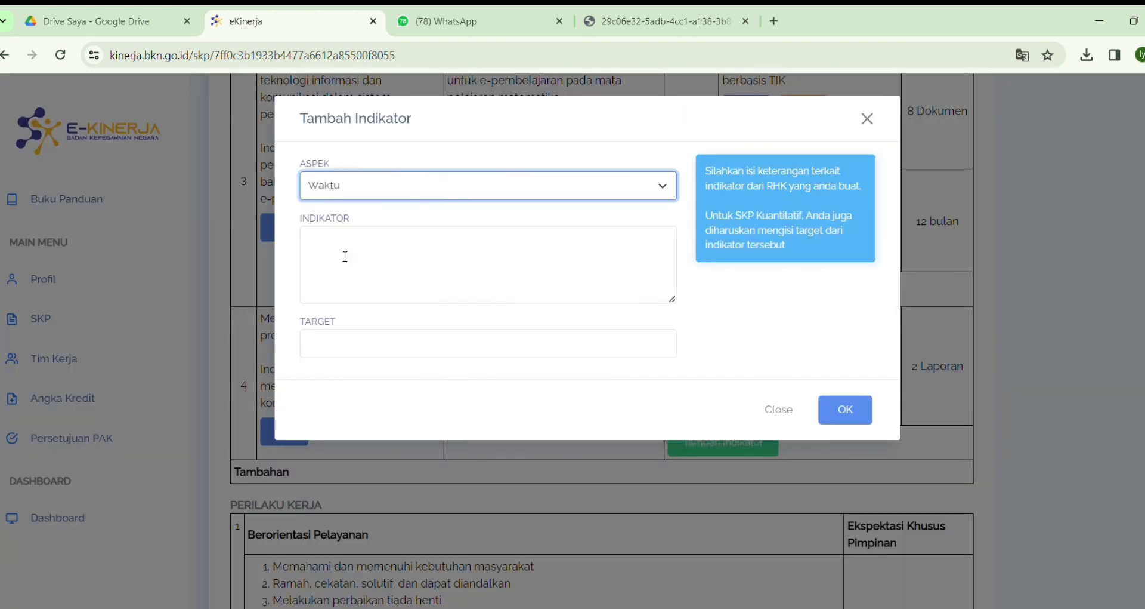
{"action": "left_click", "coordinate": [345, 256]}
{"action": "type", "text": "Jangka "}
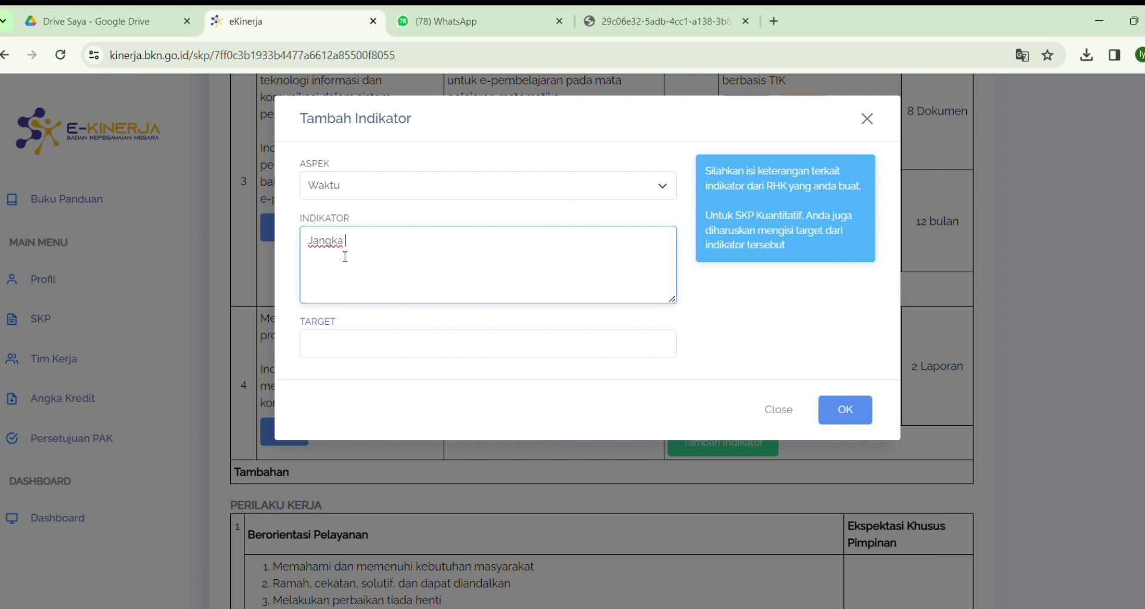
{"action": "type", "text": "waktu pelaksanaan"}
{"action": "left_click", "coordinate": [360, 353]}
{"action": "type", "text": "12 bulan"}
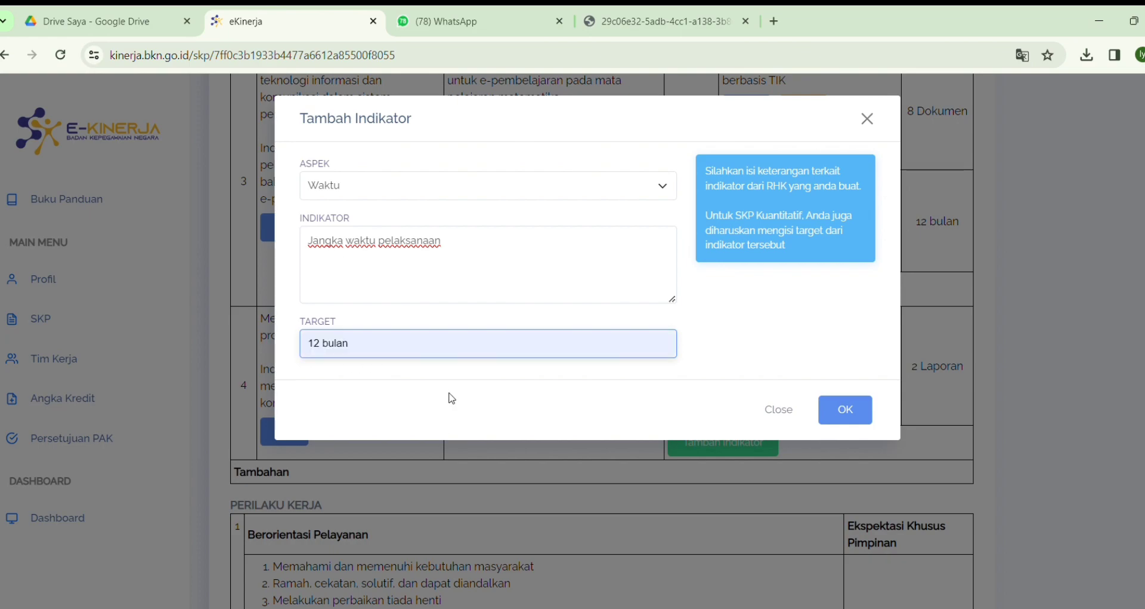
{"action": "left_click", "coordinate": [871, 407]}
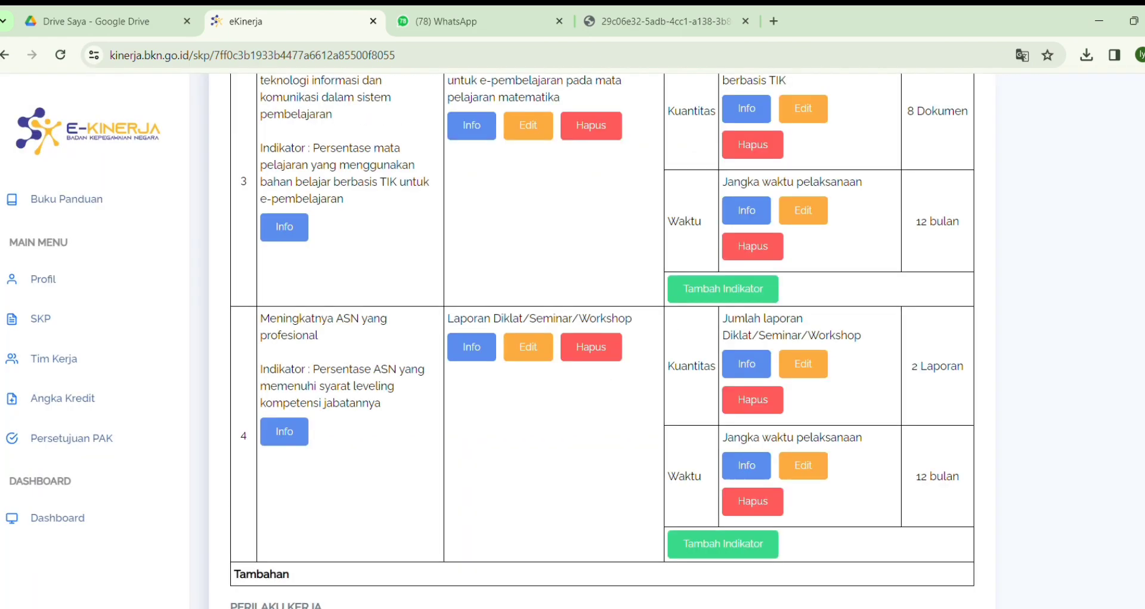
{"action": "scroll", "coordinate": [867, 406], "scroll_direction": "down", "scroll_amount": 3}
{"action": "scroll", "coordinate": [866, 406], "scroll_direction": "up", "scroll_amount": 9}
{"action": "scroll", "coordinate": [602, 340], "scroll_direction": "up", "scroll_amount": 10}
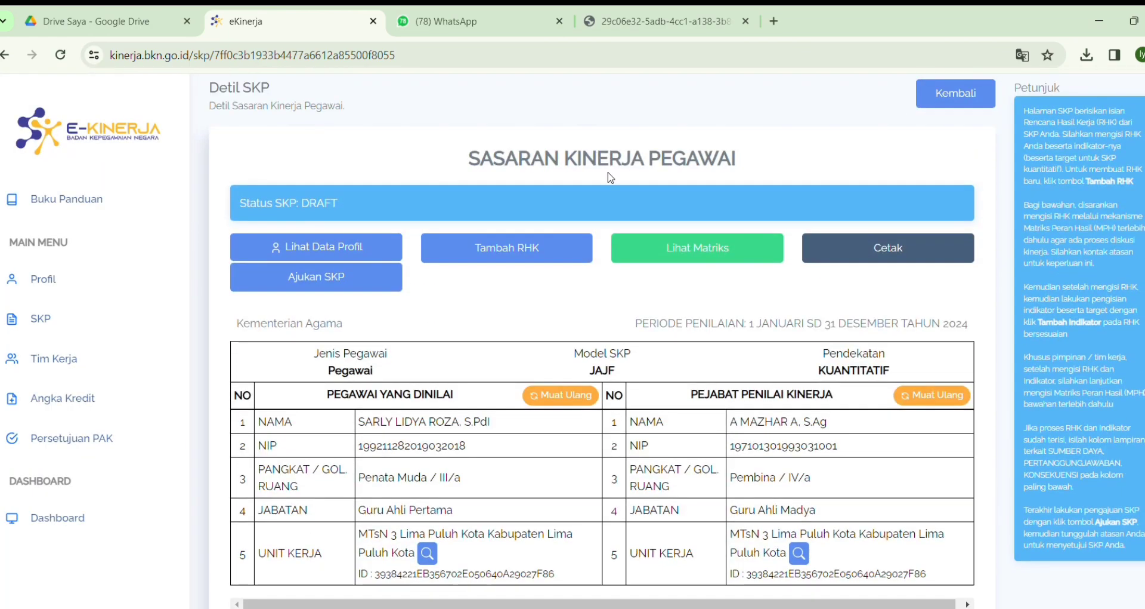
- Start a fifth RHK and link it to the superior's indicator "Persentase siswa yang mengikuti asesmen kompetensi di madrasah"
{"action": "left_click", "coordinate": [539, 257]}
{"action": "left_click", "coordinate": [537, 179]}
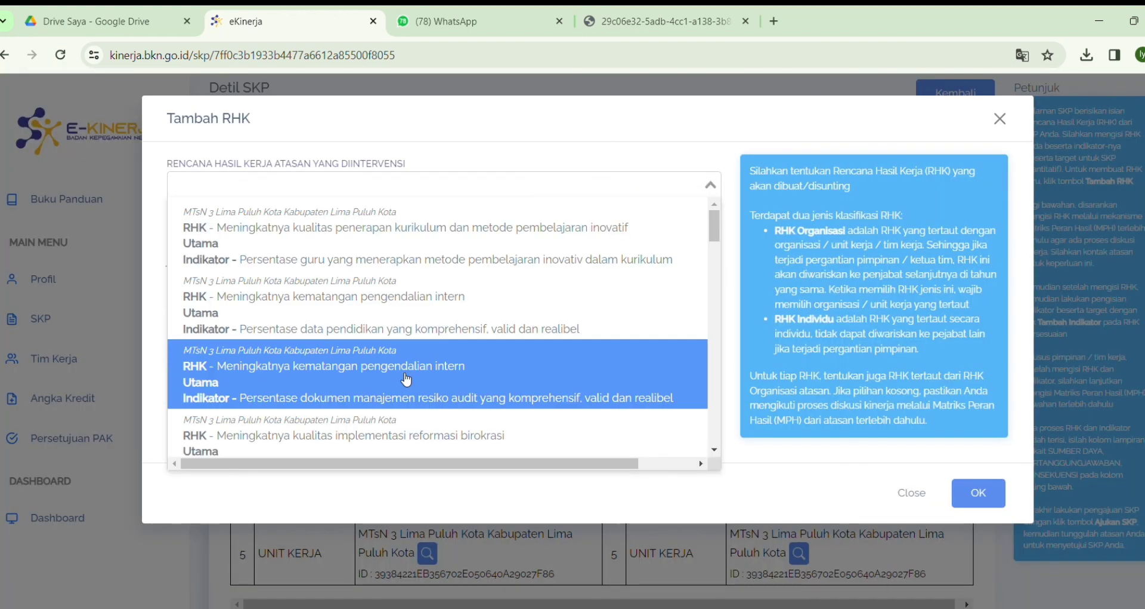
{"action": "scroll", "coordinate": [407, 379], "scroll_direction": "down", "scroll_amount": 4}
{"action": "scroll", "coordinate": [407, 379], "scroll_direction": "down", "scroll_amount": 5}
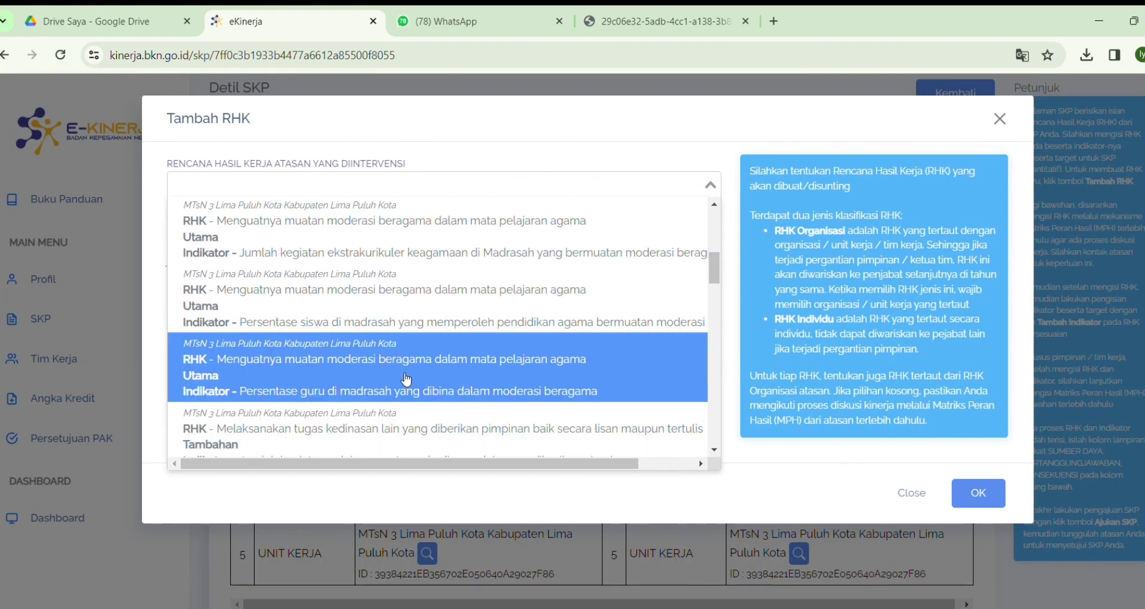
{"action": "scroll", "coordinate": [407, 379], "scroll_direction": "down", "scroll_amount": 4}
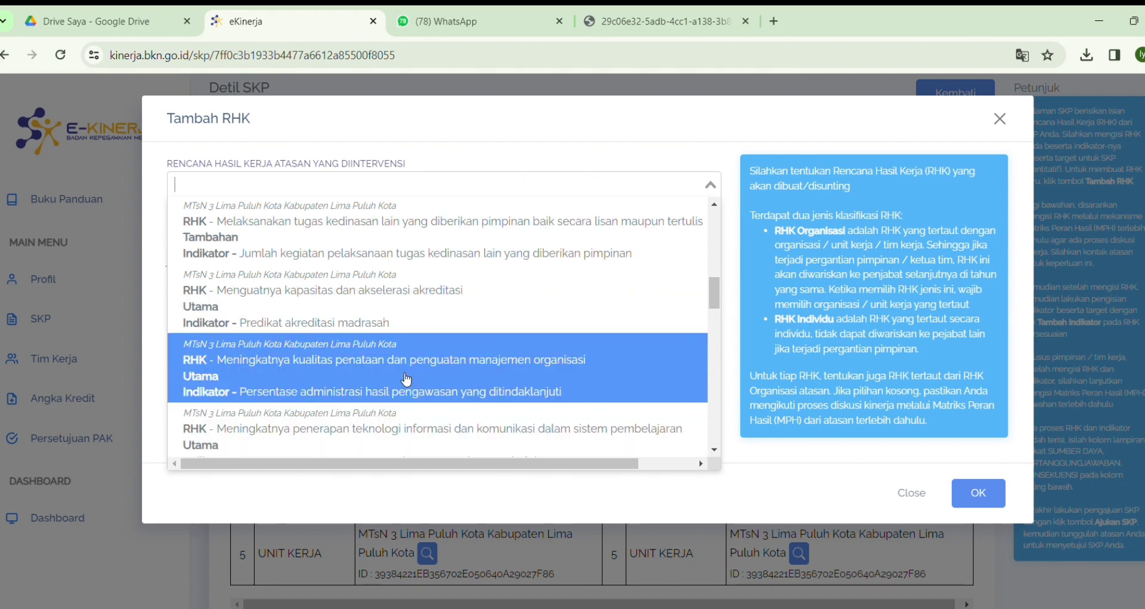
{"action": "scroll", "coordinate": [406, 379], "scroll_direction": "down", "scroll_amount": 4}
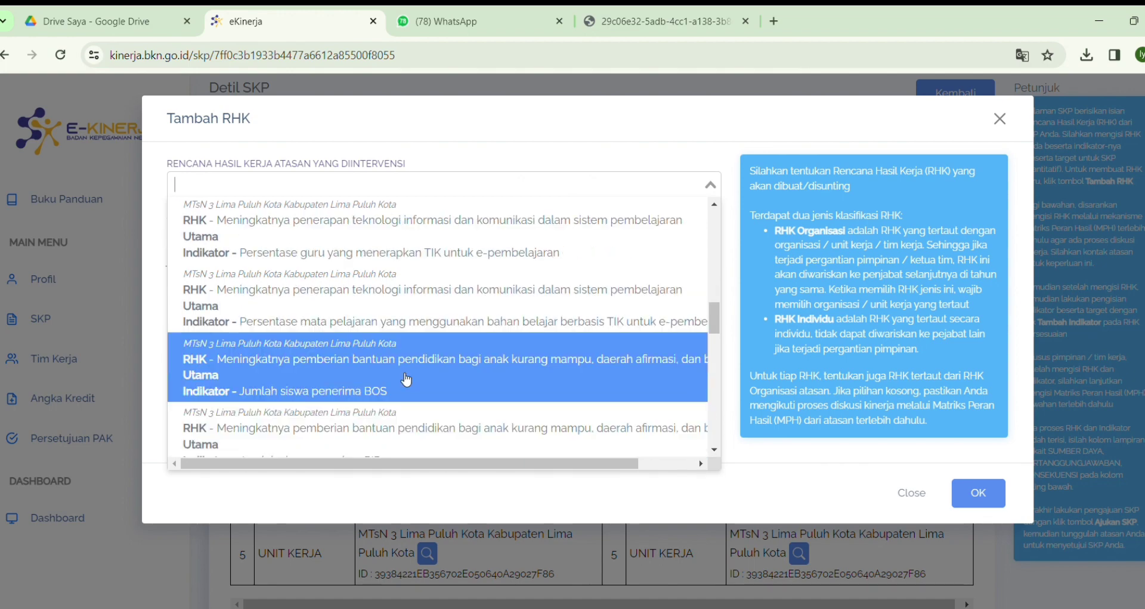
{"action": "scroll", "coordinate": [406, 379], "scroll_direction": "down", "scroll_amount": 3}
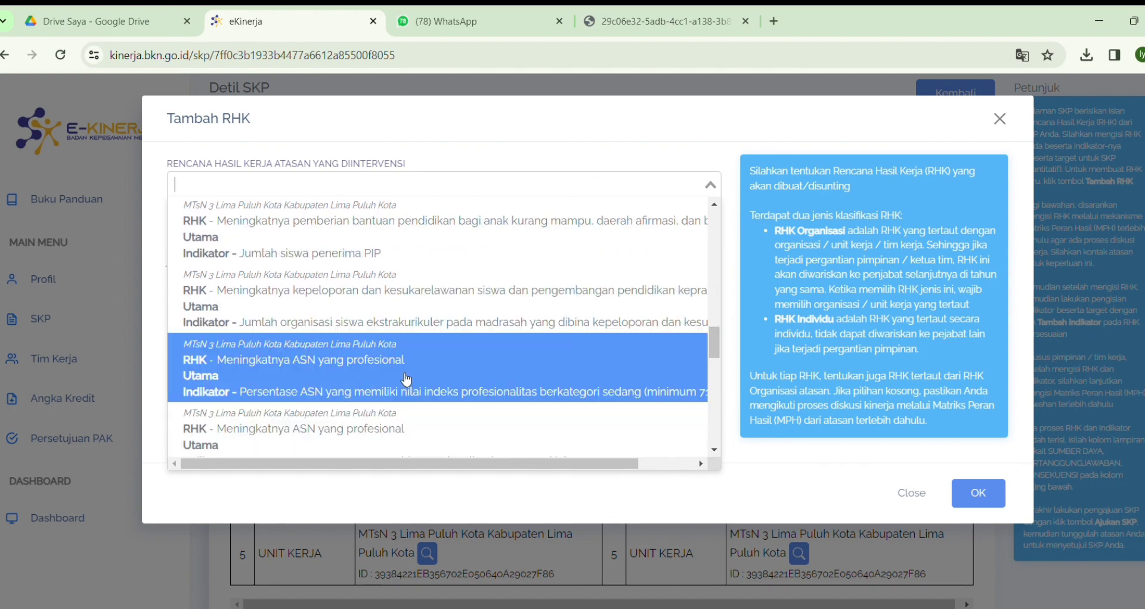
{"action": "scroll", "coordinate": [406, 380], "scroll_direction": "down", "scroll_amount": 3}
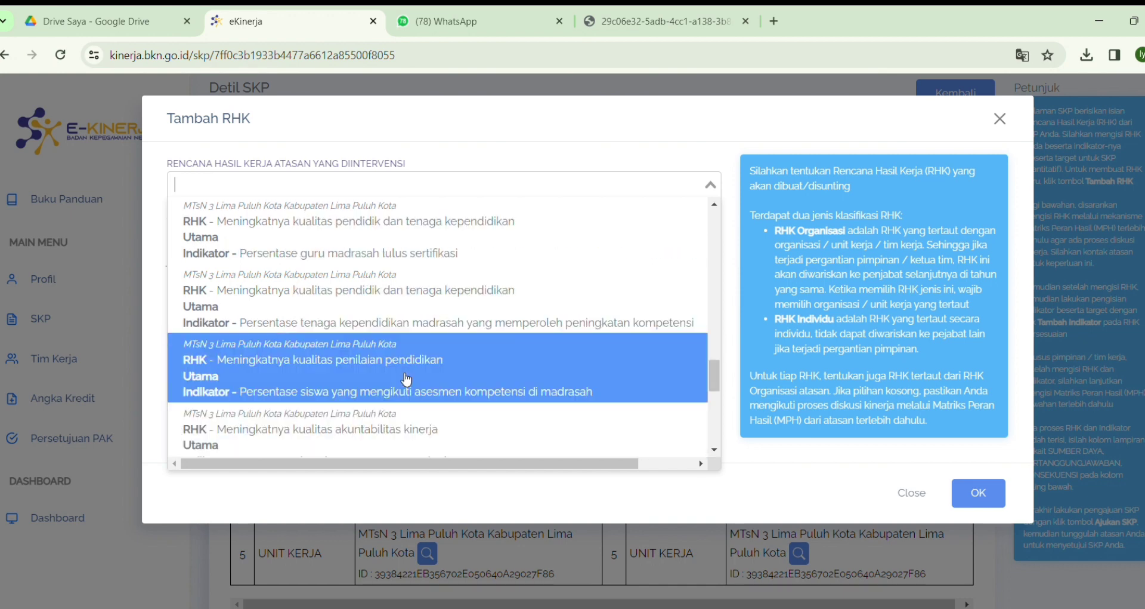
{"action": "left_click", "coordinate": [407, 379]}
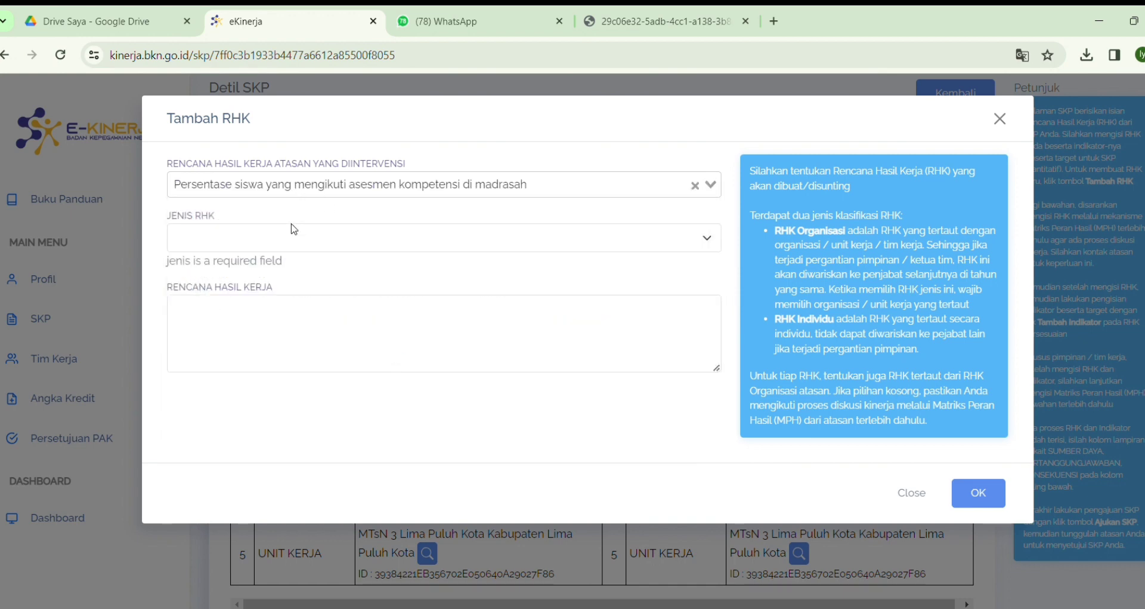
- Set the fifth RHK's type to Utama, enter "Jumlah laporan hasil belajar siswa pada mata pelajaran matematika" as its work result, and save it
{"action": "left_click", "coordinate": [292, 235]}
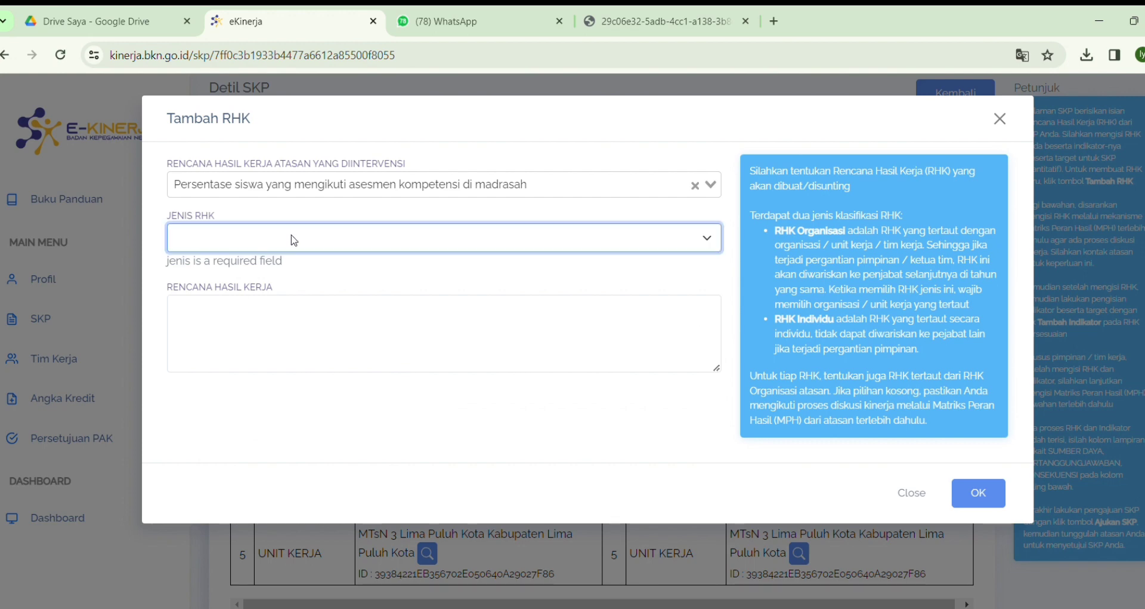
{"action": "left_click", "coordinate": [219, 257]}
{"action": "left_click", "coordinate": [226, 325]}
{"action": "type", "text": "Jumlah l"}
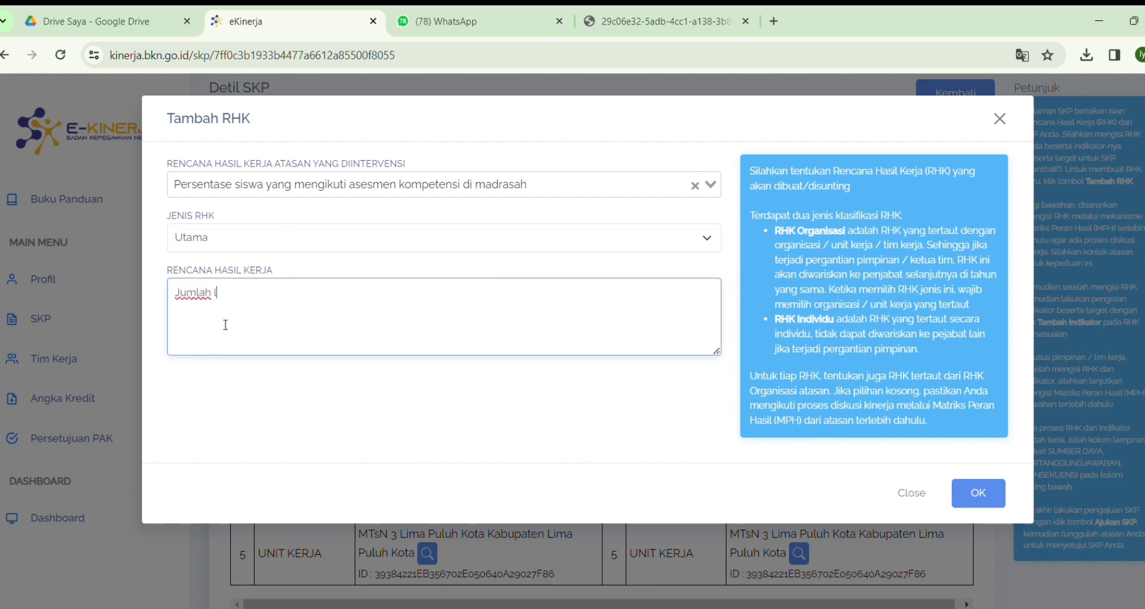
{"action": "type", "text": "aporan hasil bel"}
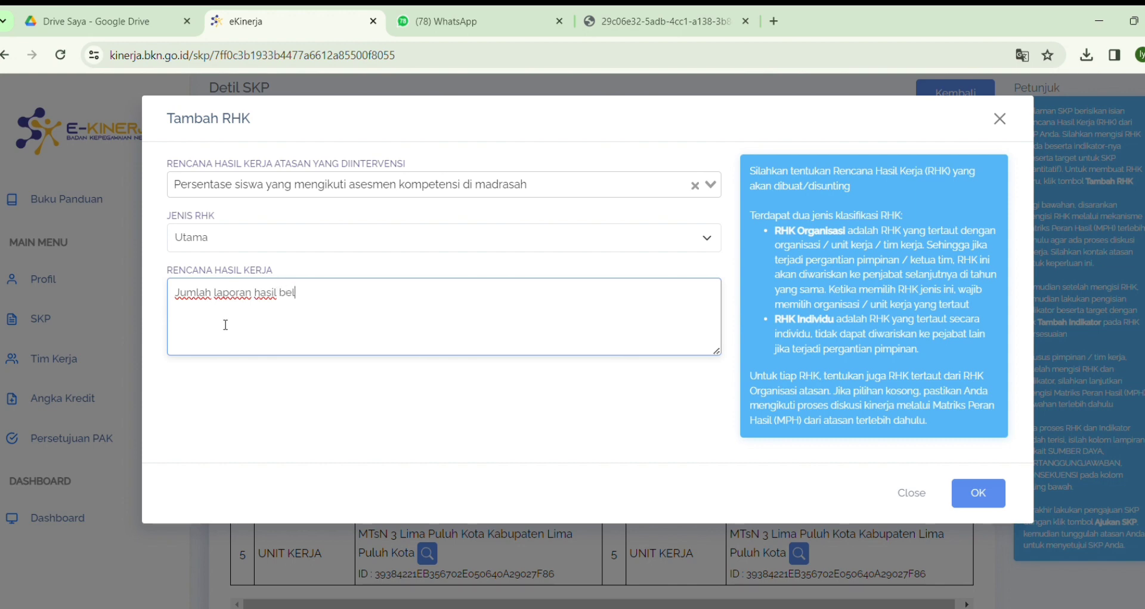
{"action": "type", "text": "ajar siswa pada mata p"}
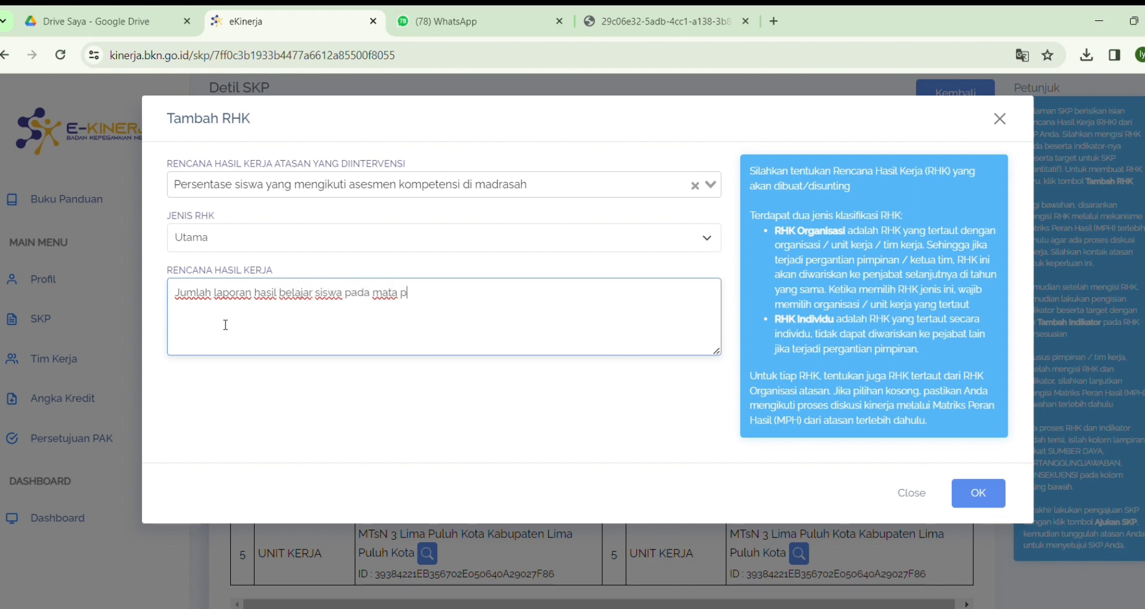
{"action": "type", "text": "elajaran matematik"}
{"action": "type", "text": "a"}
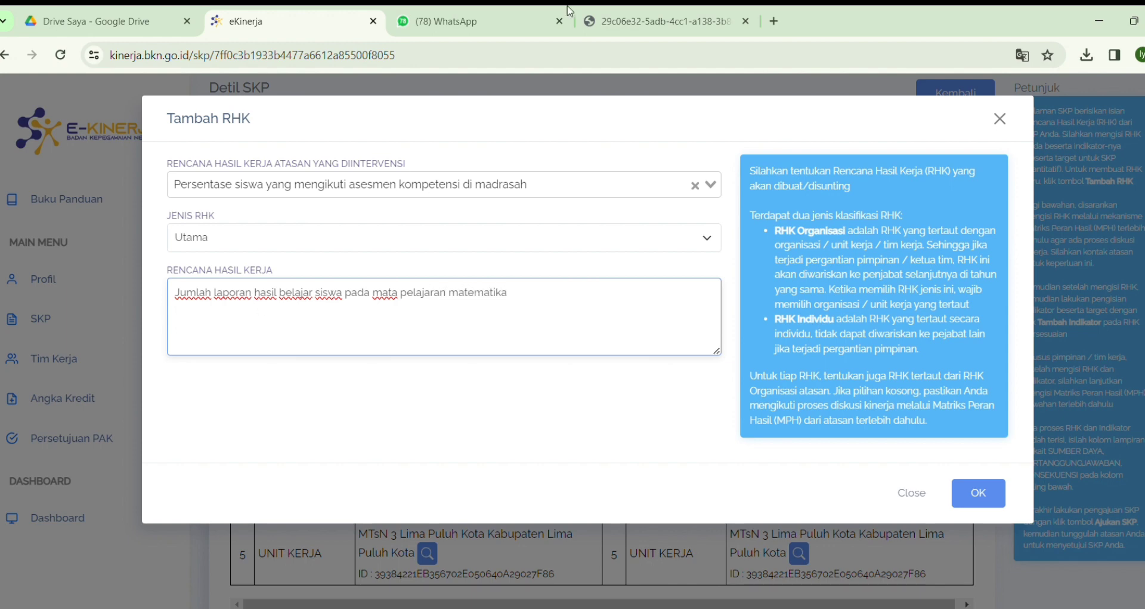
{"action": "left_click", "coordinate": [686, 19]}
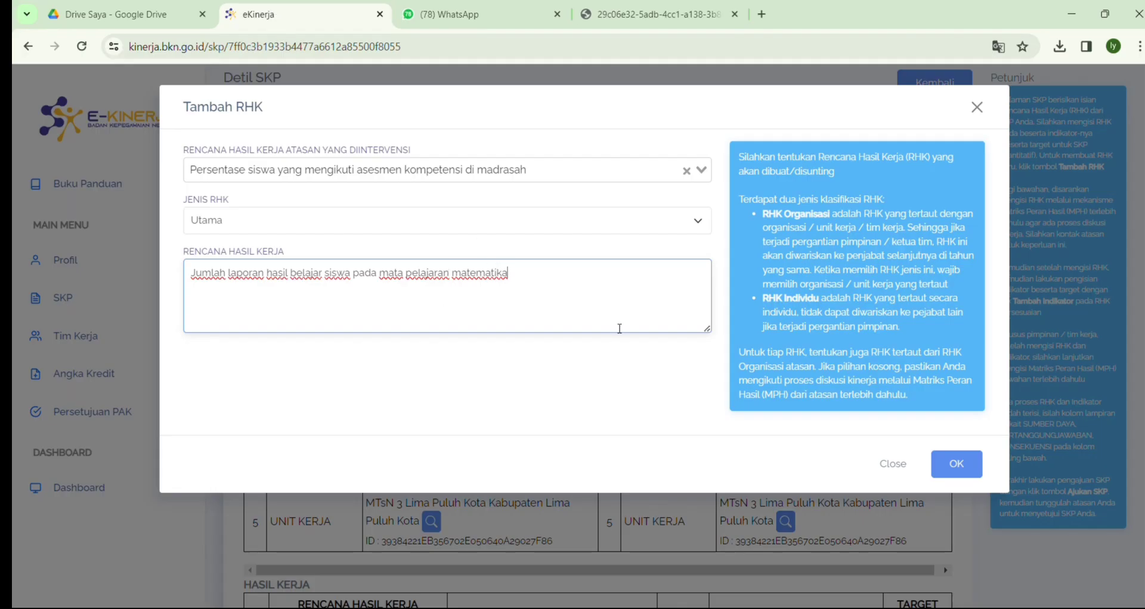
{"action": "left_click", "coordinate": [967, 458]}
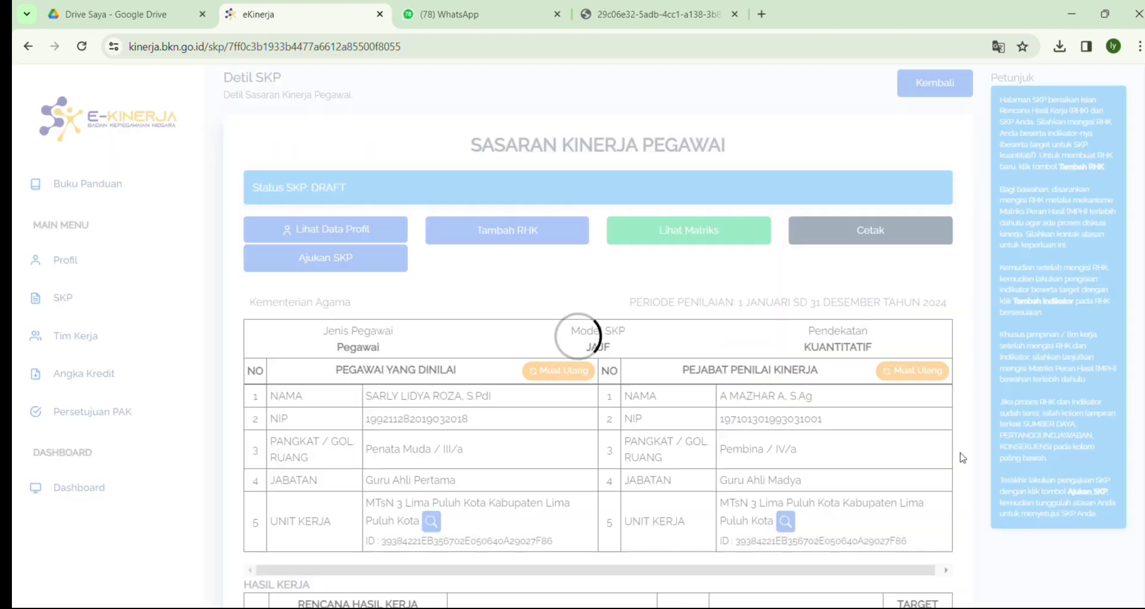
- Start a Kuantitas indicator for the fifth RHK with the text "Jumlah laporan hasil belajar siswa"
{"action": "scroll", "coordinate": [1130, 436], "scroll_direction": "down", "scroll_amount": 20}
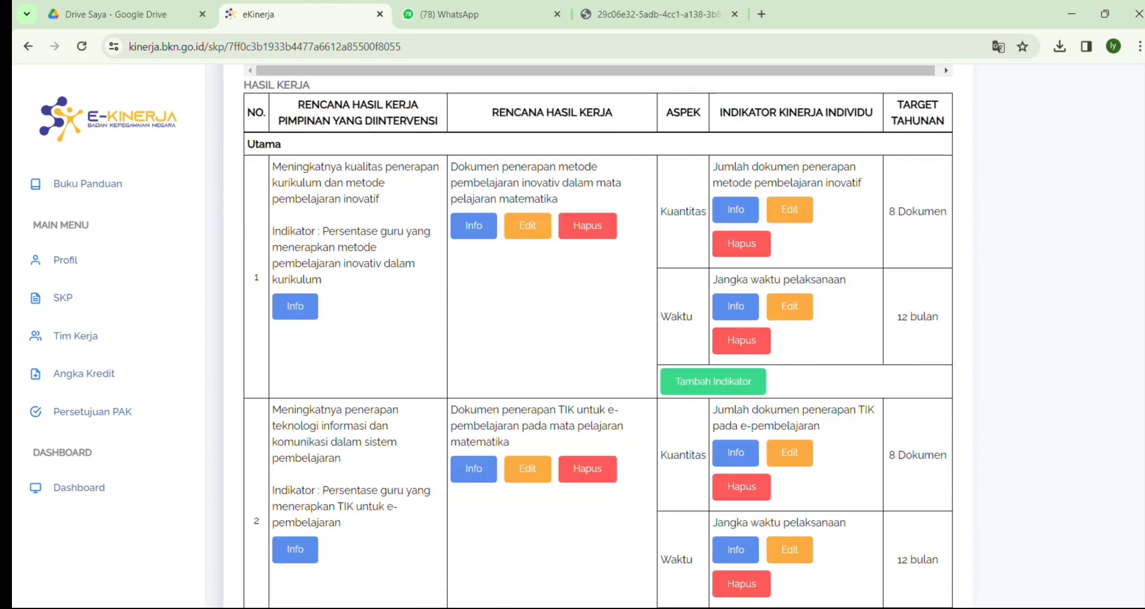
{"action": "scroll", "coordinate": [978, 409], "scroll_direction": "up", "scroll_amount": 5}
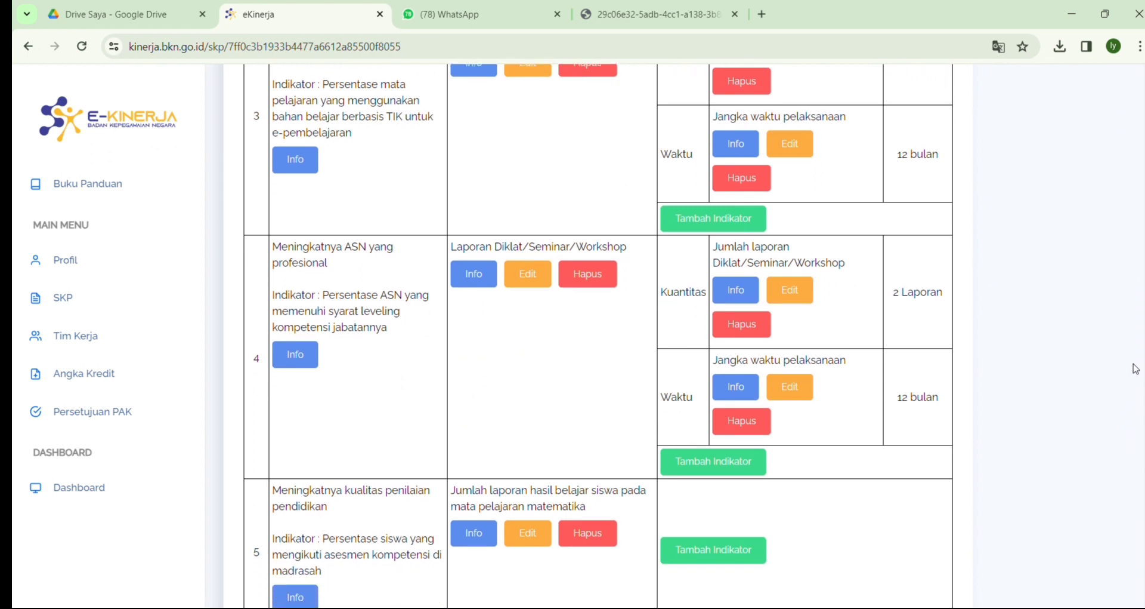
{"action": "left_click", "coordinate": [695, 539]}
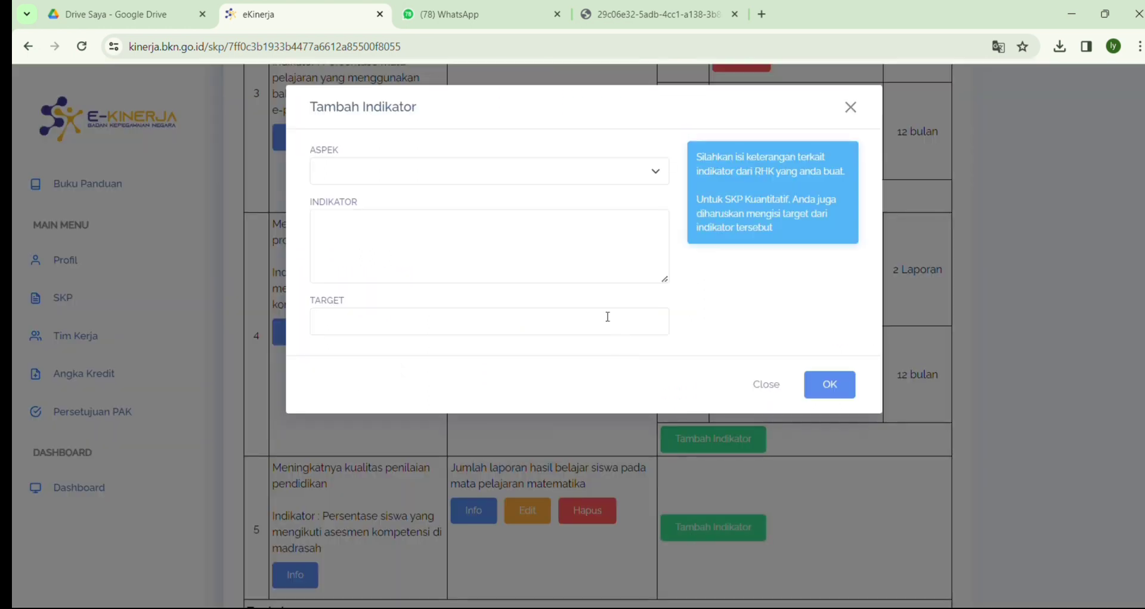
{"action": "left_click", "coordinate": [483, 169]}
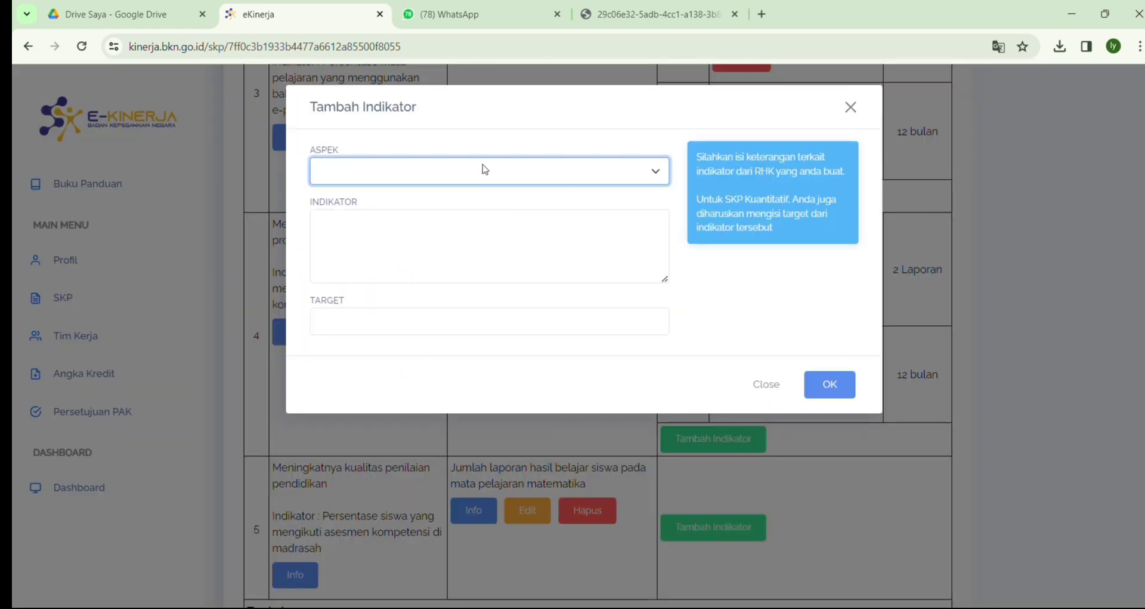
{"action": "left_click", "coordinate": [371, 205]}
{"action": "left_click", "coordinate": [369, 225]}
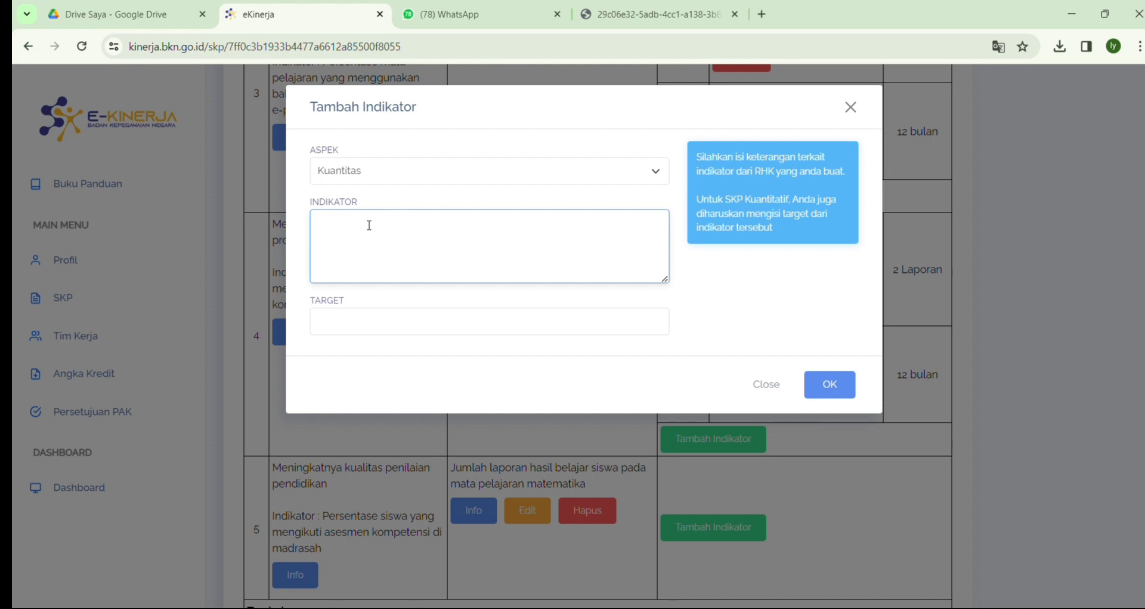
{"action": "type", "text": "Jumlah laporan hasil belaja"}
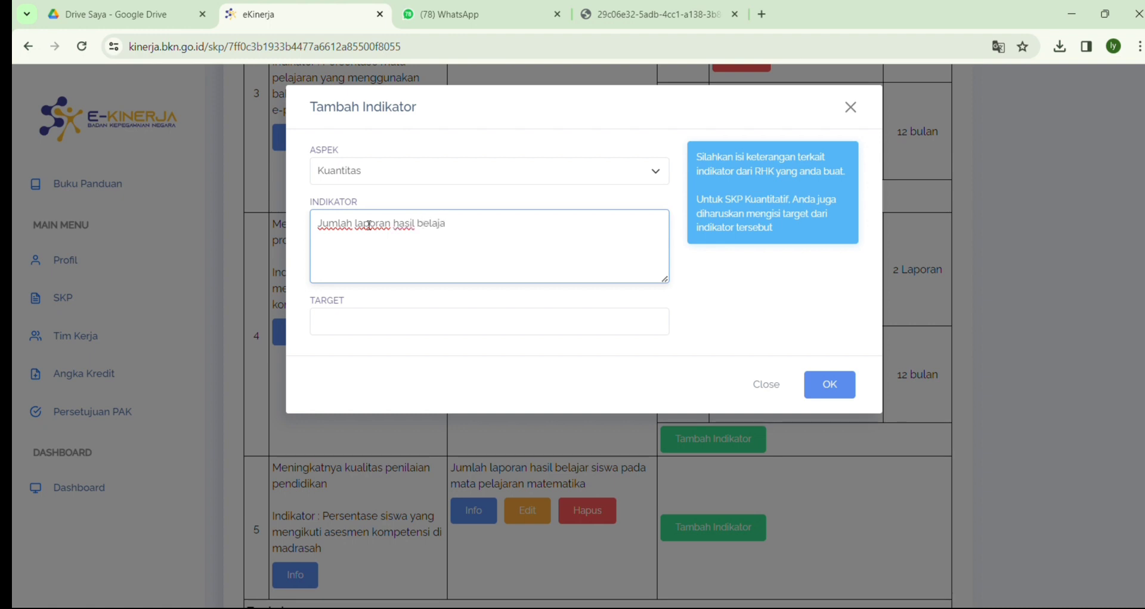
{"action": "type", "text": "r siswa"}
- Check the target in the reference SKP PDF, set the Kuantitas indicator's target to "5 laporan", and save it
{"action": "left_click", "coordinate": [421, 339]}
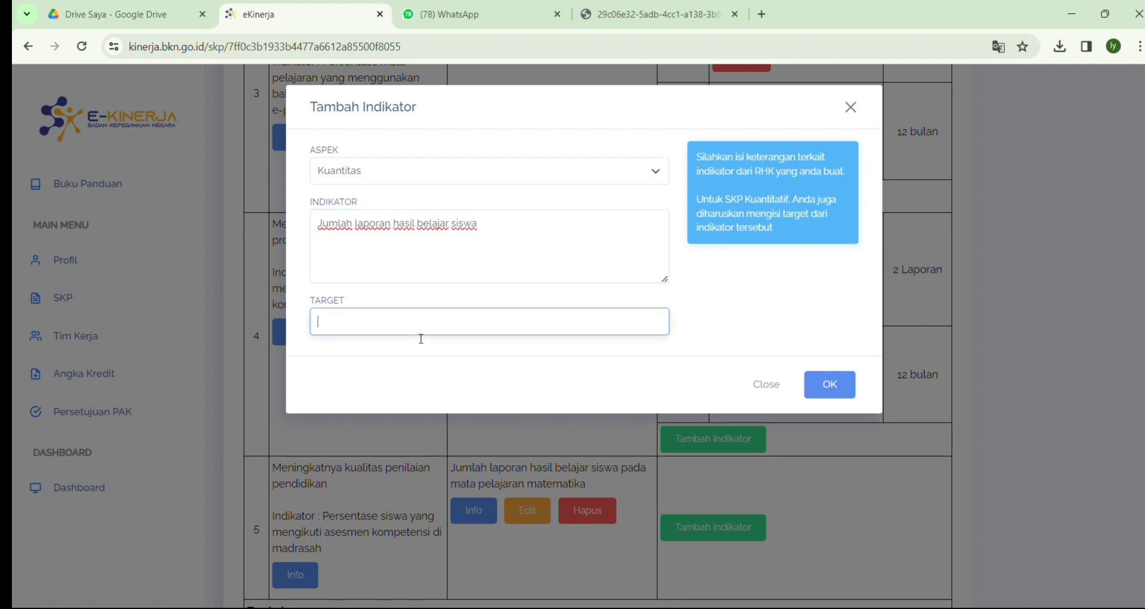
{"action": "type", "text": "5 d"}
{"action": "key", "text": "BackSpace"}
{"action": "type", "text": "La"}
{"action": "left_click", "coordinate": [762, 14]}
{"action": "left_click", "coordinate": [716, 11]}
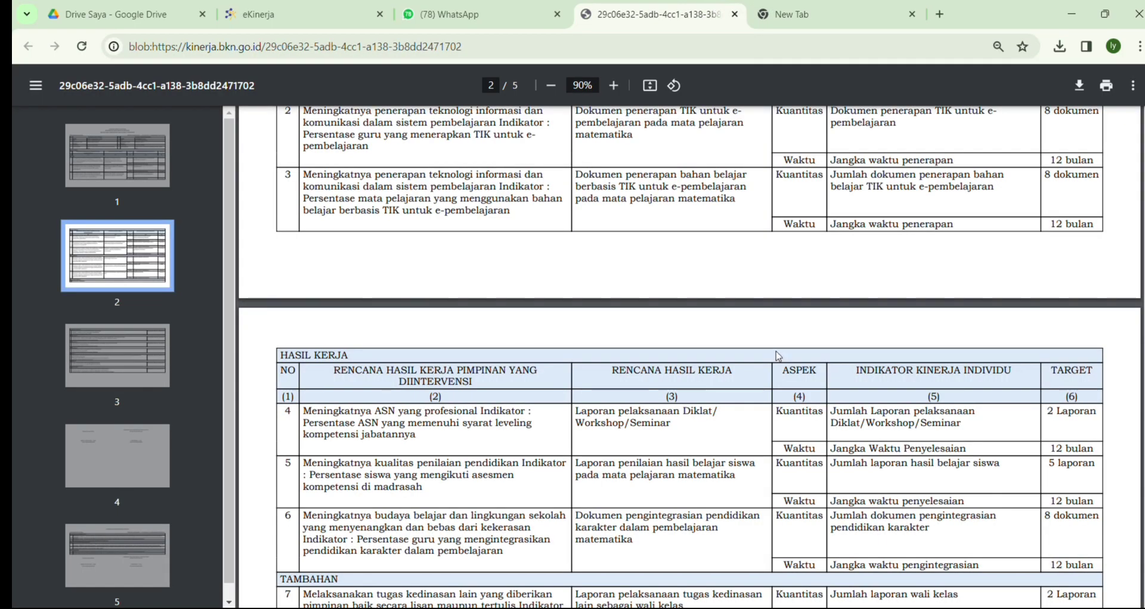
{"action": "left_click", "coordinate": [251, 12]}
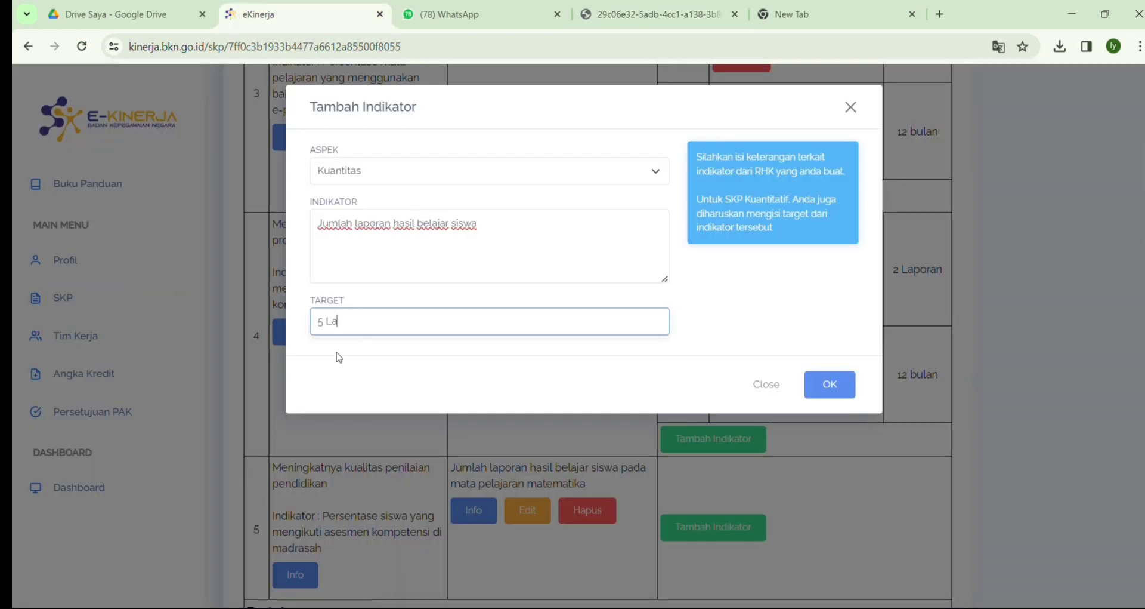
{"action": "key", "text": "BackSpace"}
{"action": "type", "text": "laporan"}
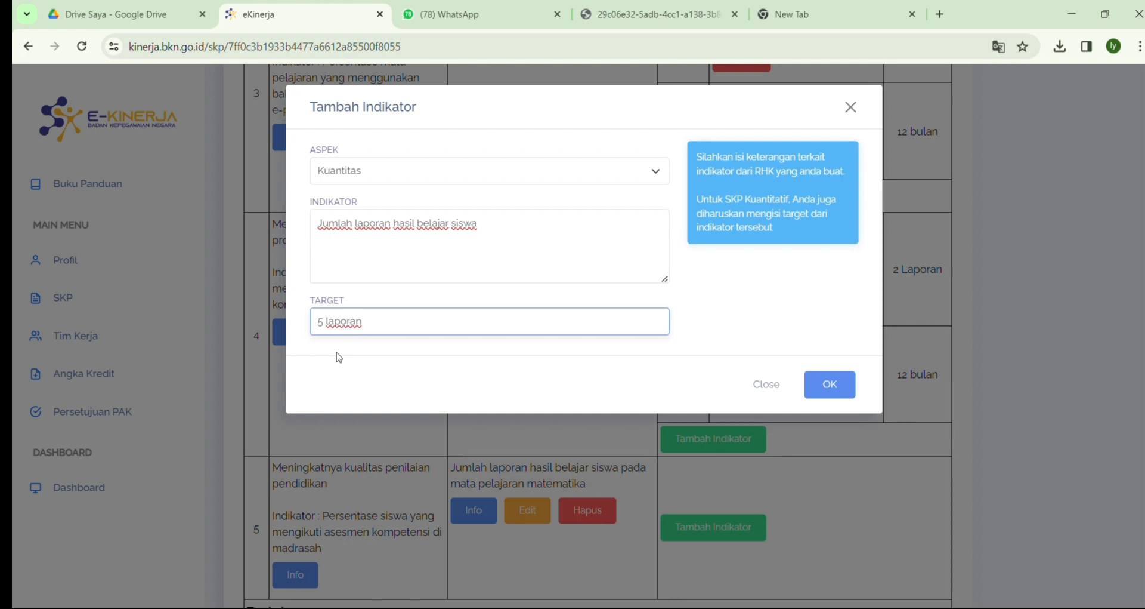
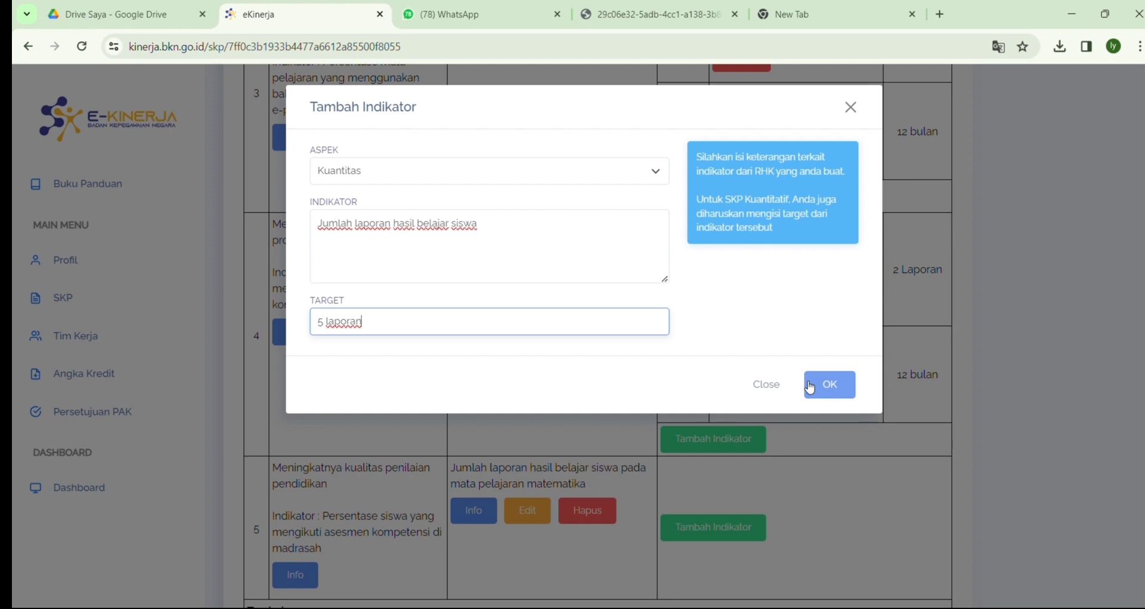
{"action": "left_click", "coordinate": [837, 395]}
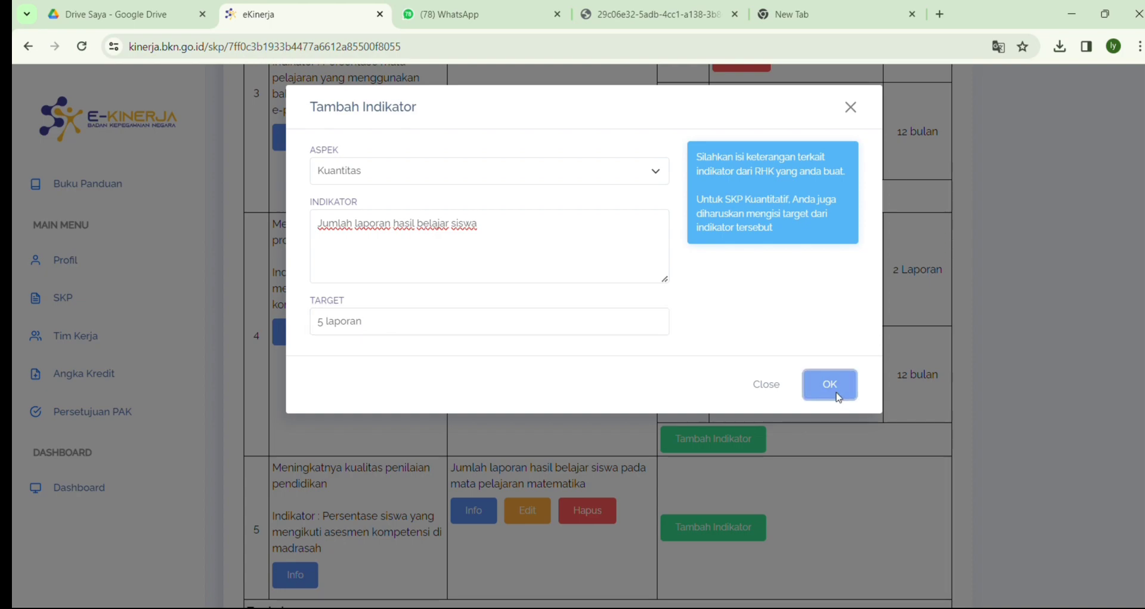
- Start a sixth RHK and link it to the superior's indicator "Persentase guru yang mengintegrasikan pendidikan karakter dalam pembelajaran"
{"action": "left_click_drag", "start_coordinate": [1144, 294], "coordinate": [1143, 84]}
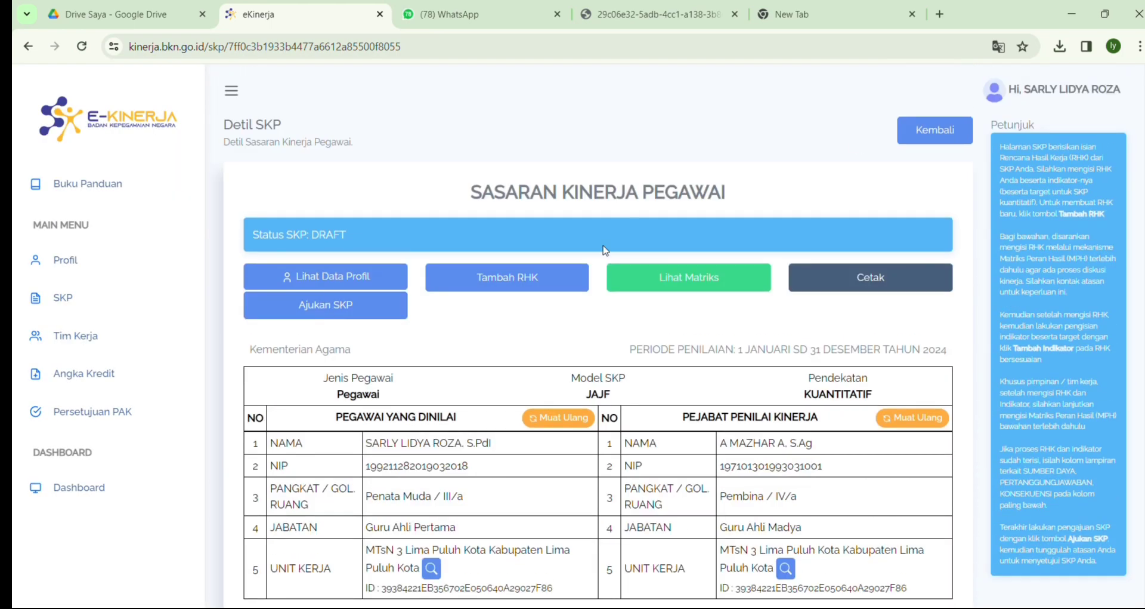
{"action": "left_click", "coordinate": [540, 281]}
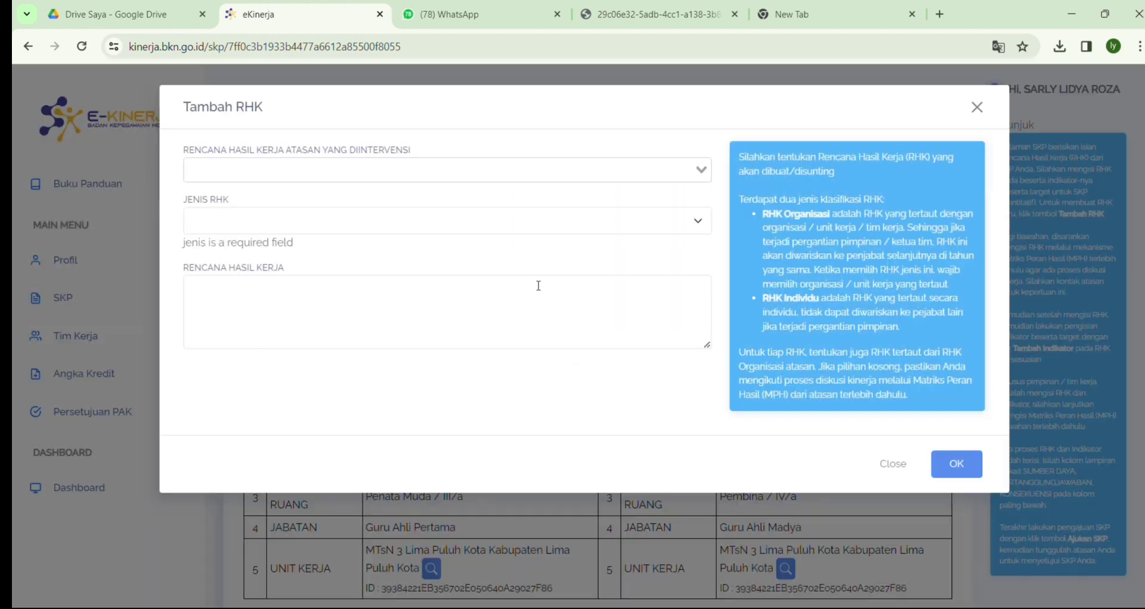
{"action": "left_click", "coordinate": [640, 171]}
{"action": "scroll", "coordinate": [376, 370], "scroll_direction": "down", "scroll_amount": 1}
{"action": "scroll", "coordinate": [376, 374], "scroll_direction": "down", "scroll_amount": 4}
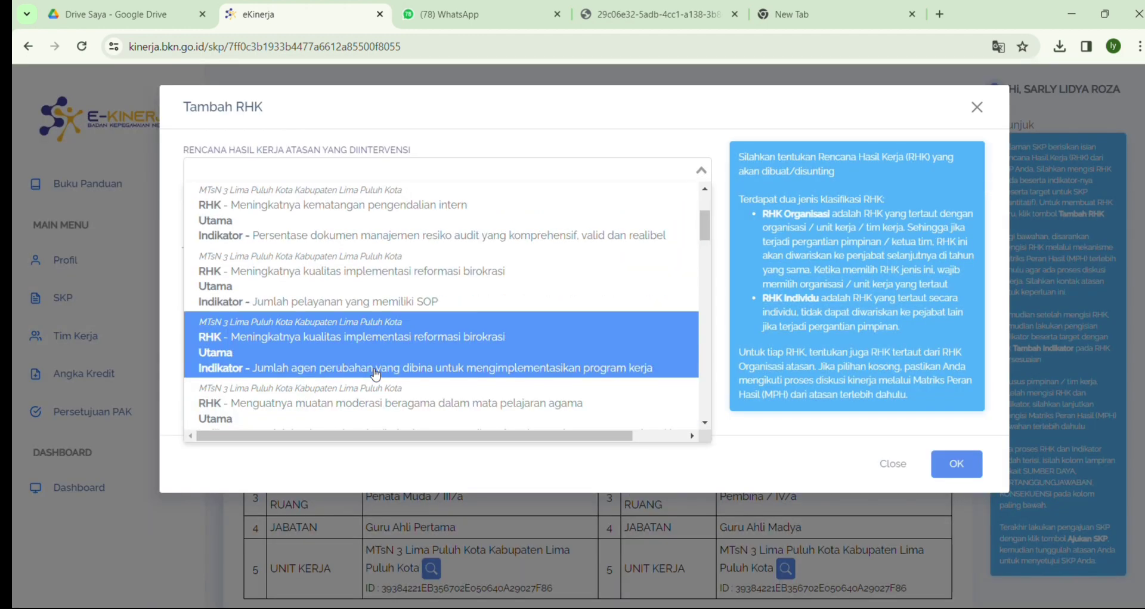
{"action": "scroll", "coordinate": [376, 374], "scroll_direction": "down", "scroll_amount": 4}
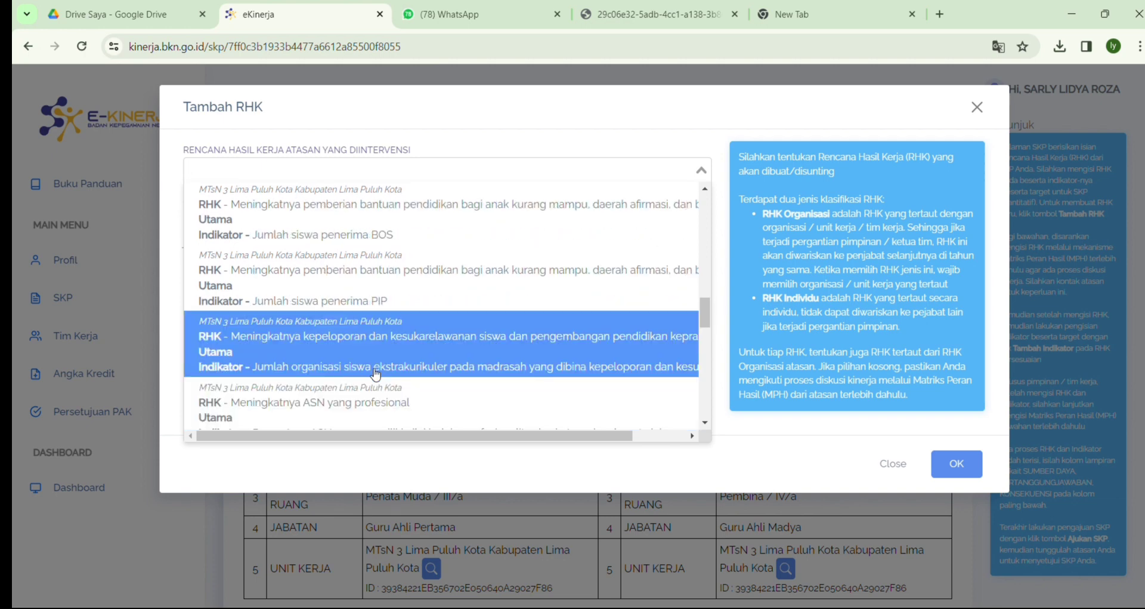
{"action": "scroll", "coordinate": [376, 373], "scroll_direction": "down", "scroll_amount": 2}
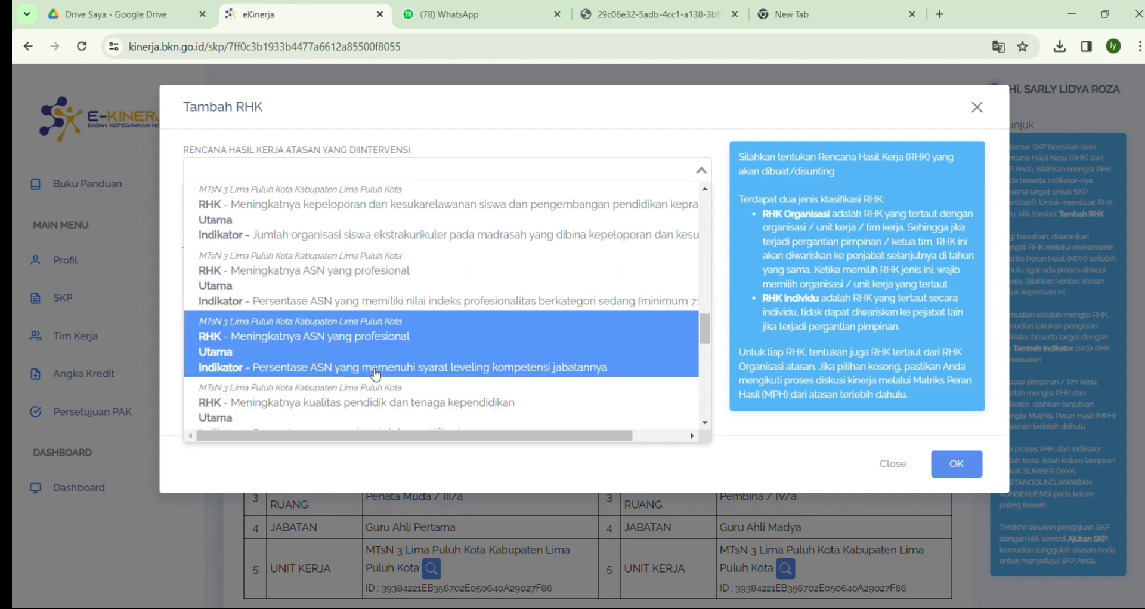
{"action": "key", "text": "Down"}
{"action": "key", "text": "Down"}
{"action": "scroll", "coordinate": [376, 374], "scroll_direction": "down", "scroll_amount": 1}
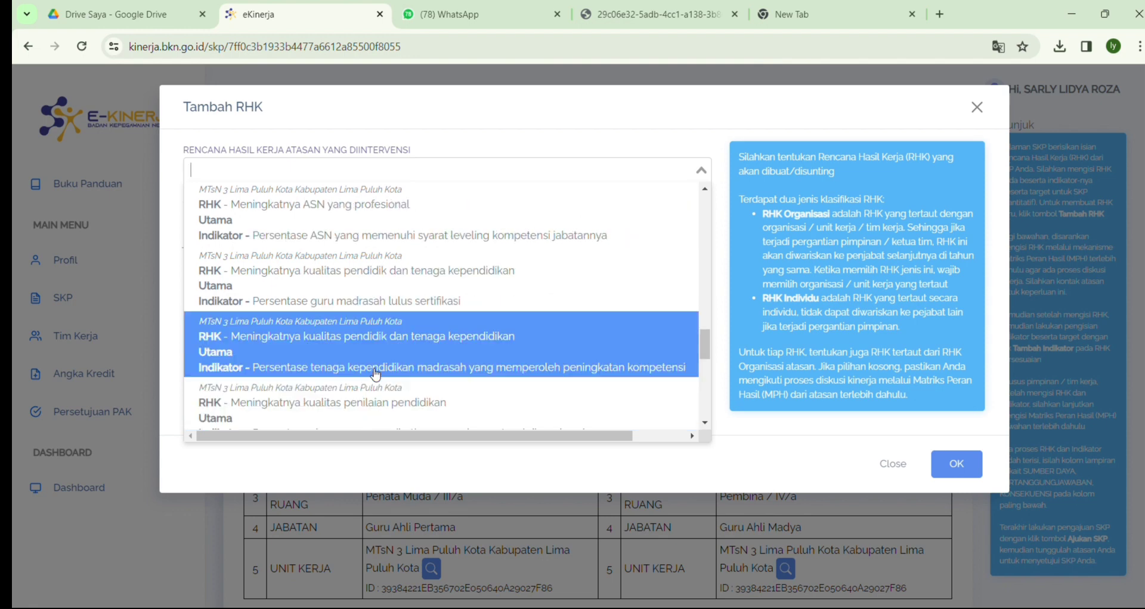
{"action": "scroll", "coordinate": [376, 374], "scroll_direction": "down", "scroll_amount": 1}
{"action": "scroll", "coordinate": [376, 373], "scroll_direction": "down", "scroll_amount": 1}
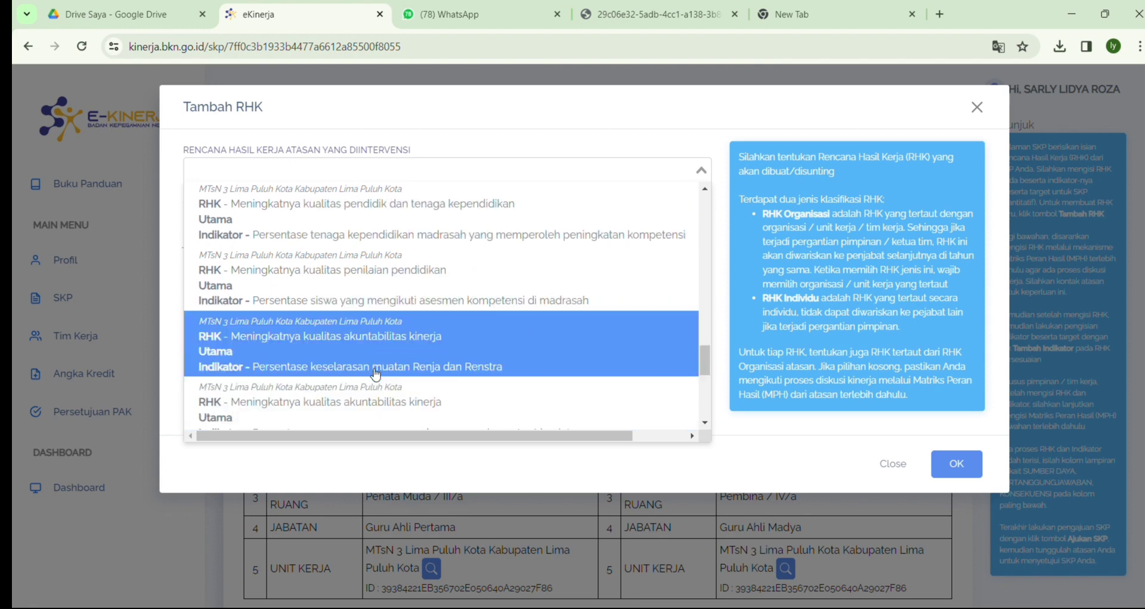
{"action": "scroll", "coordinate": [376, 374], "scroll_direction": "down", "scroll_amount": 3}
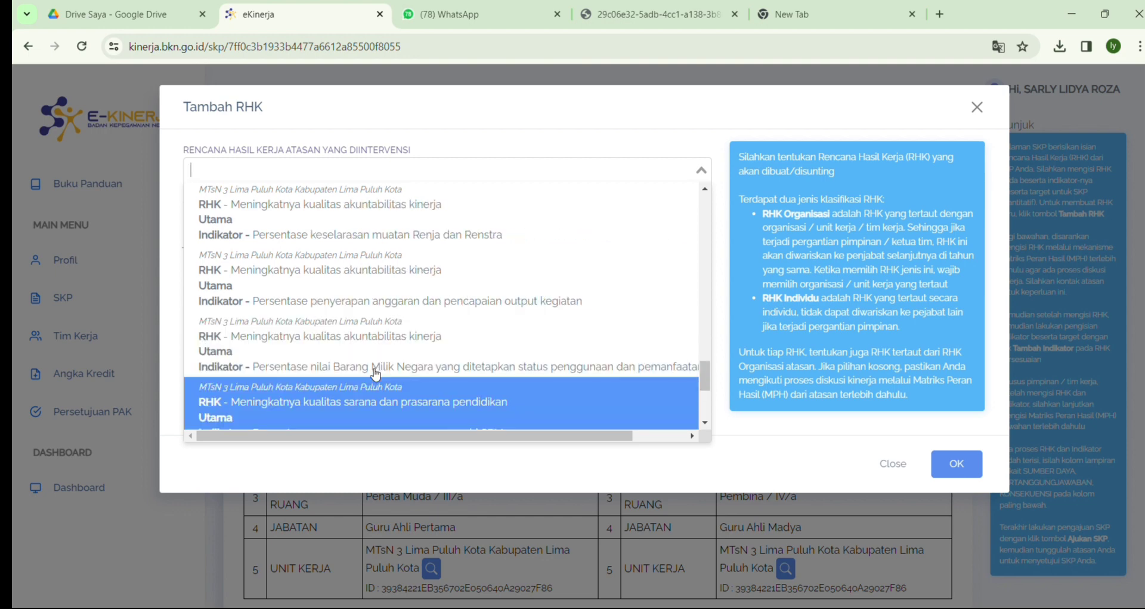
{"action": "scroll", "coordinate": [376, 374], "scroll_direction": "down", "scroll_amount": 2}
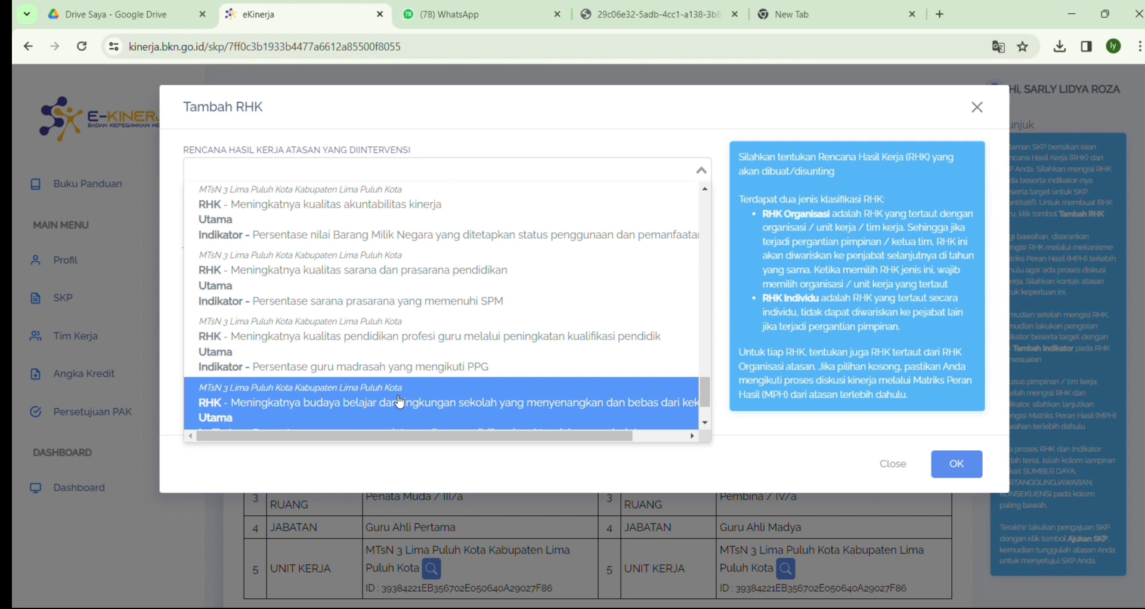
{"action": "scroll", "coordinate": [400, 401], "scroll_direction": "down", "scroll_amount": 1}
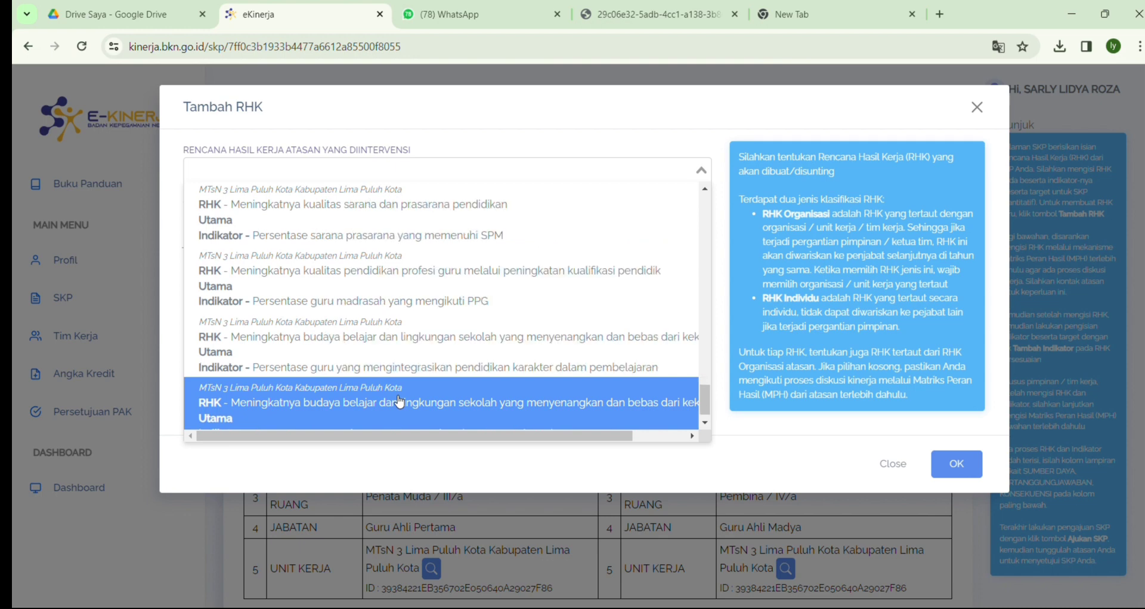
{"action": "left_click", "coordinate": [447, 374]}
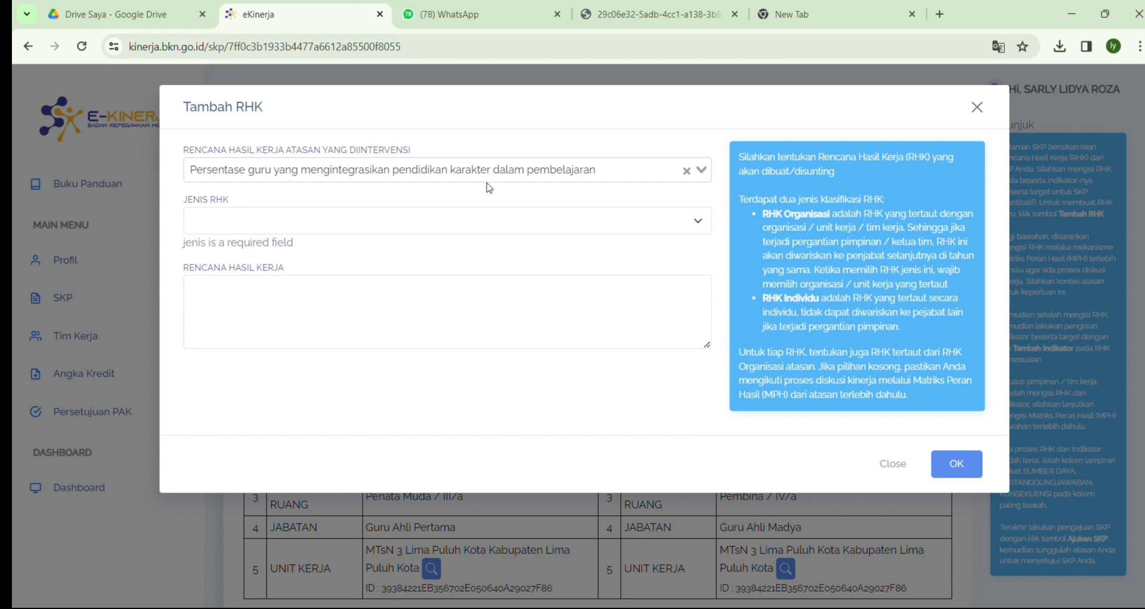
- Set the sixth RHK's type to Utama and enter "Dokumen pengintegrasian pendidikan karakter dalam pembelajaran matematika" as its work result
{"action": "left_click", "coordinate": [481, 225]}
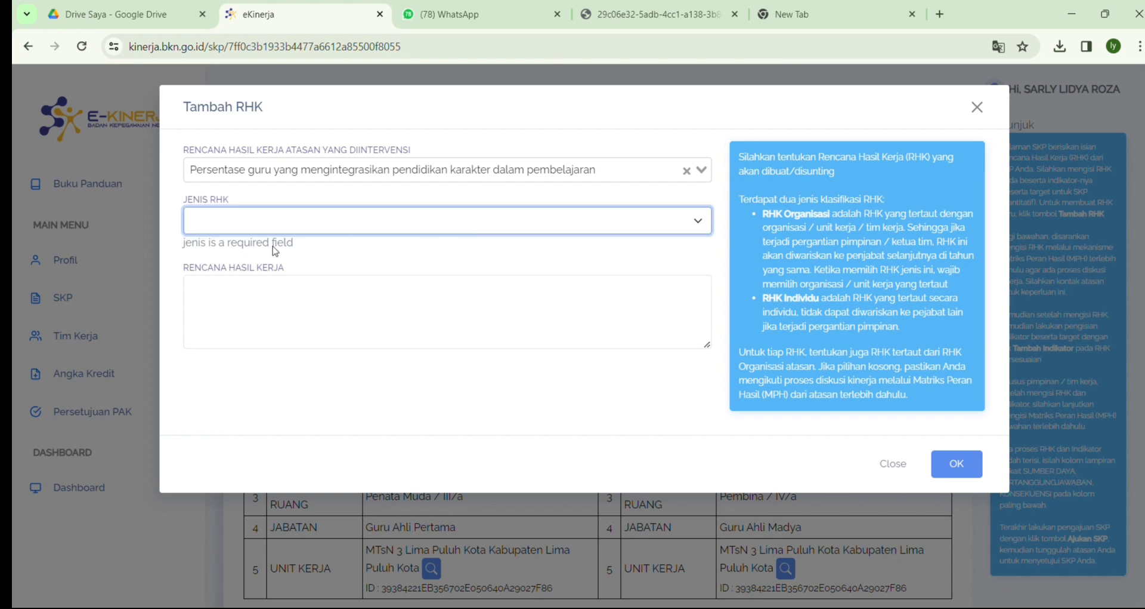
{"action": "left_click", "coordinate": [256, 242]}
{"action": "left_click", "coordinate": [249, 316]}
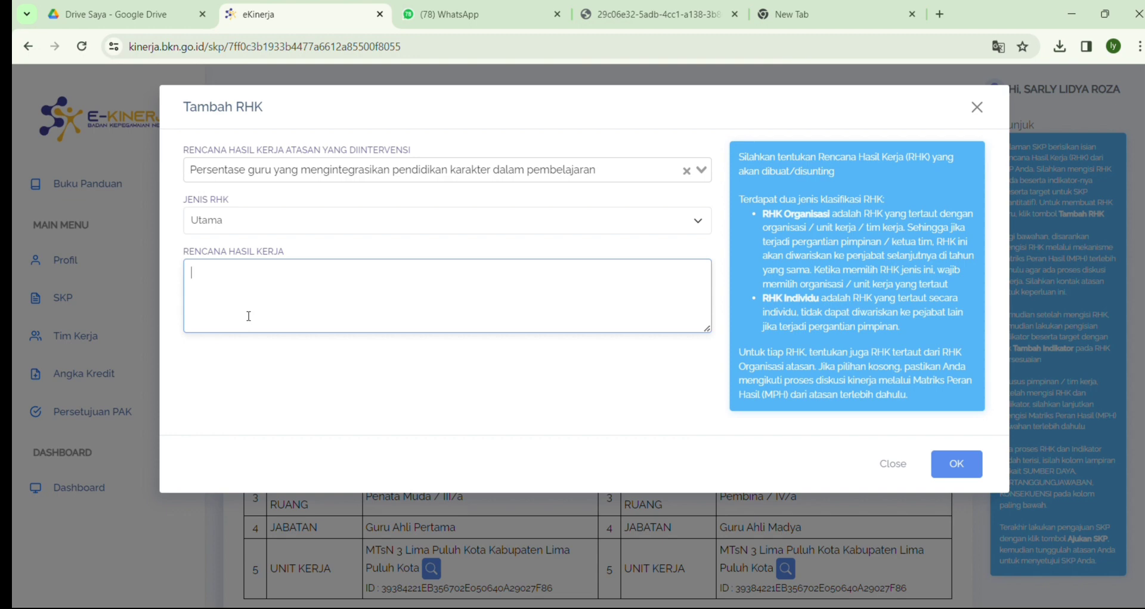
{"action": "type", "text": "Dokumen"}
{"action": "type", "text": "penginte"}
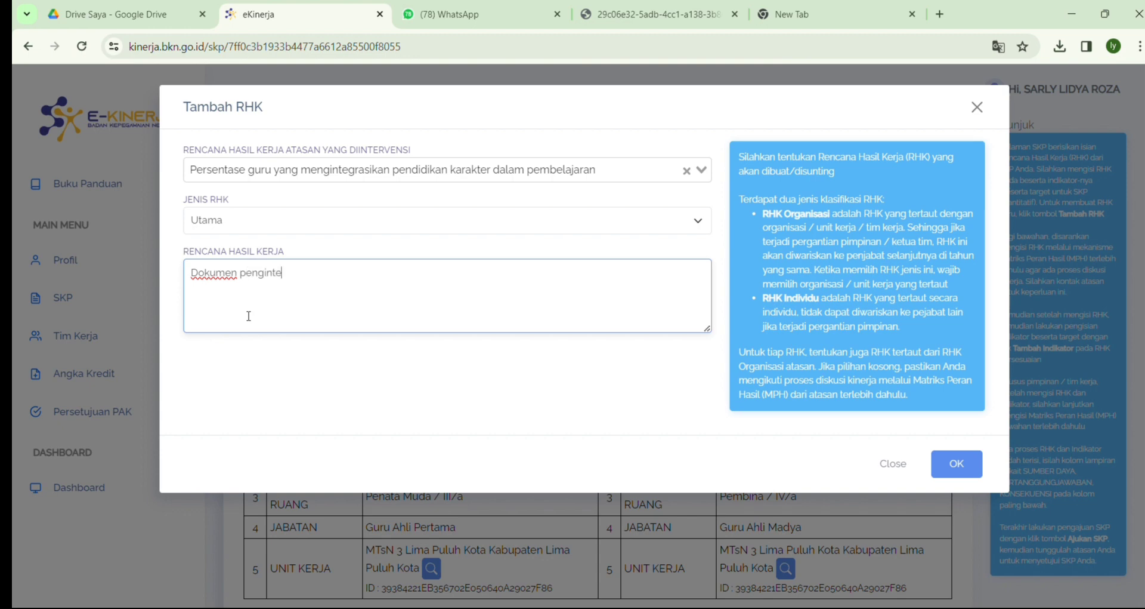
{"action": "type", "text": "grasian pendidk"}
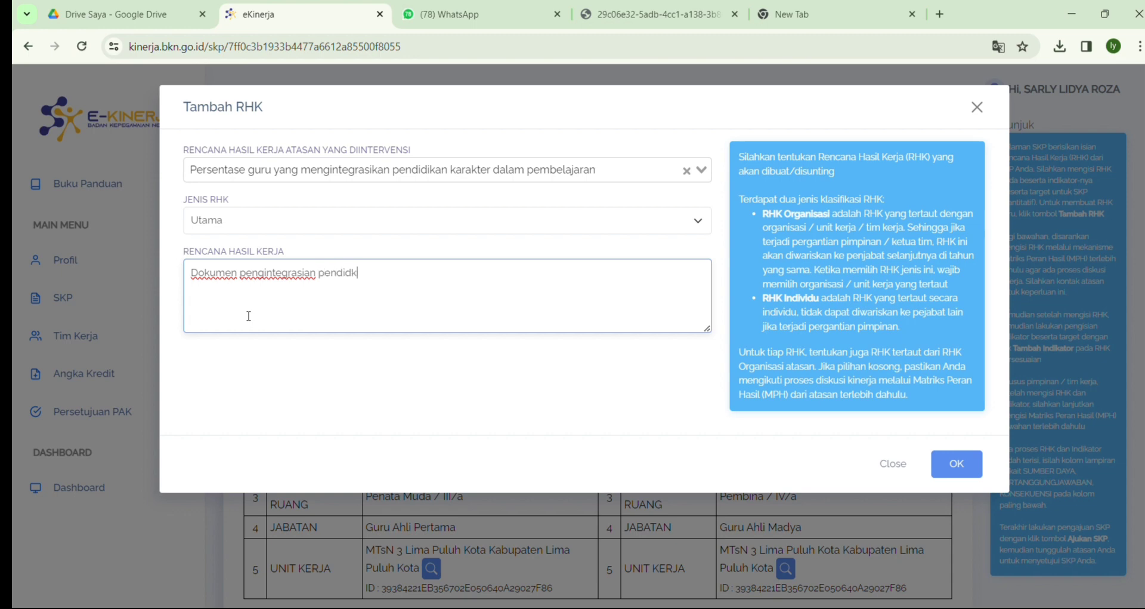
{"action": "type", "text": "aikan karakter dalam "}
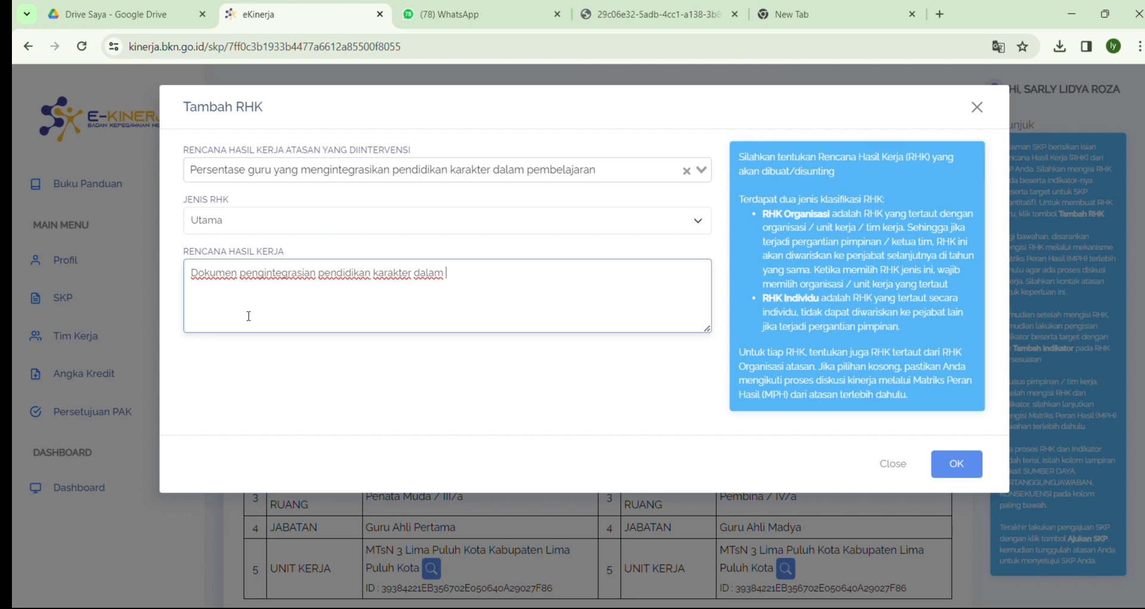
{"action": "type", "text": "pembelajaran matem"}
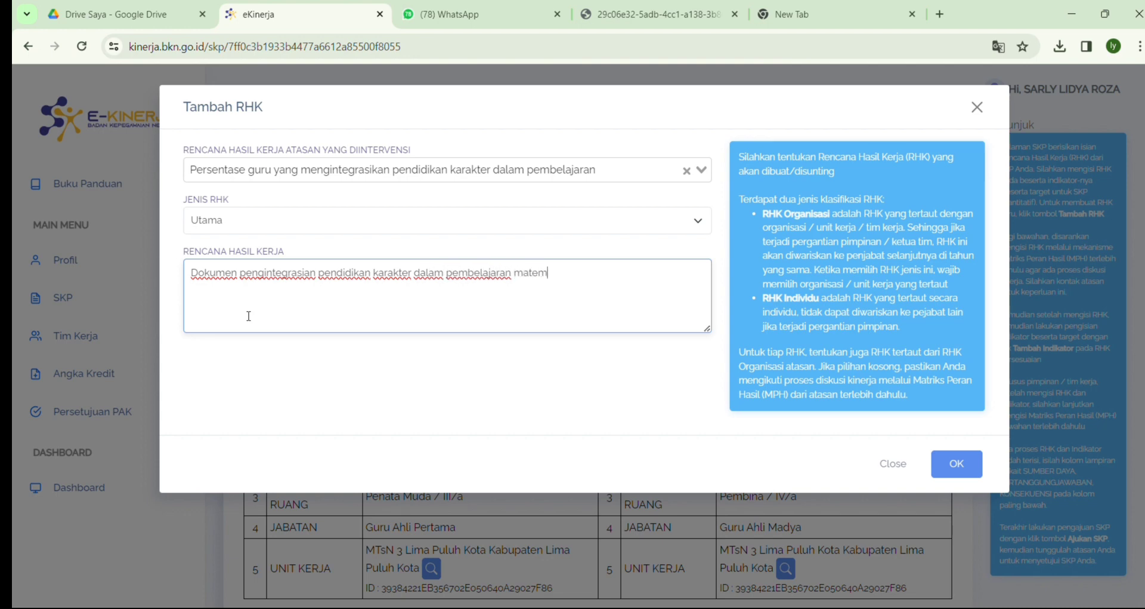
{"action": "type", "text": "atika"}
{"action": "type", "text": "dan p5p2ra"}
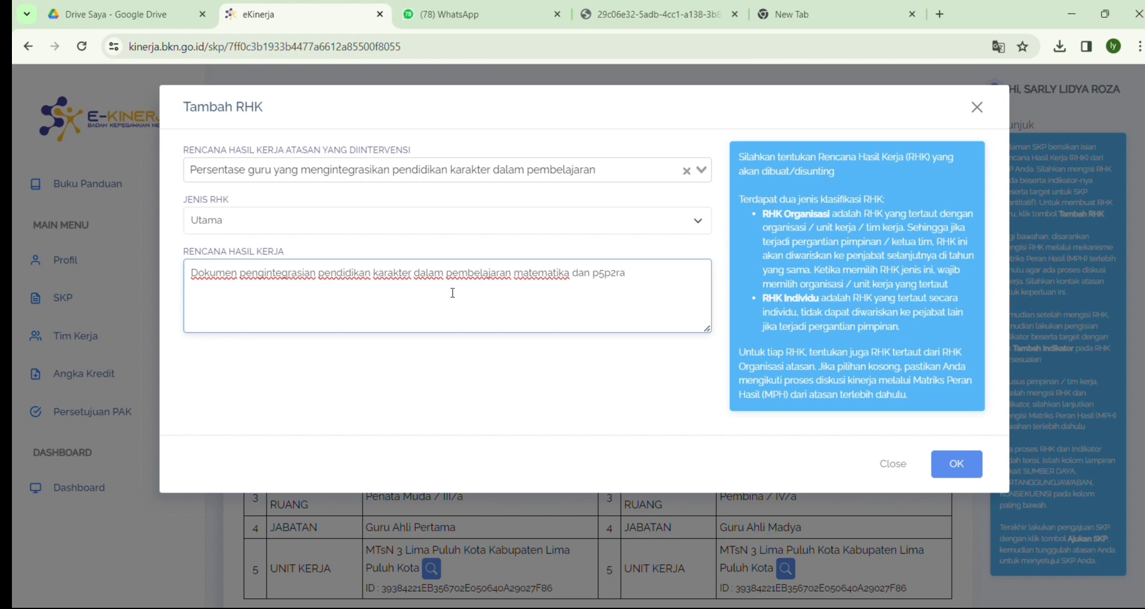
{"action": "key", "text": "BackSpace"}
{"action": "key", "text": "BackSpace"}
{"action": "key", "text": "BackSpace"}
{"action": "key", "text": "BackSpace"}
{"action": "key", "text": "BackSpace"}
{"action": "key", "text": "BackSpace"}
{"action": "key", "text": "BackSpace"}
{"action": "key", "text": "BackSpace"}
{"action": "key", "text": "BackSpace"}
- Save the sixth RHK and start a new indicator for it with the aspect Kuantitas
{"action": "left_click", "coordinate": [941, 464]}
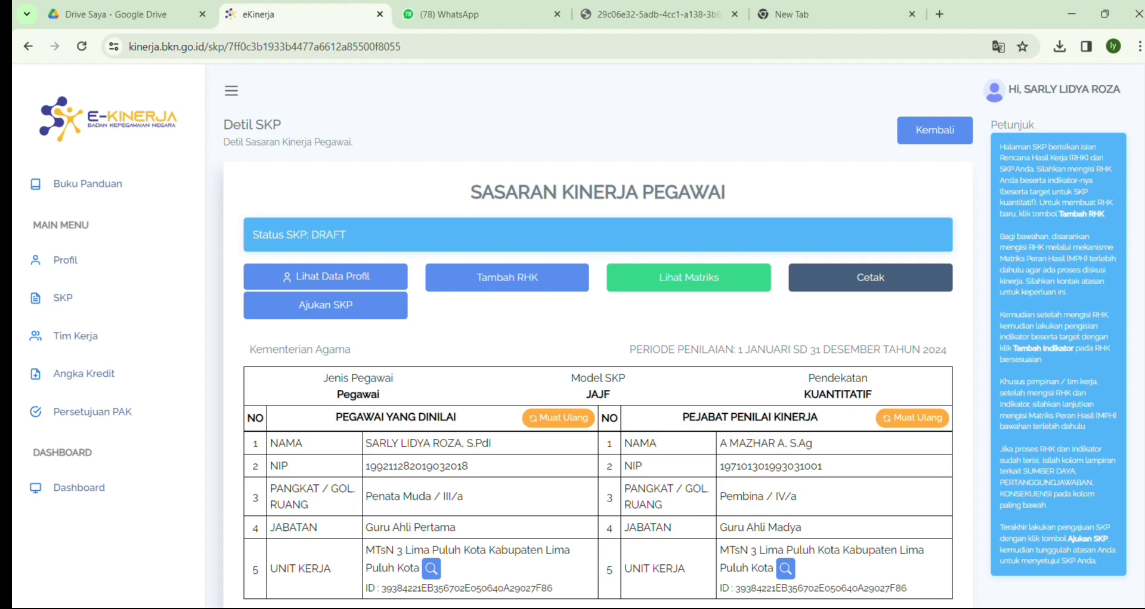
{"action": "scroll", "coordinate": [598, 335], "scroll_direction": "down", "scroll_amount": 20}
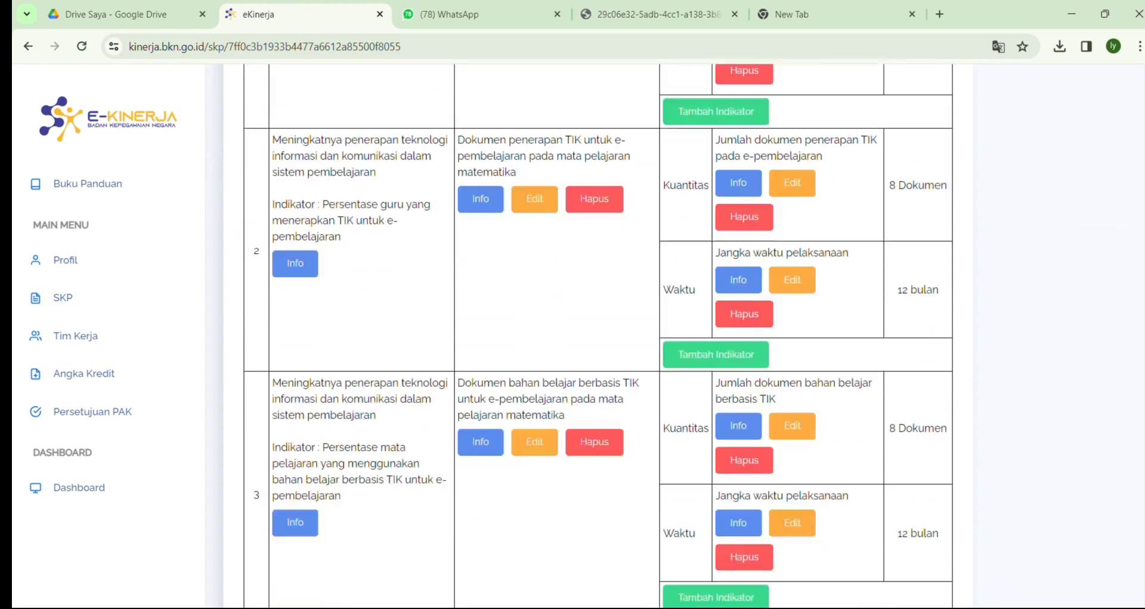
{"action": "scroll", "coordinate": [599, 335], "scroll_direction": "down", "scroll_amount": 2}
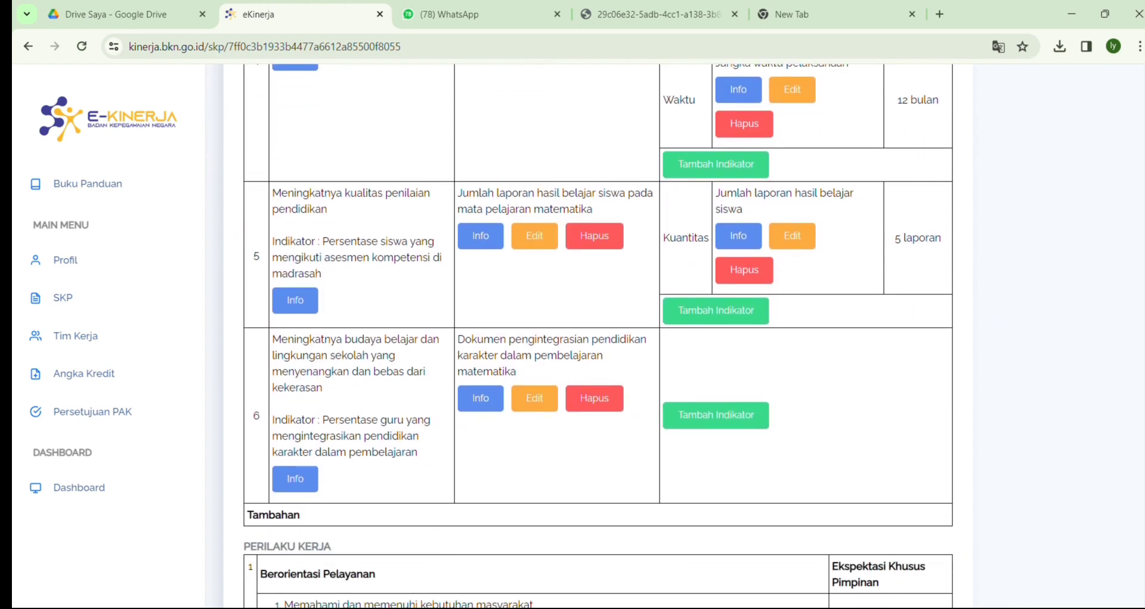
{"action": "left_click", "coordinate": [742, 414]}
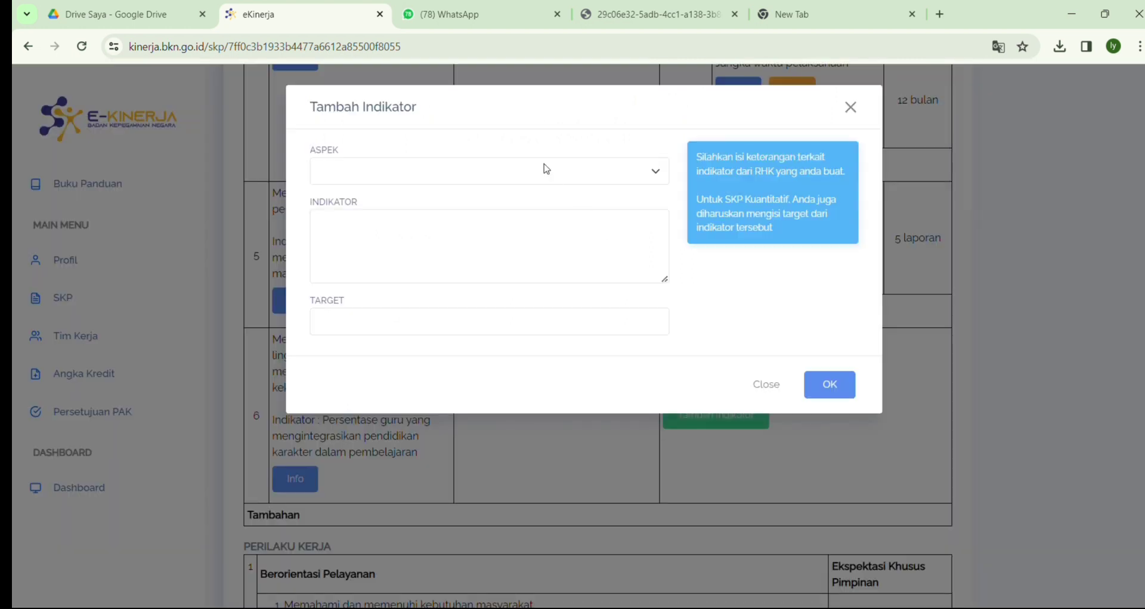
{"action": "left_click", "coordinate": [334, 207]}
- Enter "Jumlah dokumen pengintegrasian pendidikan karakter" as the Kuantitas indicator, set its target to "8 Dokumen", and save it
{"action": "left_click", "coordinate": [367, 243]}
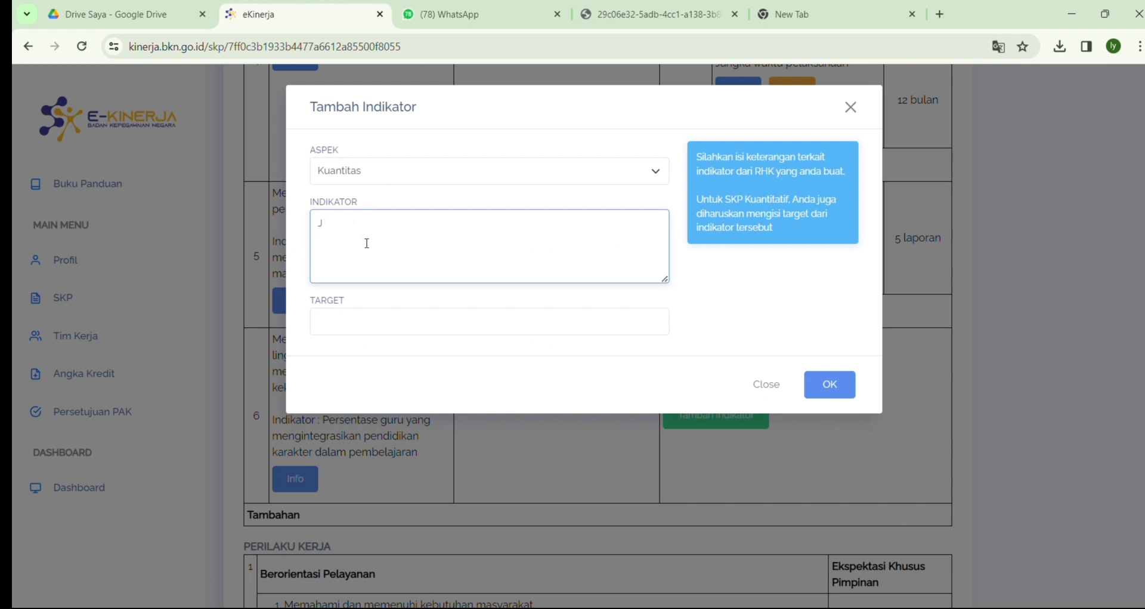
{"action": "type", "text": "Jumlah dokumen pen"}
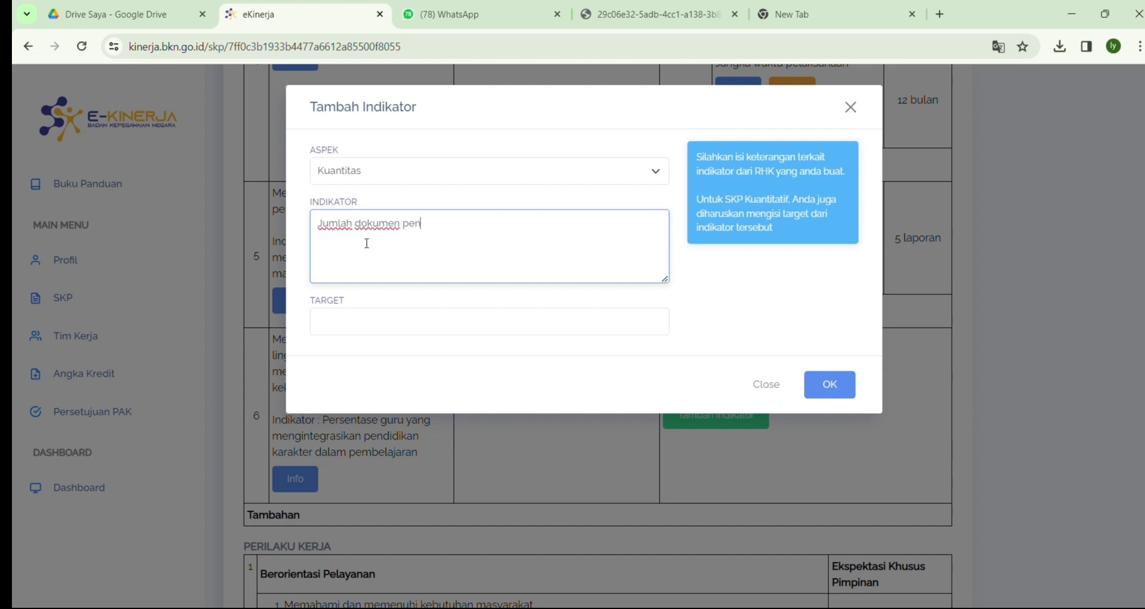
{"action": "type", "text": "gintegrasian pendidik"}
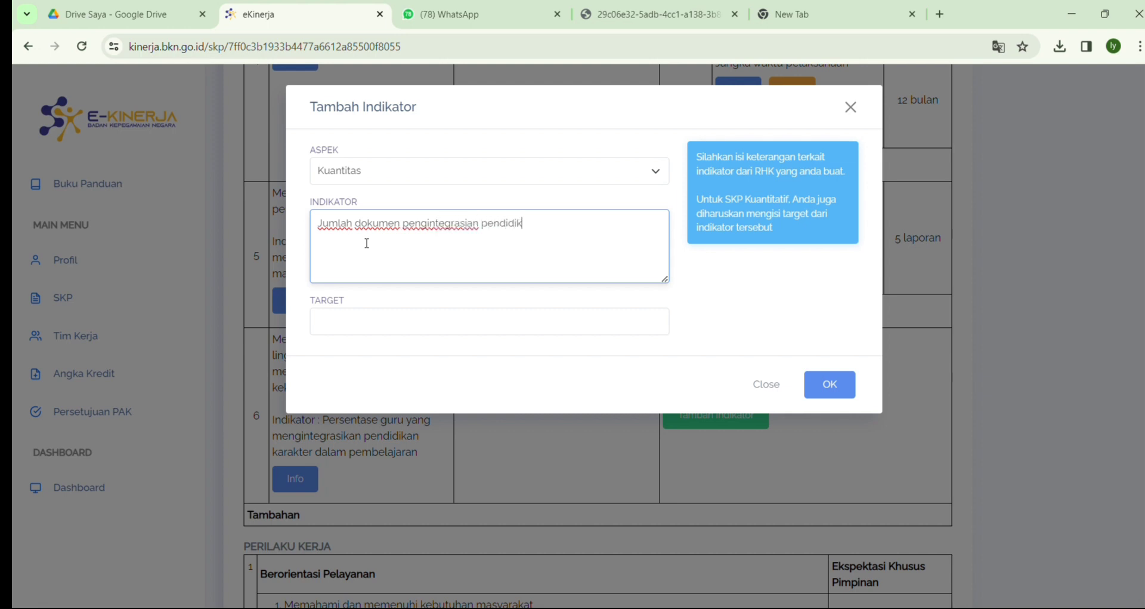
{"action": "type", "text": "an karakter"}
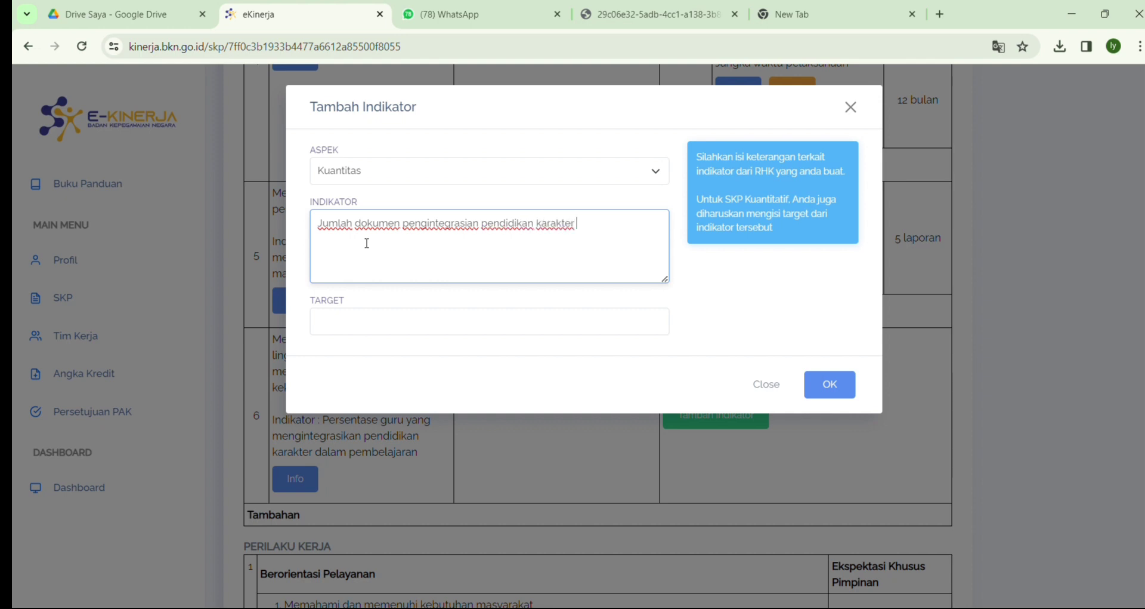
{"action": "left_click", "coordinate": [359, 316]}
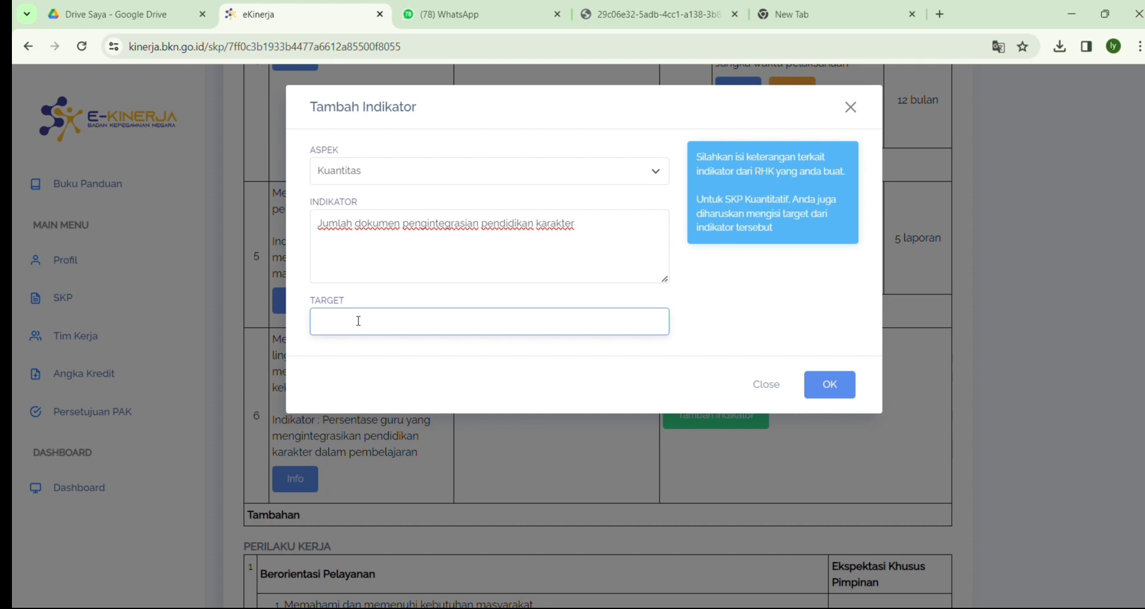
{"action": "left_click", "coordinate": [449, 436]}
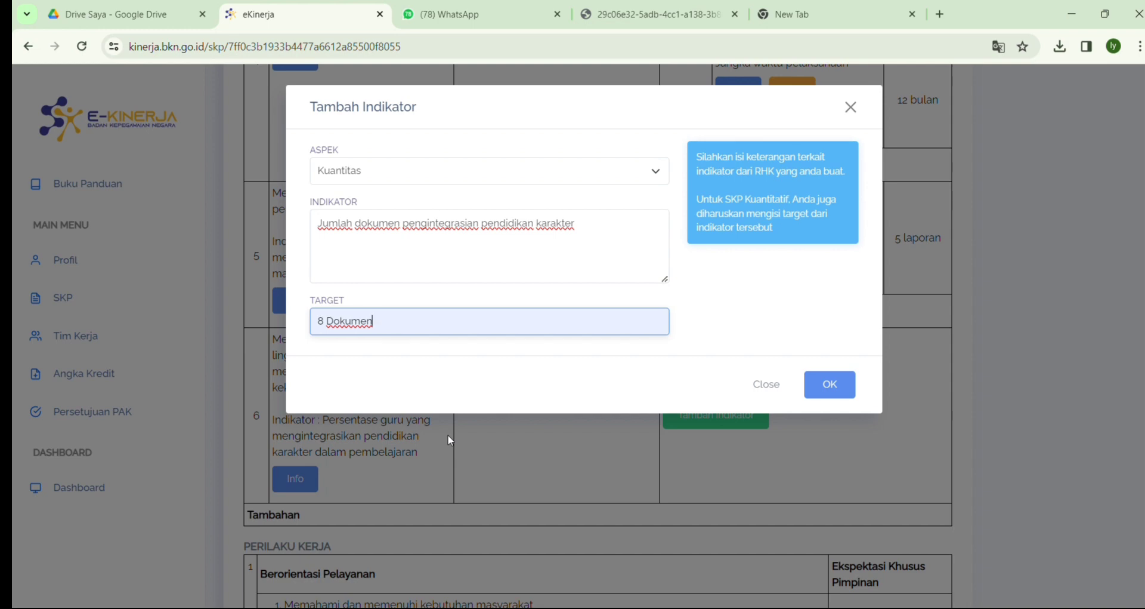
{"action": "left_click", "coordinate": [837, 388]}
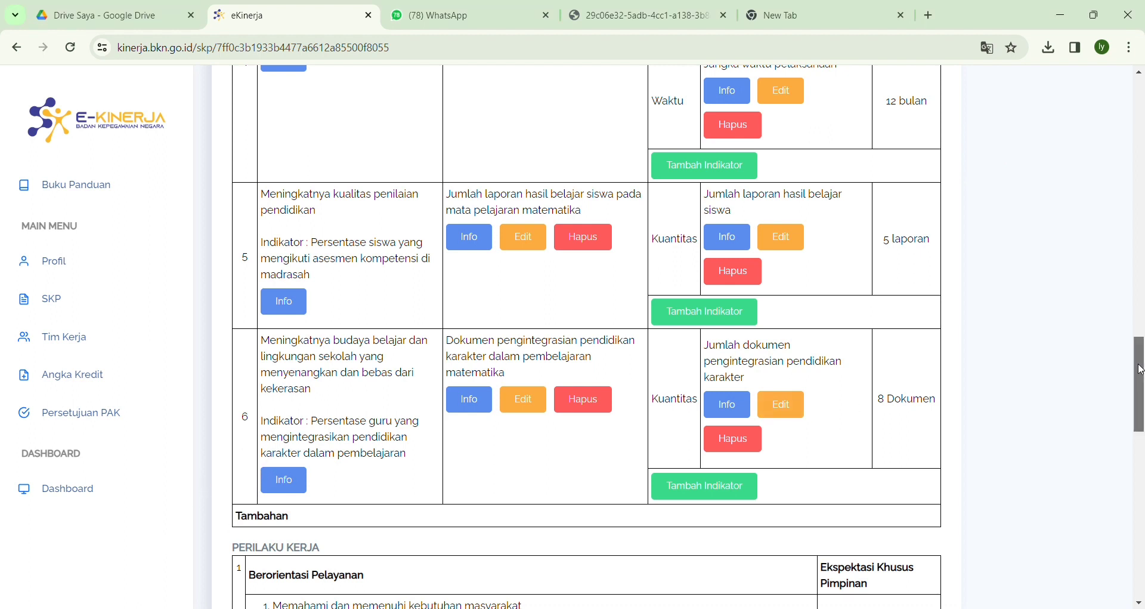
- Start a seventh RHK and link it to the superior's indicator "Jumlah kegiatan pelaksanaan tugas kedinasan lain yang diberikan pimpinan"
{"action": "left_click_drag", "start_coordinate": [1141, 369], "coordinate": [1143, 114]}
{"action": "left_click", "coordinate": [560, 223]}
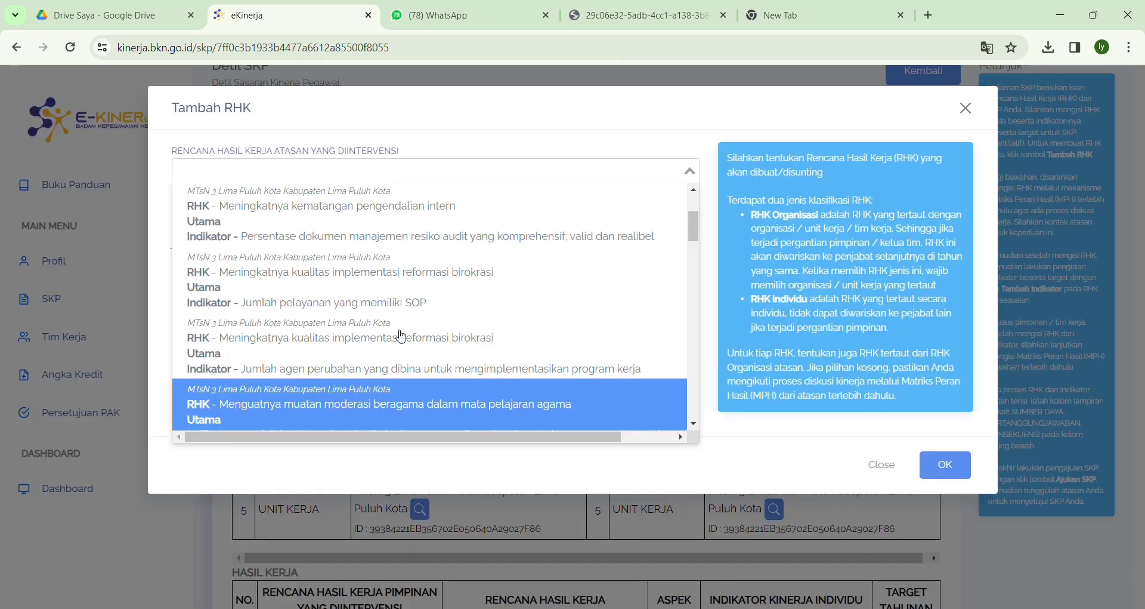
{"action": "key", "text": "Down"}
{"action": "key", "text": "Down"}
{"action": "key", "text": "Down"}
{"action": "key", "text": "Down"}
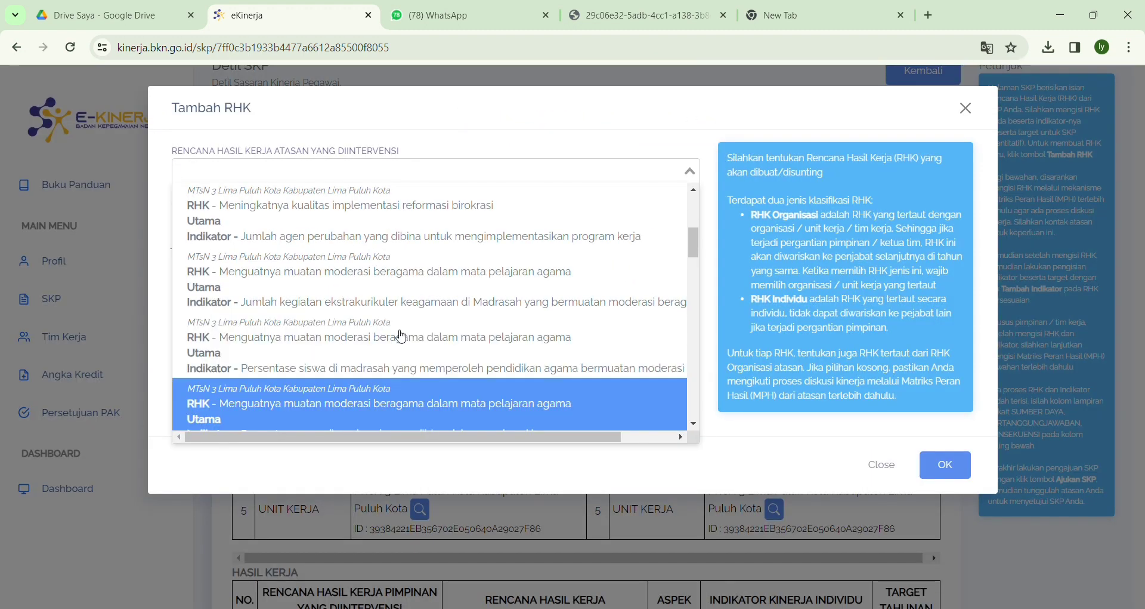
{"action": "scroll", "coordinate": [402, 337], "scroll_direction": "down", "scroll_amount": 2}
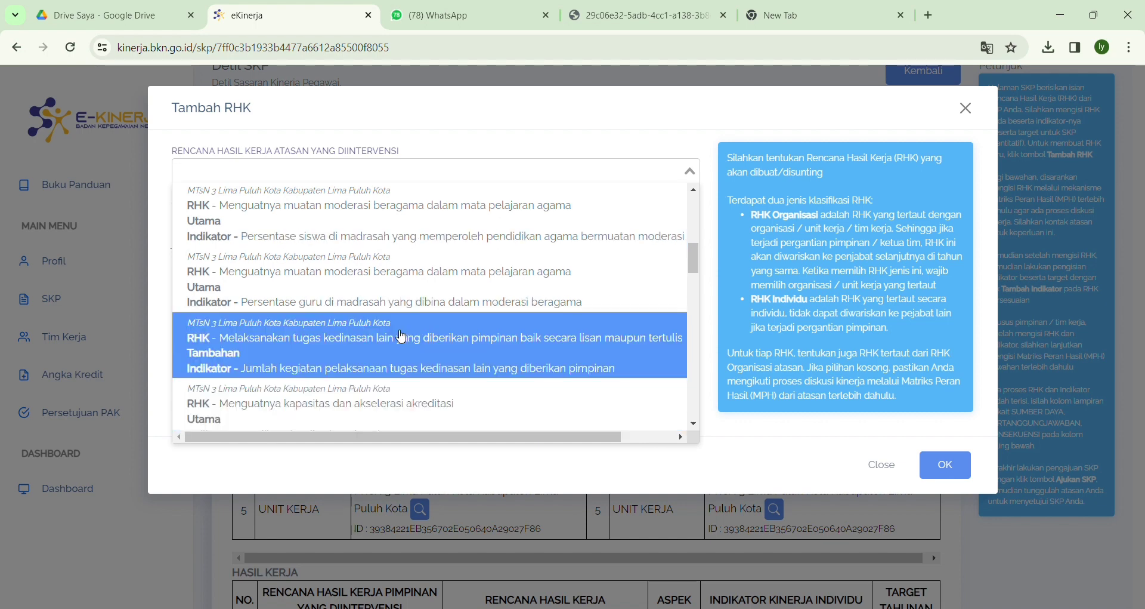
{"action": "left_click", "coordinate": [417, 353]}
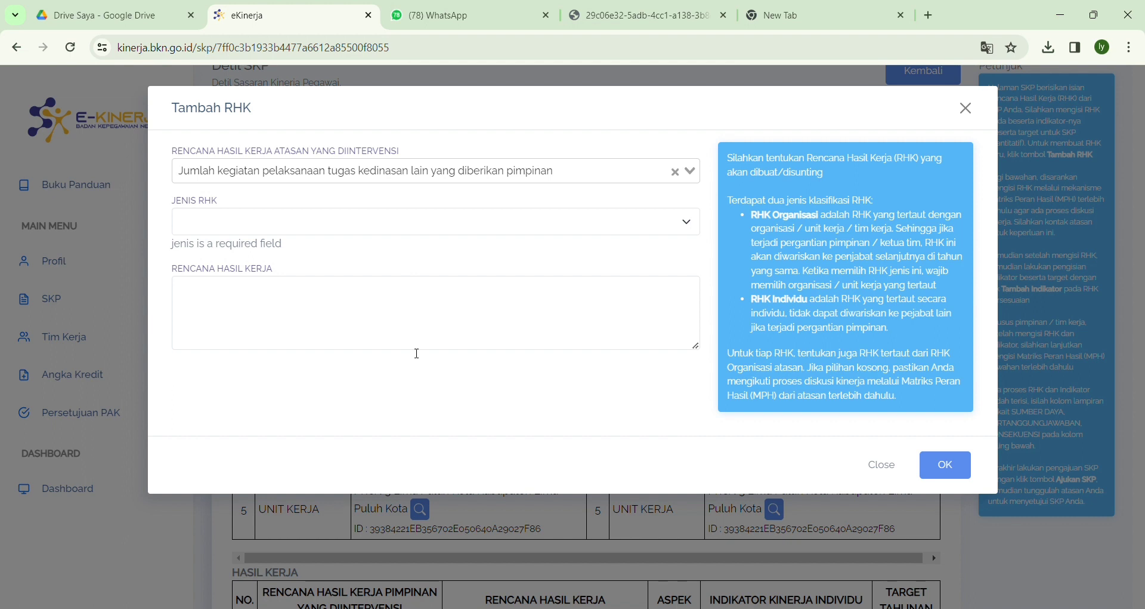
- Set the seventh RHK's type to Tambahan, enter "Laporan wali kelas" as its work result, and save it
{"action": "left_click", "coordinate": [404, 232]}
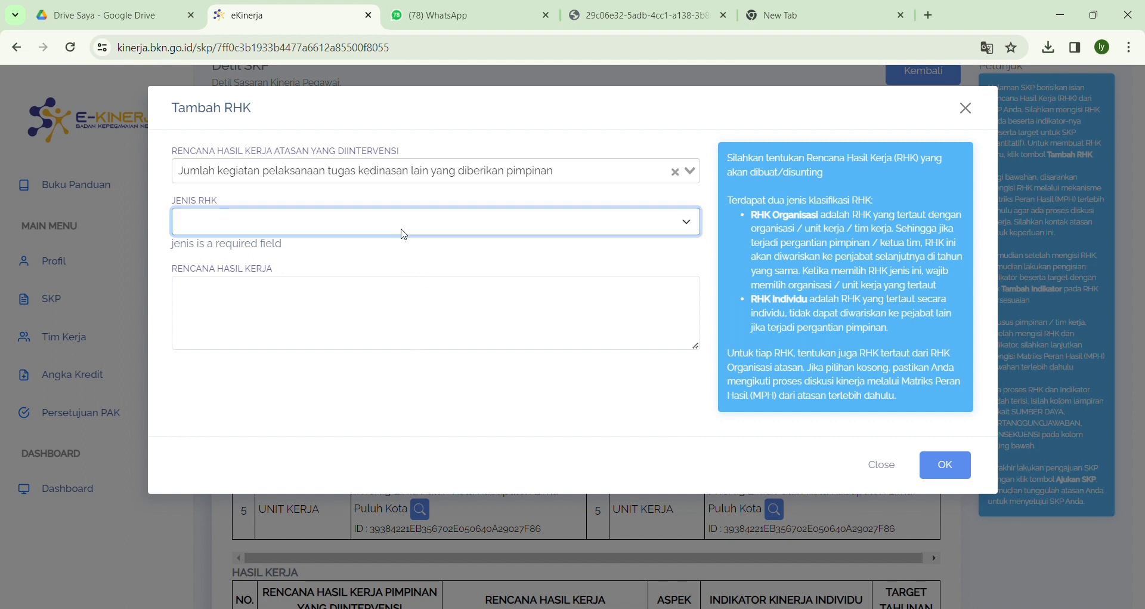
{"action": "left_click", "coordinate": [258, 255]}
{"action": "left_click", "coordinate": [237, 297]}
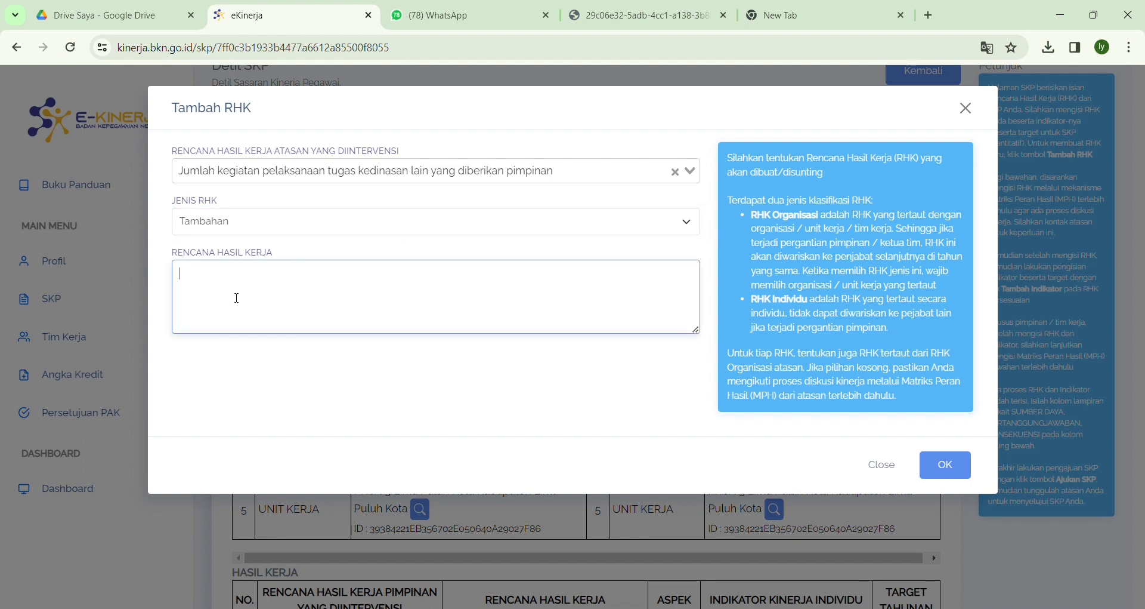
{"action": "type", "text": "Laporan wali kelas"}
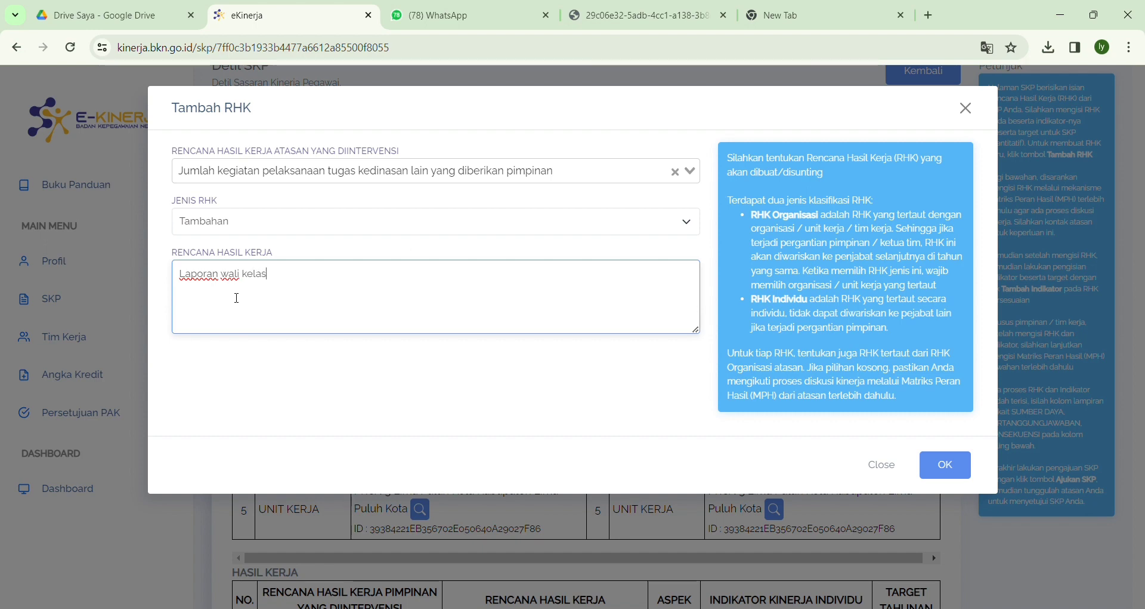
{"action": "left_click", "coordinate": [944, 465]}
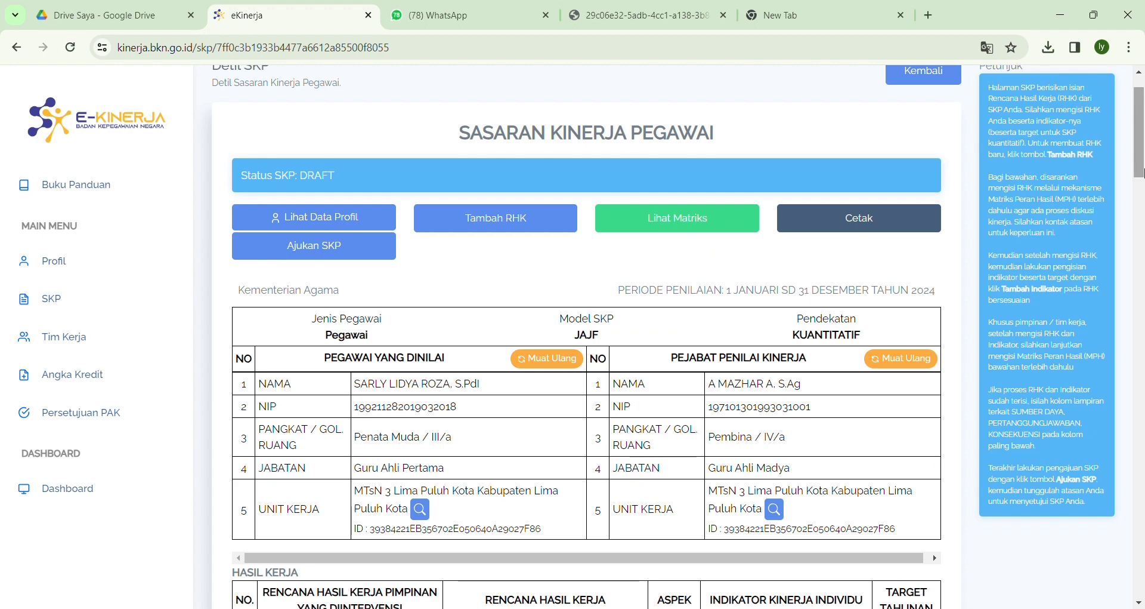
- Edit the seventh RHK's work result to read "Laporan tugas tambahan sebagai wali kelas"
{"action": "left_click_drag", "start_coordinate": [1142, 171], "coordinate": [1136, 463]}
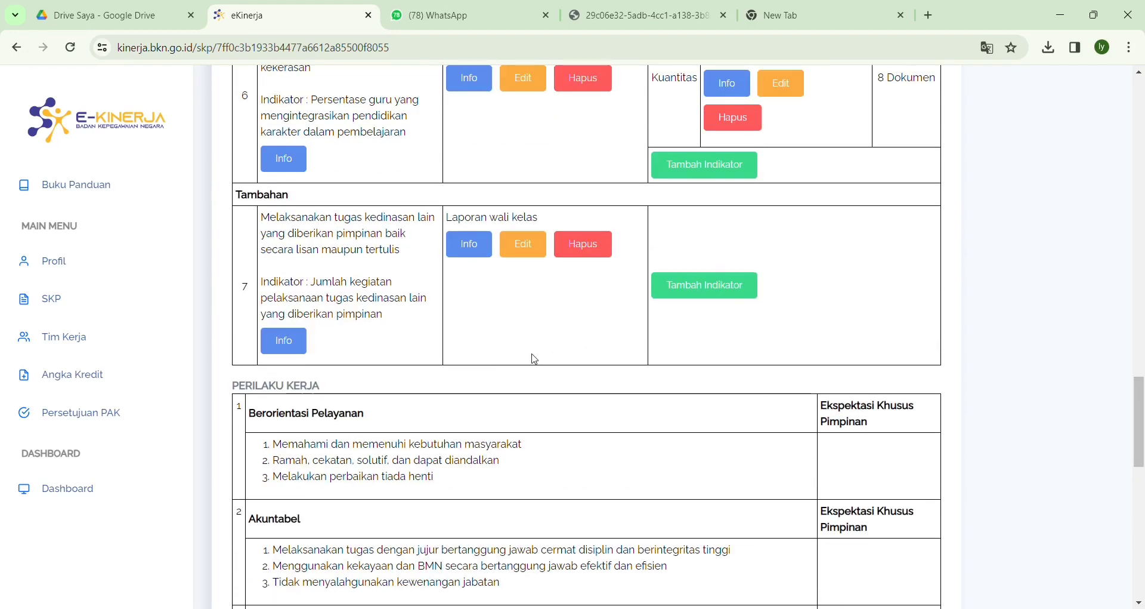
{"action": "left_click", "coordinate": [533, 238]}
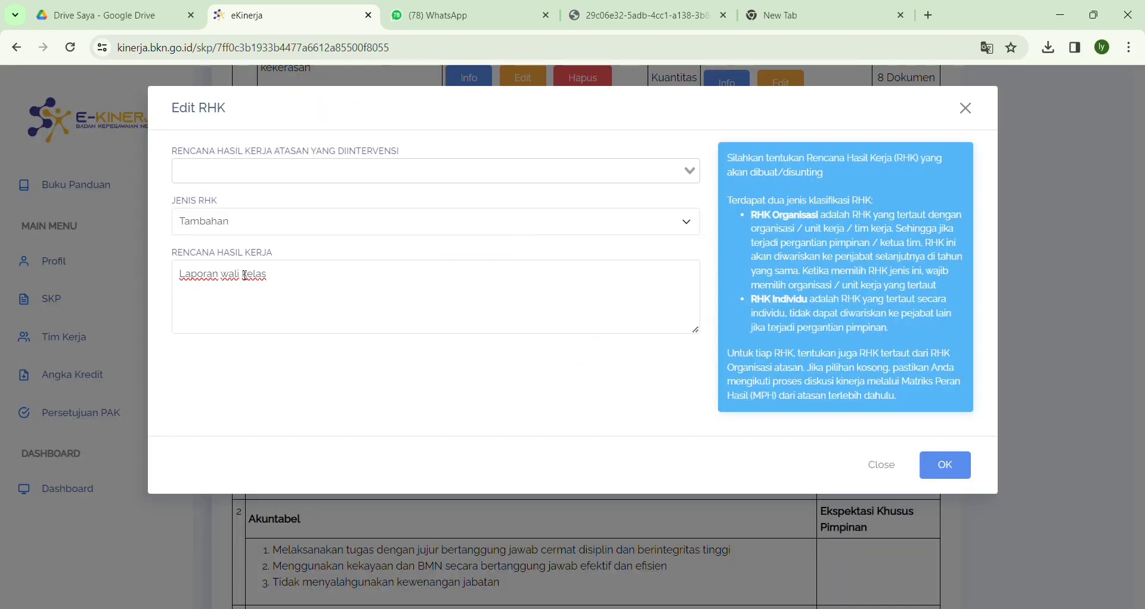
{"action": "left_click", "coordinate": [226, 279]}
{"action": "type", "text": "tug "}
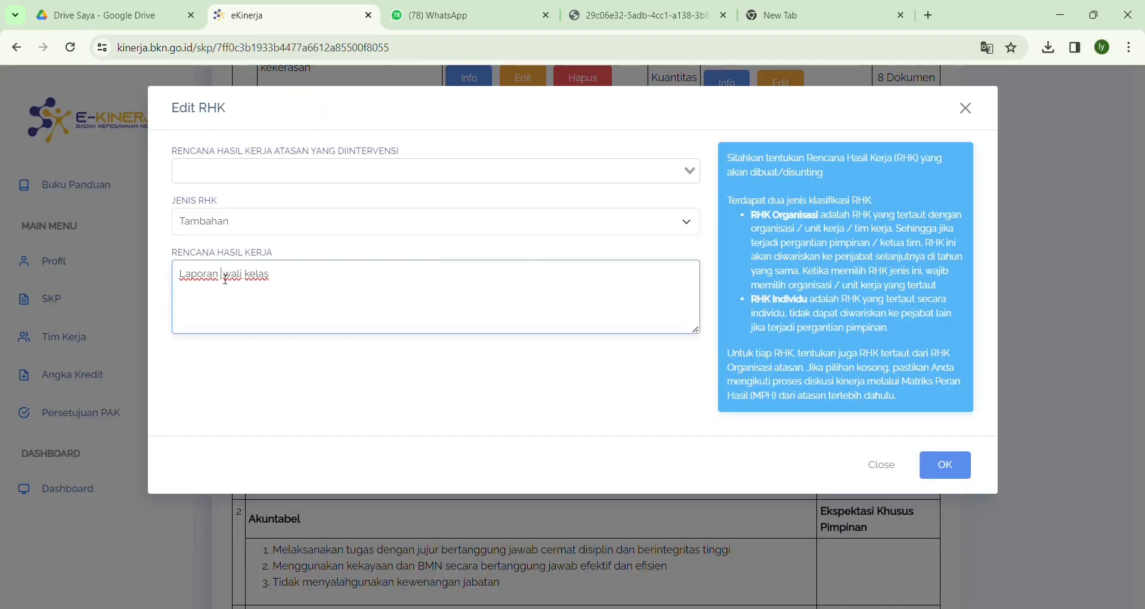
{"action": "type", "text": "as"}
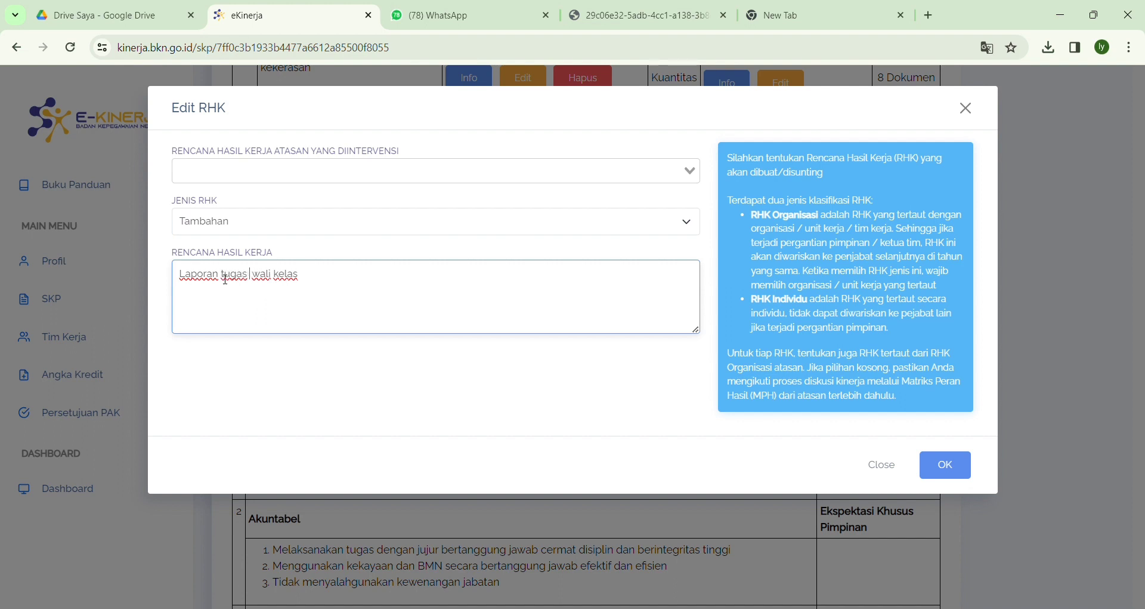
{"action": "type", "text": " tamba"}
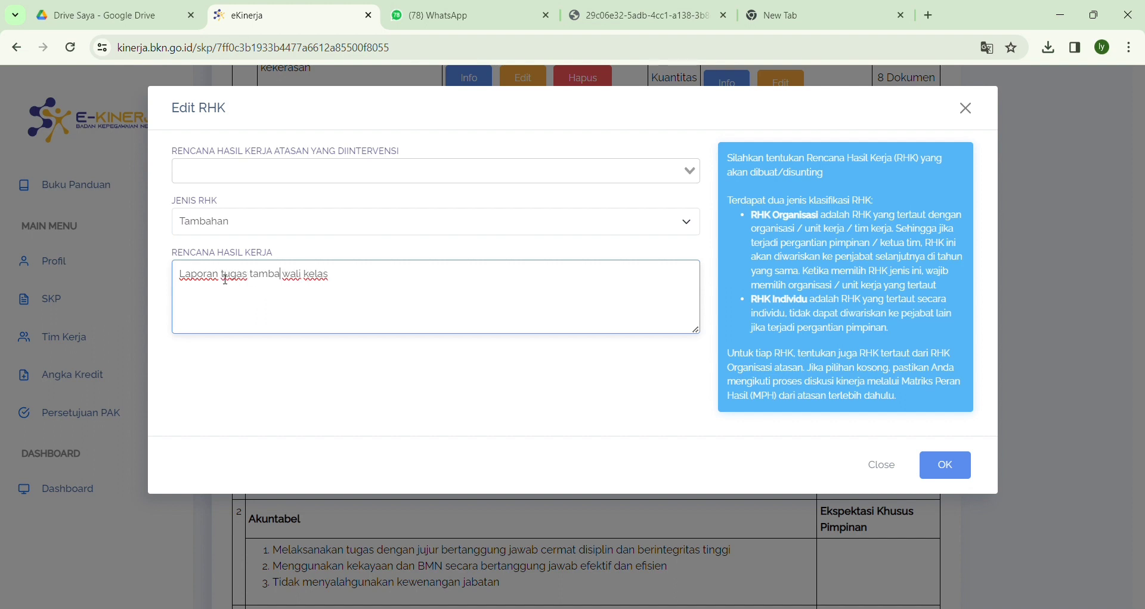
{"action": "type", "text": "han sebaga"}
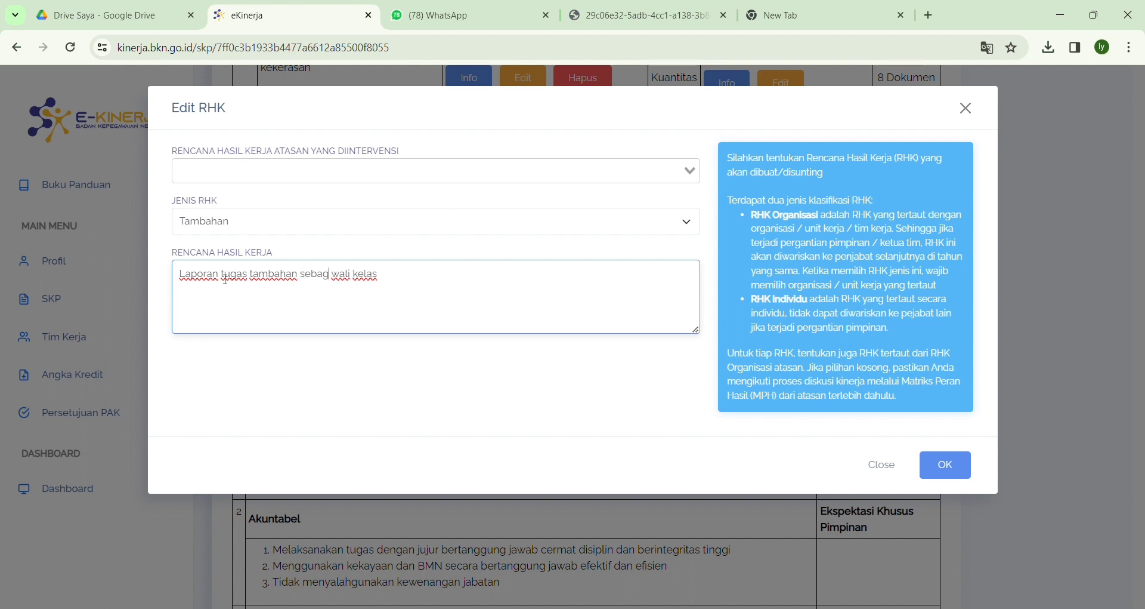
{"action": "type", "text": "i"}
- Relink the seventh RHK to the superior's indicator "Jumlah kegiatan pelaksanaan tugas kedinasan lain yang diberikan pimpinan" and save the edit
{"action": "left_click", "coordinate": [945, 465]}
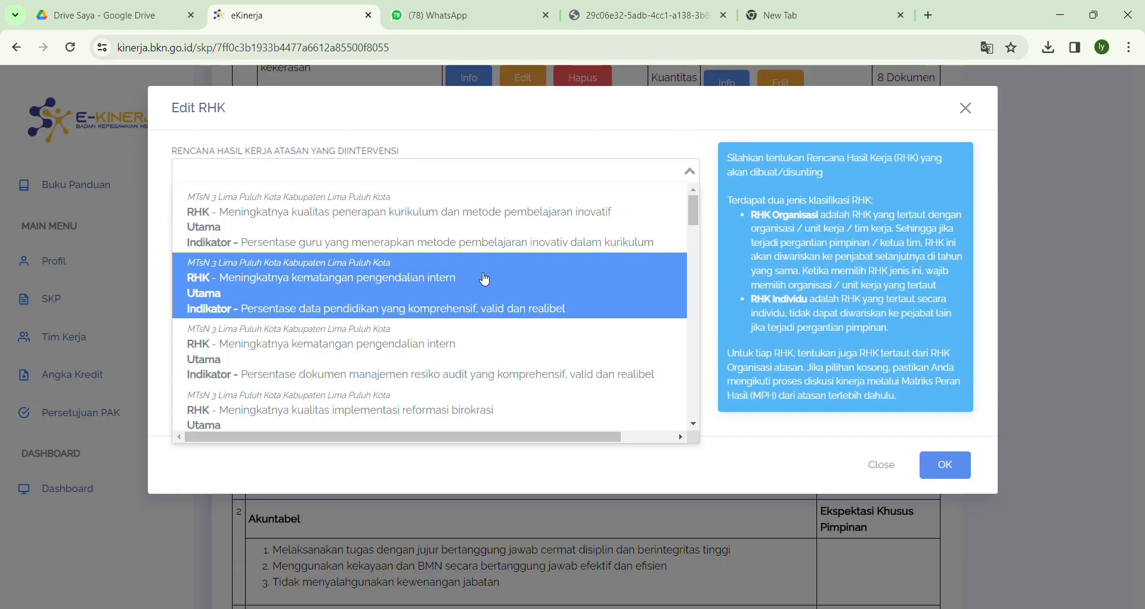
{"action": "scroll", "coordinate": [417, 324], "scroll_direction": "down", "scroll_amount": 4}
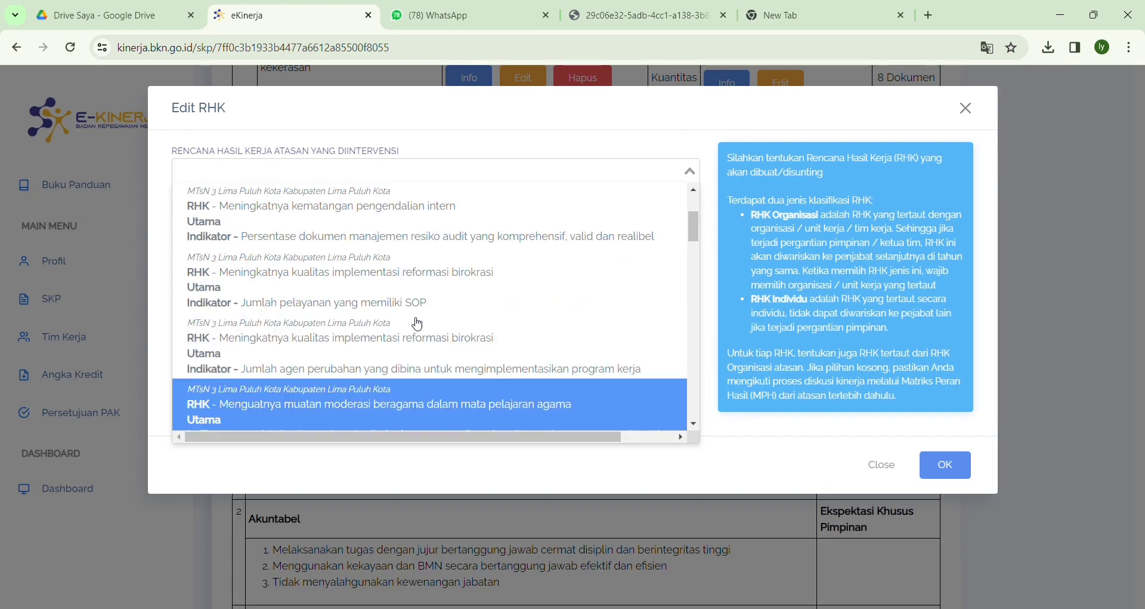
{"action": "scroll", "coordinate": [417, 324], "scroll_direction": "down", "scroll_amount": 3}
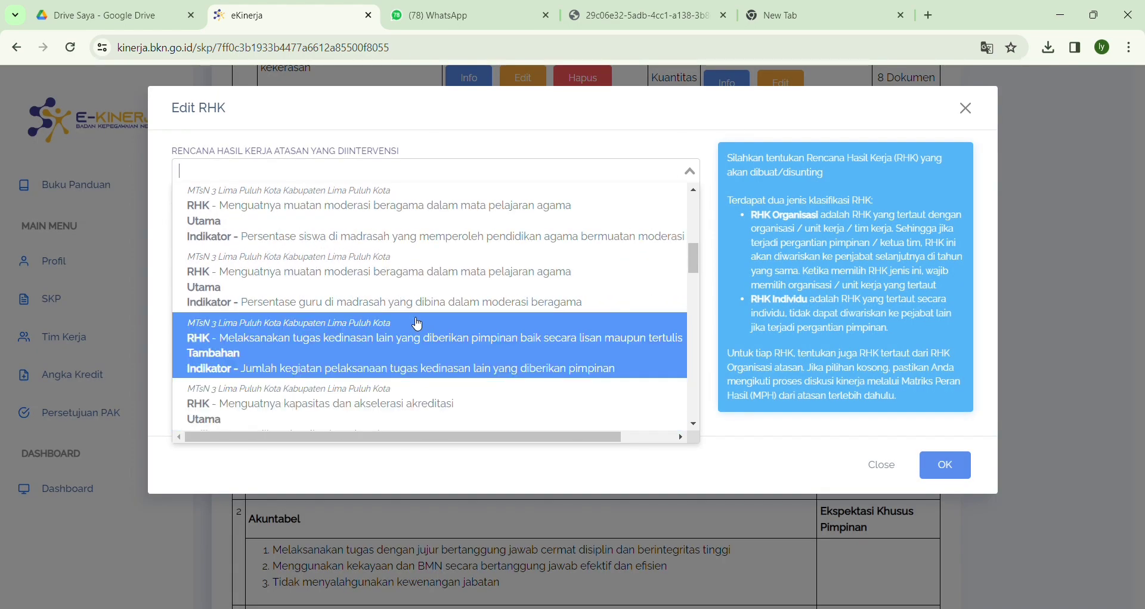
{"action": "left_click", "coordinate": [427, 352]}
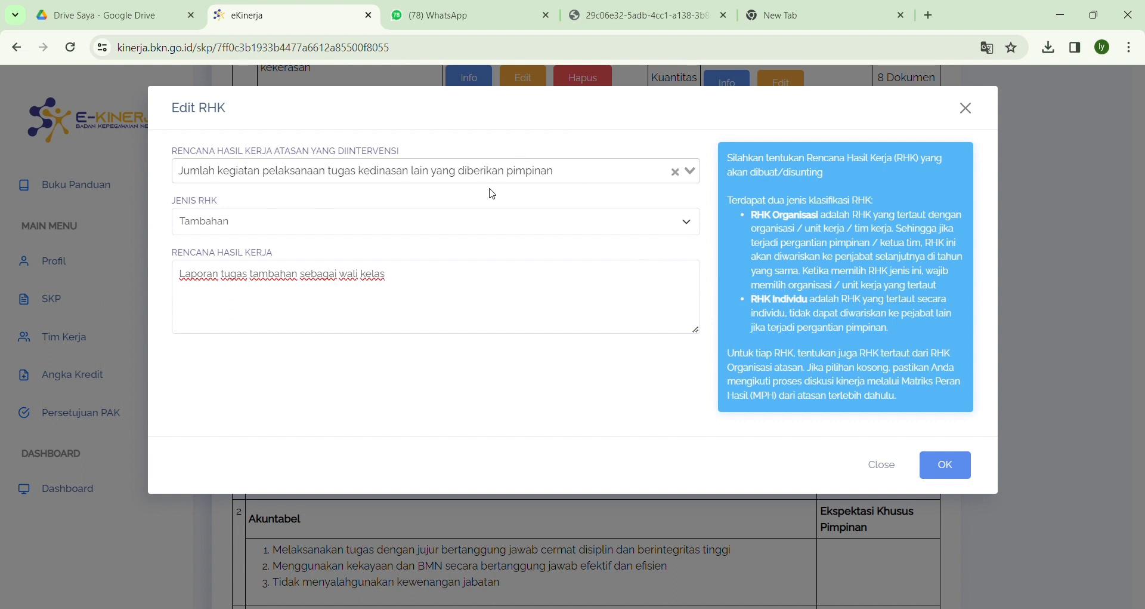
{"action": "left_click", "coordinate": [943, 471]}
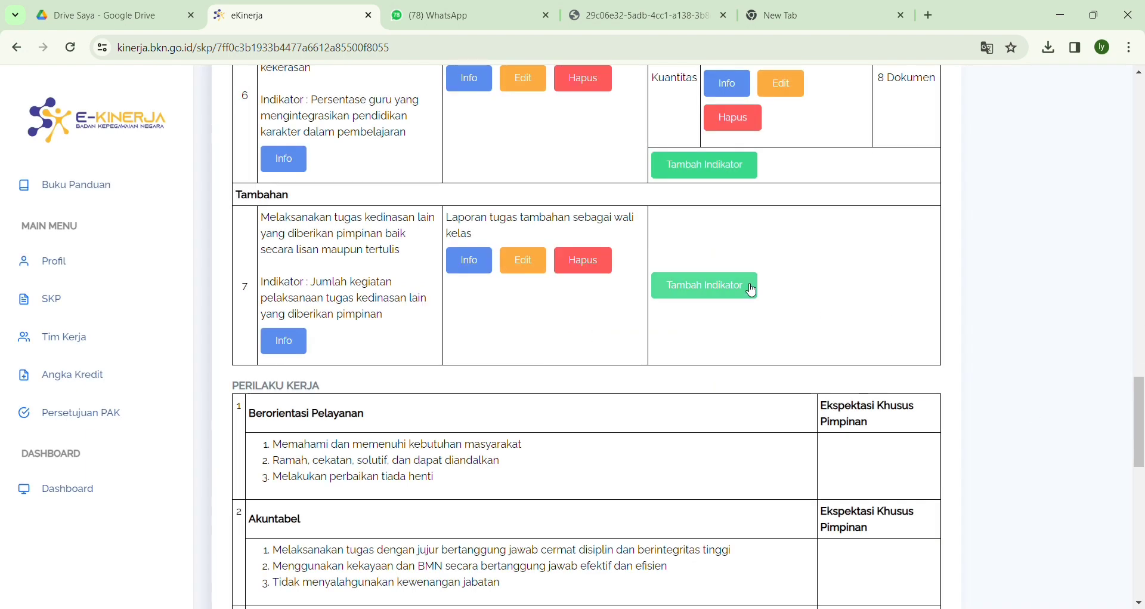
- Add a Kuantitas indicator "Jumlah laporan wali kelas" with the target "2 Laporan" to the seventh RHK
{"action": "left_click", "coordinate": [680, 284]}
{"action": "left_click", "coordinate": [502, 168]}
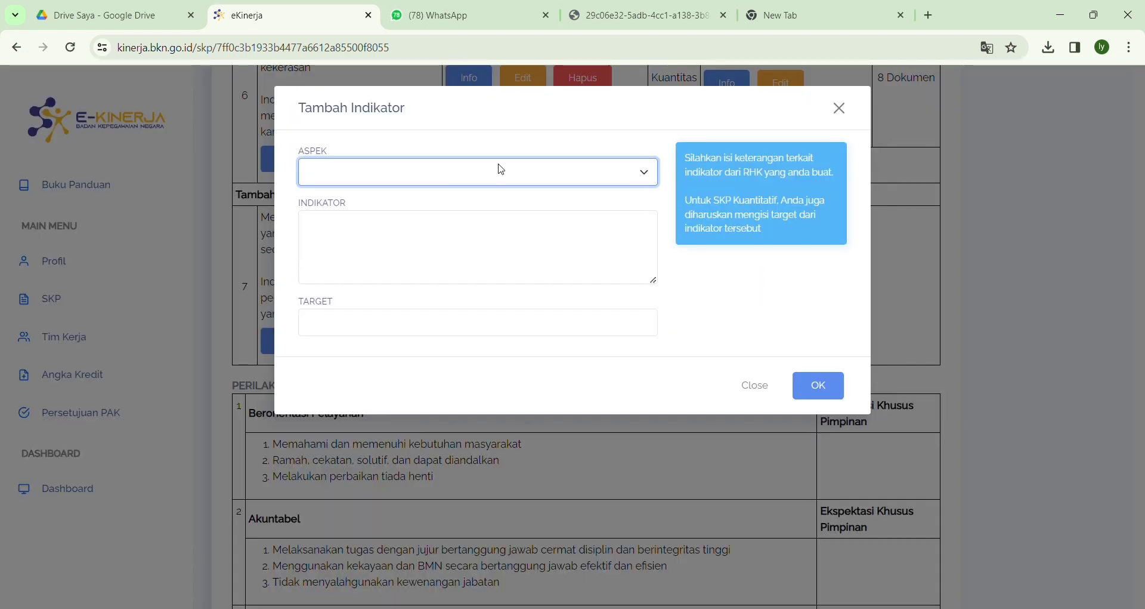
{"action": "left_click", "coordinate": [384, 219]}
{"action": "left_click", "coordinate": [384, 223]}
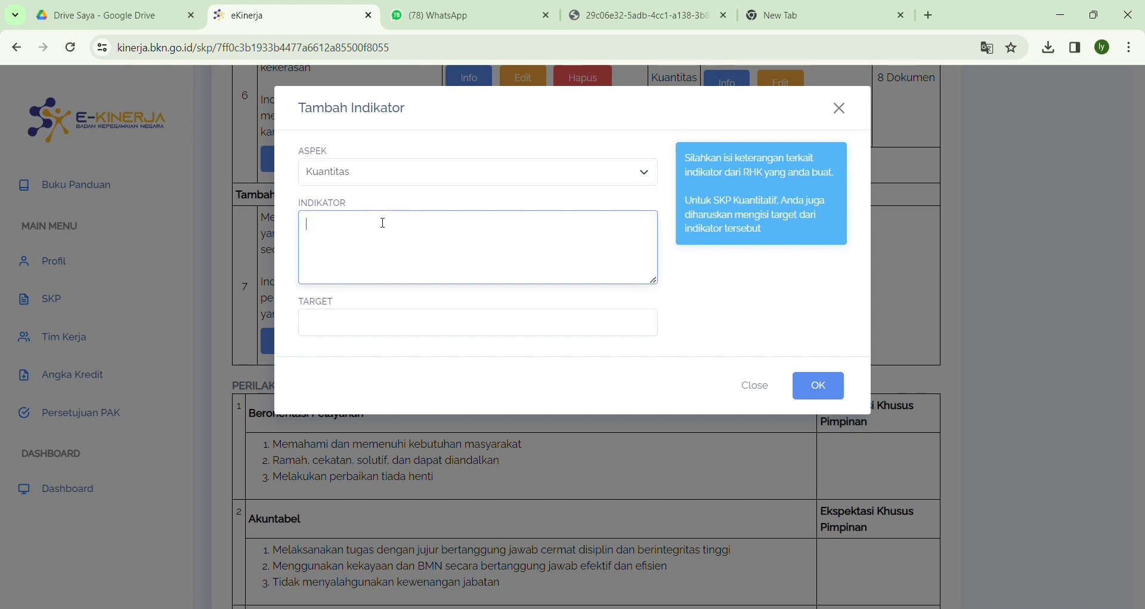
{"action": "type", "text": "Jumlah laporan wali kelas"}
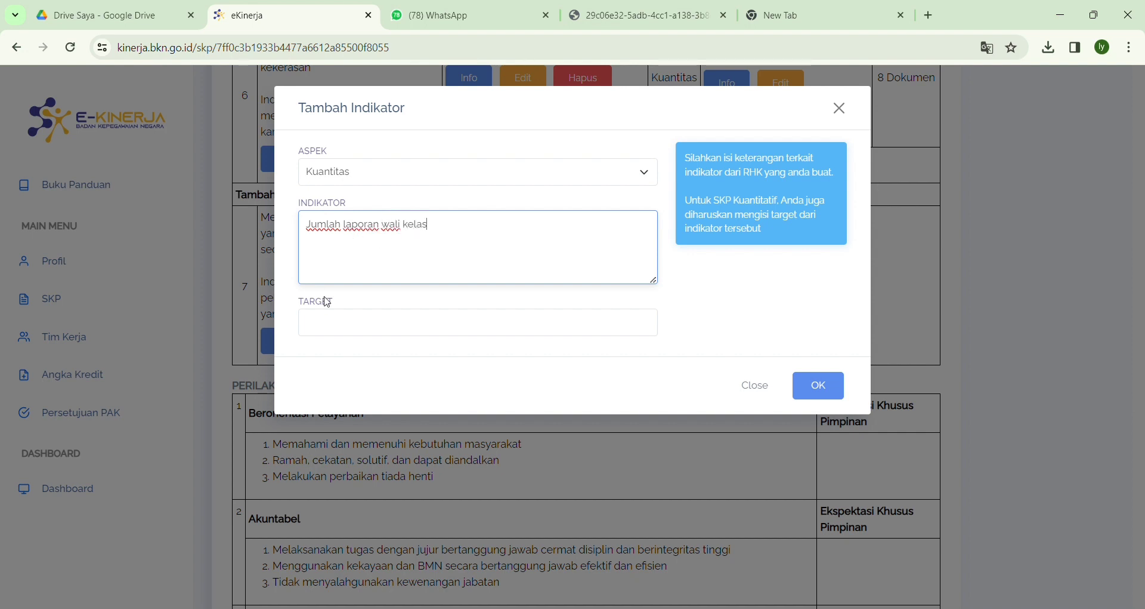
{"action": "left_click", "coordinate": [339, 329]}
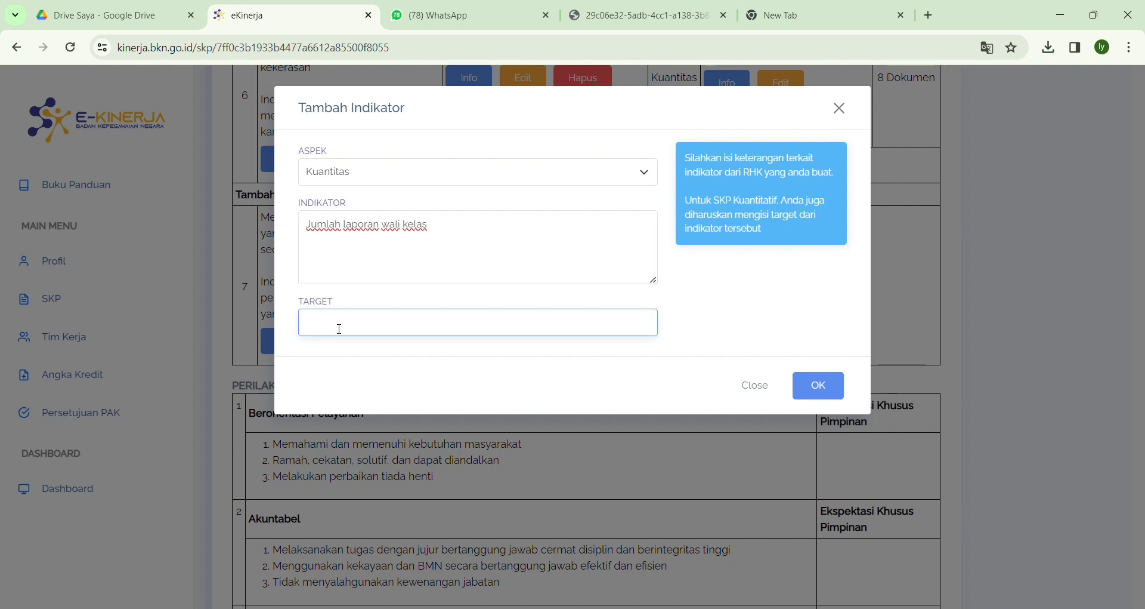
{"action": "type", "text": "2 Laporan"}
{"action": "left_click", "coordinate": [464, 356]}
{"action": "left_click", "coordinate": [814, 384]}
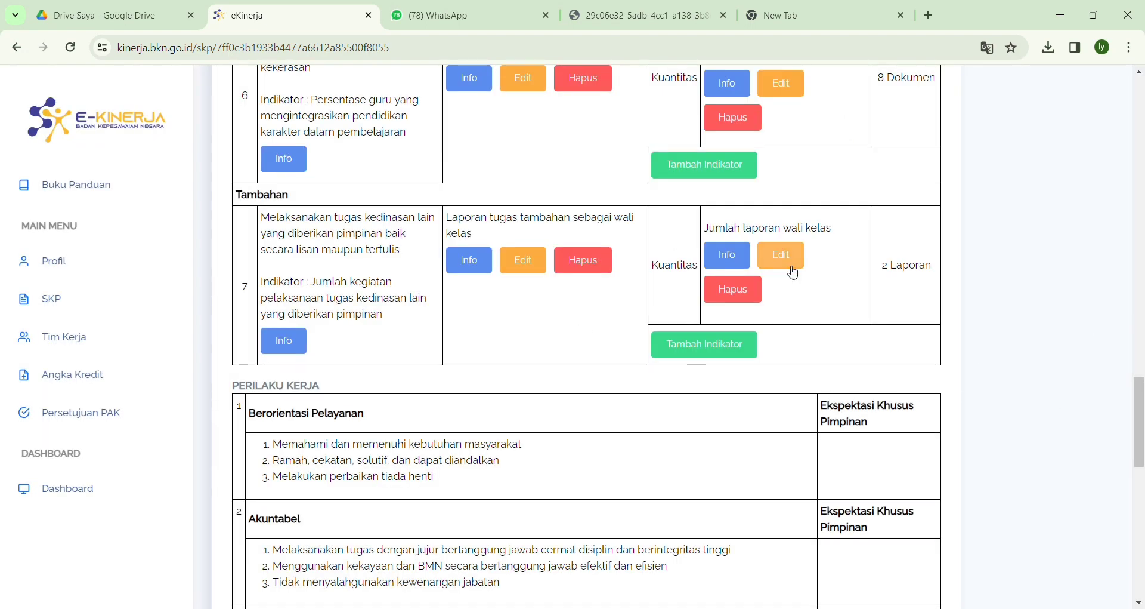
- Add a Waktu indicator "Jangka waktu pelaksanaan" with the target "12 bulan" to the seventh RHK
{"action": "left_click", "coordinate": [722, 352]}
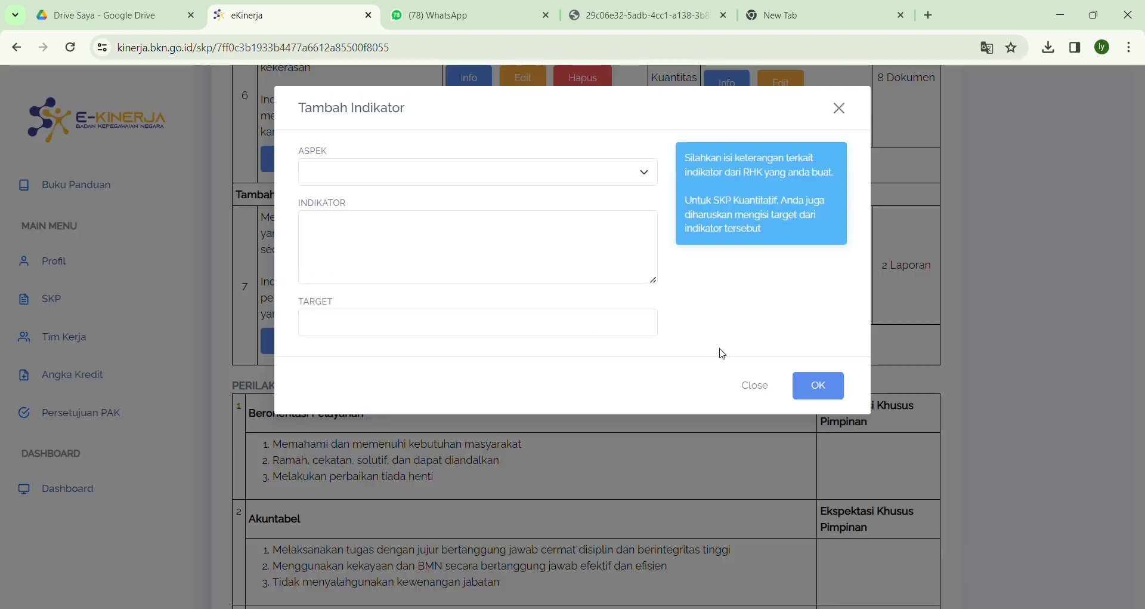
{"action": "left_click", "coordinate": [350, 180]}
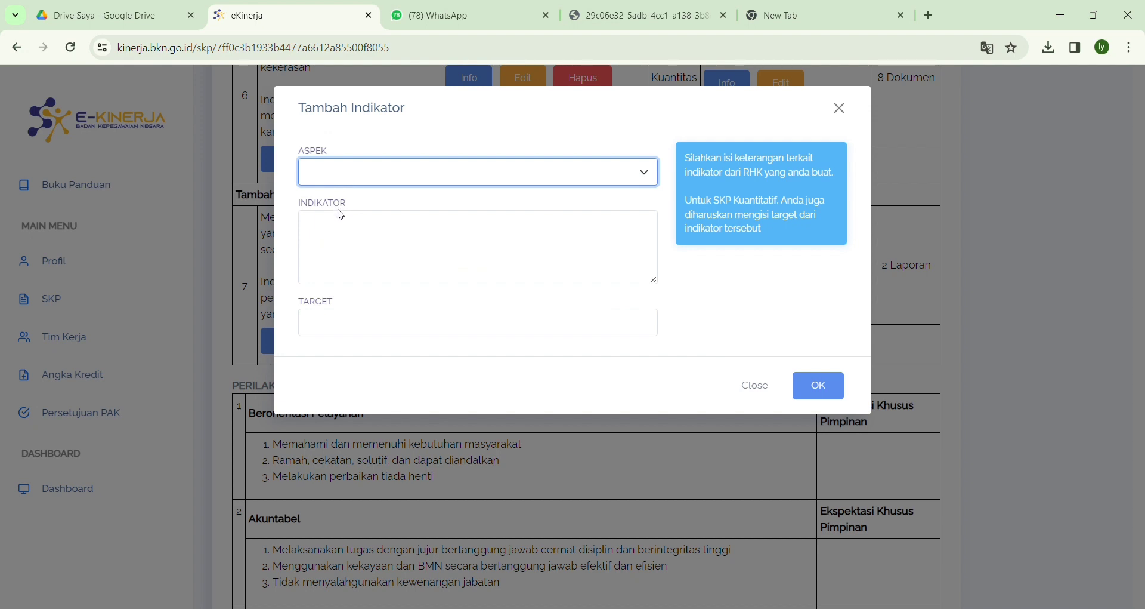
{"action": "left_click", "coordinate": [340, 221]}
{"action": "left_click", "coordinate": [337, 246]}
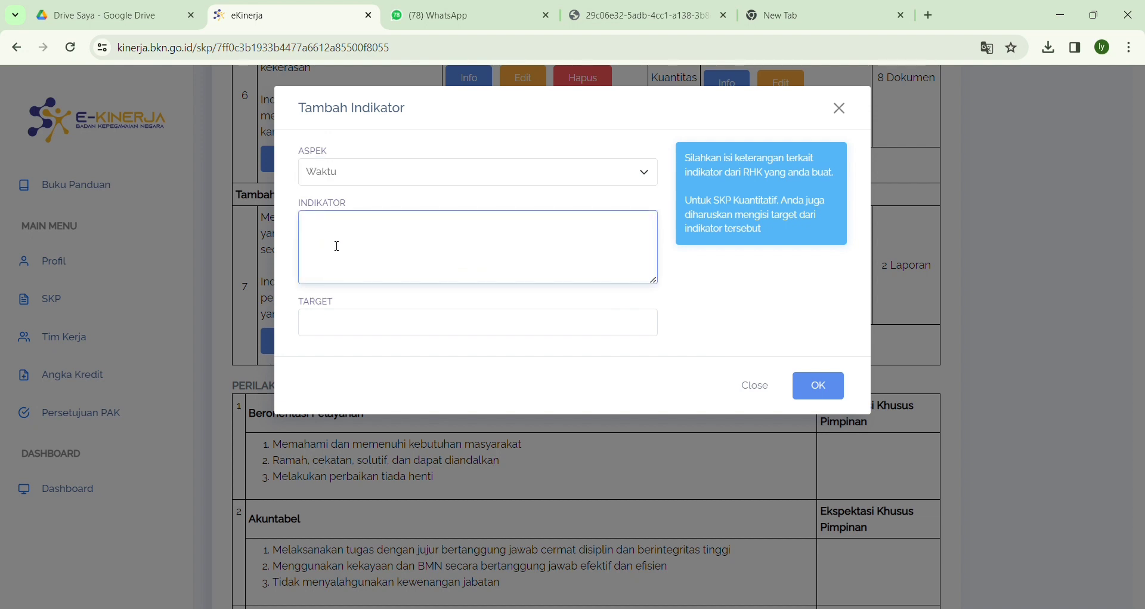
{"action": "type", "text": "Jangka waktu pelak"}
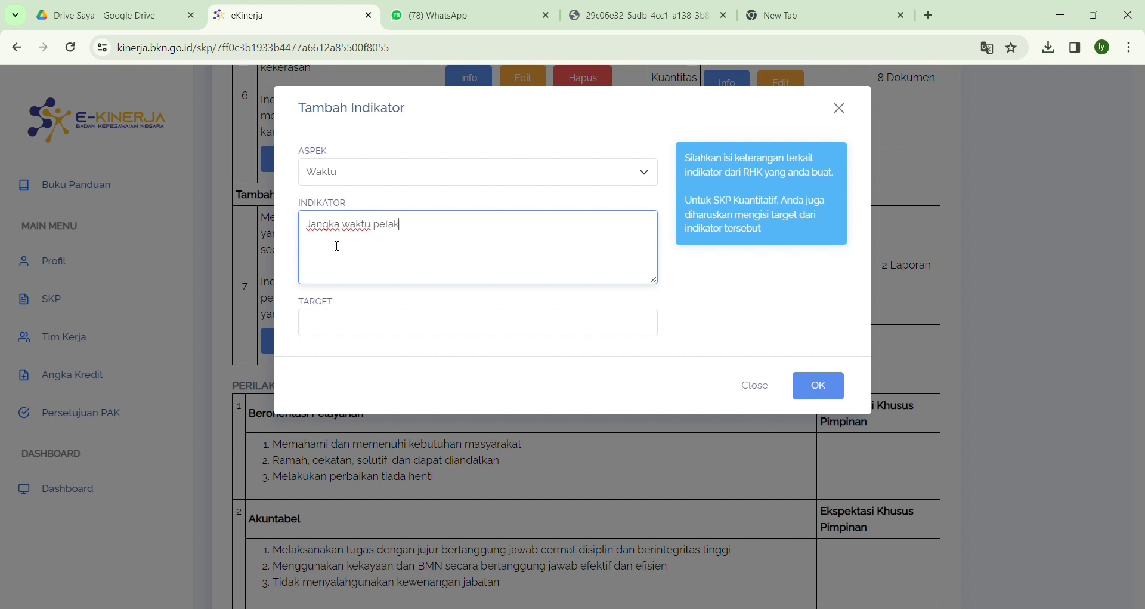
{"action": "type", "text": "sanaan"}
{"action": "left_click", "coordinate": [336, 315]}
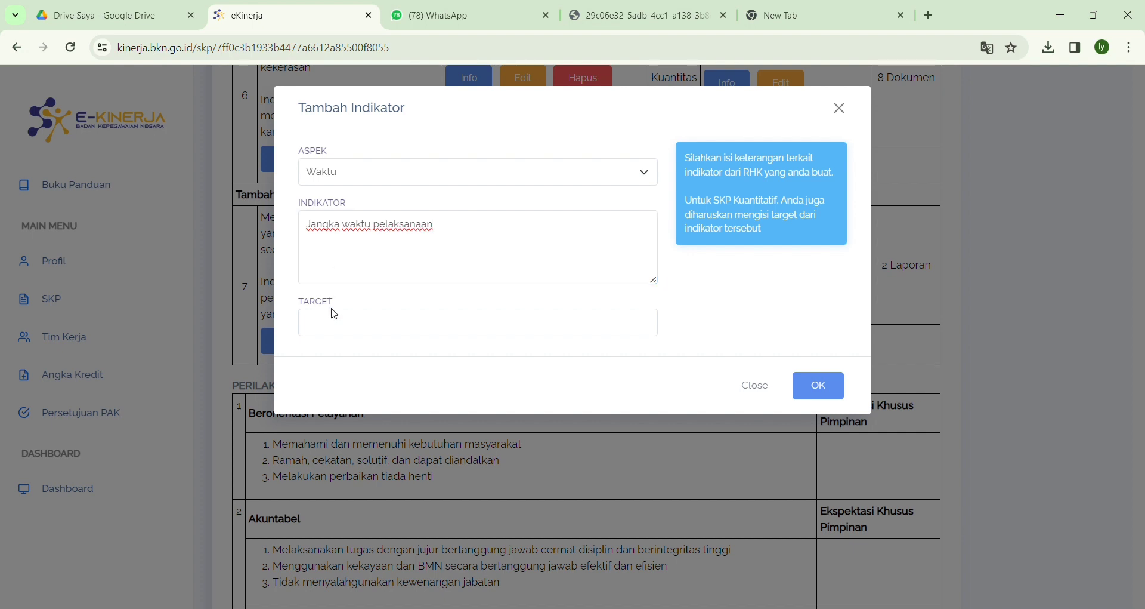
{"action": "type", "text": "12 bulan"}
{"action": "left_click", "coordinate": [428, 448]}
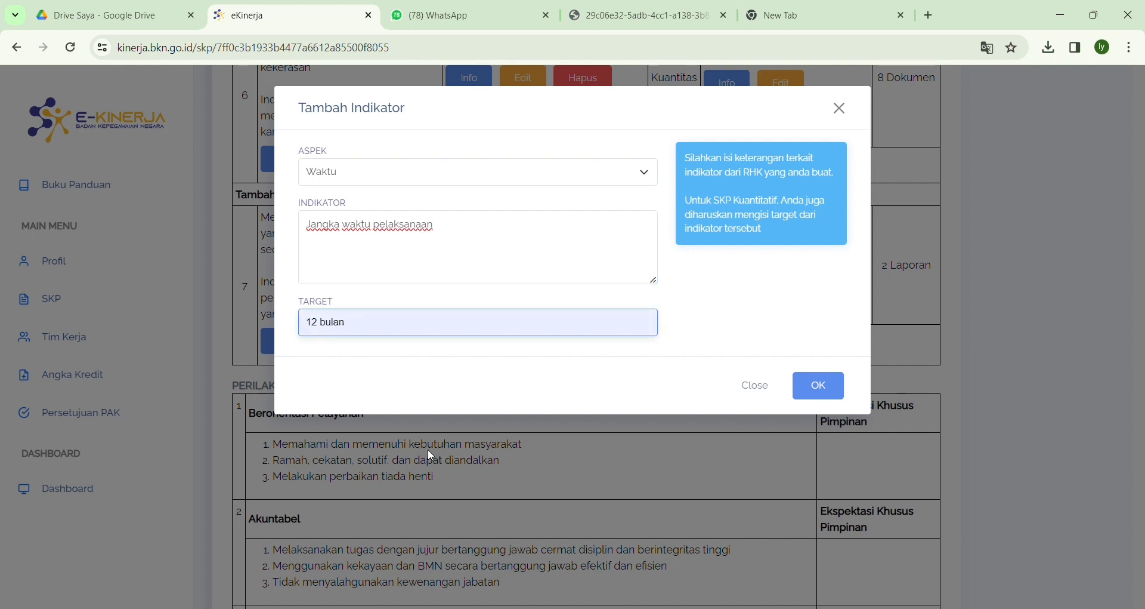
{"action": "left_click", "coordinate": [834, 400]}
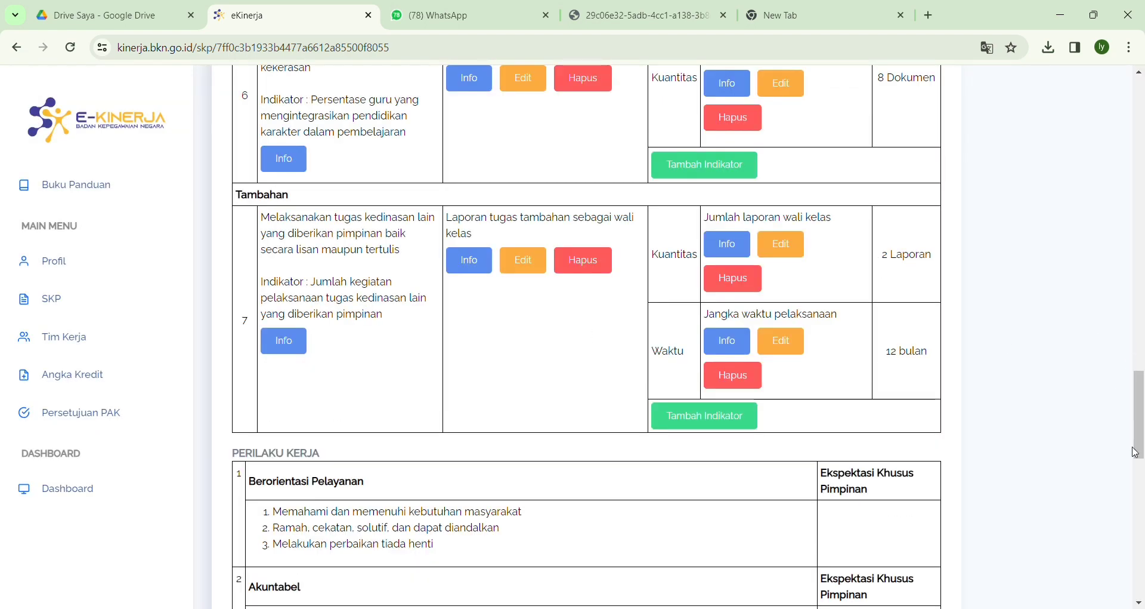
- Start an eighth RHK and link it to the superior's indicator "Jumlah kegiatan pelaksanaan tugas kedinasan lain yang diberikan pimpinan"
{"action": "scroll", "coordinate": [1140, 460], "scroll_direction": "down", "scroll_amount": 3}
{"action": "scroll", "coordinate": [1142, 471], "scroll_direction": "up", "scroll_amount": 20}
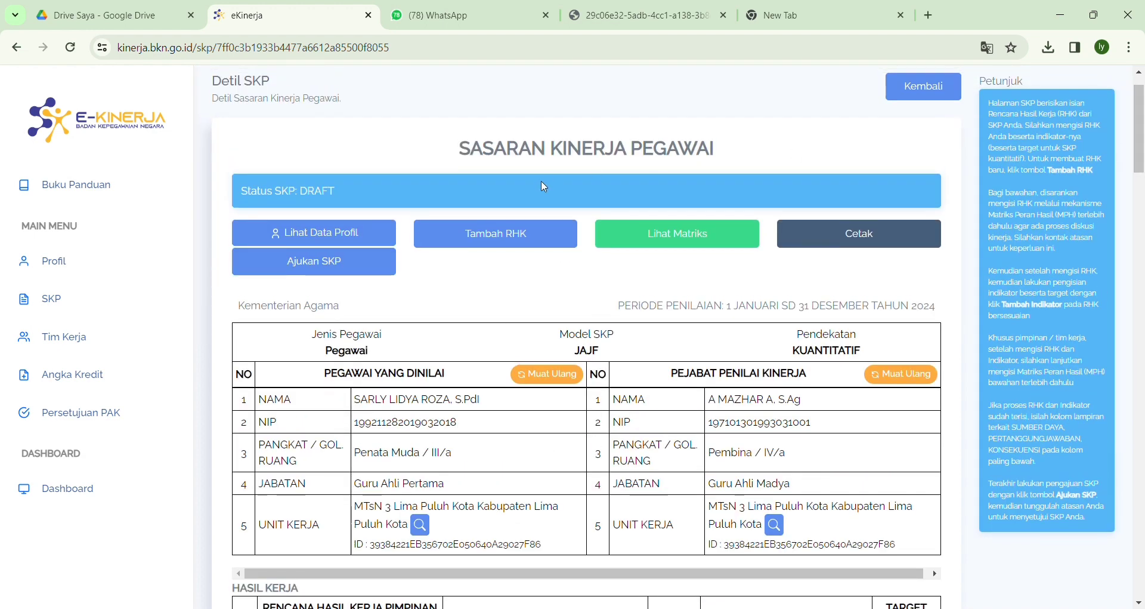
{"action": "left_click", "coordinate": [520, 239]}
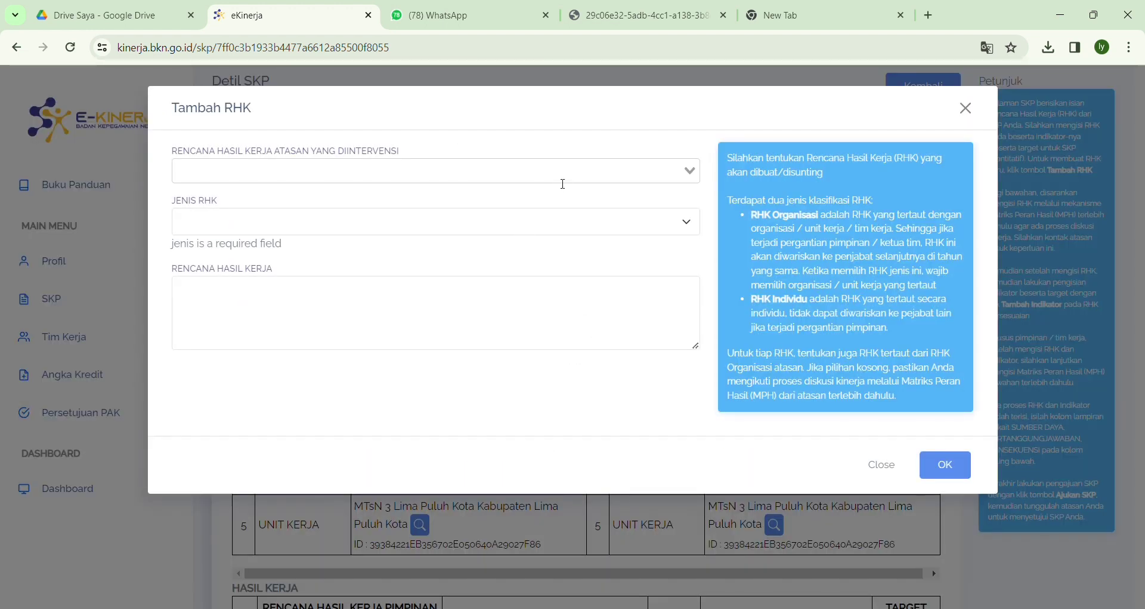
{"action": "left_click", "coordinate": [563, 178]}
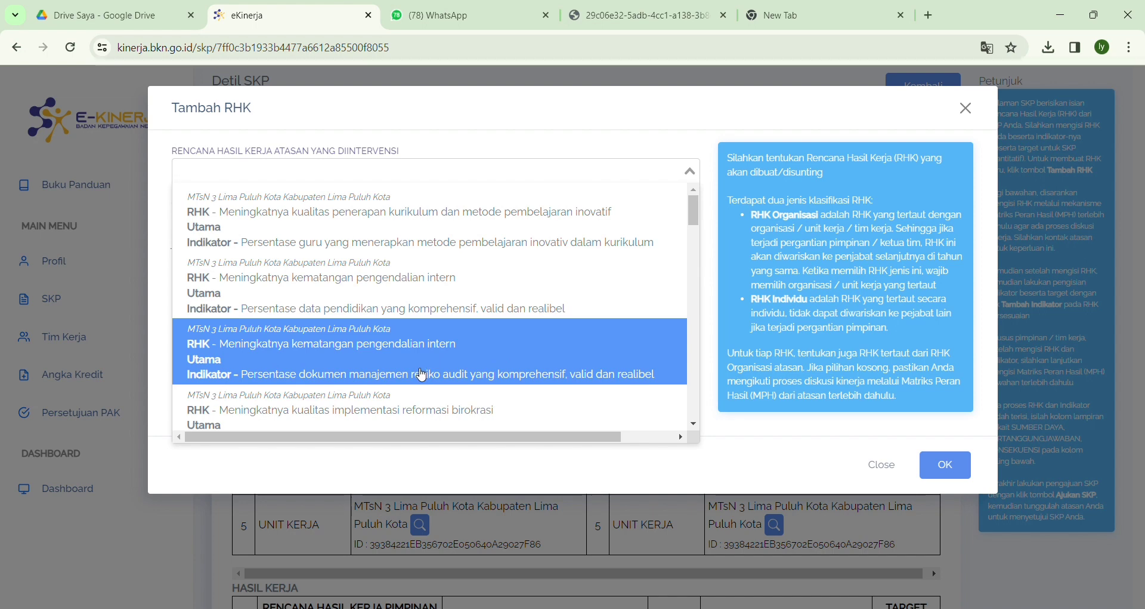
{"action": "scroll", "coordinate": [425, 369], "scroll_direction": "down", "scroll_amount": 1}
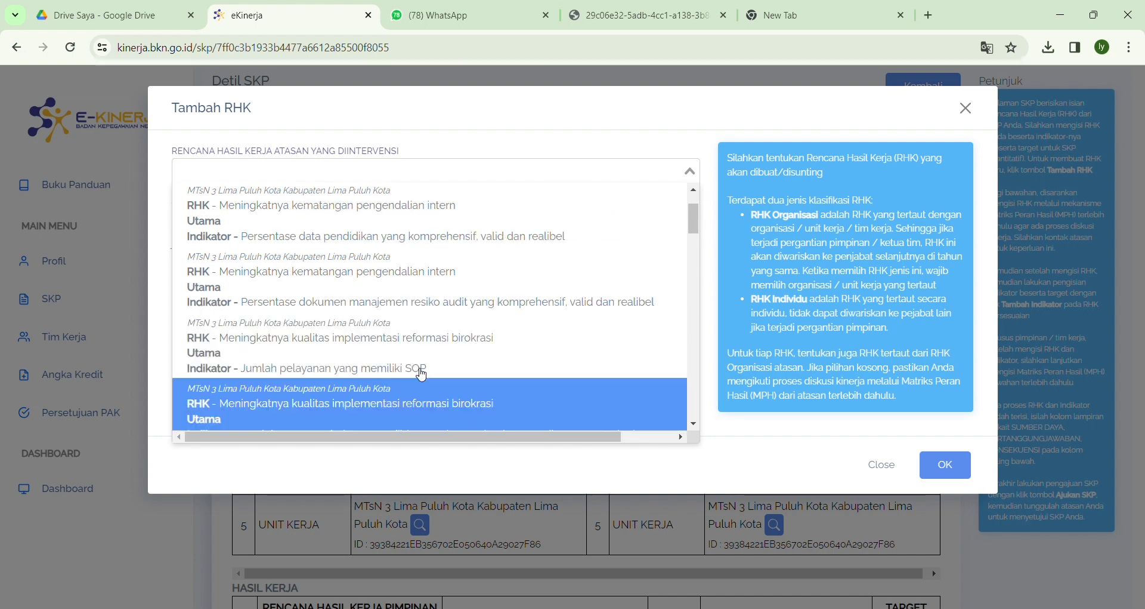
{"action": "scroll", "coordinate": [422, 374], "scroll_direction": "down", "scroll_amount": 3}
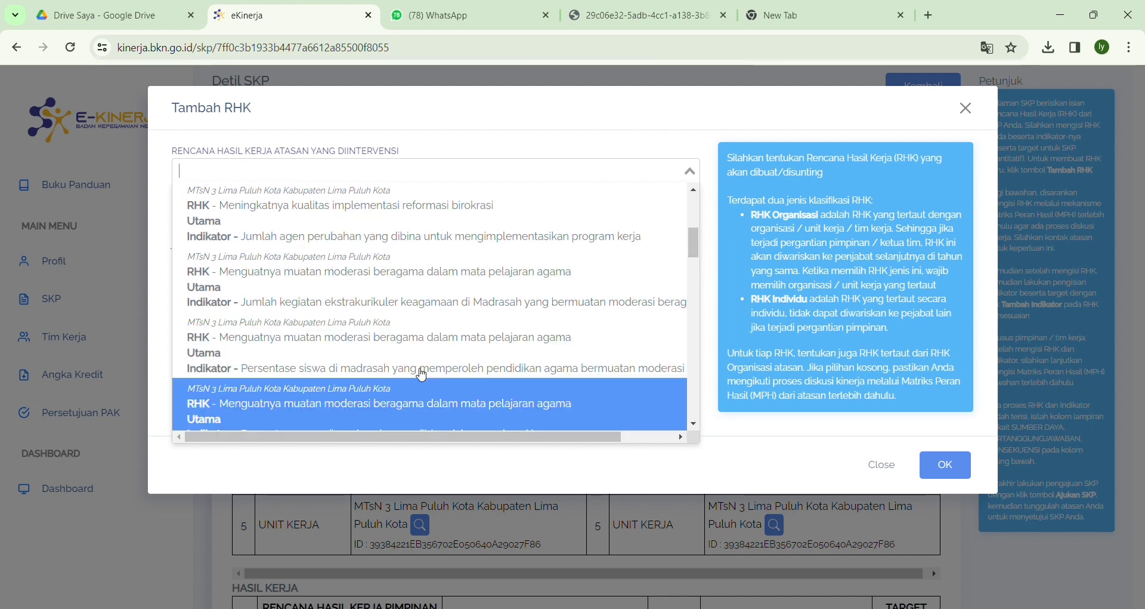
{"action": "scroll", "coordinate": [423, 374], "scroll_direction": "down", "scroll_amount": 1}
{"action": "left_click", "coordinate": [421, 381]}
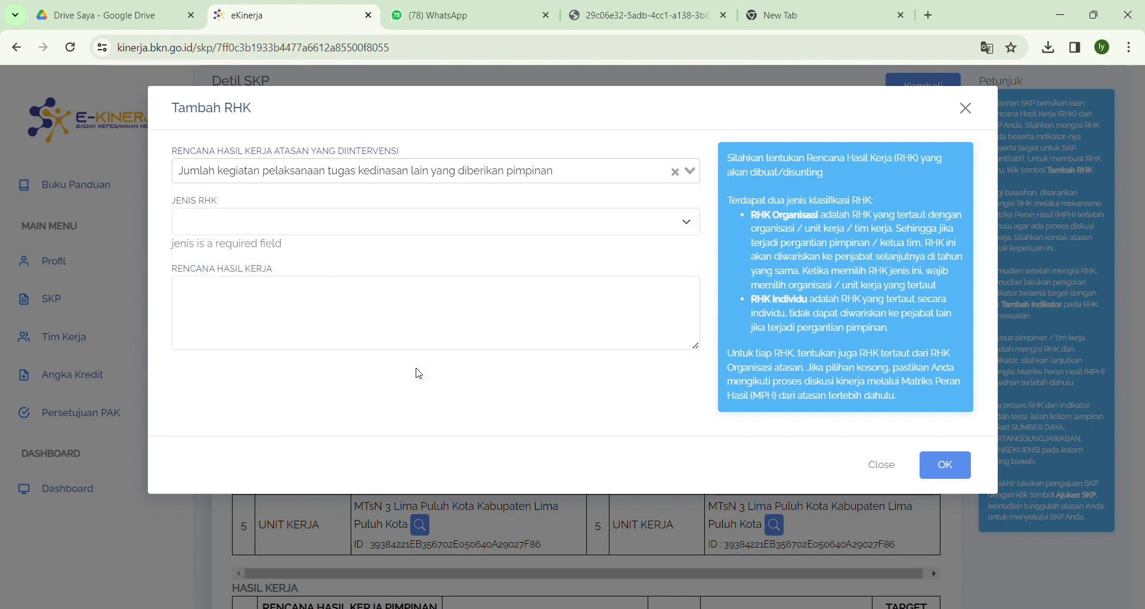
- Set the eighth RHK's type to Tambahan and begin its Rencana Hasil Kerja text with "SK"
{"action": "left_click", "coordinate": [362, 220]}
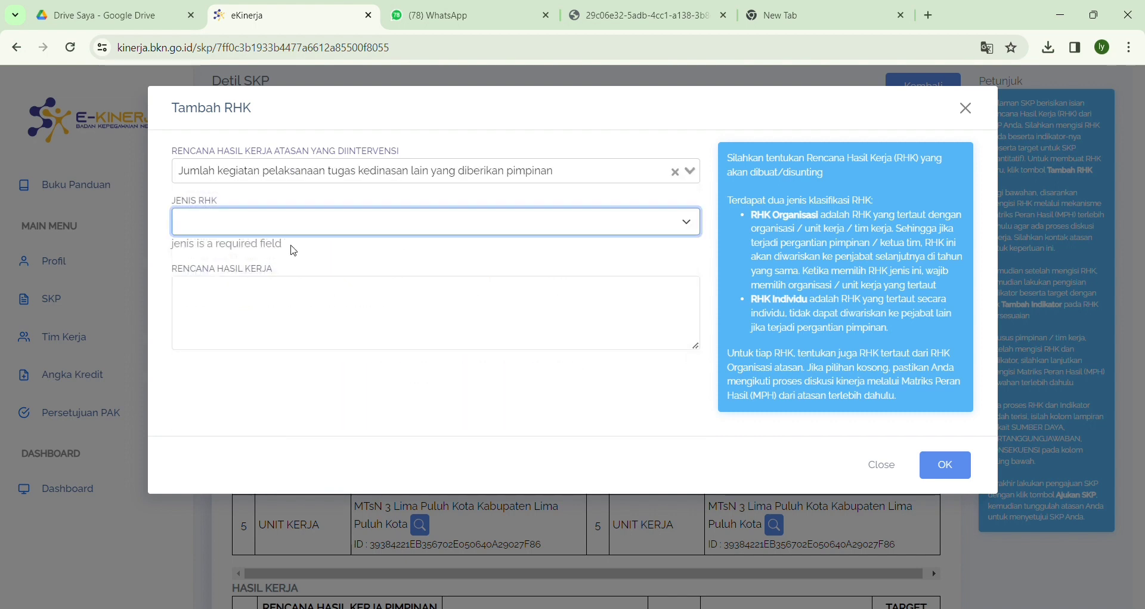
{"action": "left_click", "coordinate": [235, 260]}
{"action": "left_click", "coordinate": [234, 295]}
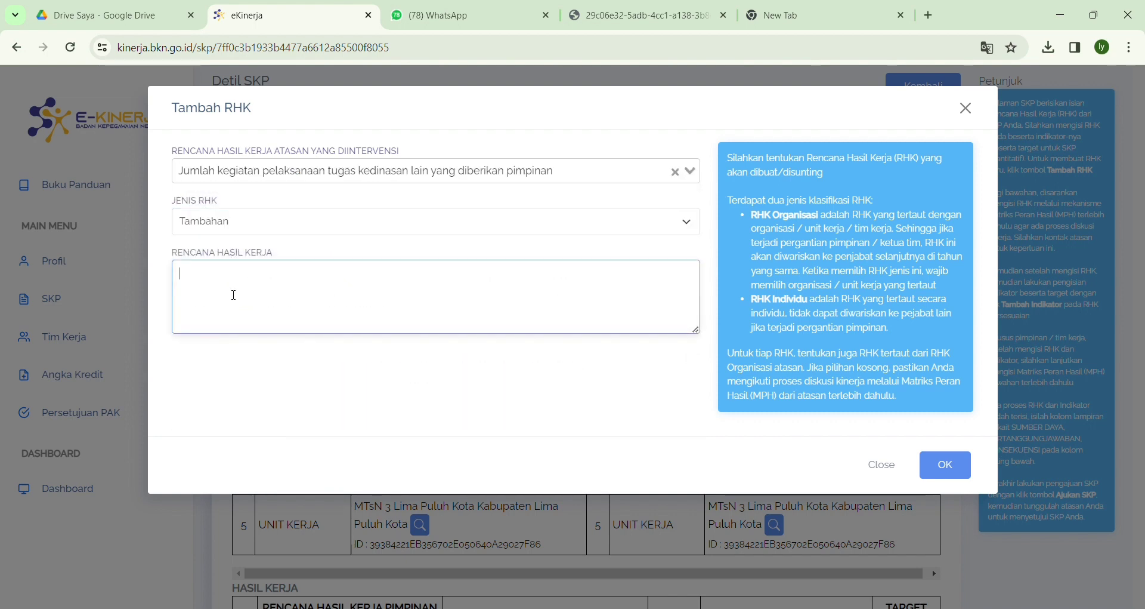
{"action": "type", "text": "SK"}
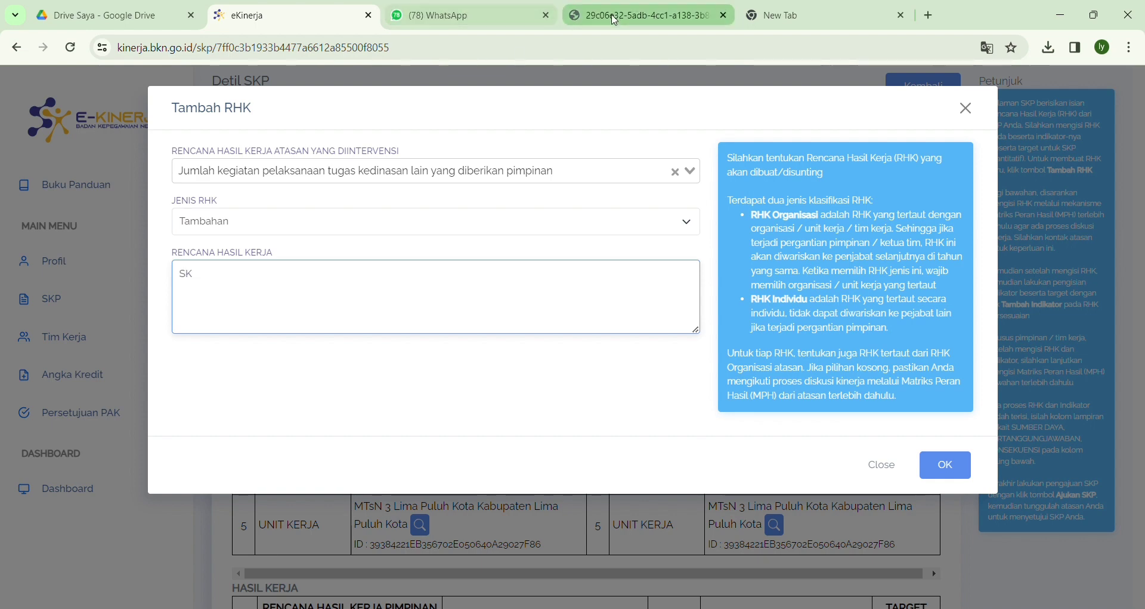
- Consult the Tambahan section of the reference SKP PDF for the wording of row 8, and return to the RHK form
{"action": "left_click", "coordinate": [659, 5]}
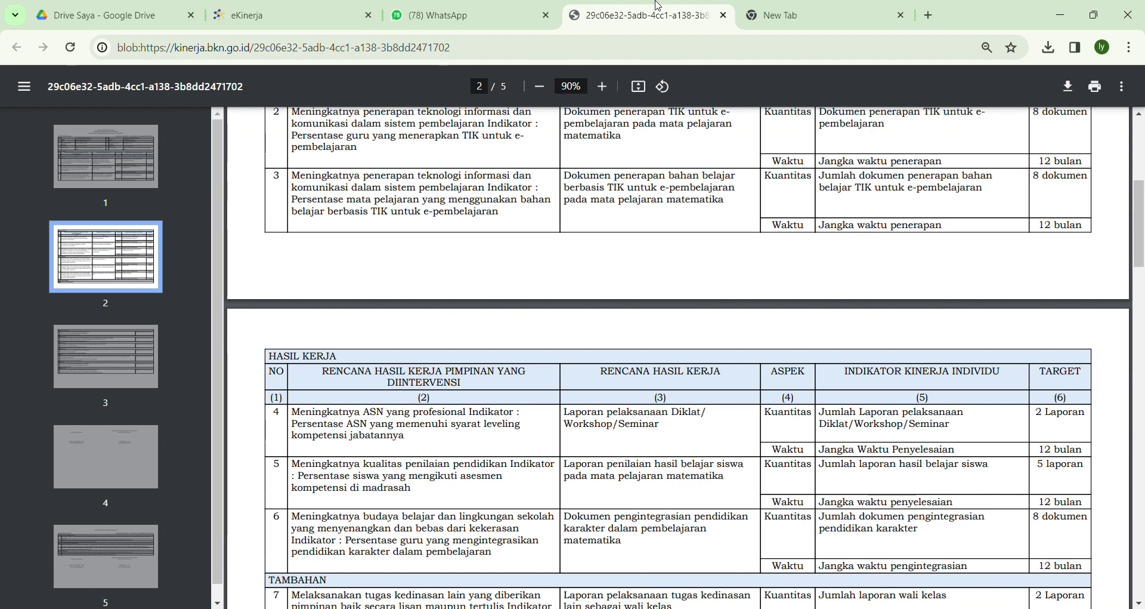
{"action": "key", "text": "Down"}
{"action": "key", "text": "Down"}
{"action": "key", "text": "Down"}
{"action": "key", "text": "Down"}
{"action": "key", "text": "Down"}
{"action": "key", "text": "Down"}
{"action": "key", "text": "Down"}
{"action": "key", "text": "Down"}
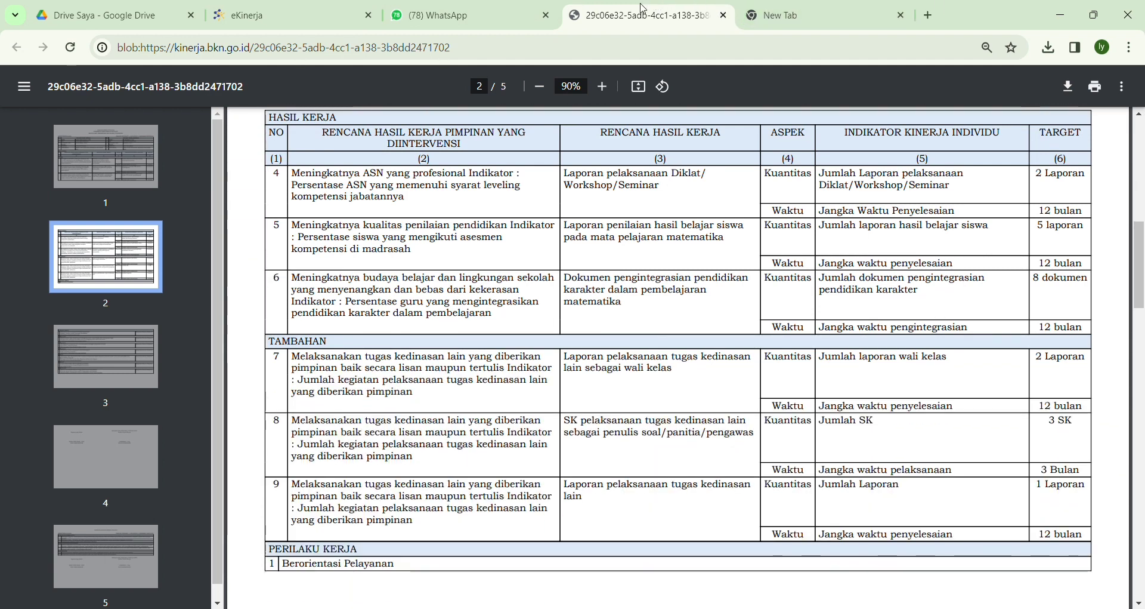
{"action": "left_click", "coordinate": [237, 8]}
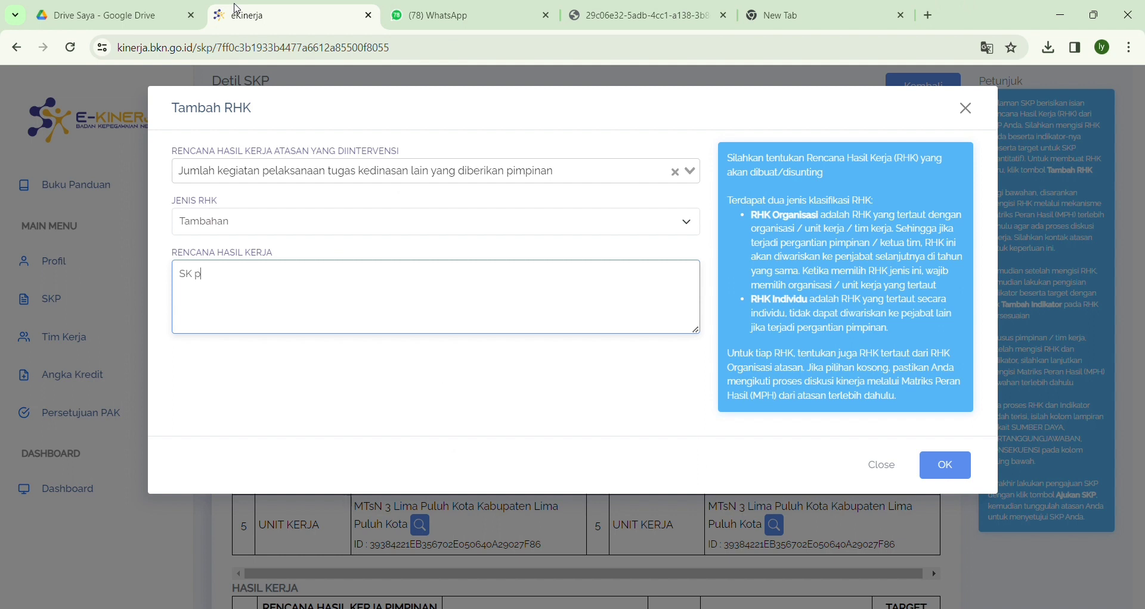
- Complete the eighth RHK's text as "SK pelaksanaan tugas tambahan sebagai pembuat soal /panitia/pengawas AM, PAS dan PAT" and save it
{"action": "type", "text": "pelaksanaan tugas"}
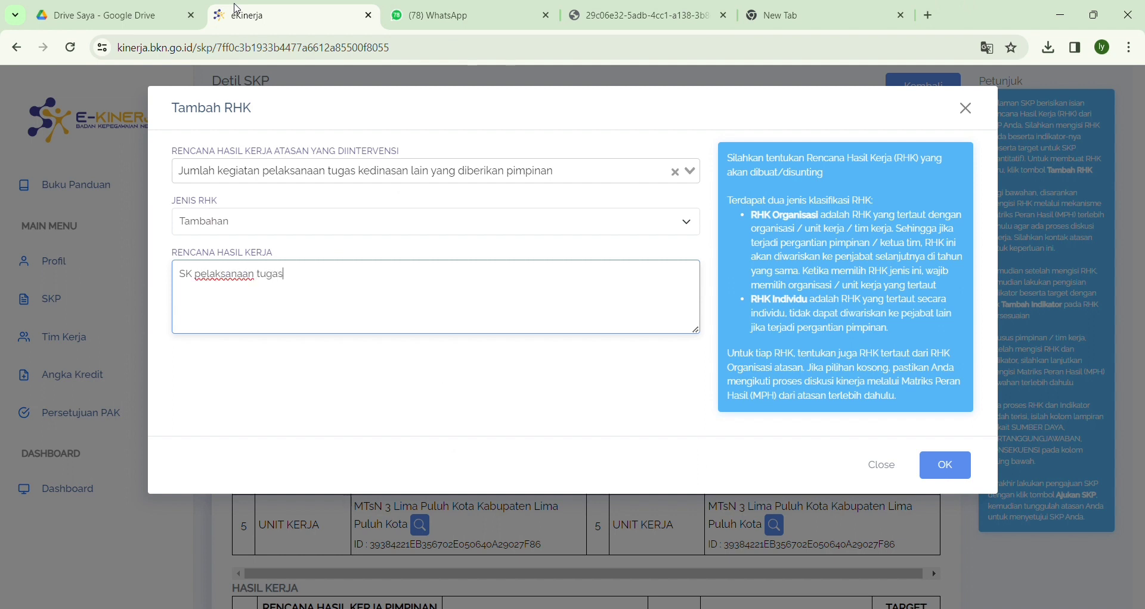
{"action": "type", "text": " tambahn"}
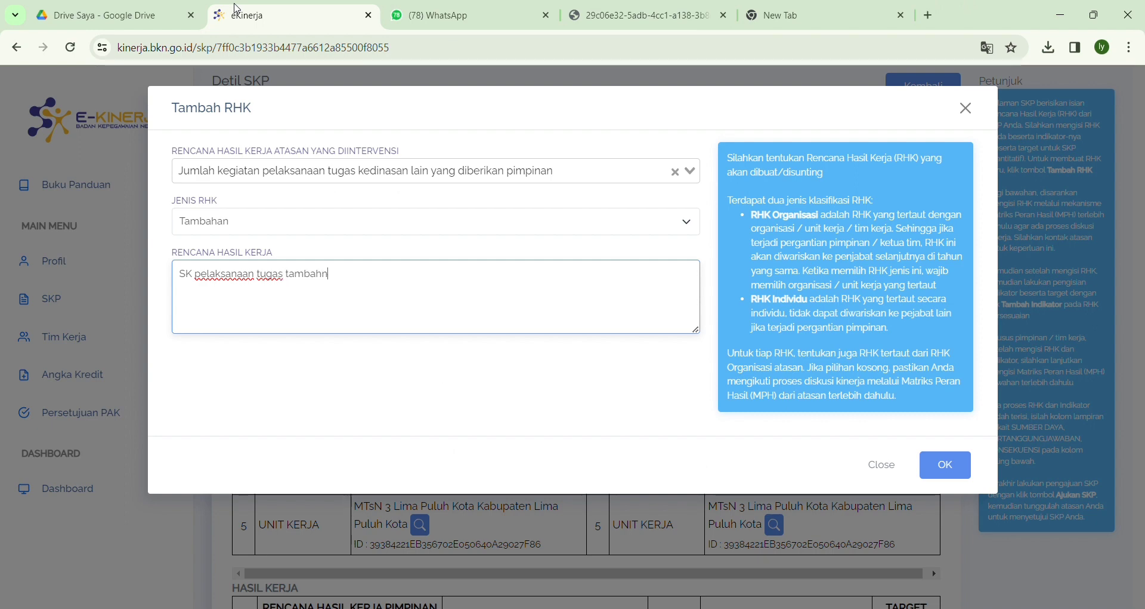
{"action": "key", "text": "BackSpace"}
{"action": "type", "text": "an sebagai "}
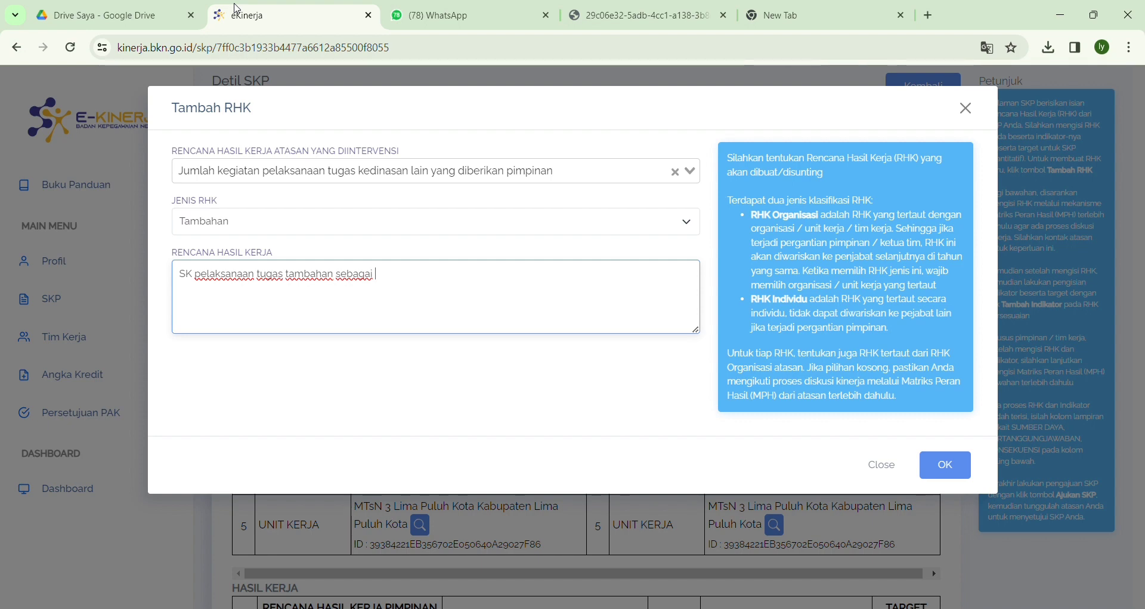
{"action": "type", "text": "pembuat soal /pan"}
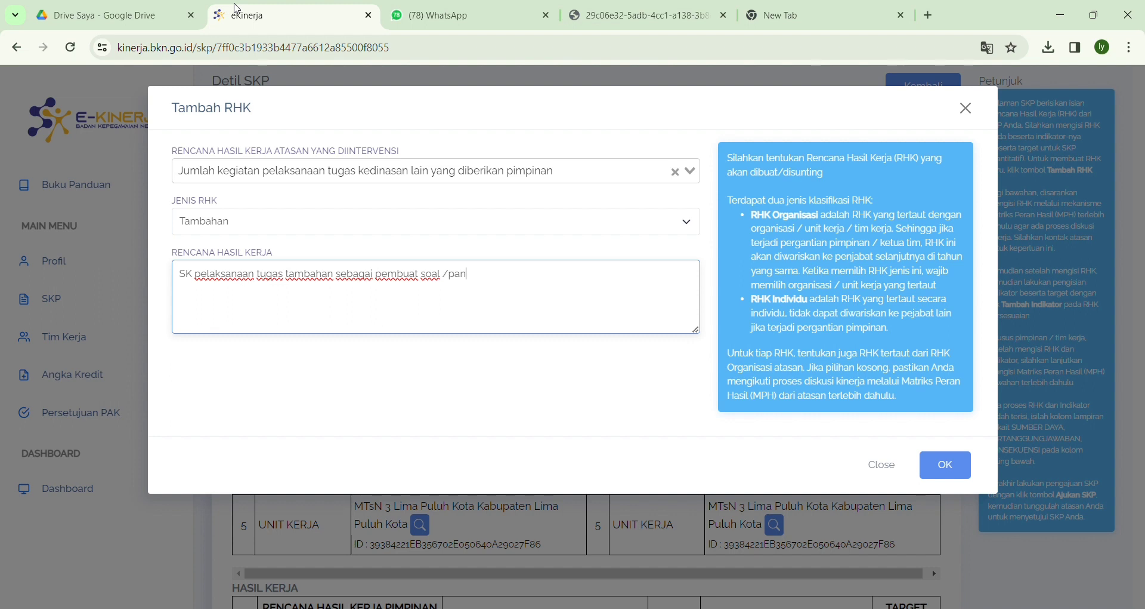
{"action": "type", "text": "itia/"}
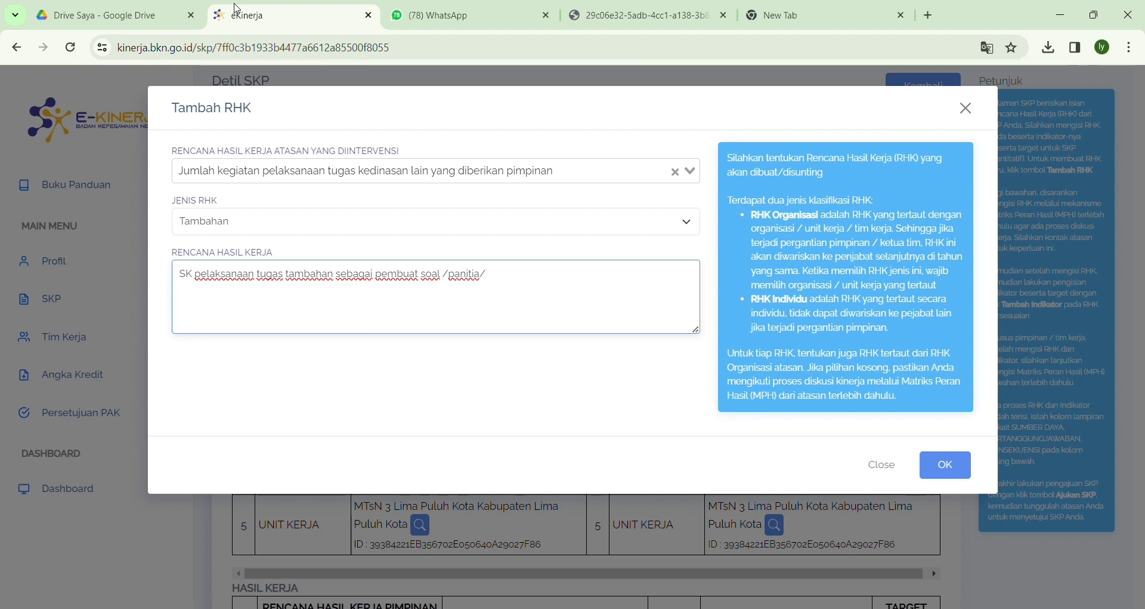
{"action": "type", "text": "pengawas AM, PAS"}
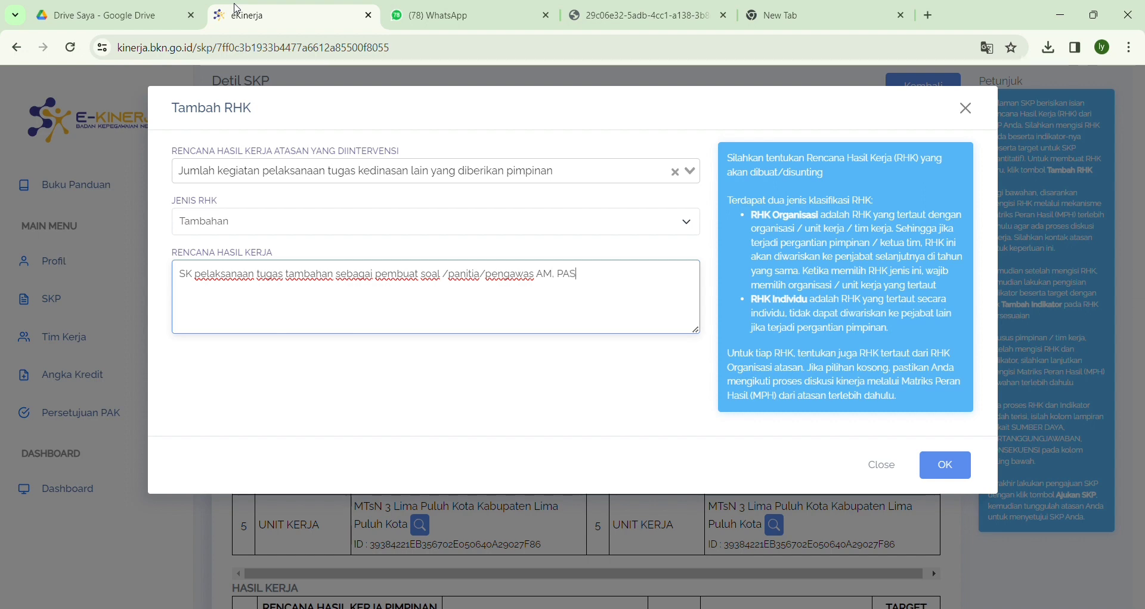
{"action": "type", "text": " dan PAT"}
{"action": "left_click", "coordinate": [947, 468]}
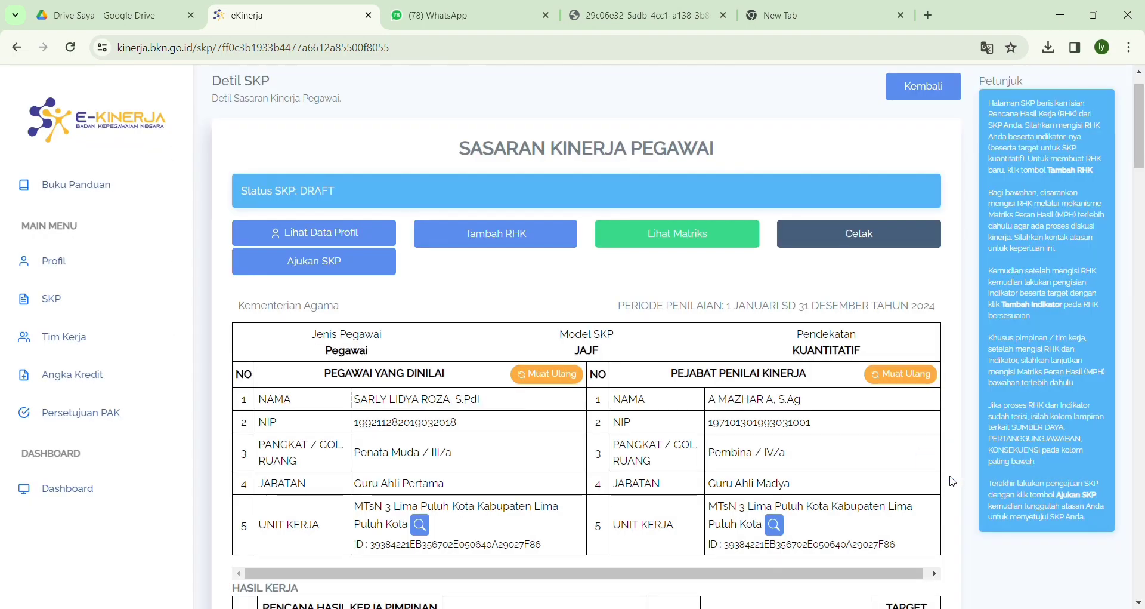
- Add a Kuantitas indicator "Jumlah SK pembuat soal/panitia/pengawas" with the target "3 SK" to the eighth RHK
{"action": "left_click_drag", "start_coordinate": [1140, 153], "coordinate": [1104, 460]}
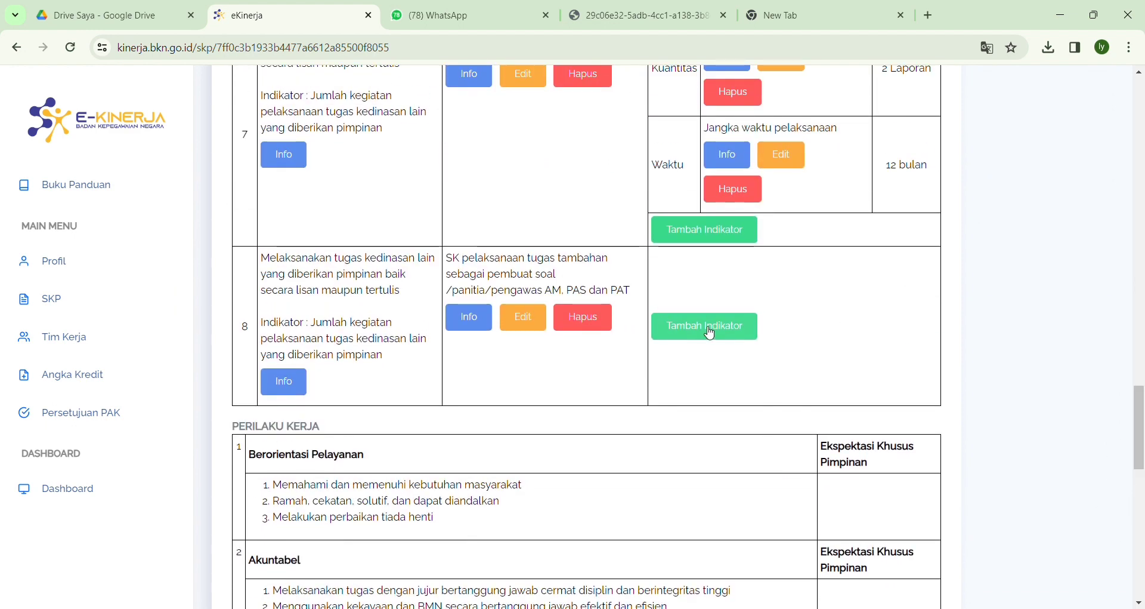
{"action": "left_click", "coordinate": [710, 333]}
{"action": "left_click", "coordinate": [607, 182]}
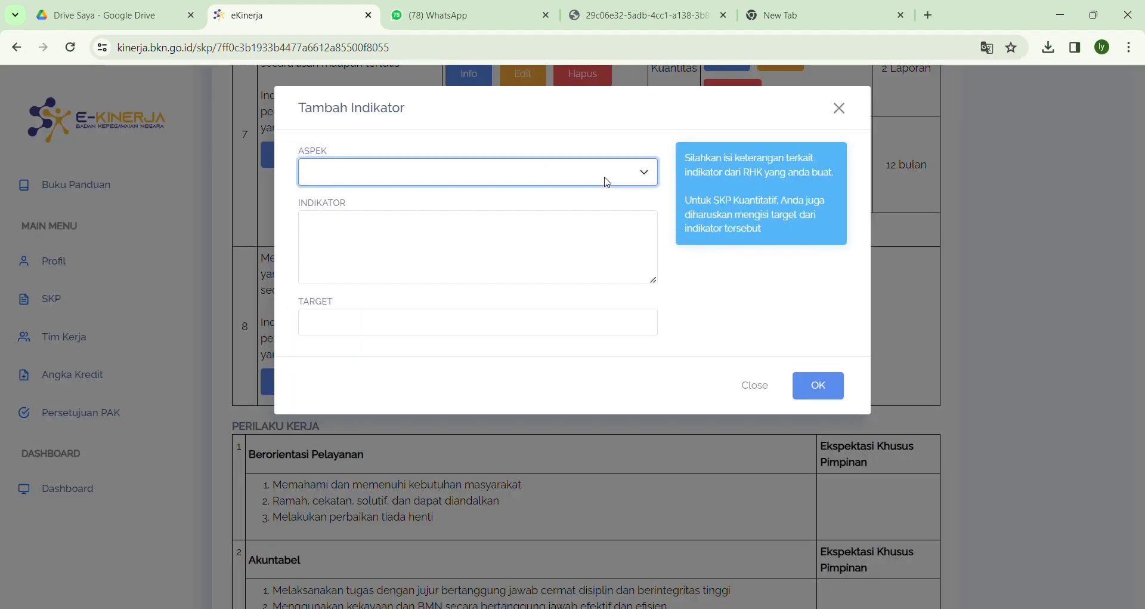
{"action": "left_click", "coordinate": [388, 209]}
{"action": "left_click", "coordinate": [351, 263]}
{"action": "type", "text": "Ju"}
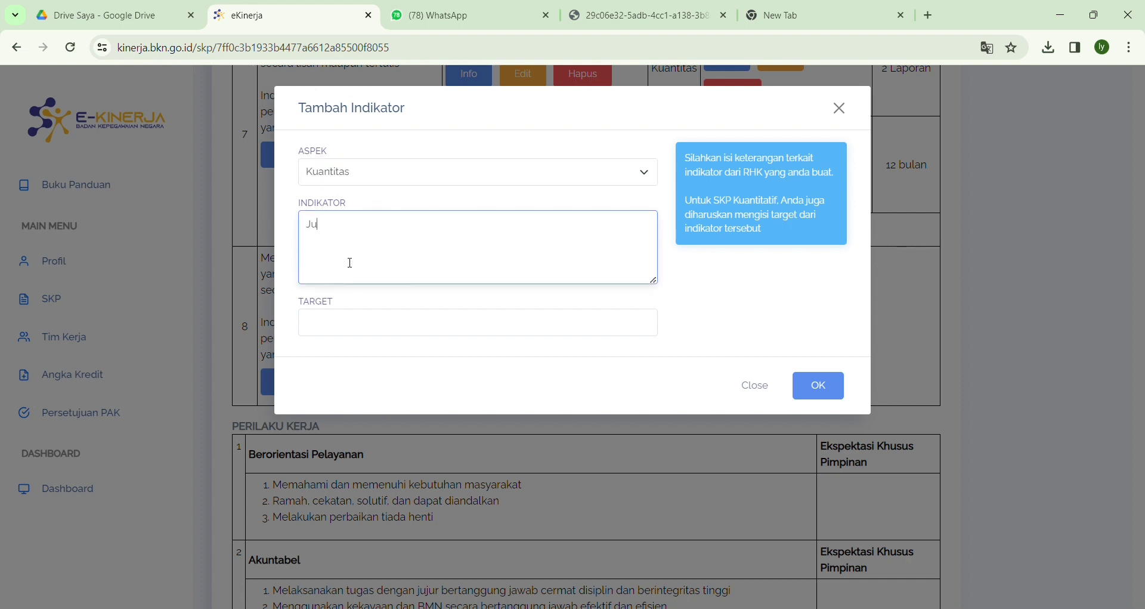
{"action": "type", "text": "mlah sk"}
{"action": "type", "text": "SK pembuat "}
{"action": "type", "text": "so"}
{"action": "type", "text": "soal"}
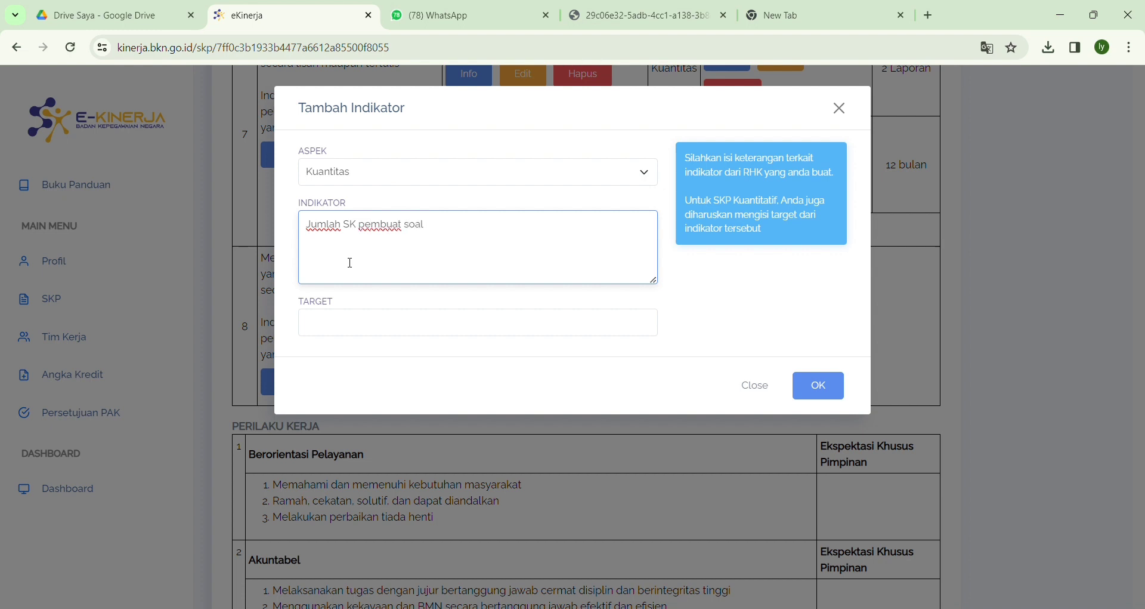
{"action": "type", "text": "/panitia/pengawas"}
{"action": "left_click", "coordinate": [352, 338]}
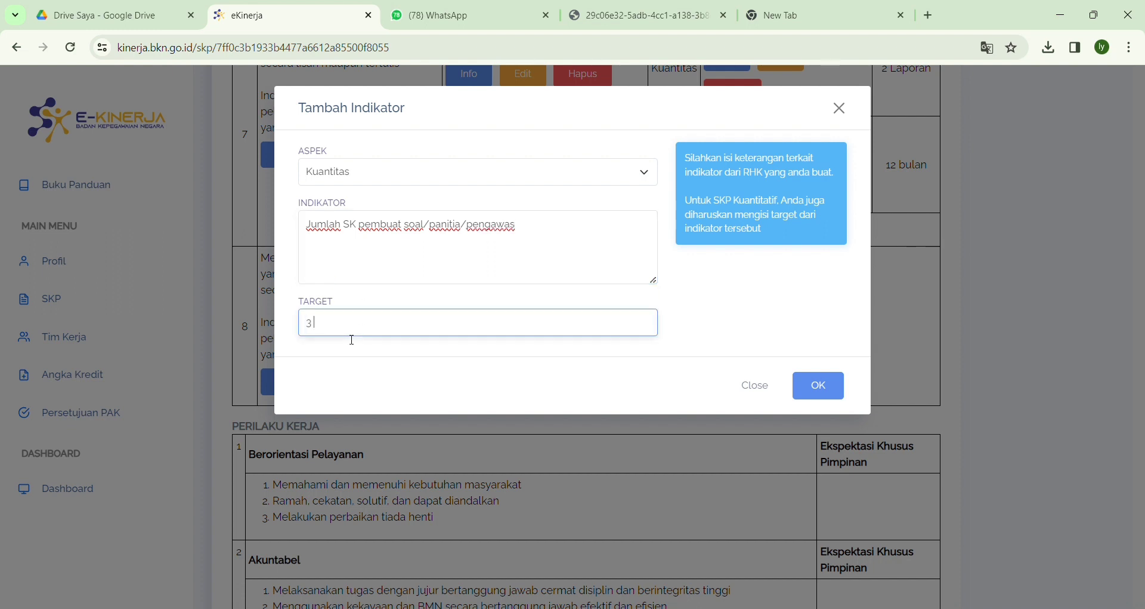
{"action": "type", "text": "3 SK"}
{"action": "left_click", "coordinate": [840, 399]}
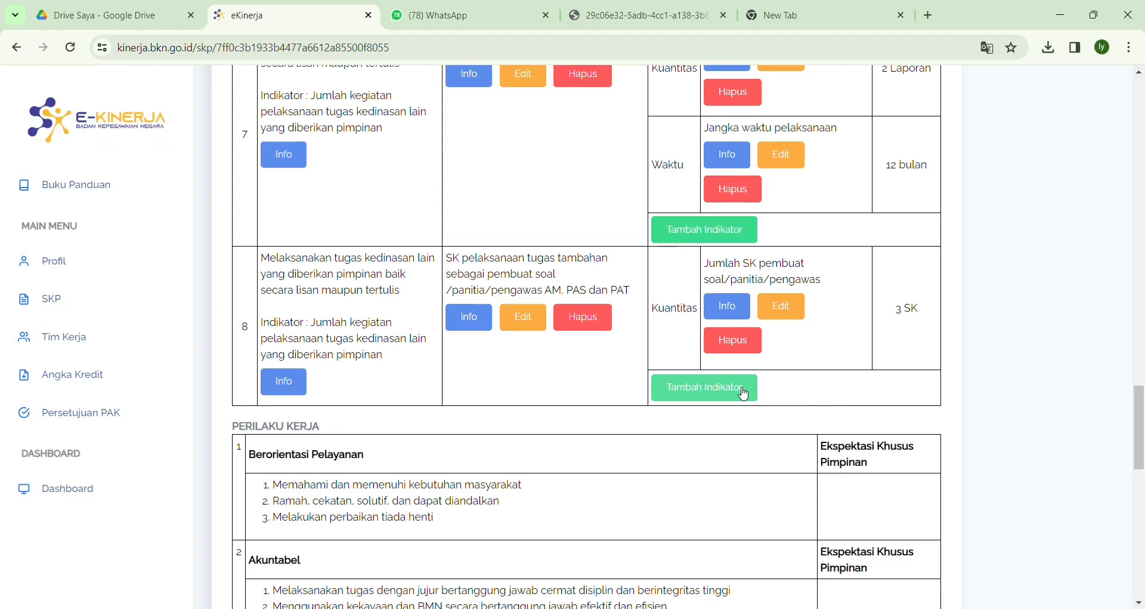
- Add a Waktu indicator "Jangka waktu pelaksanaan" with the target "3 bulan" to the eighth RHK
{"action": "left_click", "coordinate": [744, 394]}
{"action": "left_click", "coordinate": [417, 177]}
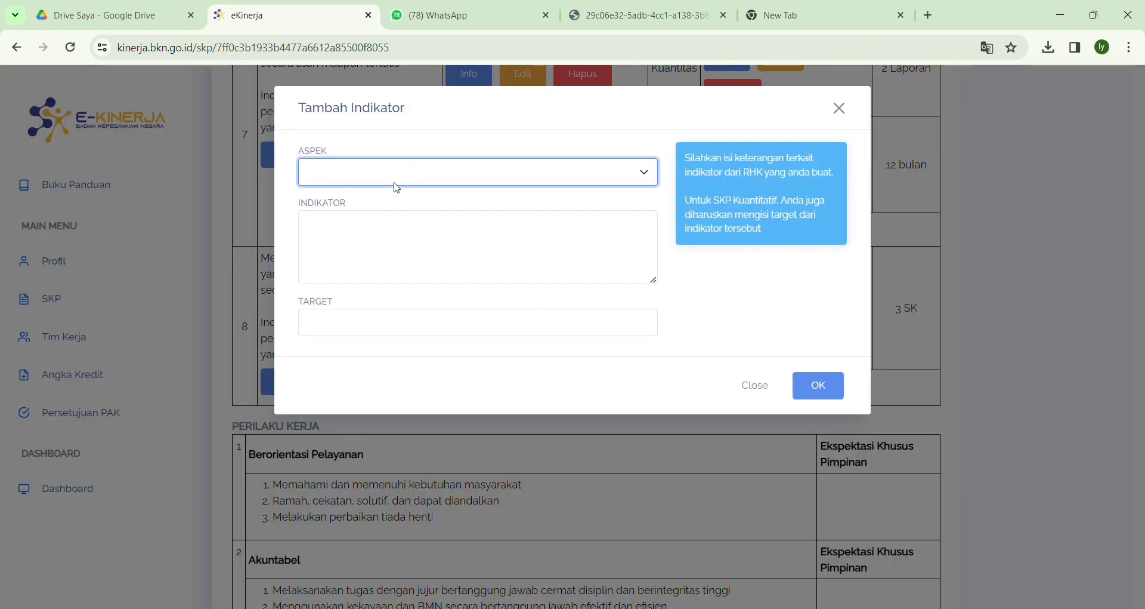
{"action": "left_click", "coordinate": [342, 224]}
{"action": "left_click", "coordinate": [337, 231]}
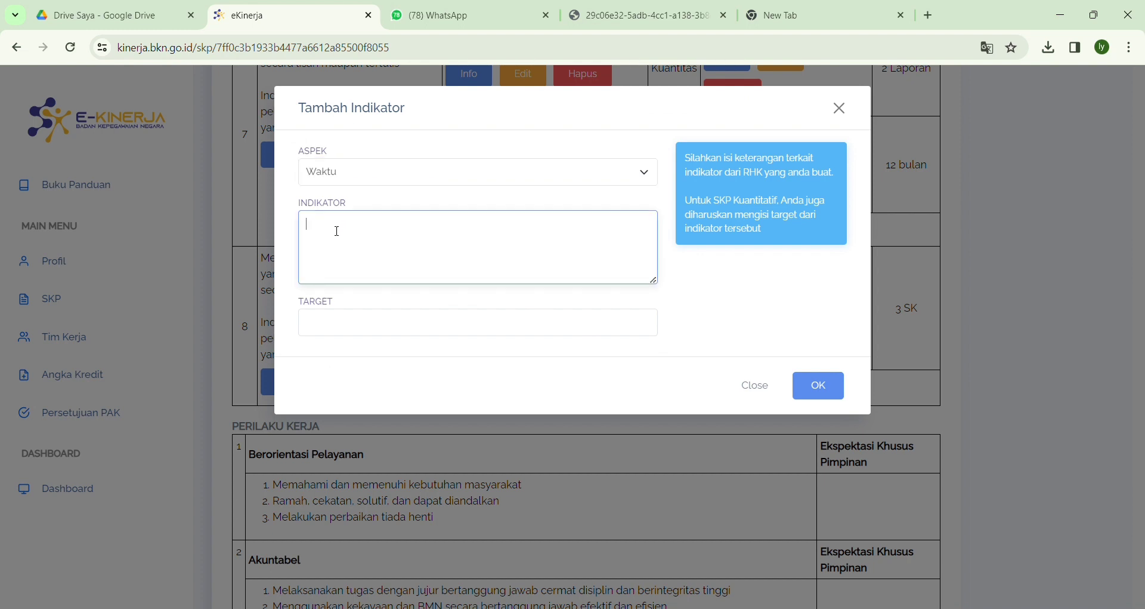
{"action": "type", "text": "Jangka waktu pelaksaa"}
{"action": "key", "text": "BackSpace"}
{"action": "type", "text": "naan"}
{"action": "left_click", "coordinate": [335, 322]}
{"action": "type", "text": "3"}
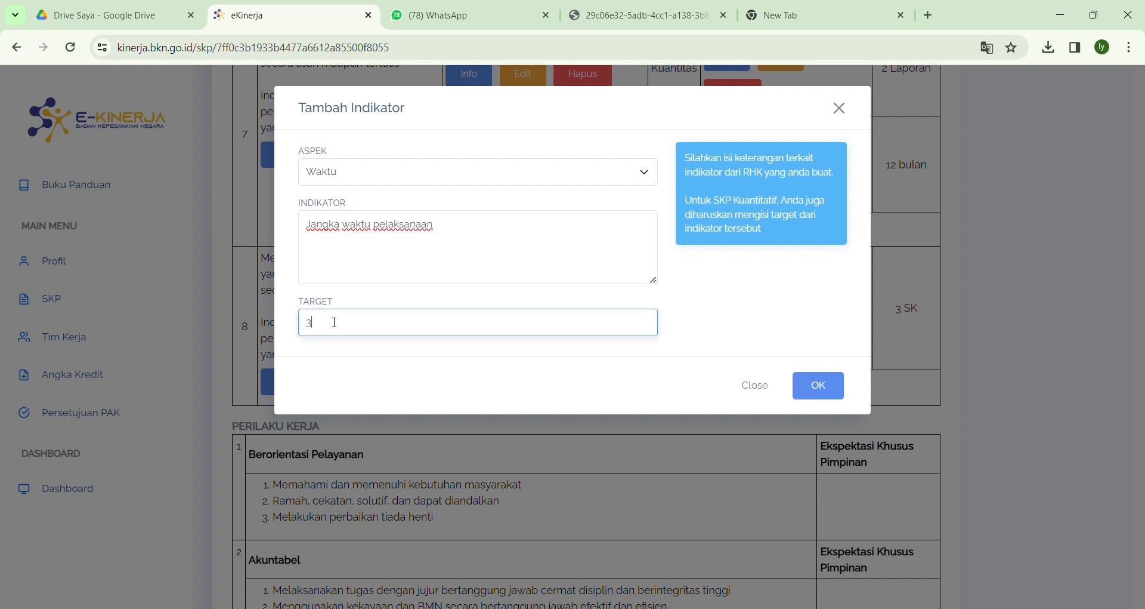
{"action": "type", "text": " bulan"}
{"action": "left_click", "coordinate": [823, 389]}
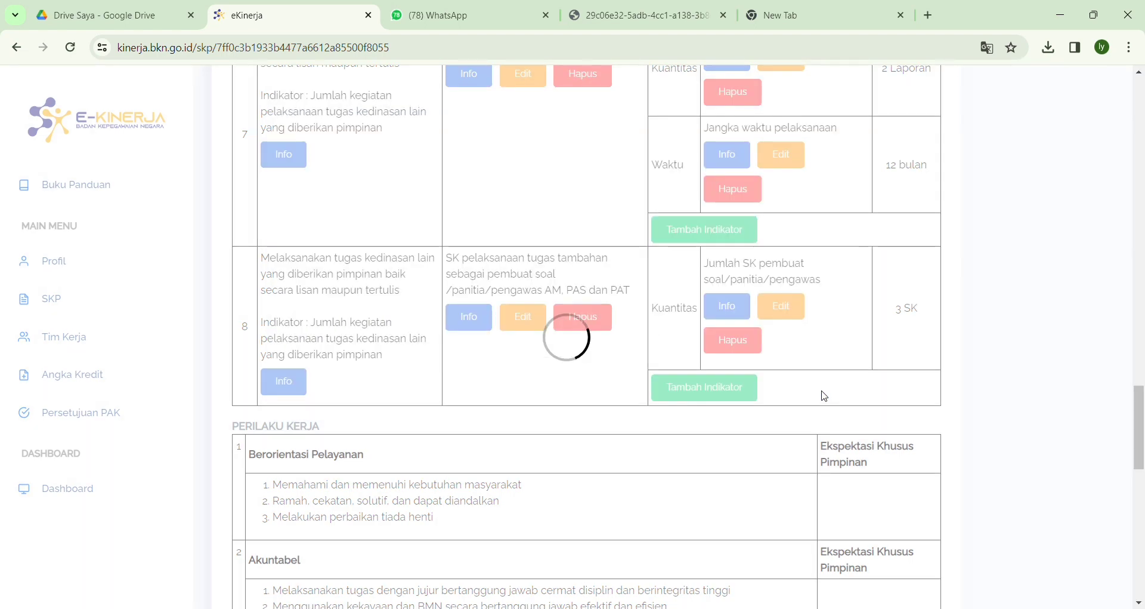
- Start a ninth RHK and link it to the superior's indicator "Jumlah kegiatan pelaksanaan tugas kedinasan lain yang diberikan pimpinan"
{"action": "left_click_drag", "start_coordinate": [1141, 414], "coordinate": [1141, 146]}
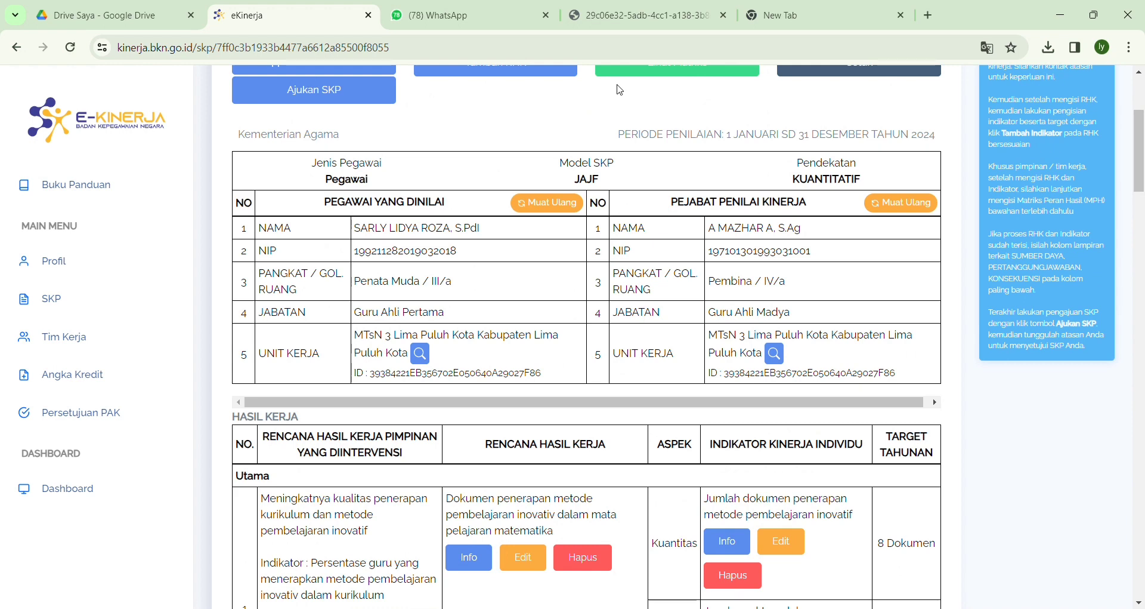
{"action": "left_click", "coordinate": [541, 76]}
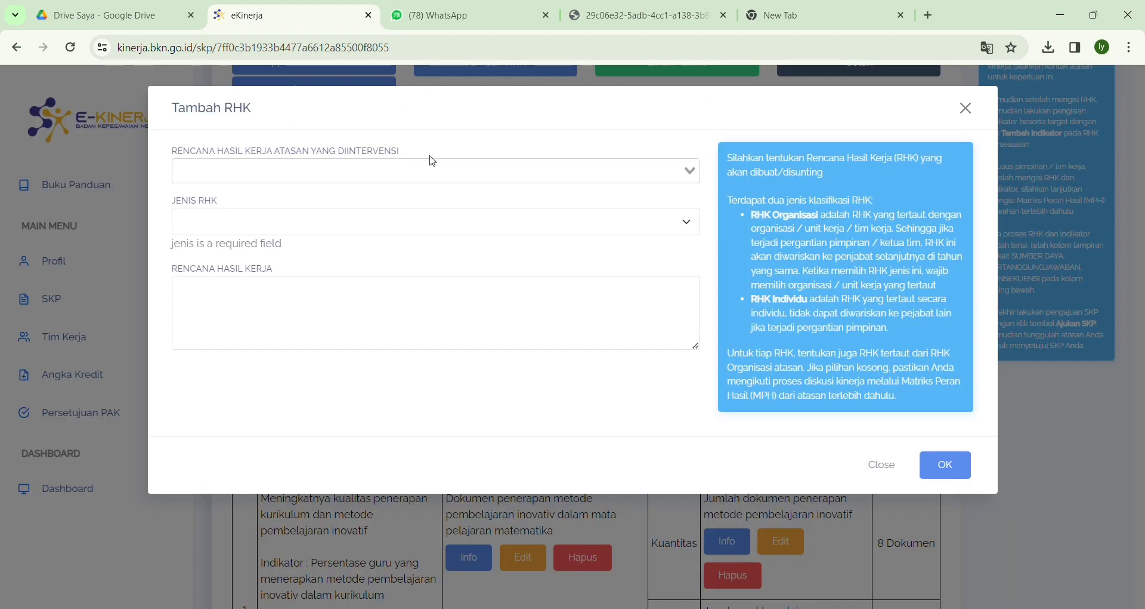
{"action": "left_click", "coordinate": [409, 173]}
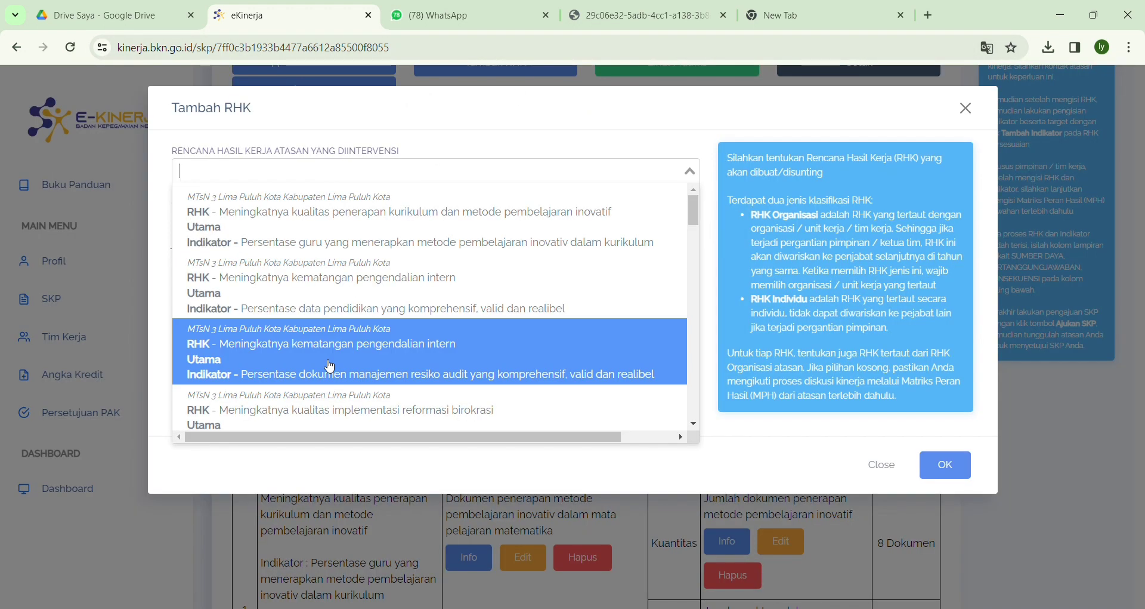
{"action": "scroll", "coordinate": [330, 366], "scroll_direction": "down", "scroll_amount": 3}
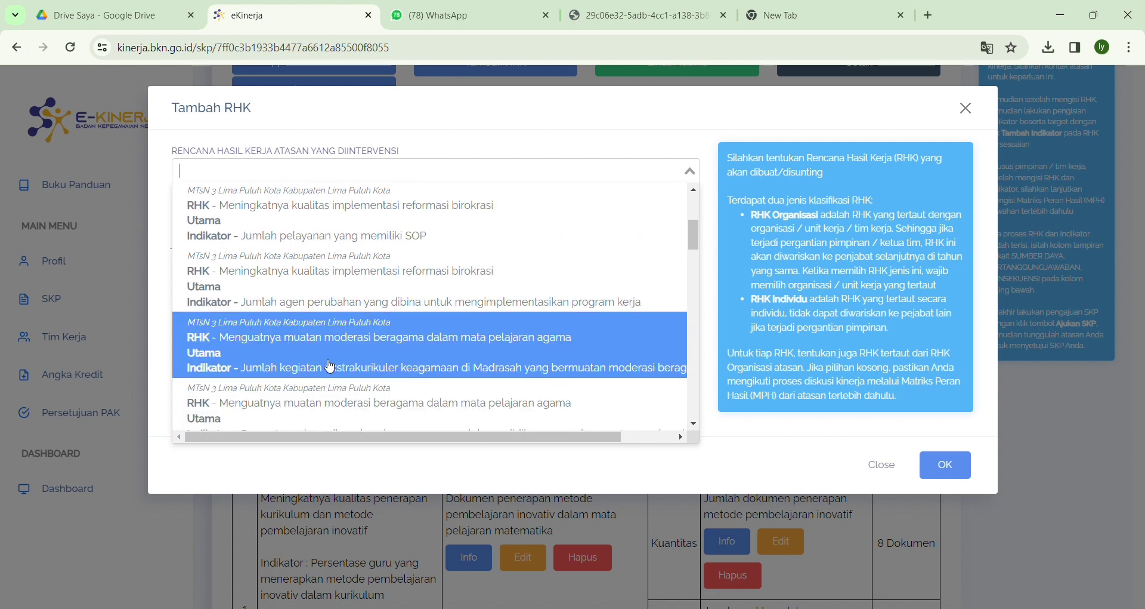
{"action": "scroll", "coordinate": [329, 366], "scroll_direction": "down", "scroll_amount": 2}
{"action": "key", "text": "Down"}
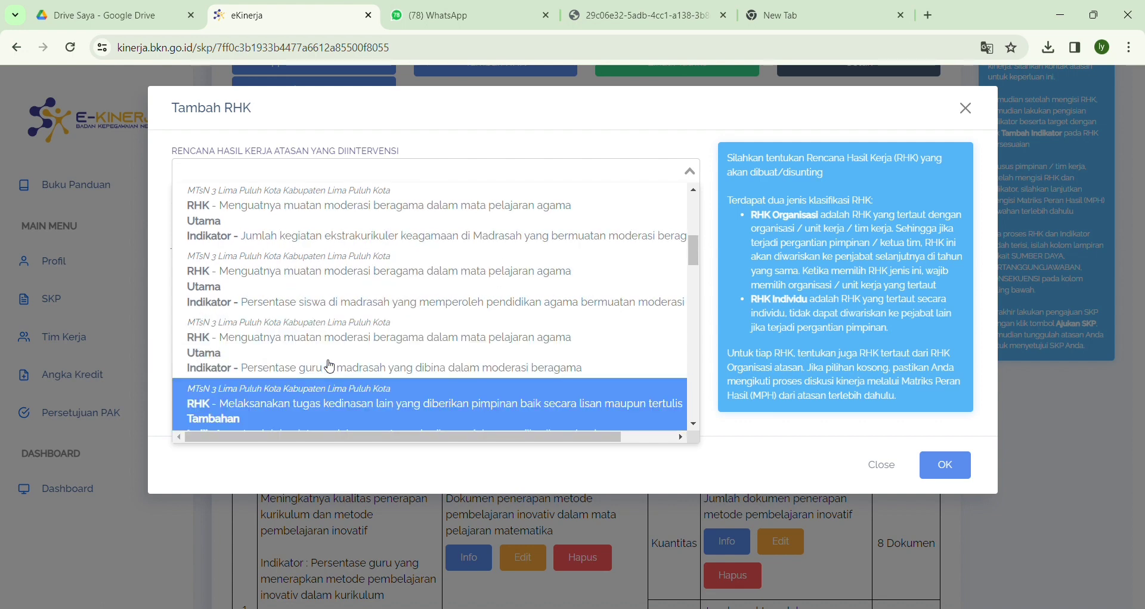
{"action": "key", "text": "Return"}
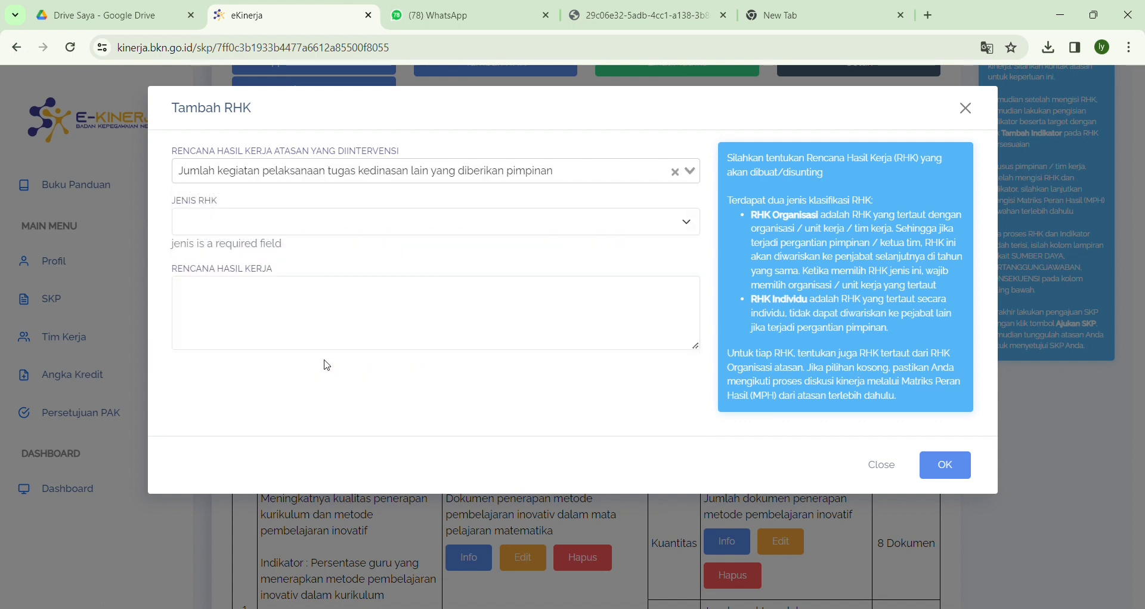
- Set the ninth RHK's type to Tambahan, enter "Laporan tugas kedinasan lainnya yang diberikan pimpinan" as its Rencana Hasil Kerja, and save it
{"action": "left_click", "coordinate": [409, 234]}
{"action": "left_click", "coordinate": [271, 253]}
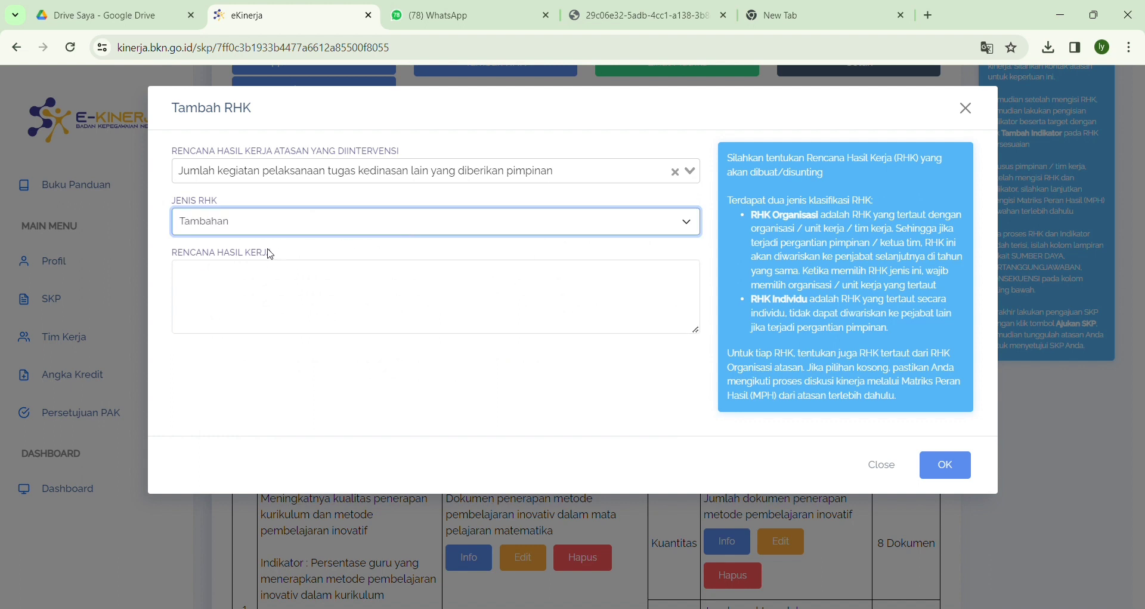
{"action": "left_click", "coordinate": [269, 268]}
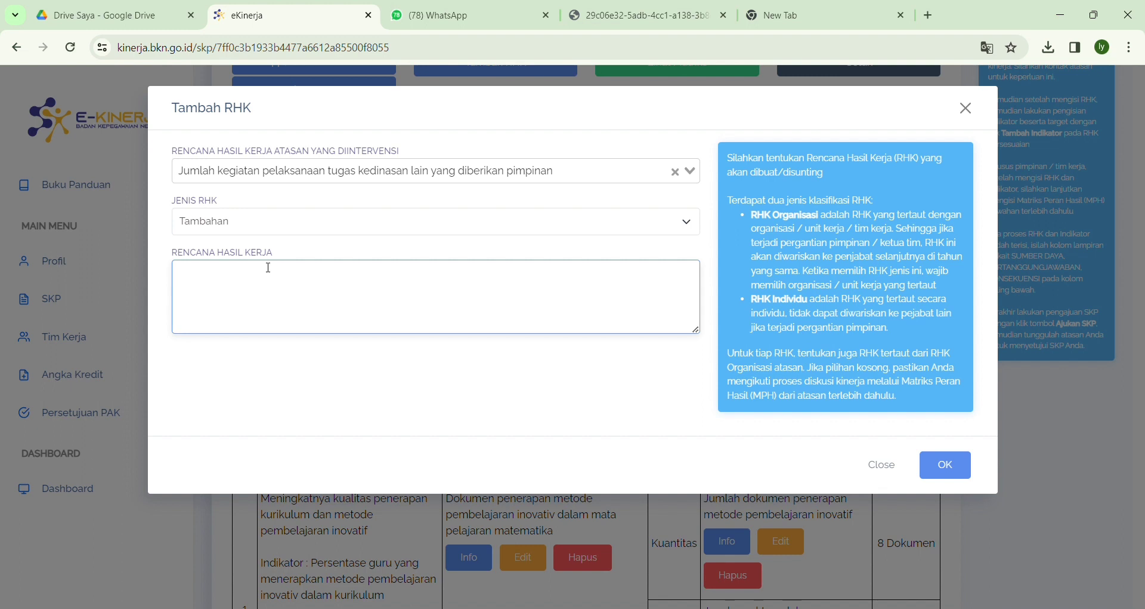
{"action": "type", "text": "Laporan tugas kedinasan l"}
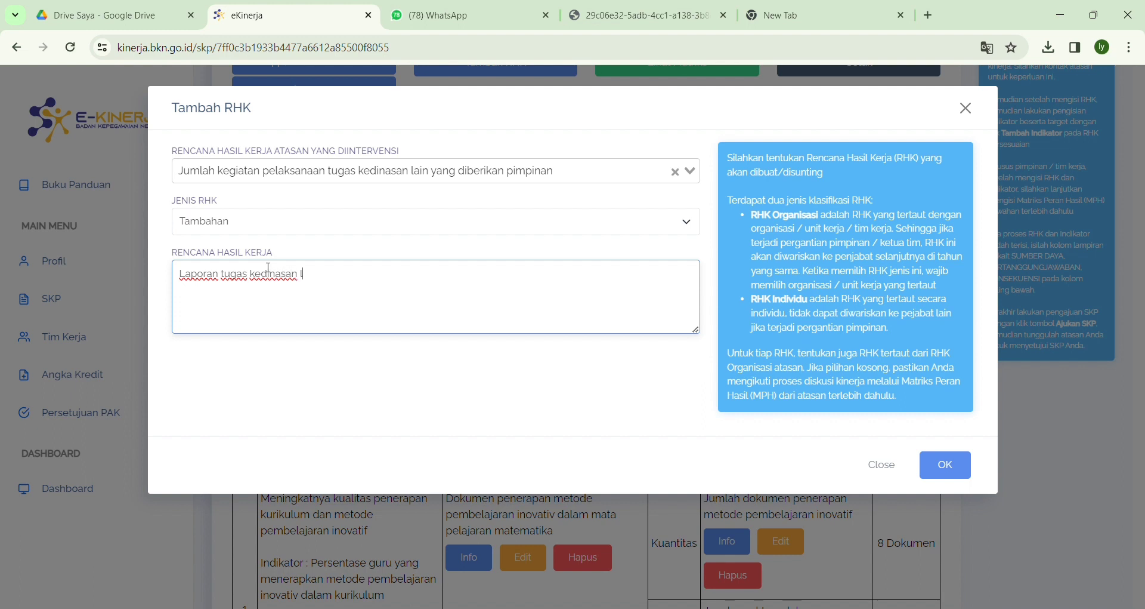
{"action": "type", "text": "ainnya yang diberikan "}
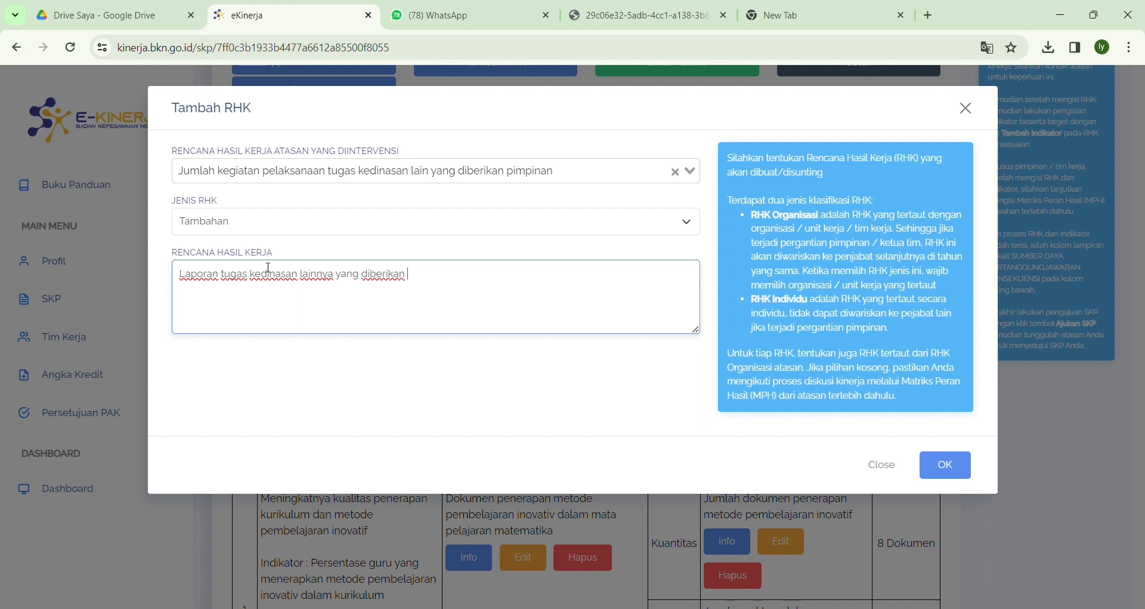
{"action": "type", "text": "pimpinan"}
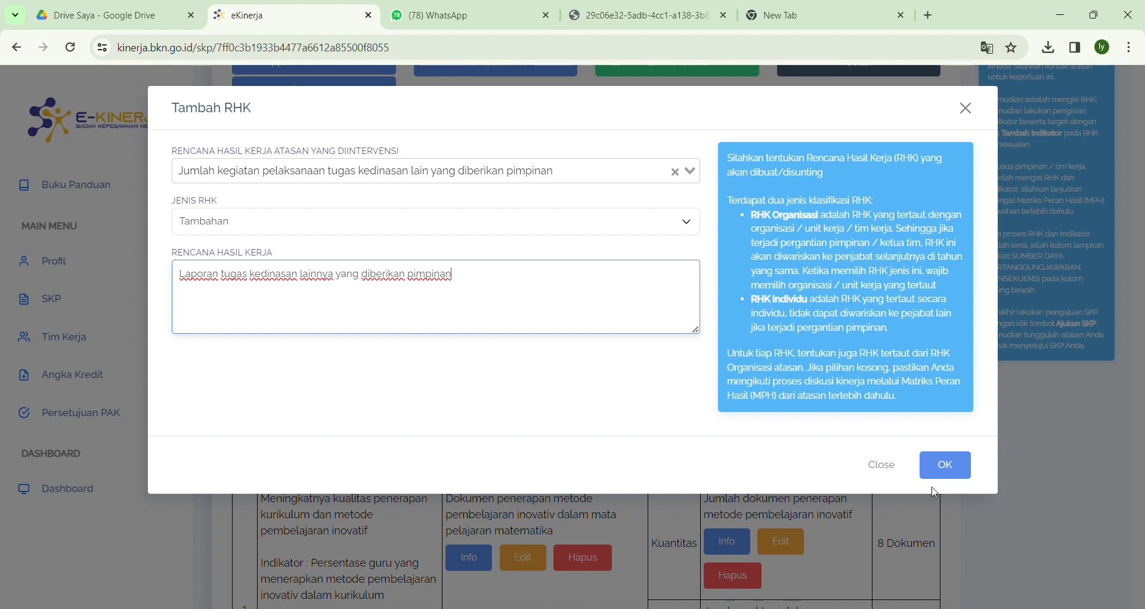
{"action": "left_click", "coordinate": [952, 466]}
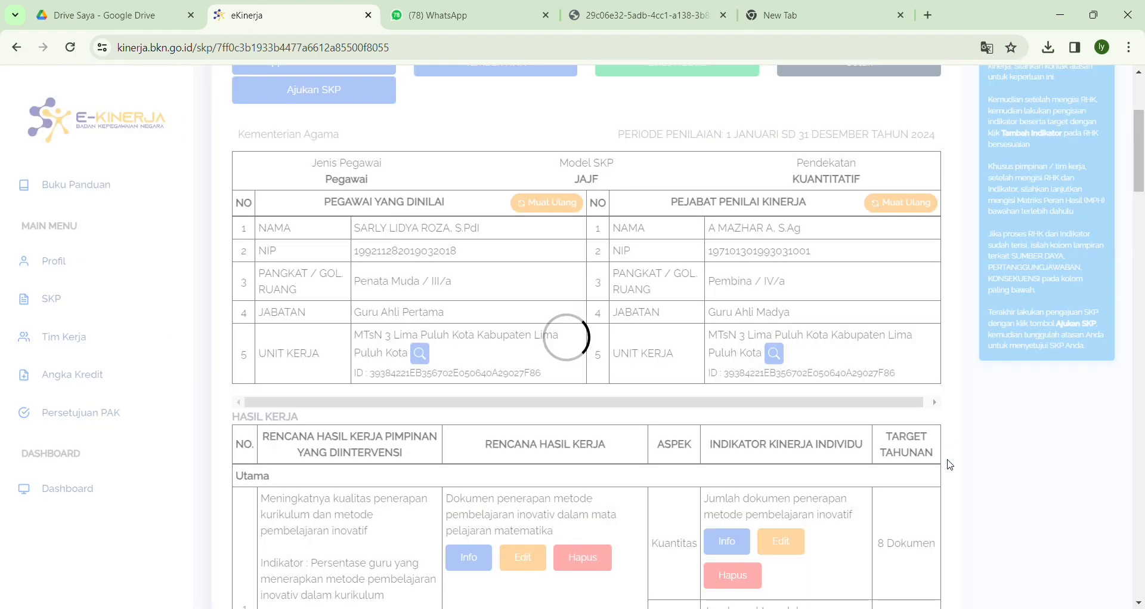
- Add a Kuantitas indicator "Jumlah laporan tugas kedinasan lainnya" with the target "1 Laporan" to the ninth RHK
{"action": "left_click_drag", "start_coordinate": [1138, 188], "coordinate": [1126, 474]}
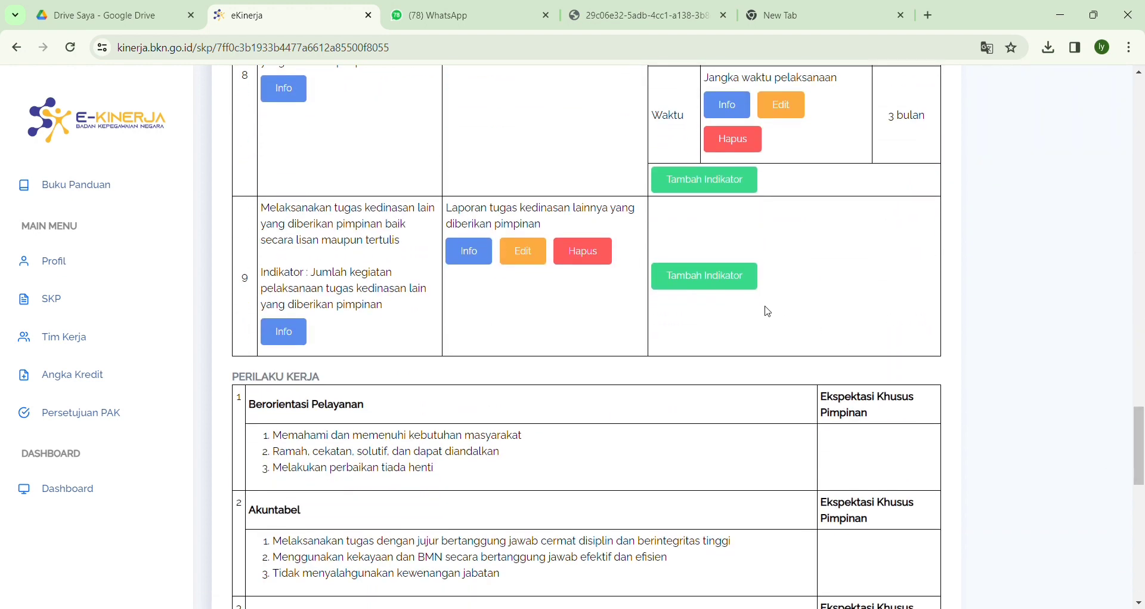
{"action": "left_click", "coordinate": [724, 282]}
{"action": "left_click", "coordinate": [497, 179]}
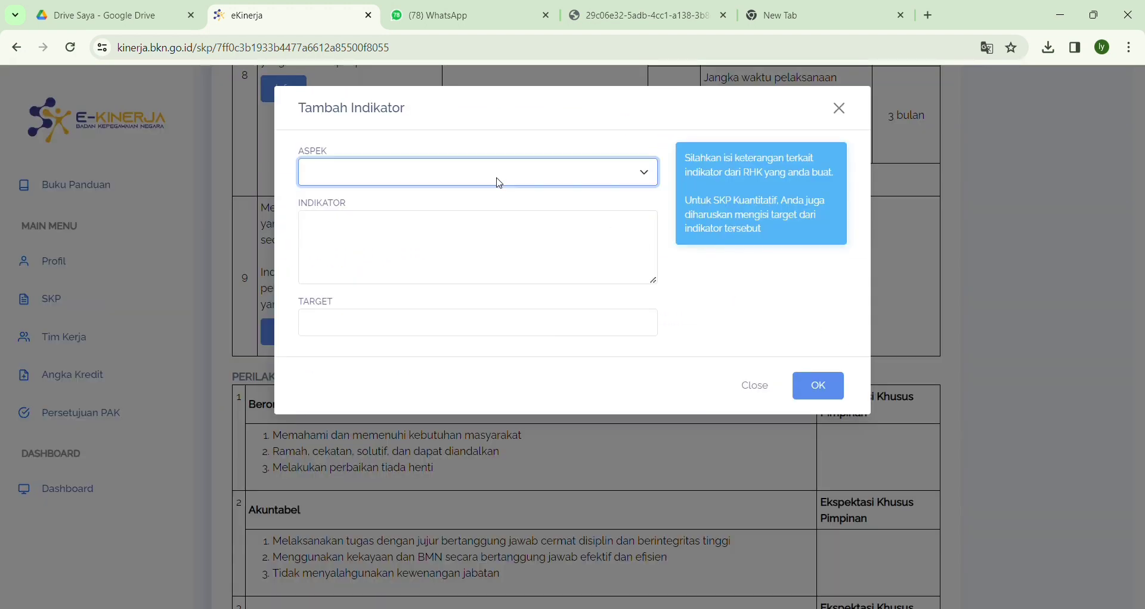
{"action": "left_click", "coordinate": [371, 202]}
{"action": "left_click", "coordinate": [360, 236]}
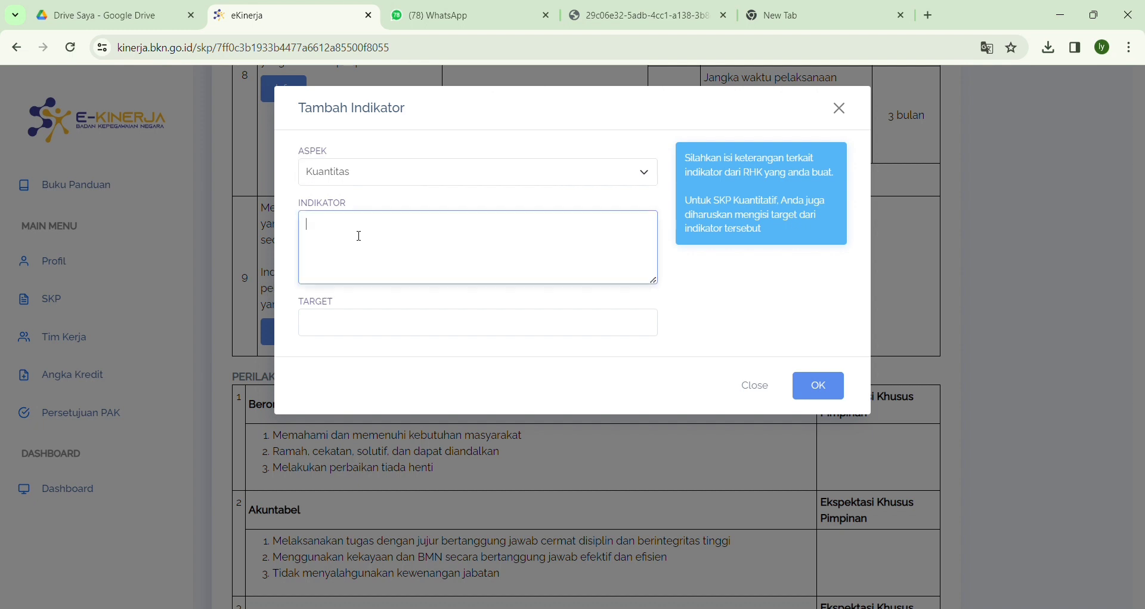
{"action": "type", "text": "Juma"}
{"action": "type", "text": "lah laporan"}
{"action": "type", "text": " tugas k"}
{"action": "type", "text": "edinas"}
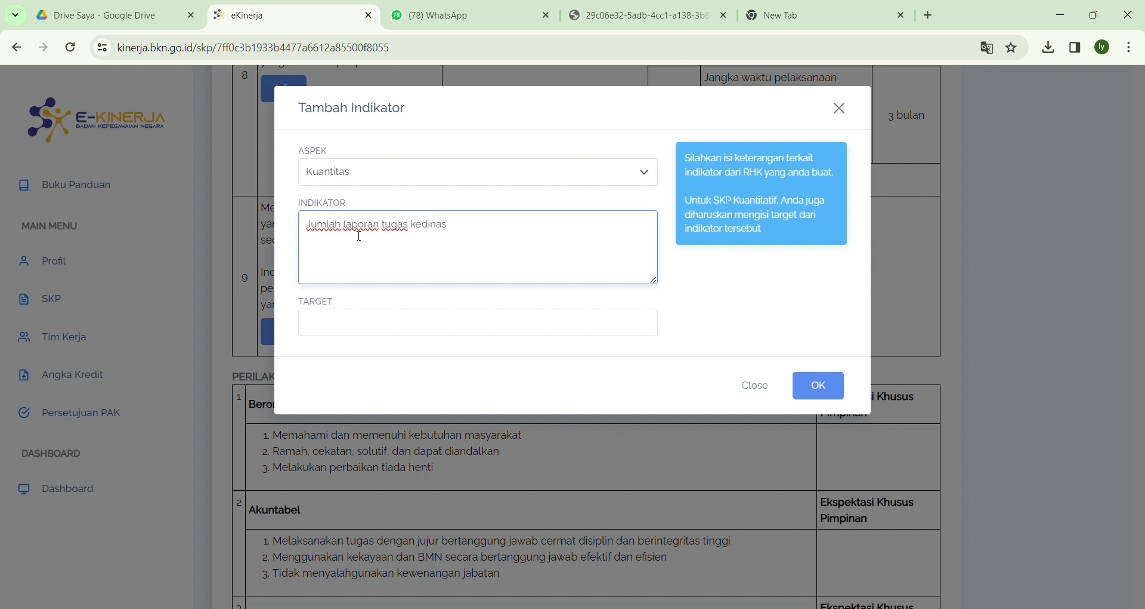
{"action": "type", "text": "an lainnya"}
{"action": "left_click", "coordinate": [383, 333]}
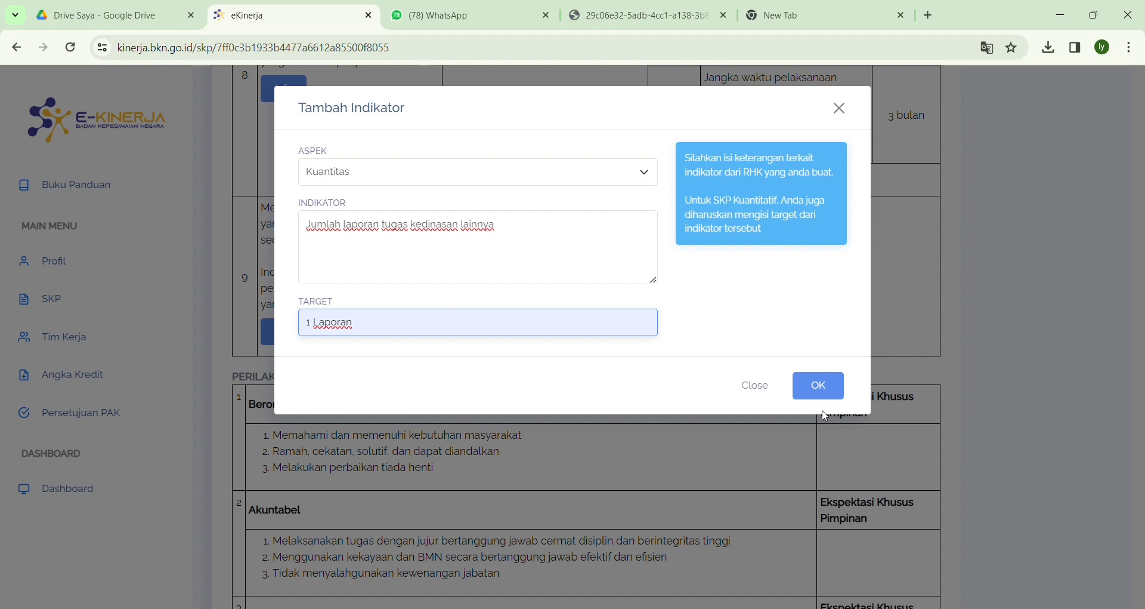
{"action": "left_click", "coordinate": [838, 398]}
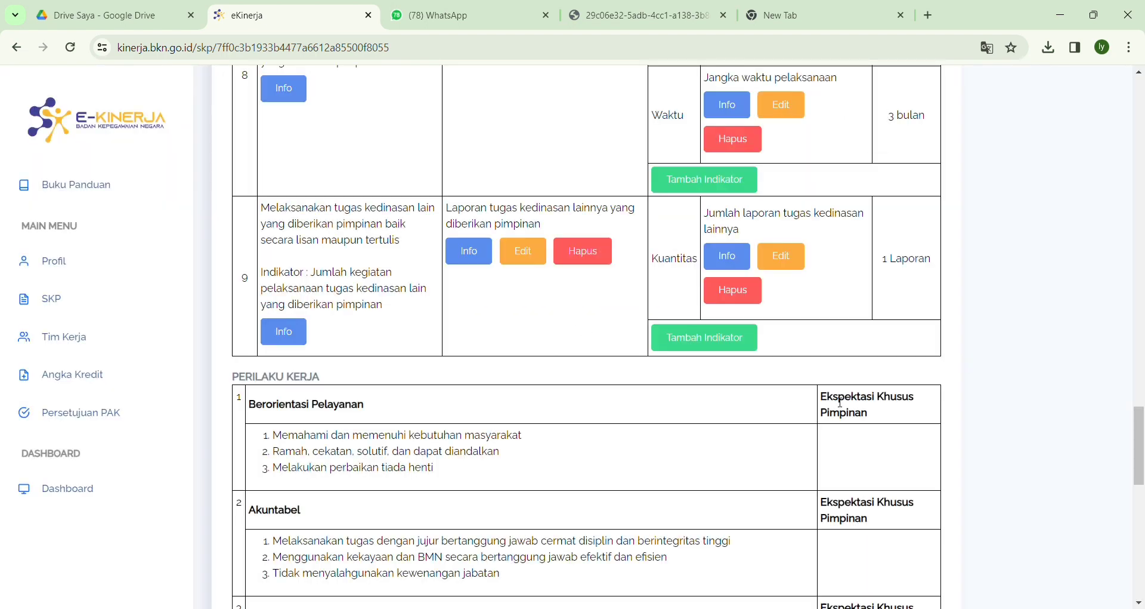
- Enter "Dukungan anggaran, sarana prasarana dan peralatan kerja yang memadai ( Buku dan Bahan ajar pendukung, Laboratorium, komputer, printer dan jaringan internet)" under Dukungan Sumber Daya
{"action": "scroll", "coordinate": [1144, 335], "scroll_direction": "up", "scroll_amount": 15}
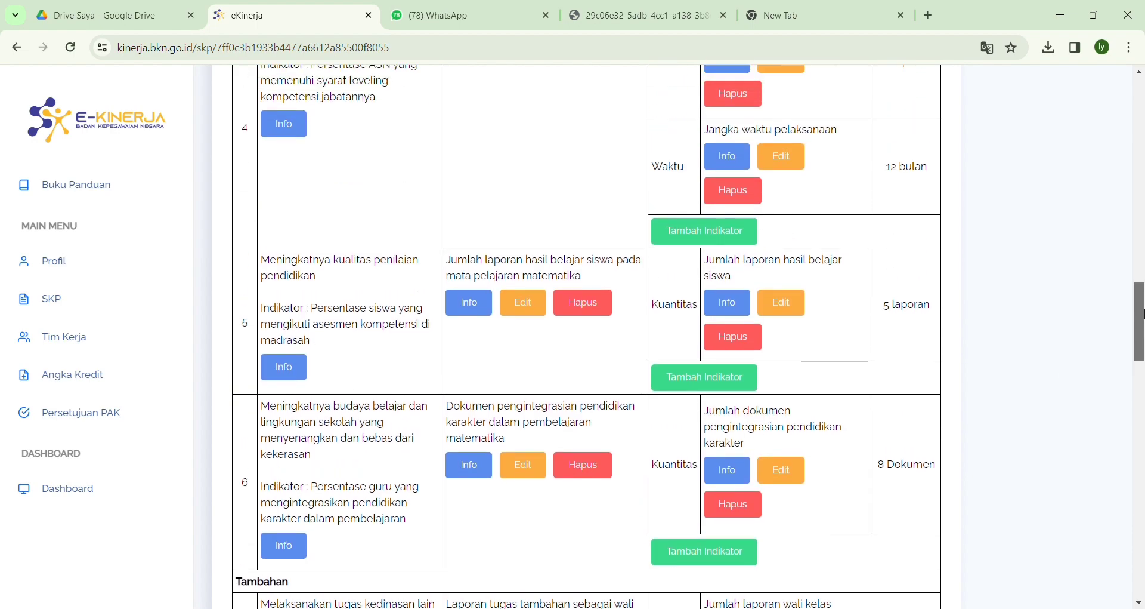
{"action": "left_click_drag", "start_coordinate": [1144, 308], "coordinate": [1142, 106]}
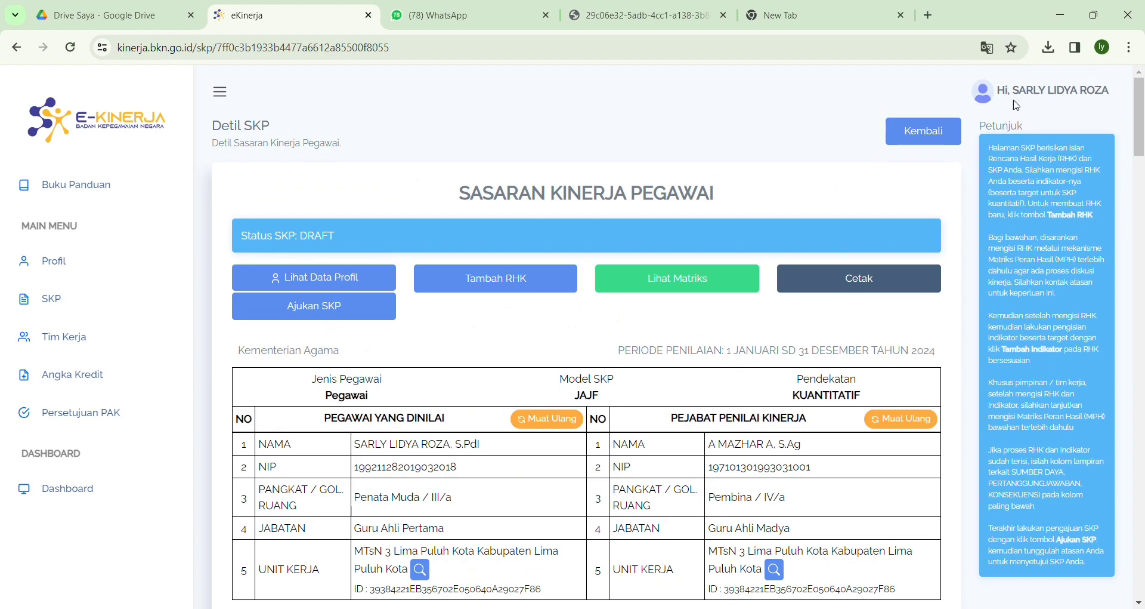
{"action": "left_click_drag", "start_coordinate": [1142, 118], "coordinate": [1140, 573]}
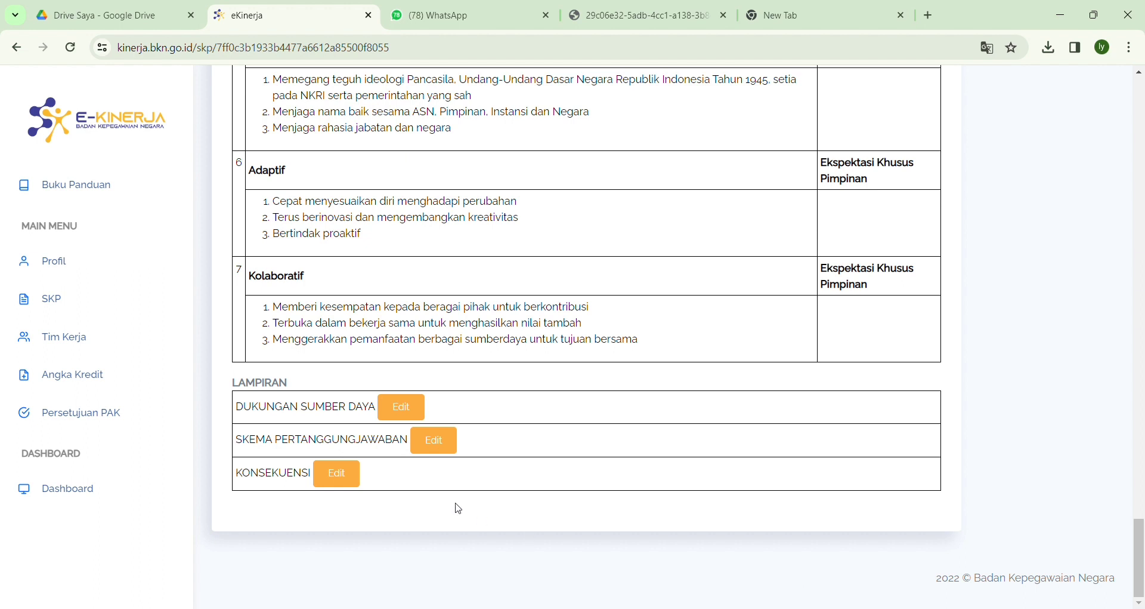
{"action": "left_click", "coordinate": [402, 407]}
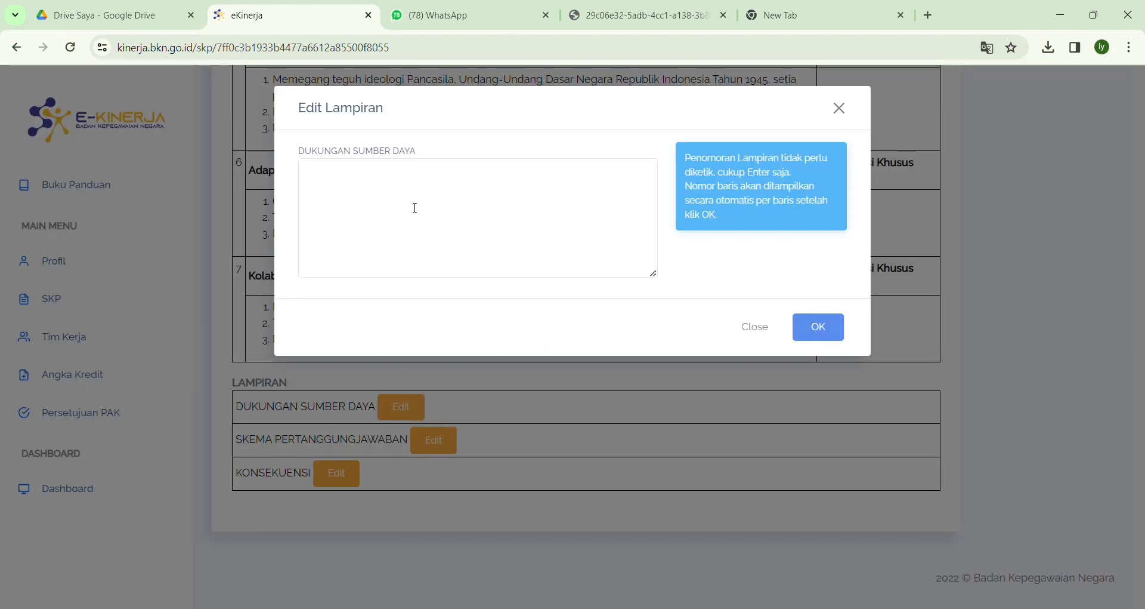
{"action": "left_click", "coordinate": [415, 208]}
{"action": "type", "text": "Dukungan anggaran, sarana prasarana dan peralatan kerja yang memadai ( Buku dan Bahan ajar pendukung, Laboratorium, komputer, printer dan jaringan internet)"}
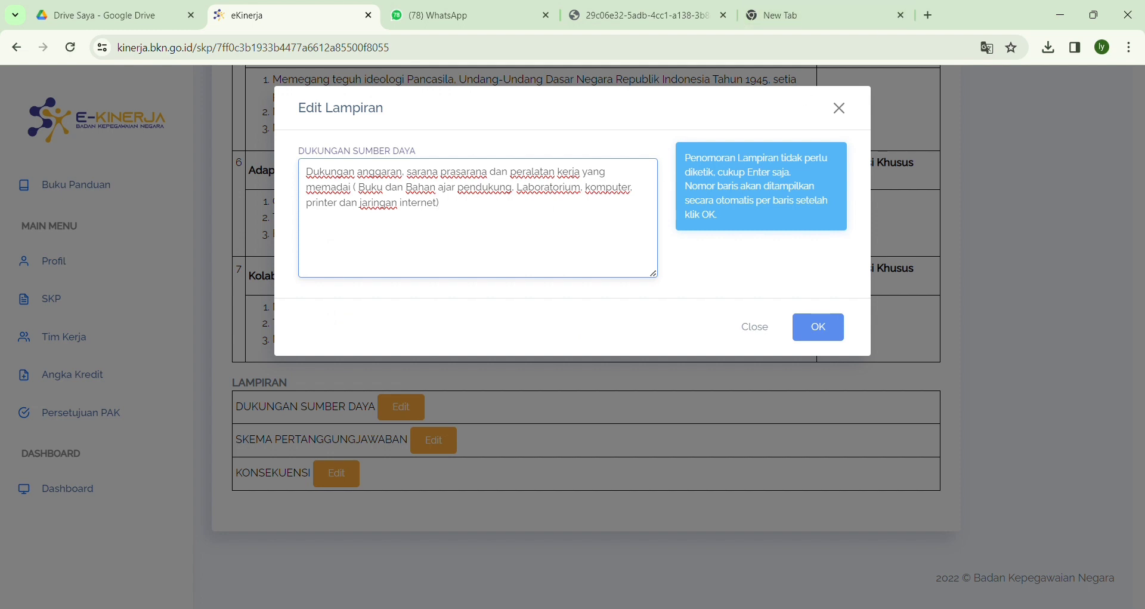
- Add "Bimbingan teknis , Workshop dan Diklat pengembangan keprofesian berkelanjutan untuk menunjang pelaksanaan hasil kerja" as the second Dukungan Sumber Daya line and save the attachment
{"action": "key", "text": "alt+Tab"}
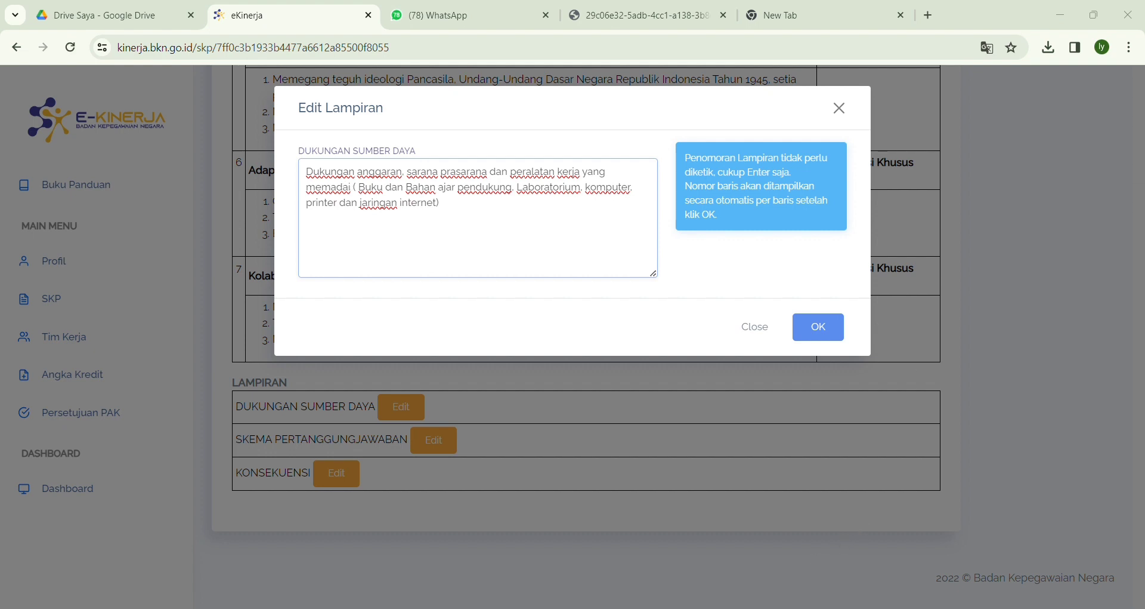
{"action": "left_click", "coordinate": [392, 259]}
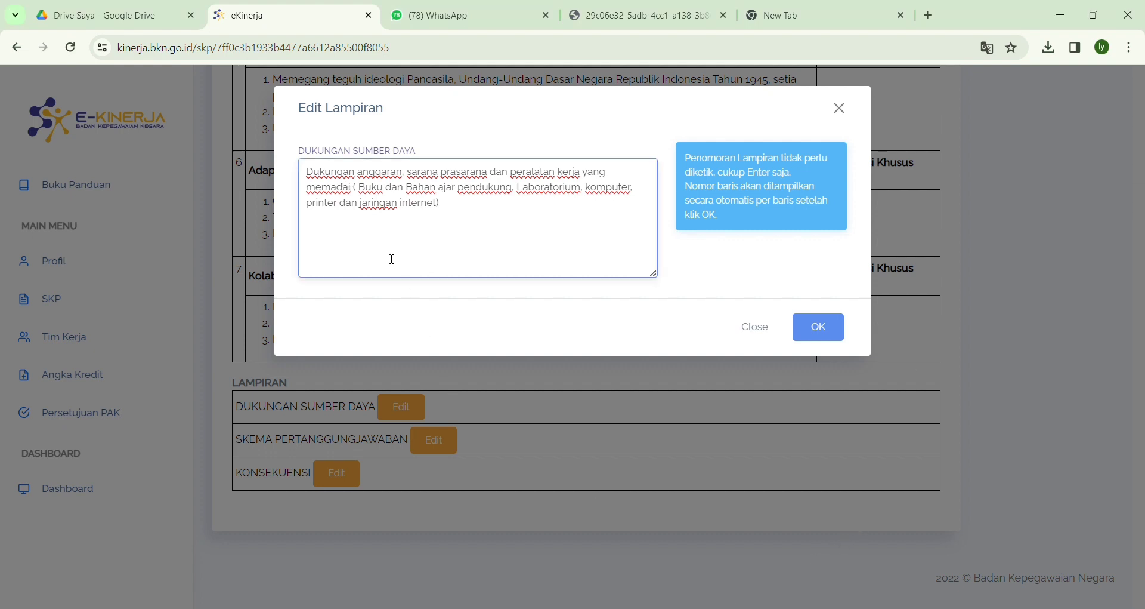
{"action": "key", "text": "Return"}
{"action": "type", "text": "Bimbingan teknis , Workshop dan Diklat pengembangan keprofesian berkelanjutan untuk menunjang pelaksanaan hasil kerja"}
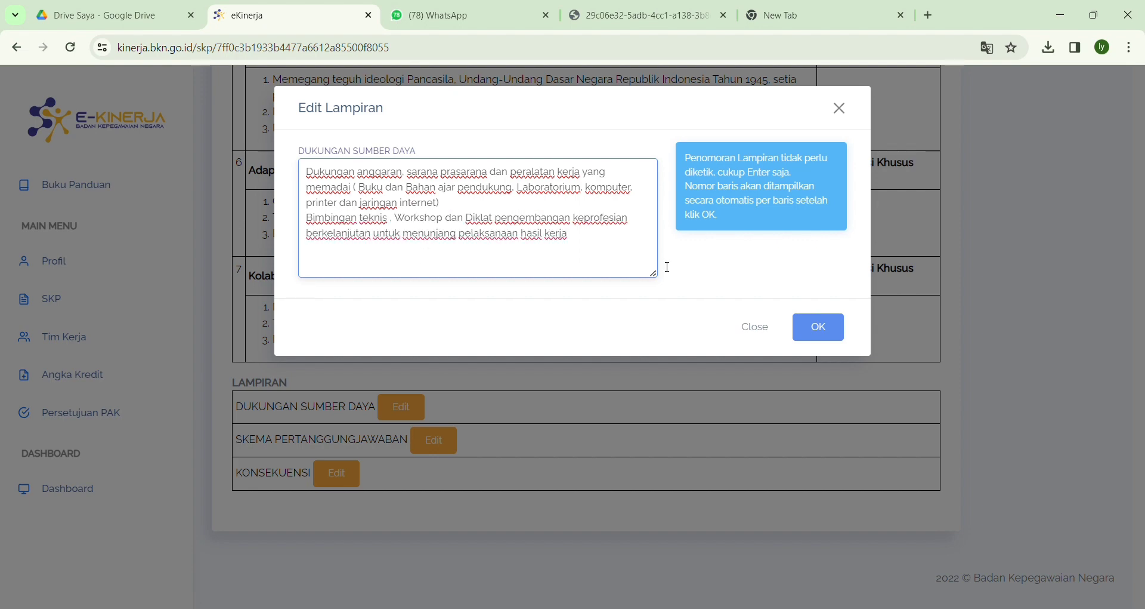
{"action": "left_click", "coordinate": [812, 337]}
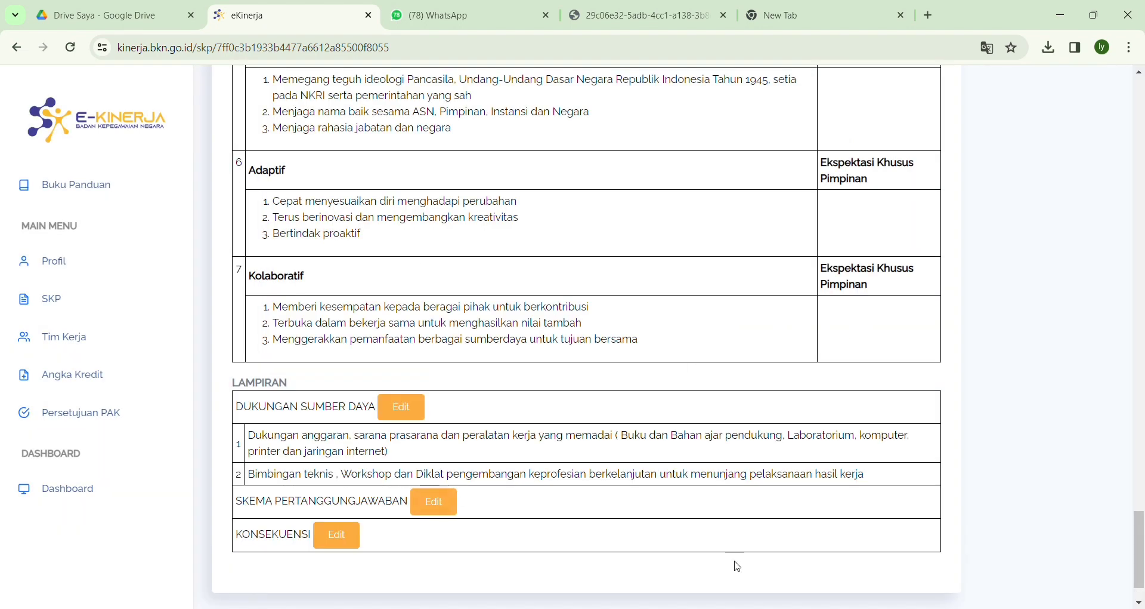
- Add "Pendampingan pimpinan dalam setiap pelaksanaan pekerjaan" as the third Dukungan Sumber Daya line and save the attachment
{"action": "key", "text": "alt+Tab"}
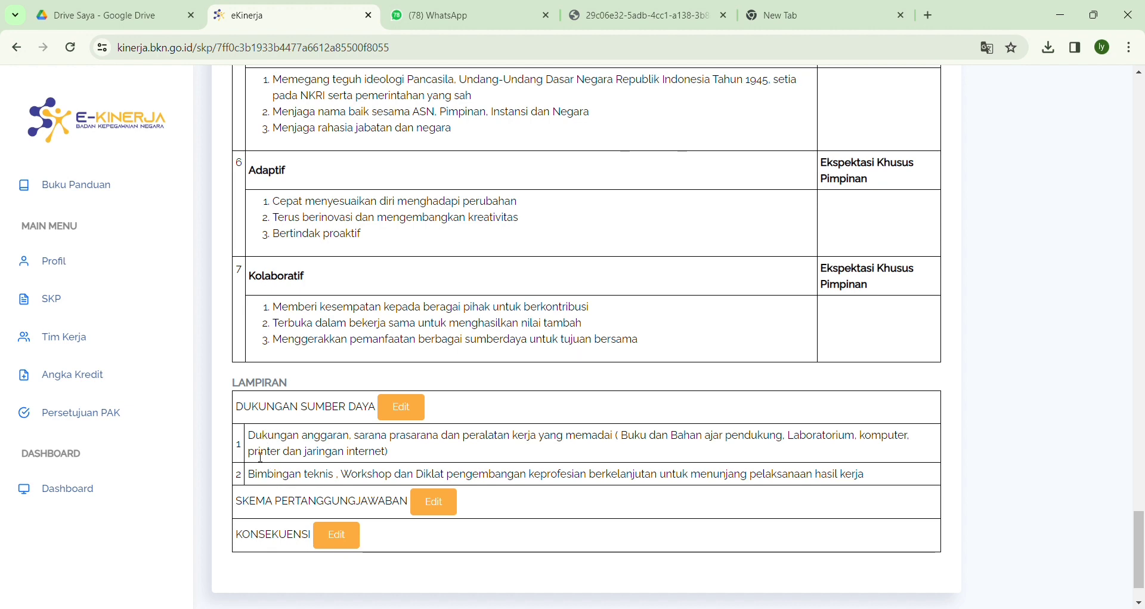
{"action": "left_click", "coordinate": [402, 411]}
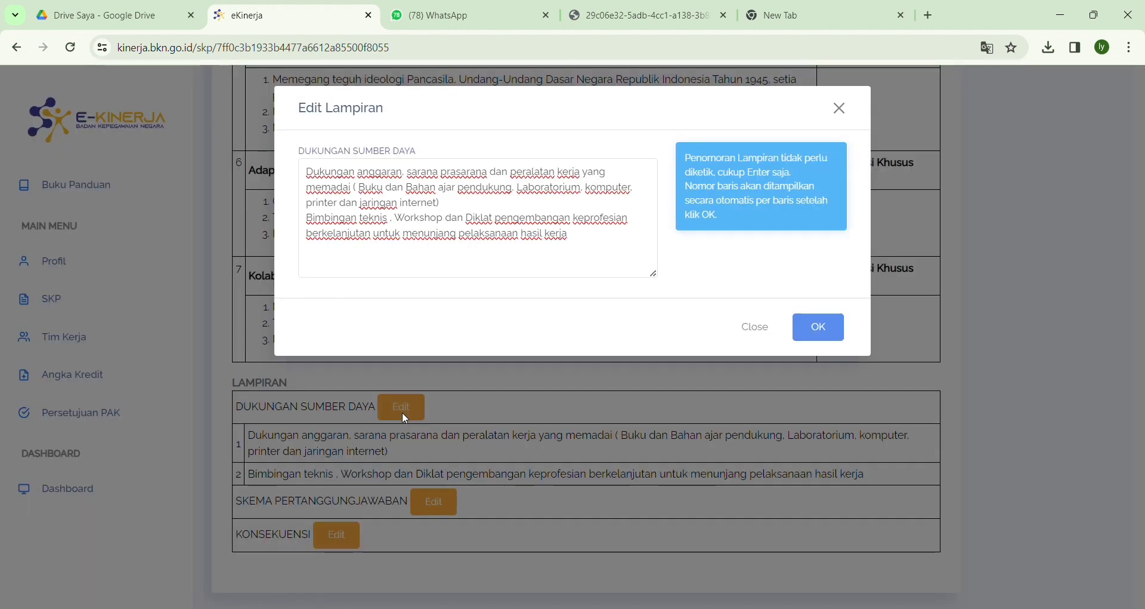
{"action": "left_click", "coordinate": [374, 262]}
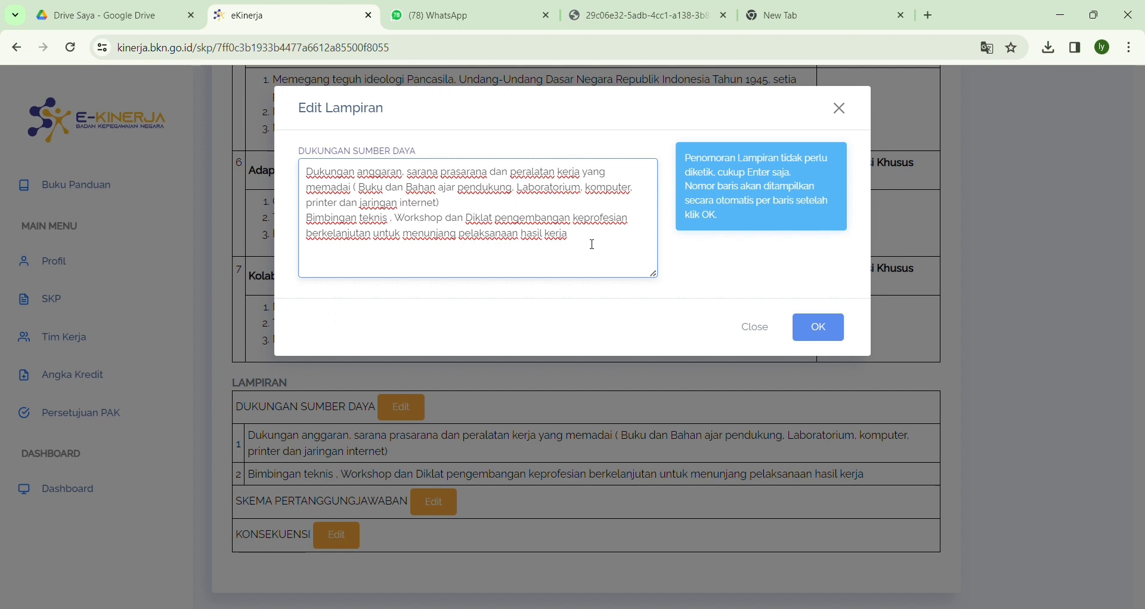
{"action": "left_click", "coordinate": [826, 331]}
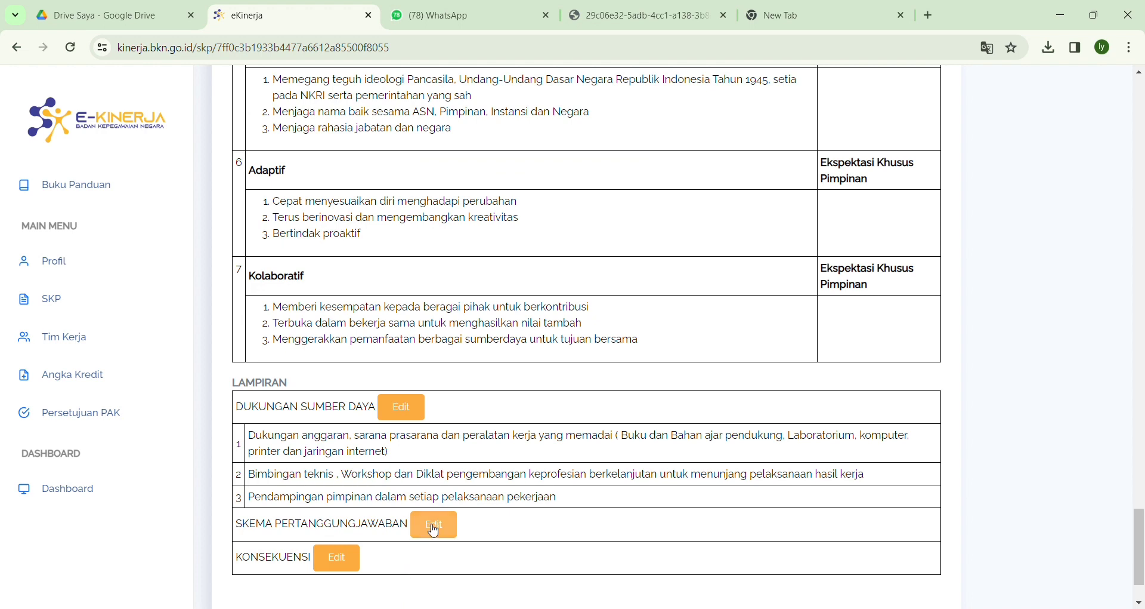
- Fill Skema Pertanggungjawaban with two lines on reporting teaching progress periodically ("dilaporkan secara berkala") and student results at semester and year-end assessments, and save it
{"action": "left_click", "coordinate": [434, 528]}
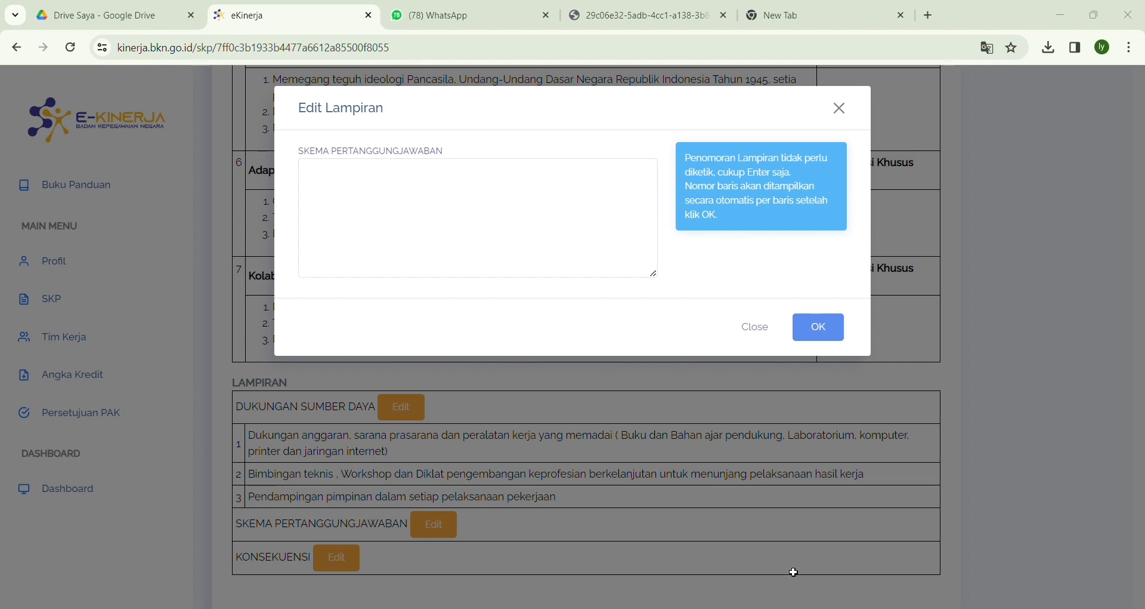
{"action": "left_click", "coordinate": [380, 205]}
{"action": "key", "text": "ctrl+v"}
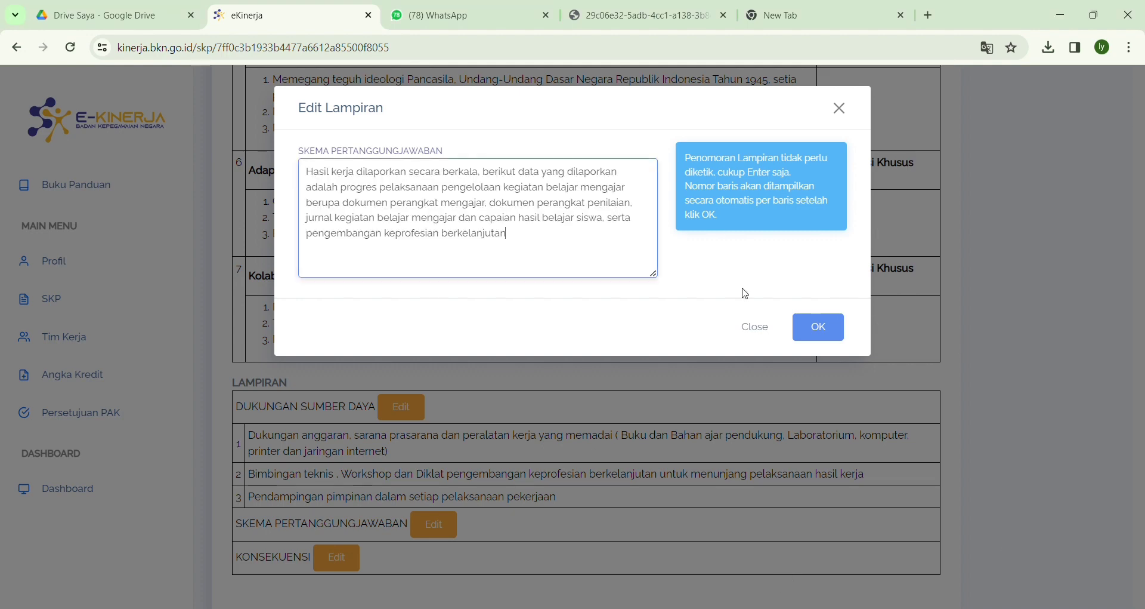
{"action": "left_click", "coordinate": [825, 325]}
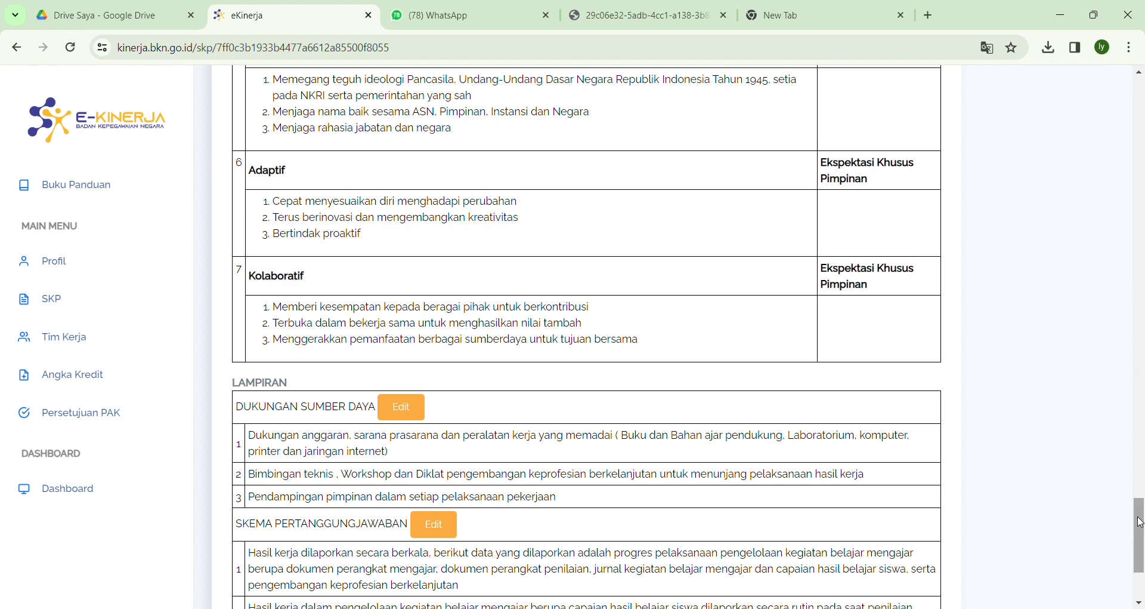
- Open the Konsekuensi attachment for editing
{"action": "left_click_drag", "start_coordinate": [1140, 530], "coordinate": [1143, 556]}
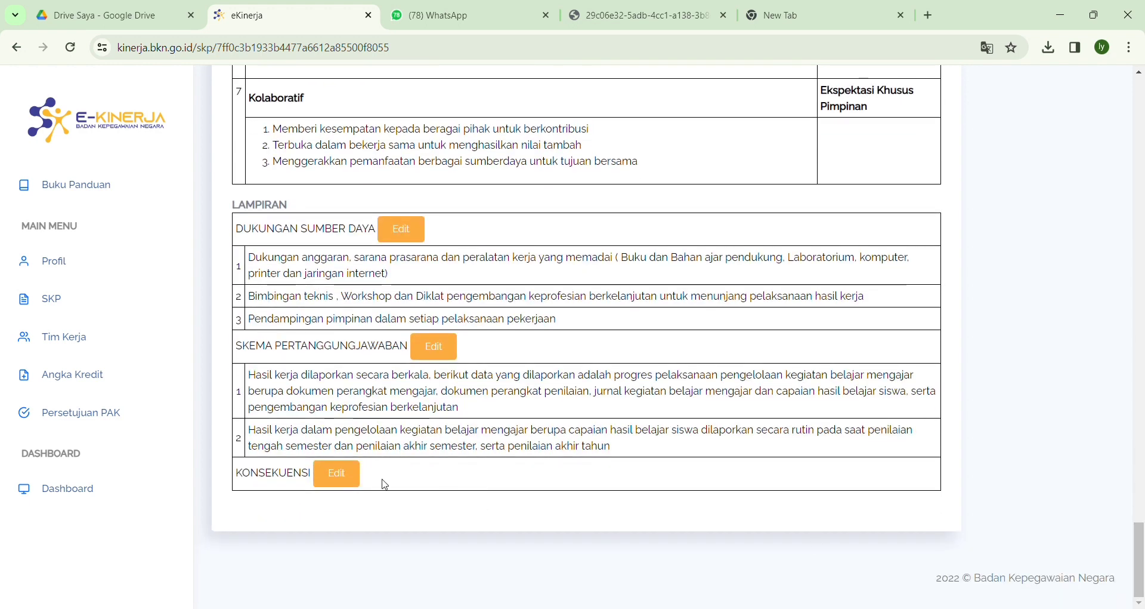
{"action": "left_click", "coordinate": [354, 480]}
{"action": "left_click", "coordinate": [381, 187]}
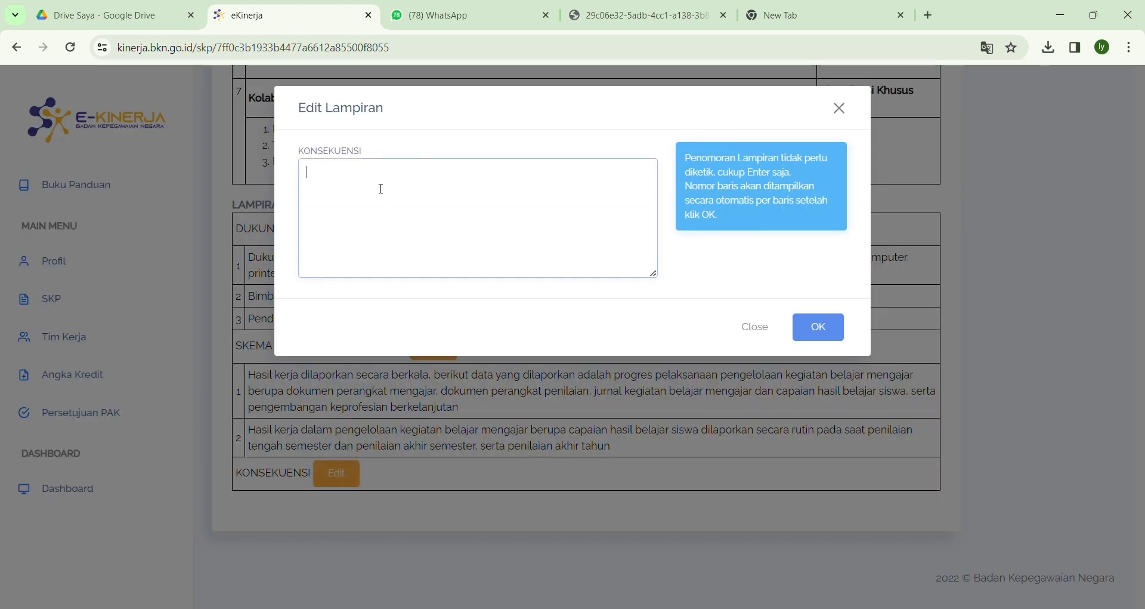